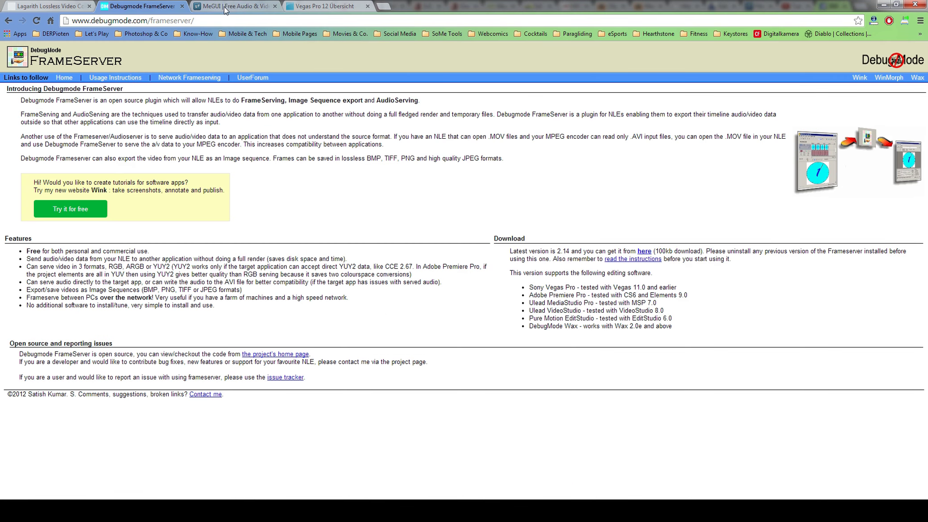
- Look through the browser pages for MeGUI, the Lagarith lossless codec and Debugmode FrameServer
{"action": "left_click", "coordinate": [225, 8]}
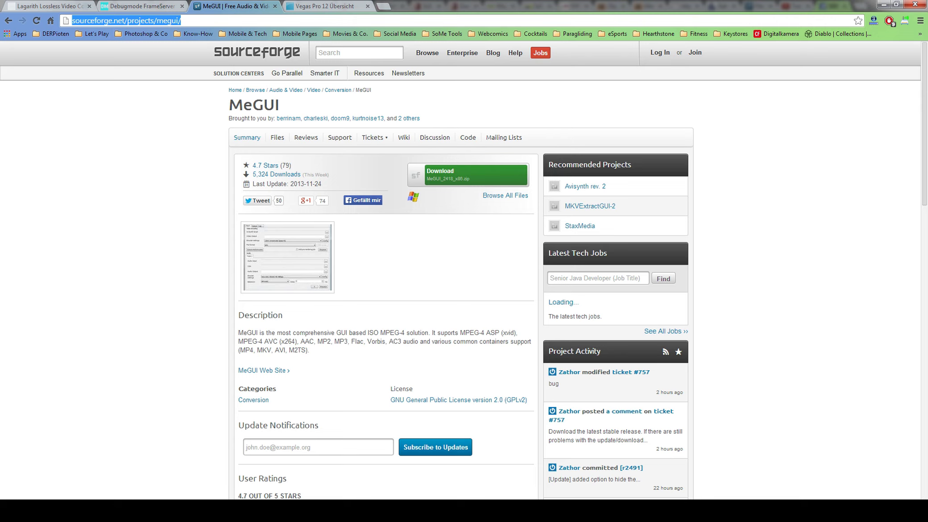
{"action": "key", "text": "Escape"}
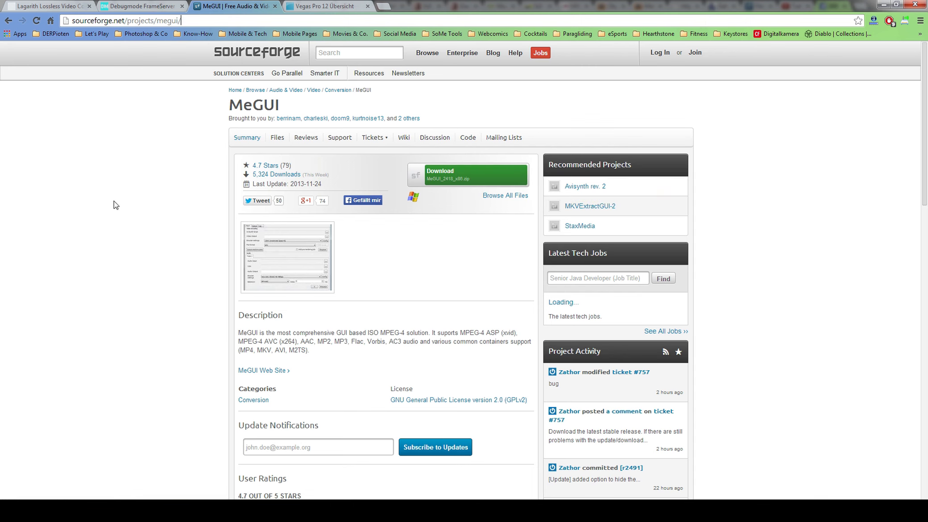
{"action": "left_click", "coordinate": [48, 8]}
{"action": "key", "text": "ctrl+Tab"}
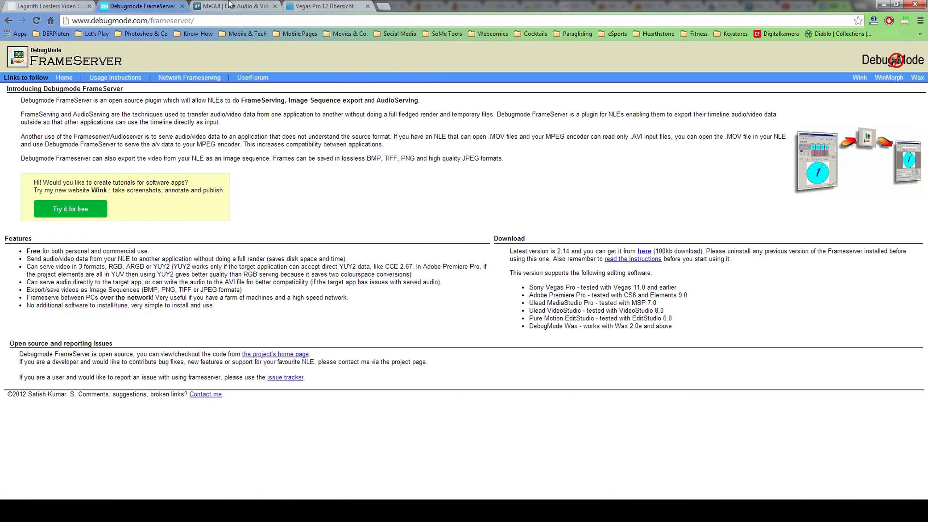
{"action": "key", "text": "ctrl+Tab"}
{"action": "left_click", "coordinate": [53, 6]}
{"action": "key", "text": "ctrl+Tab"}
{"action": "key", "text": "ctrl+Tab"}
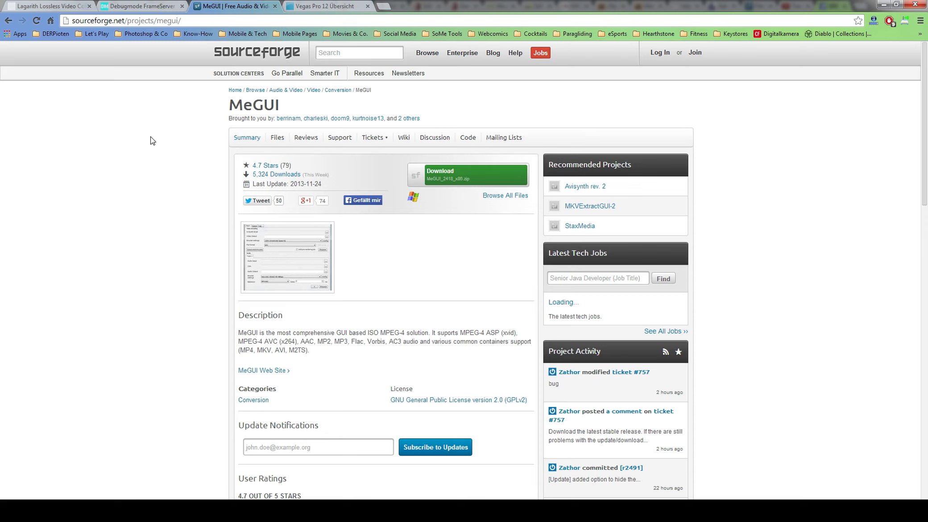
- View the Vegas Pro 12 product page and highlight the full version's purchase price
{"action": "left_click", "coordinate": [310, 7]}
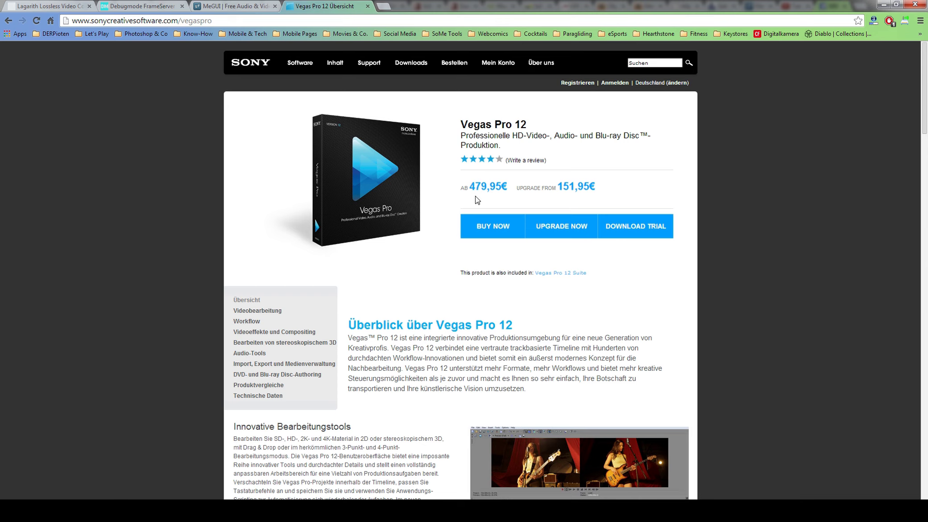
{"action": "left_click_drag", "start_coordinate": [469, 186], "coordinate": [507, 187]}
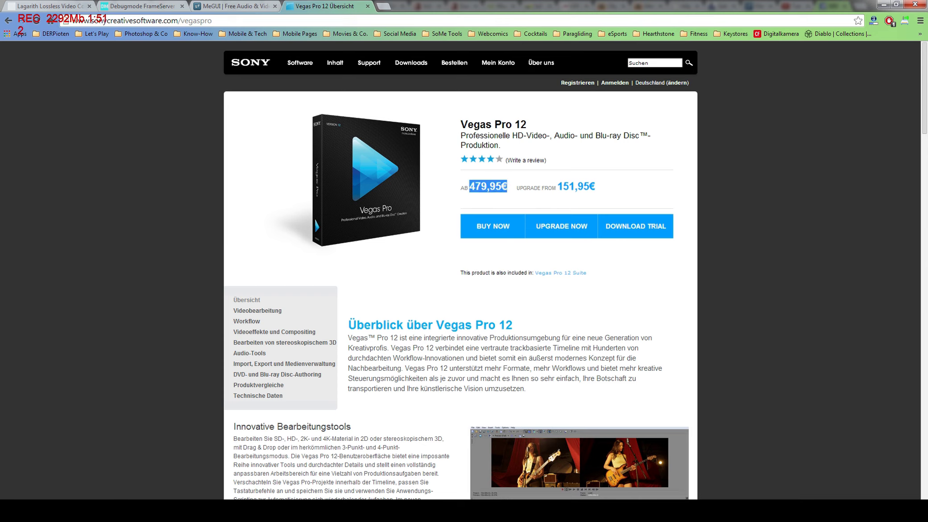
{"action": "left_click", "coordinate": [486, 203]}
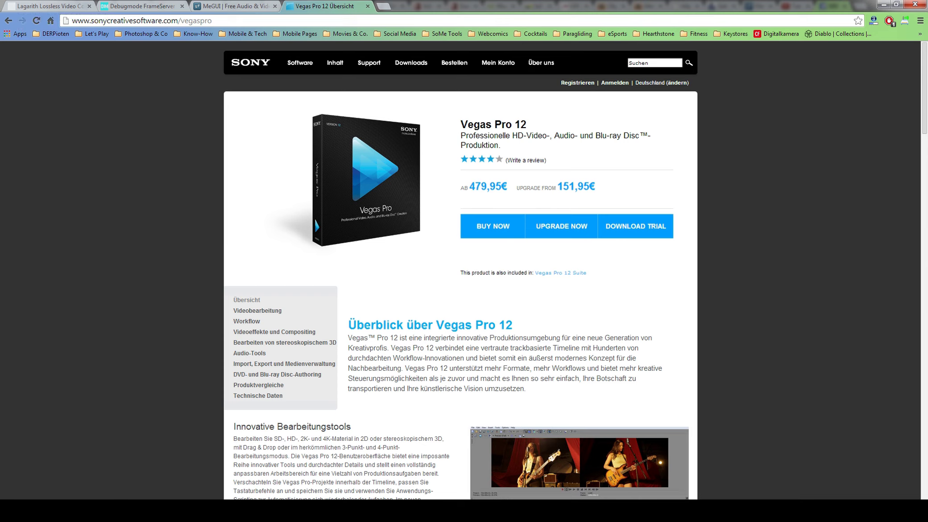
{"action": "left_click_drag", "start_coordinate": [468, 186], "coordinate": [508, 187]}
{"action": "left_click", "coordinate": [469, 186]}
{"action": "left_click", "coordinate": [494, 197]}
{"action": "left_click", "coordinate": [487, 202]}
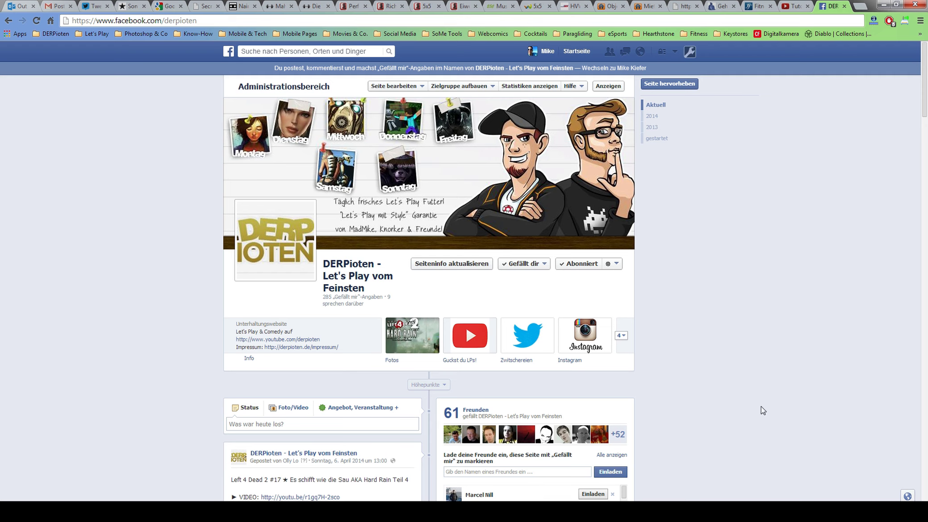
- Switch to PlayClaw and compare the PlayClaw 4 and PlayClaw 5 main windows, ending on PlayClaw 4
{"action": "left_click", "coordinate": [502, 471]}
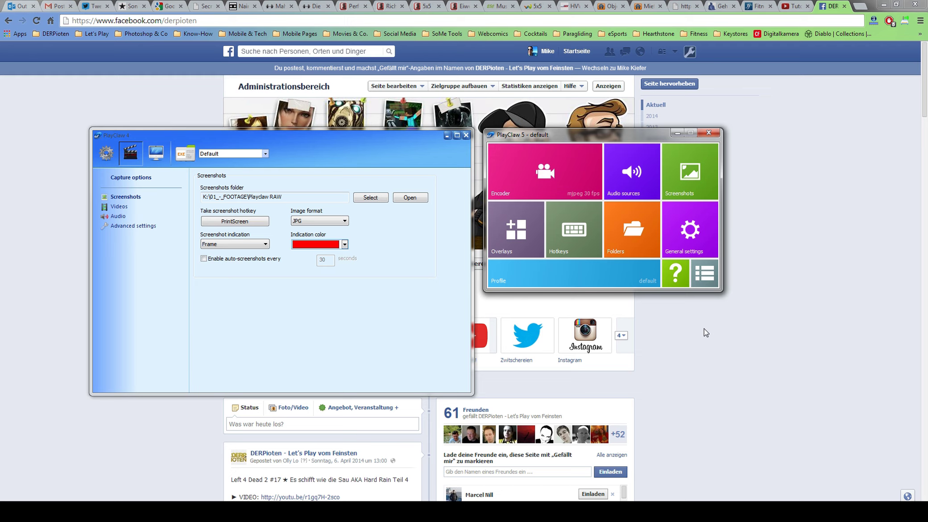
{"action": "left_click", "coordinate": [393, 161]}
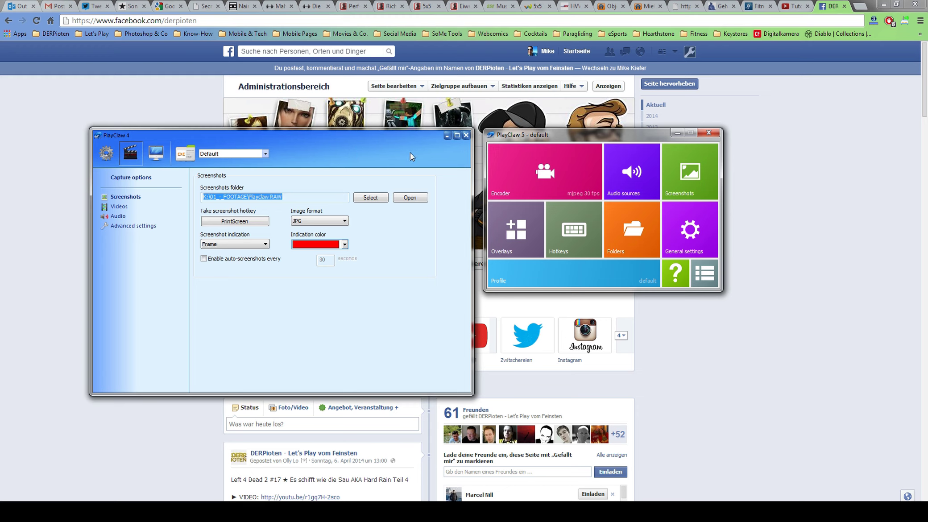
{"action": "left_click", "coordinate": [596, 133]}
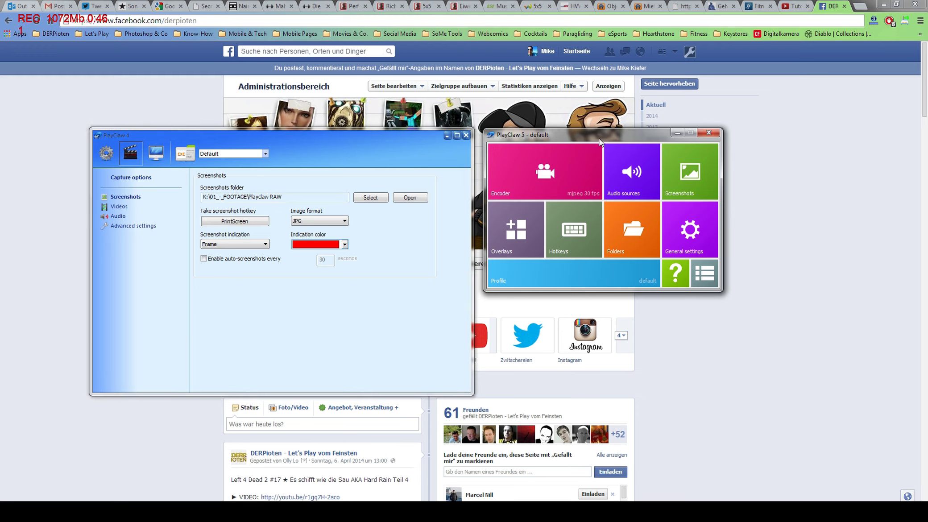
{"action": "left_click", "coordinate": [379, 152]}
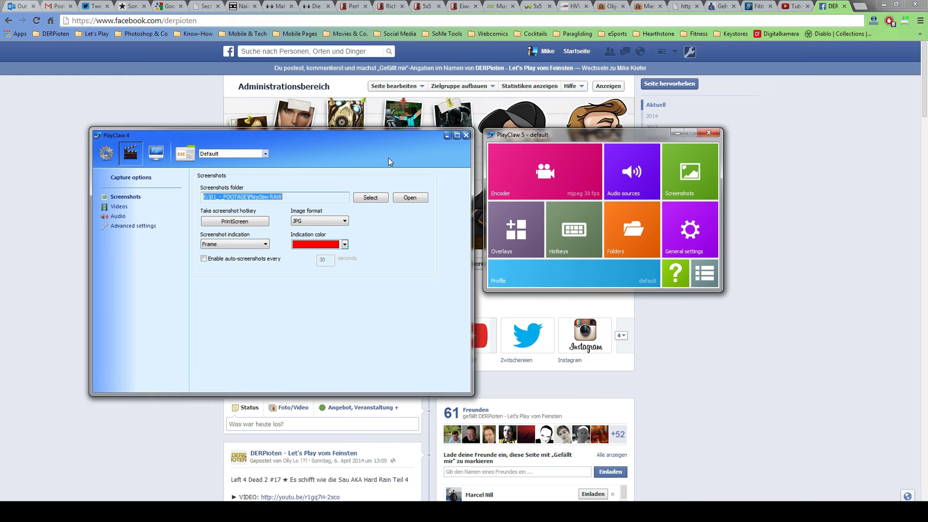
{"action": "left_click", "coordinate": [565, 136]}
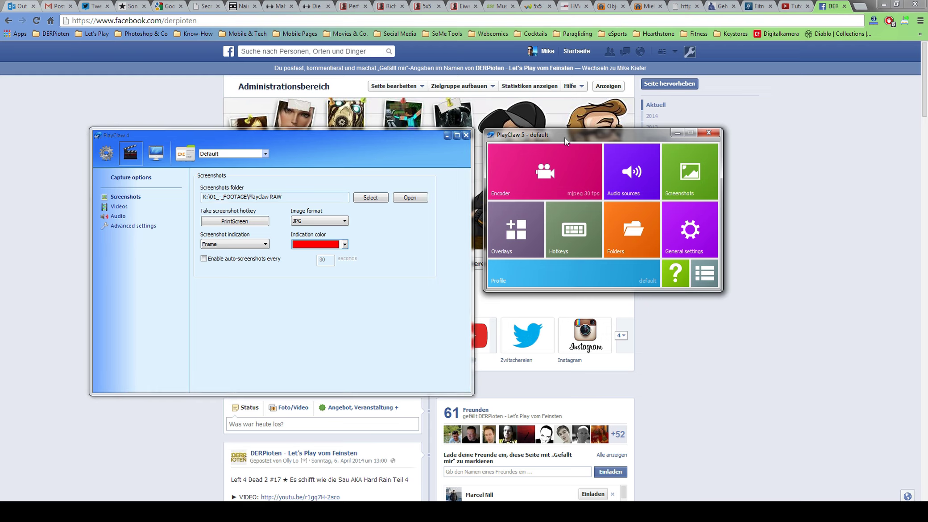
{"action": "left_click", "coordinate": [382, 154]}
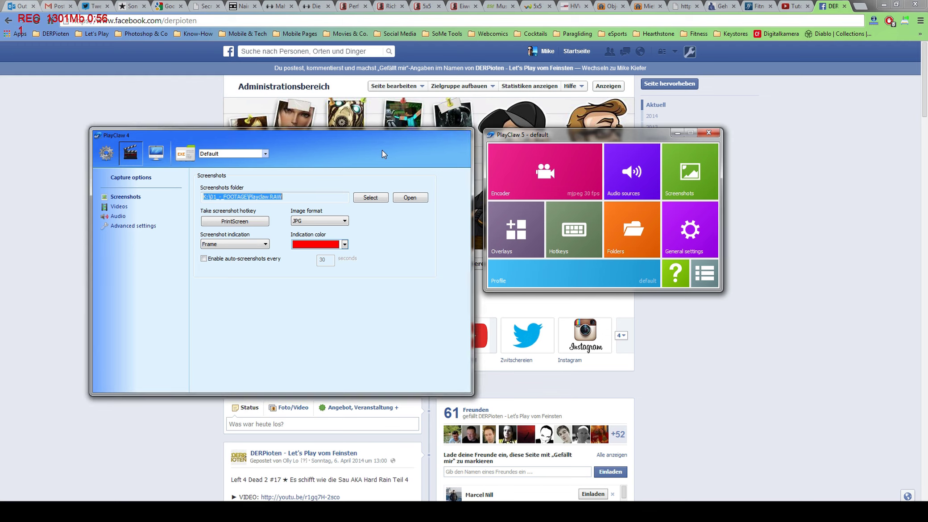
{"action": "left_click", "coordinate": [560, 131]}
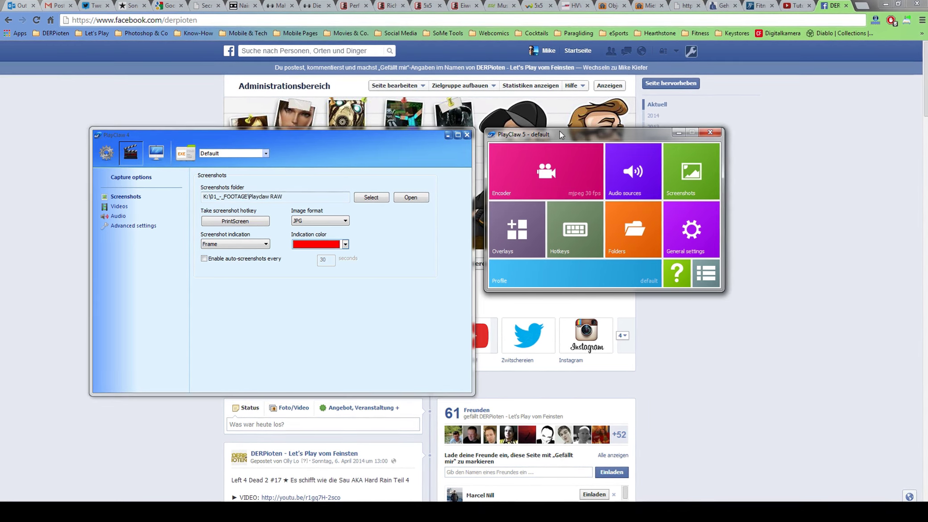
{"action": "left_click", "coordinate": [350, 144]}
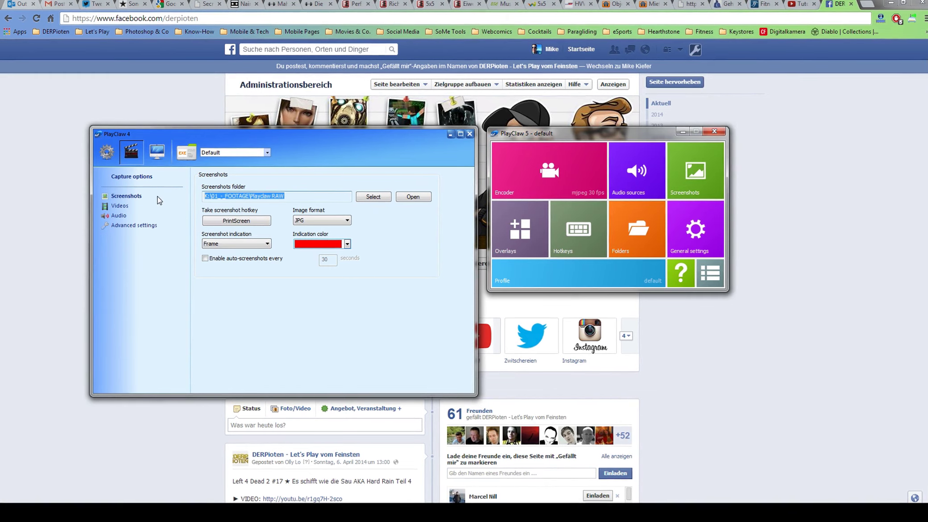
- Review PlayClaw 4's common options, including updates and licensing, general settings and the interface language choices
{"action": "left_click", "coordinate": [109, 152]}
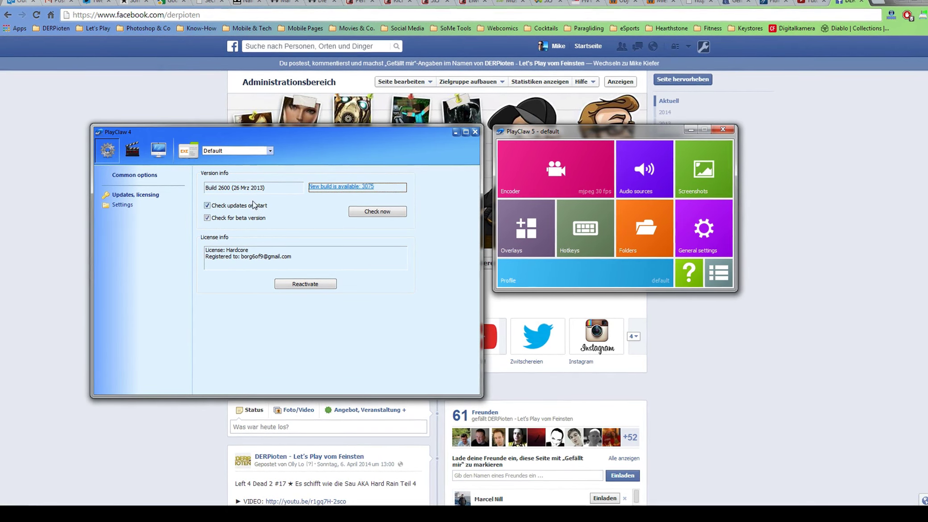
{"action": "left_click", "coordinate": [126, 205]}
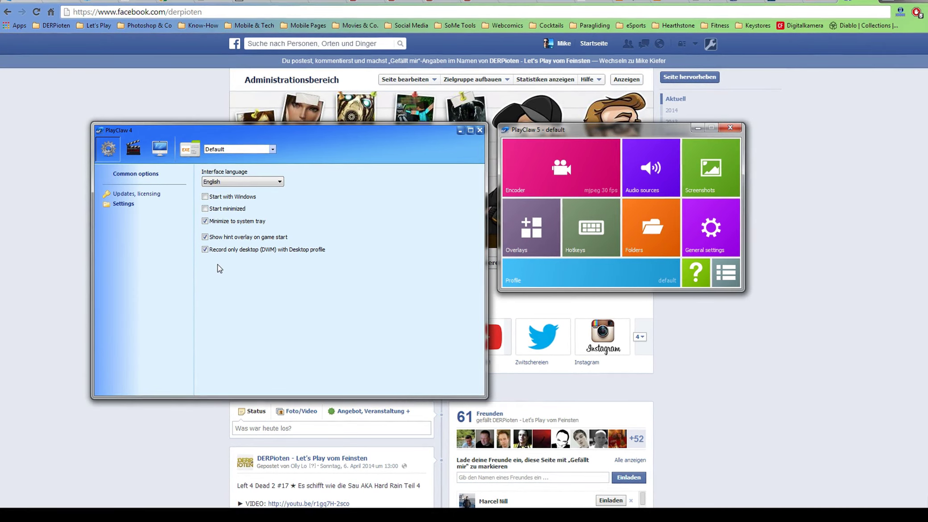
{"action": "left_click", "coordinate": [231, 181]}
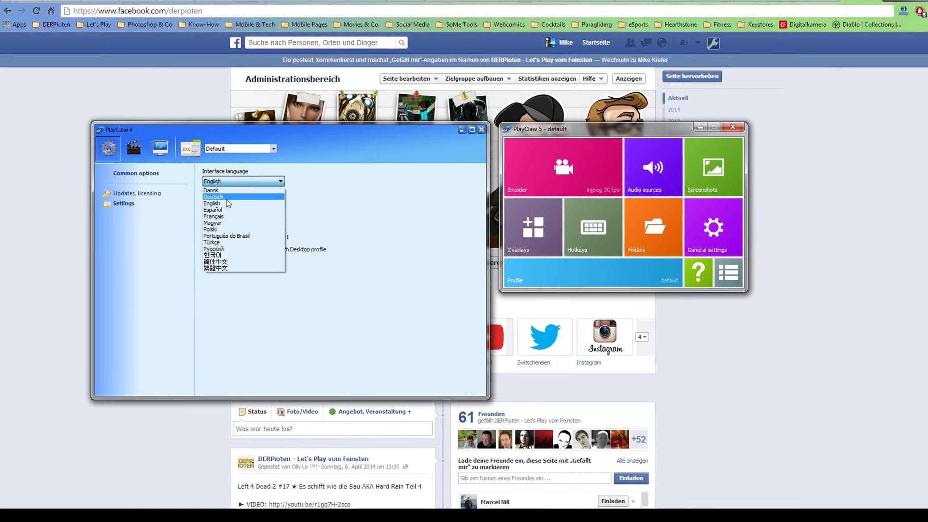
{"action": "left_click", "coordinate": [243, 181]}
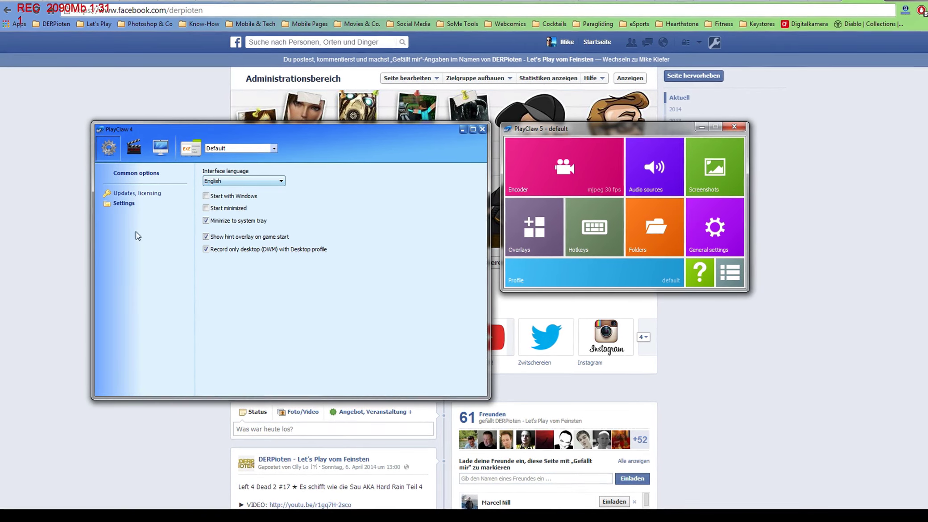
- Open the screenshot capture options and check the available screenshot indication types
{"action": "left_click", "coordinate": [134, 147]}
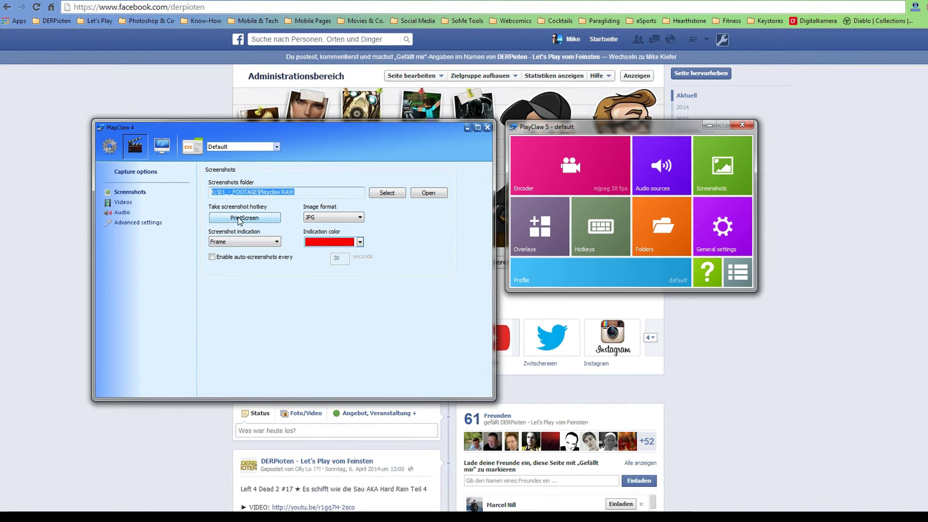
{"action": "left_click", "coordinate": [236, 245]}
{"action": "left_click", "coordinate": [231, 252]}
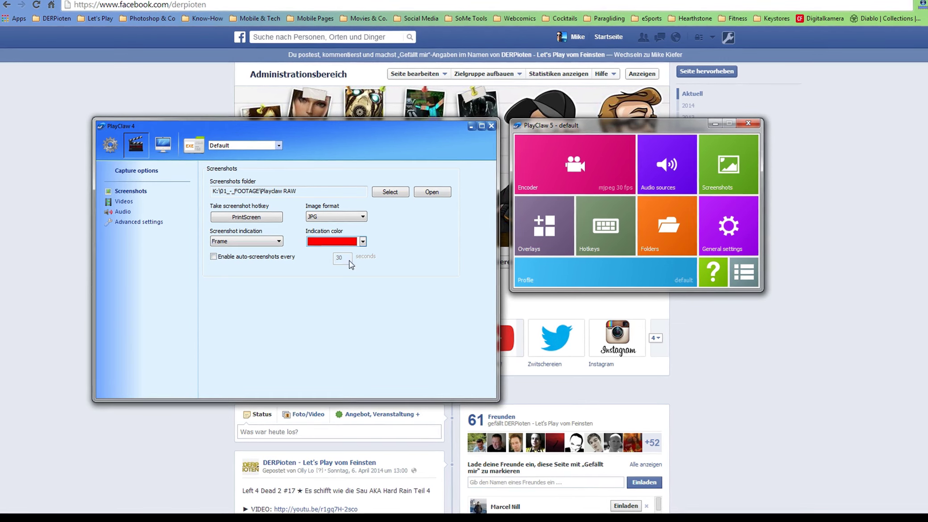
- Enable auto-screenshots every 30 seconds and switch the screenshot indication to Text
{"action": "left_click", "coordinate": [214, 258]}
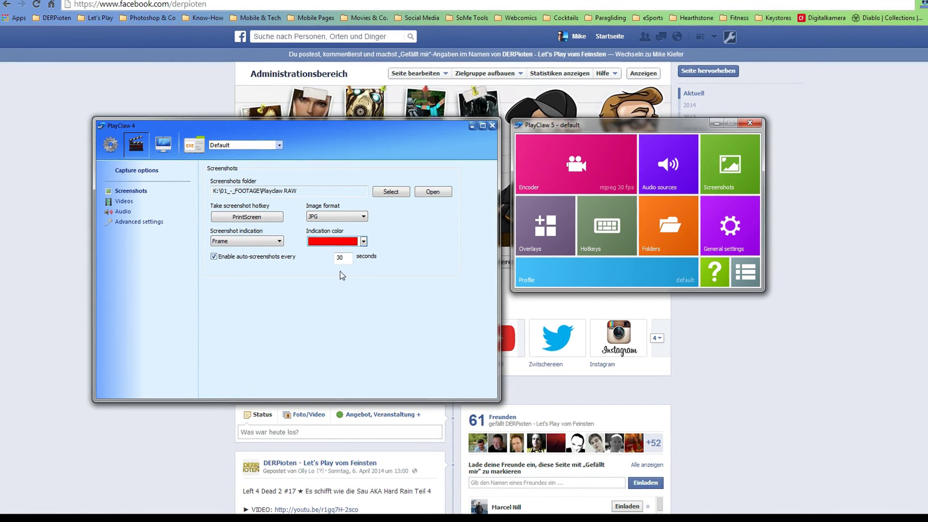
{"action": "double_click", "coordinate": [342, 257]}
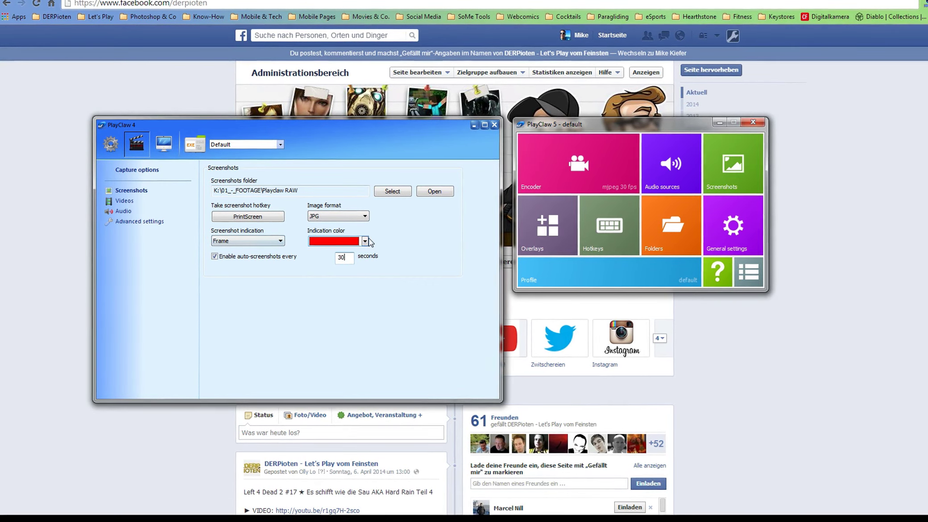
{"action": "left_click", "coordinate": [250, 241]}
{"action": "left_click", "coordinate": [240, 257]}
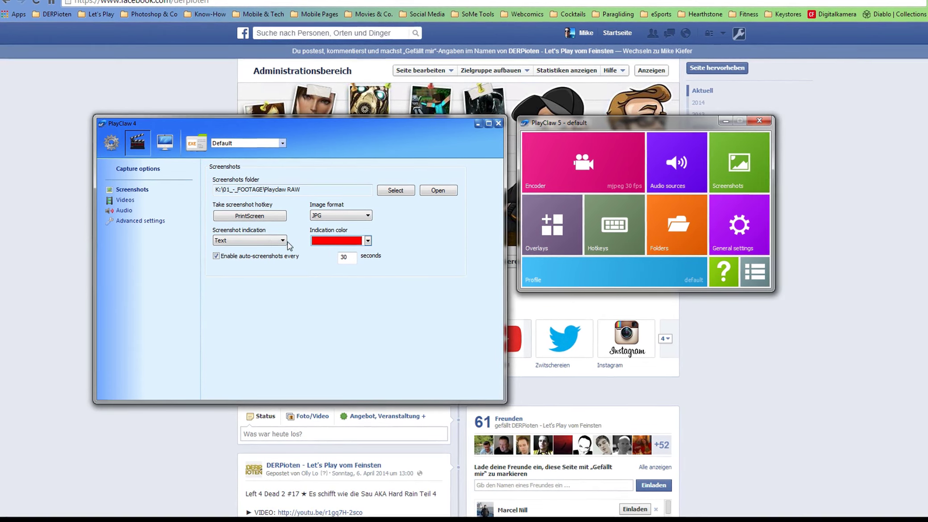
- Restore the screenshot indication to Frame and disable auto-screenshots, leaving the indication color red
{"action": "left_click", "coordinate": [253, 241]}
{"action": "left_click", "coordinate": [246, 249]}
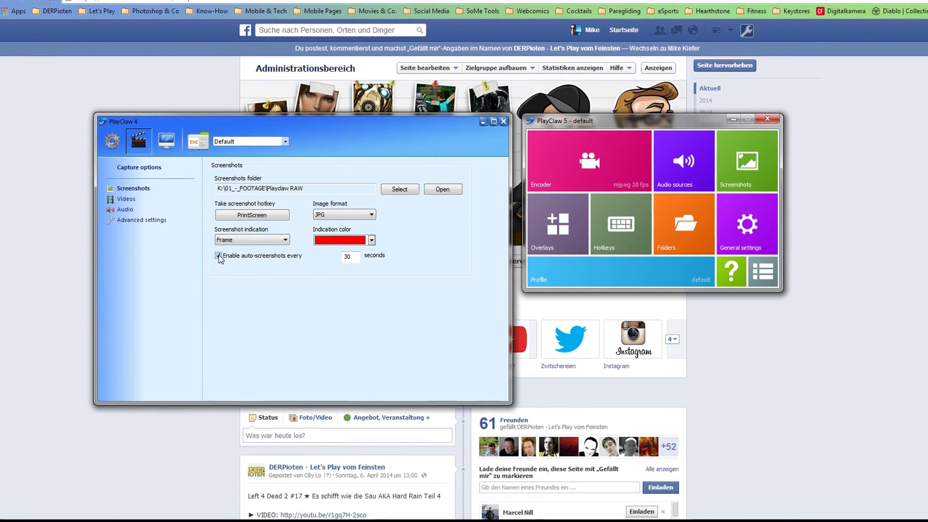
{"action": "left_click", "coordinate": [351, 241]}
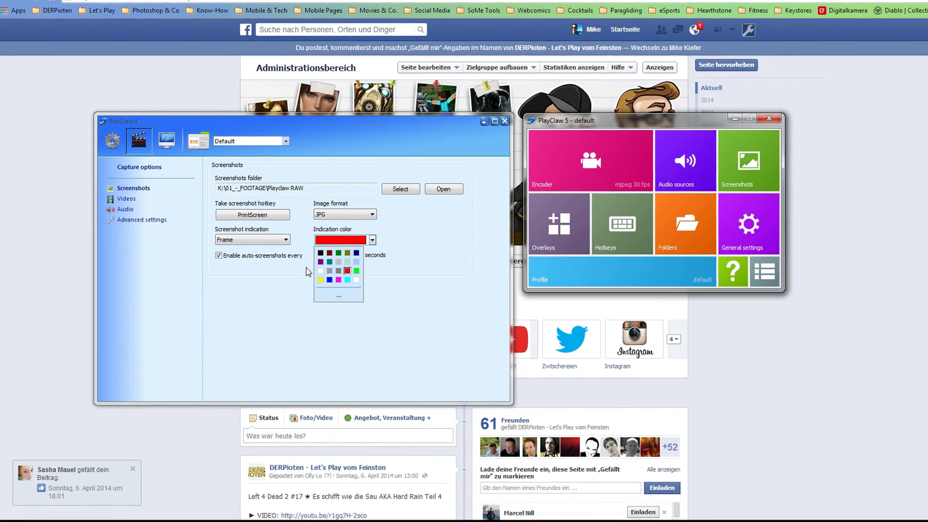
{"action": "left_click", "coordinate": [275, 284]}
{"action": "left_click", "coordinate": [239, 239]}
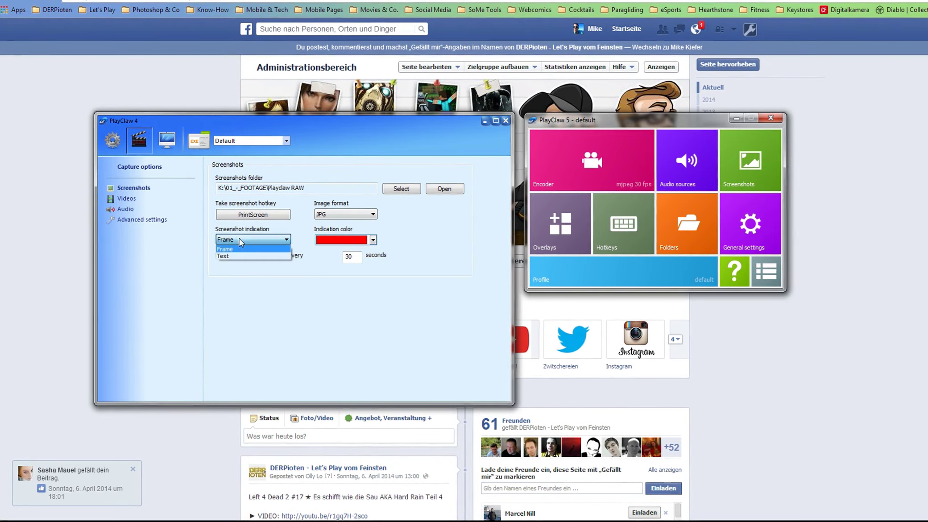
{"action": "left_click", "coordinate": [211, 259]}
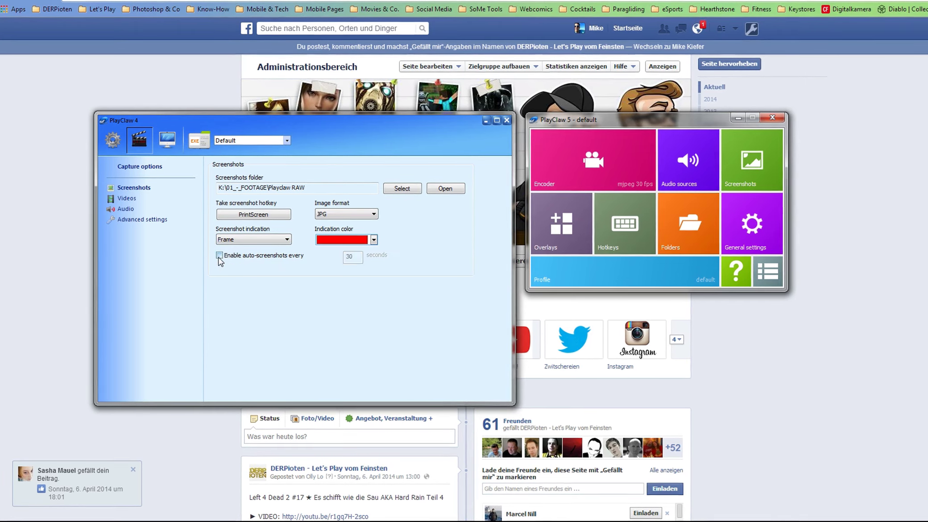
{"action": "left_click", "coordinate": [220, 256]}
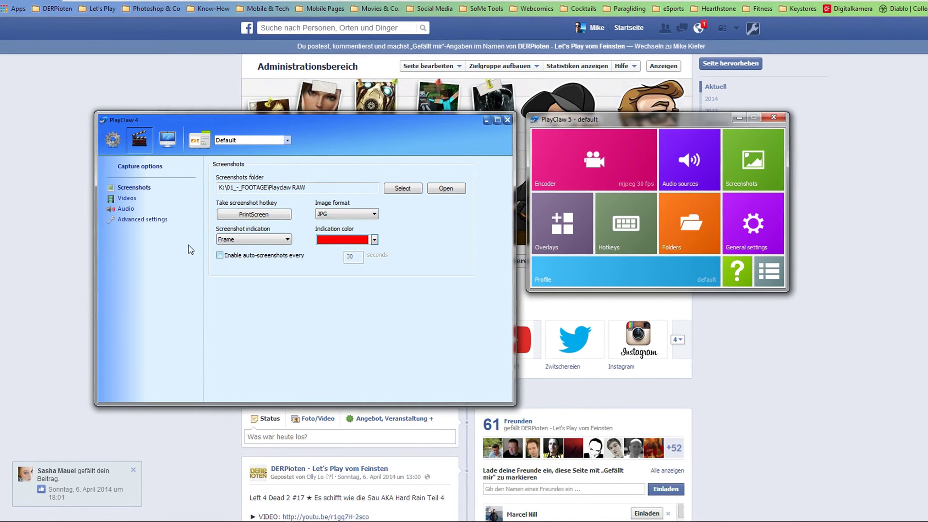
- Open the video capture options and examine the recordings folder and the video output target choices
{"action": "left_click", "coordinate": [125, 198]}
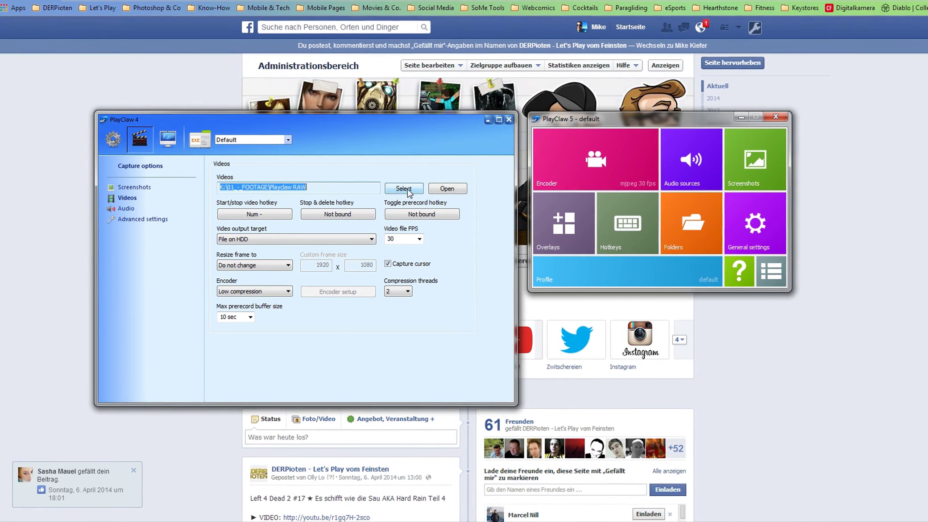
{"action": "left_click", "coordinate": [452, 189]}
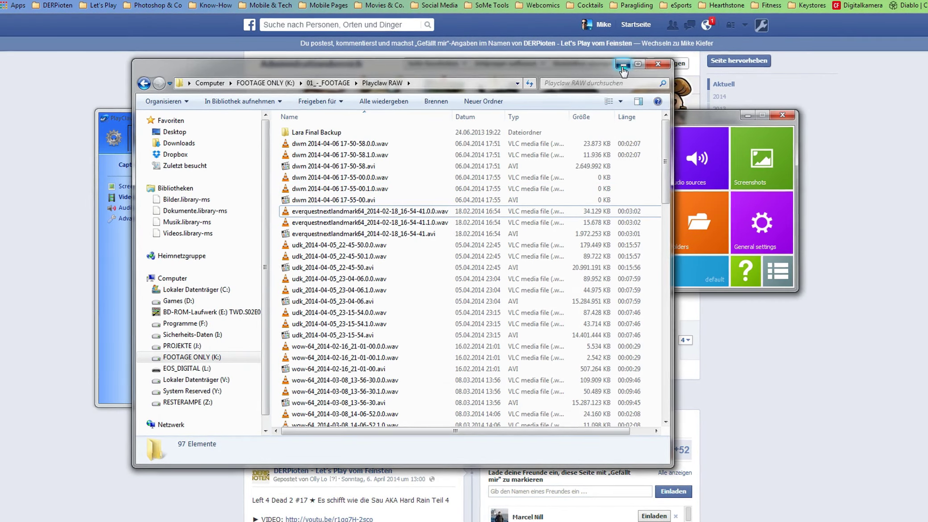
{"action": "left_click", "coordinate": [622, 64]}
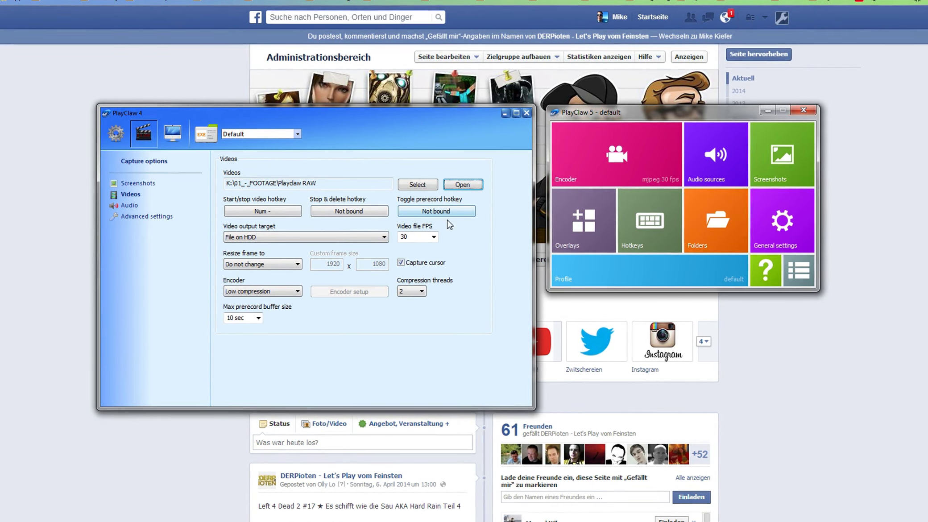
{"action": "left_click", "coordinate": [263, 239]}
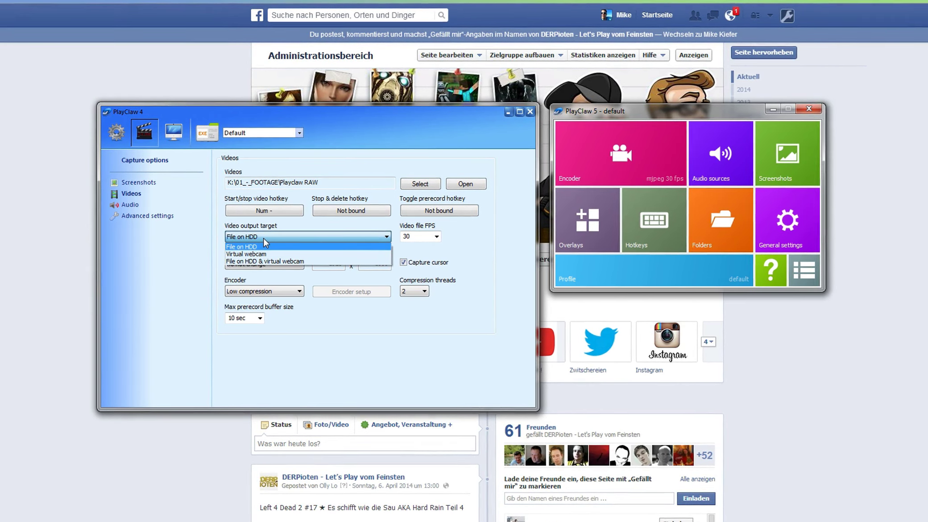
{"action": "left_click", "coordinate": [266, 238]}
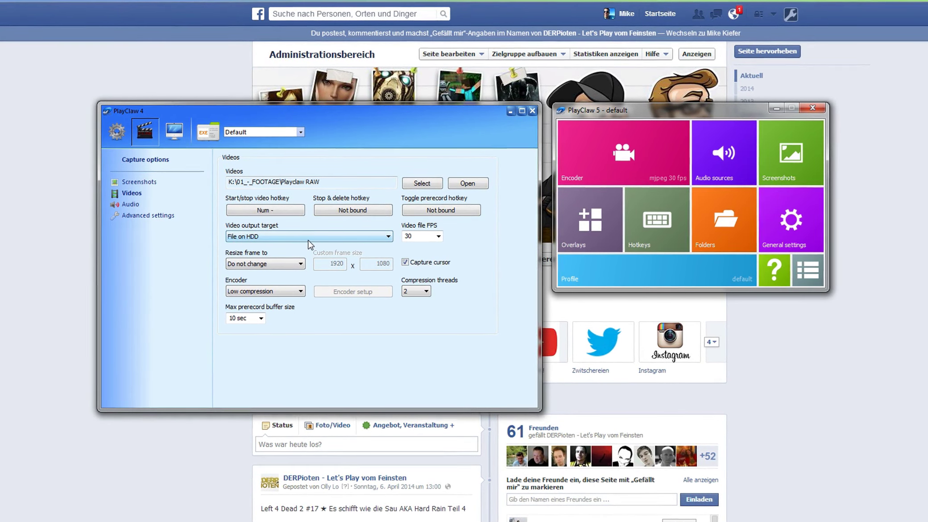
- Examine the frame rates offered for the video file, leaving 30 FPS selected
{"action": "left_click", "coordinate": [438, 236]}
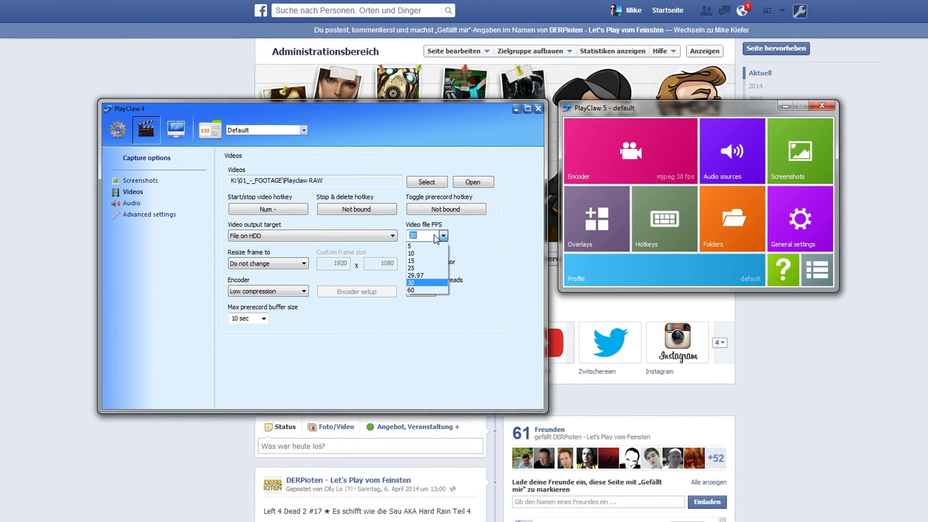
{"action": "left_click", "coordinate": [434, 234]}
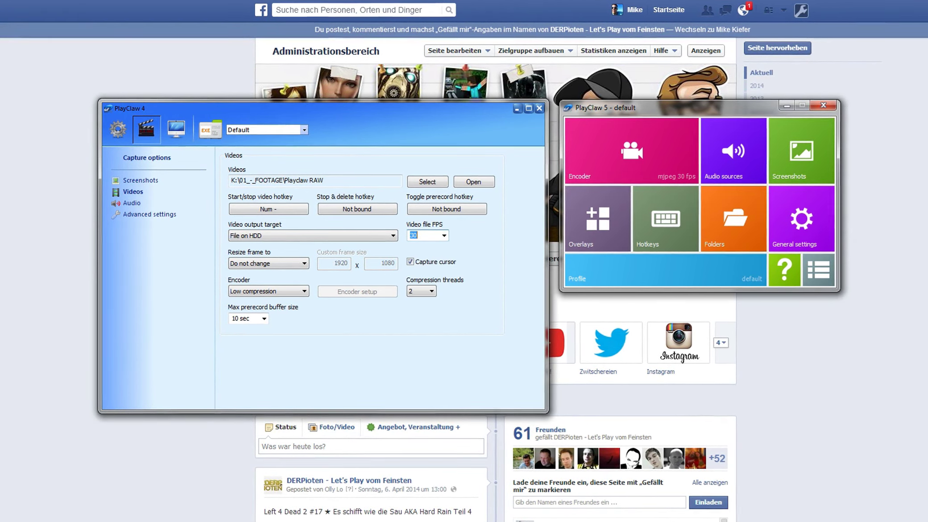
{"action": "left_click", "coordinate": [442, 237]}
{"action": "left_click", "coordinate": [441, 236]}
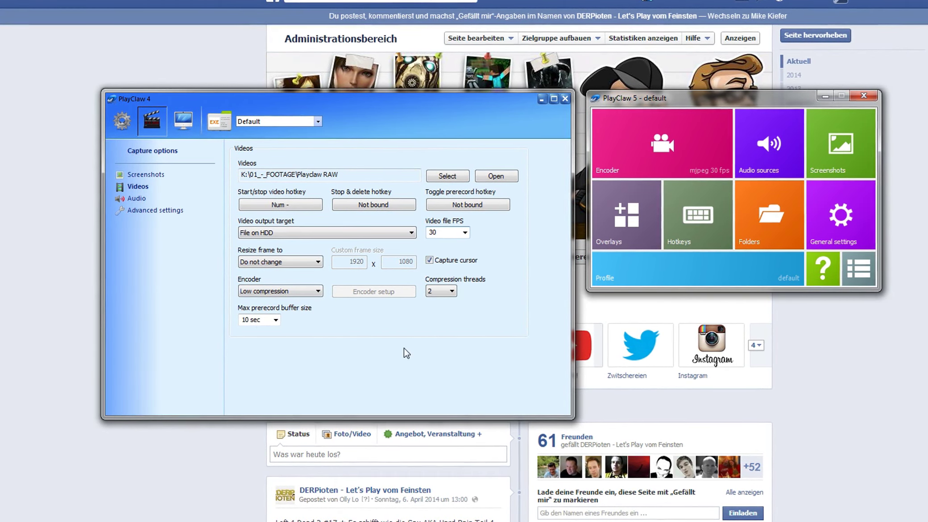
- Examine the available video encoders and compression thread counts, keeping Low compression and 2 threads
{"action": "left_click", "coordinate": [275, 292]}
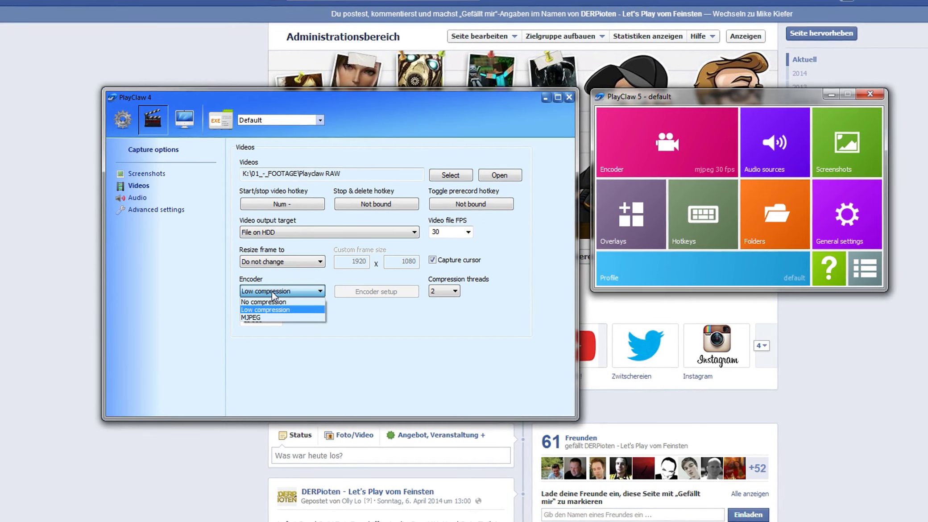
{"action": "left_click", "coordinate": [272, 292]}
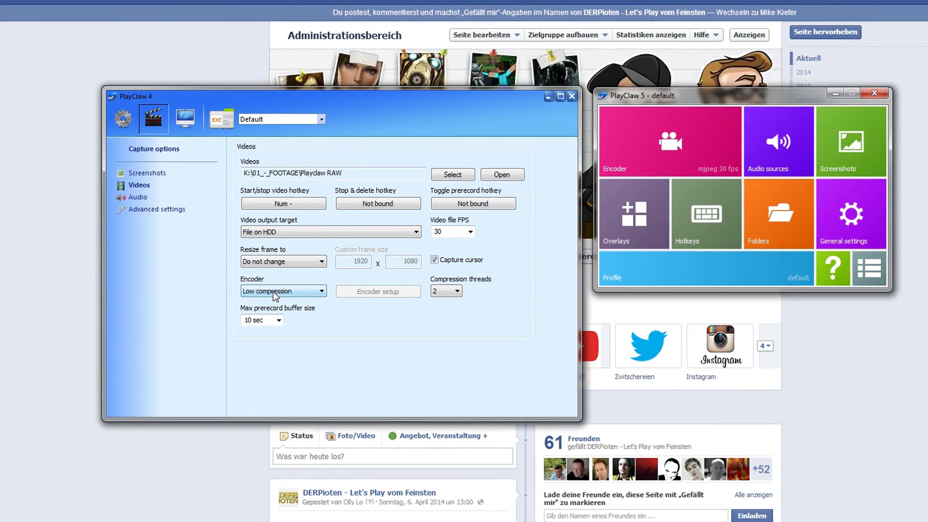
{"action": "left_click", "coordinate": [273, 291]}
{"action": "left_click", "coordinate": [274, 291]}
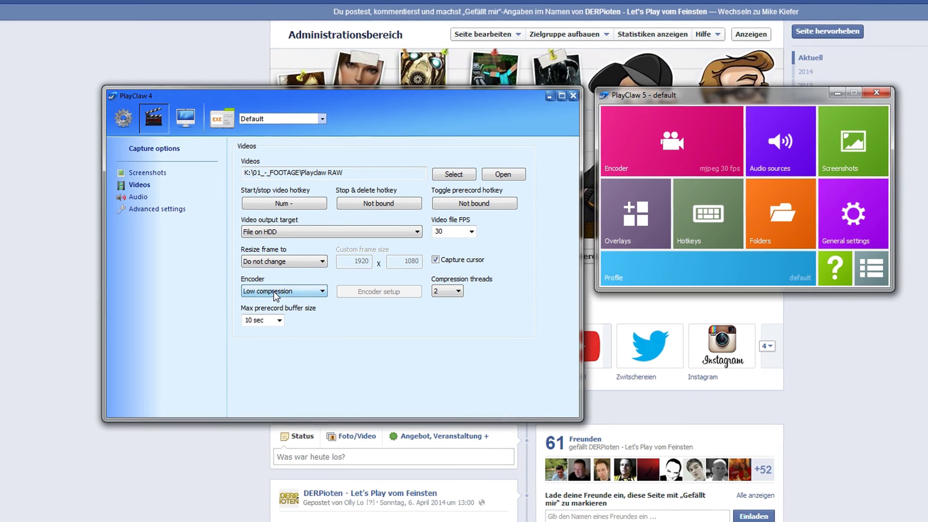
{"action": "left_click", "coordinate": [274, 291]}
{"action": "left_click", "coordinate": [274, 292]}
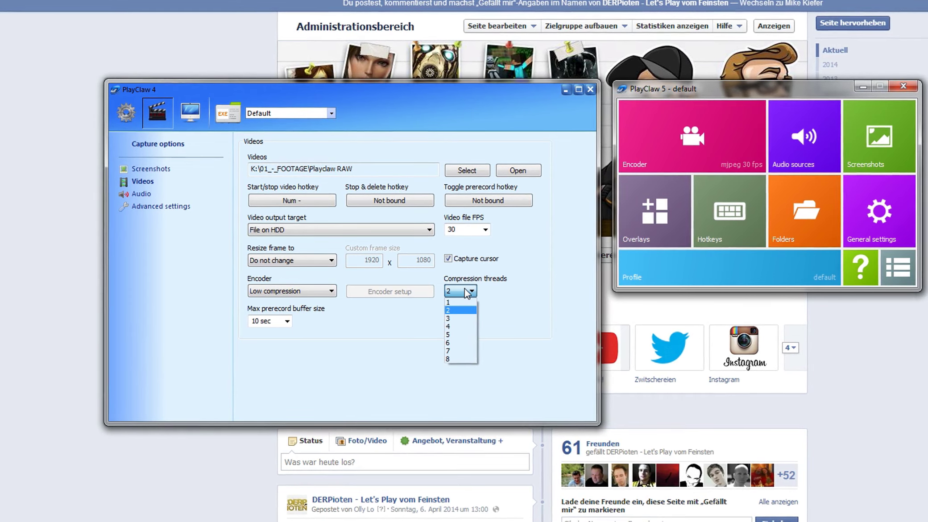
{"action": "left_click", "coordinate": [465, 288]}
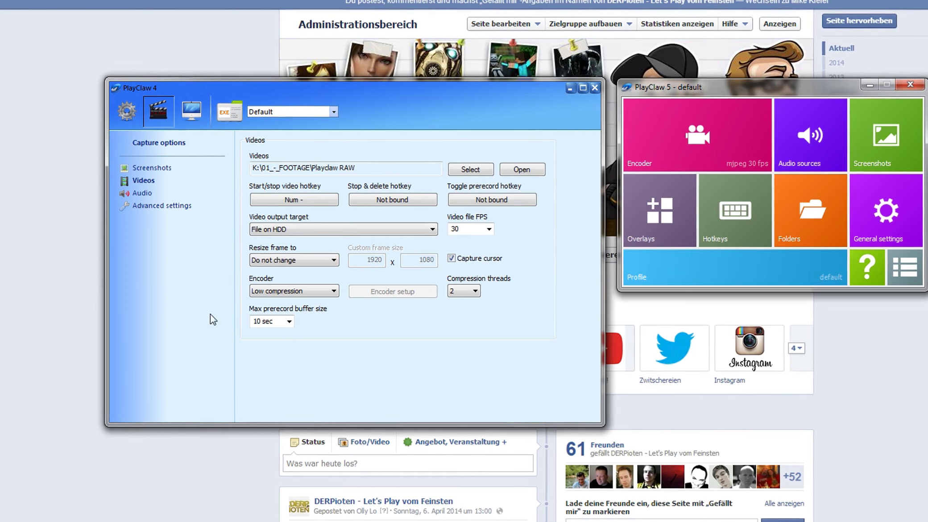
- Open the audio capture options in a widened, repositioned window and examine the SyncMaster-4 and USB microphone source settings
{"action": "left_click", "coordinate": [143, 194]}
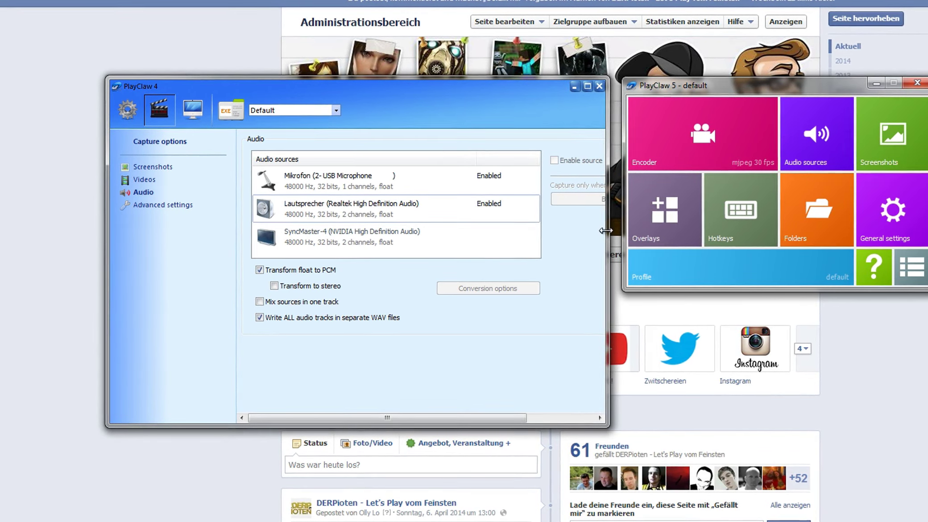
{"action": "left_click_drag", "start_coordinate": [607, 238], "coordinate": [704, 239]}
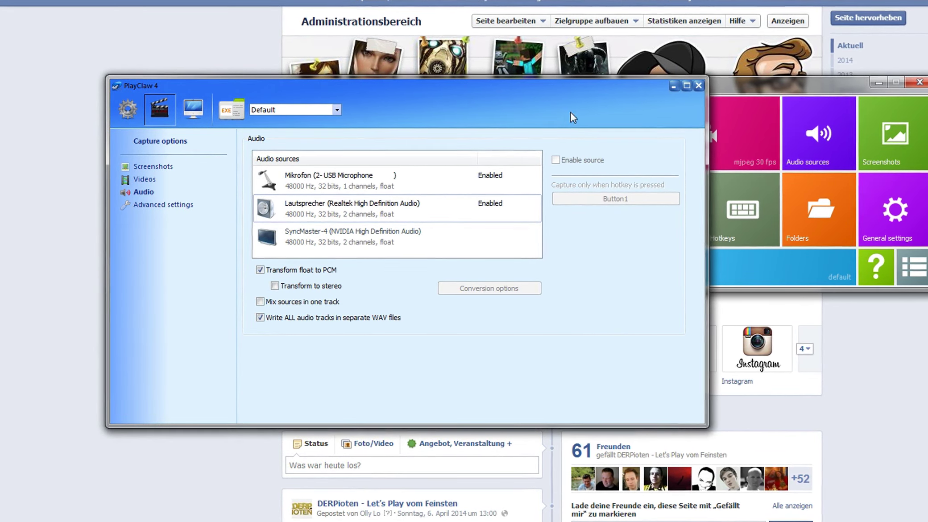
{"action": "left_click_drag", "start_coordinate": [575, 87], "coordinate": [502, 87]}
{"action": "left_click_drag", "start_coordinate": [759, 91], "coordinate": [763, 77]}
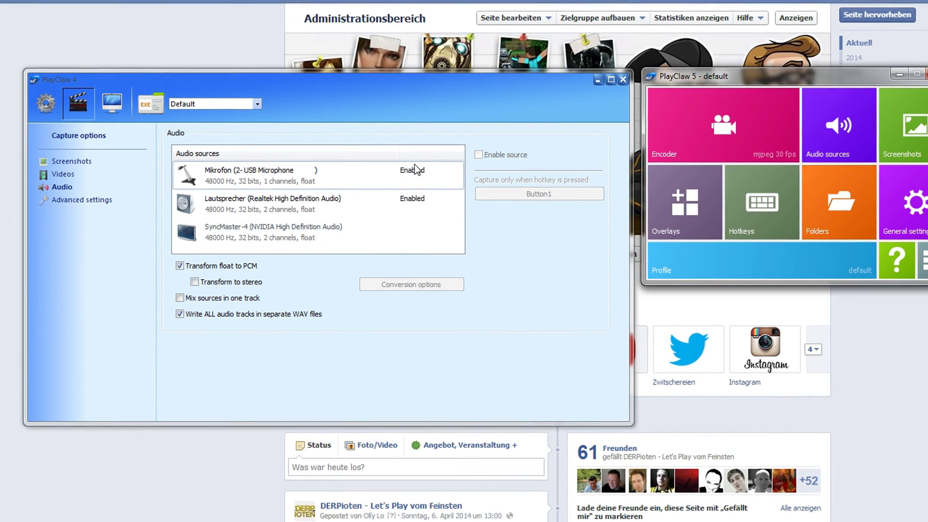
{"action": "left_click", "coordinate": [367, 229]}
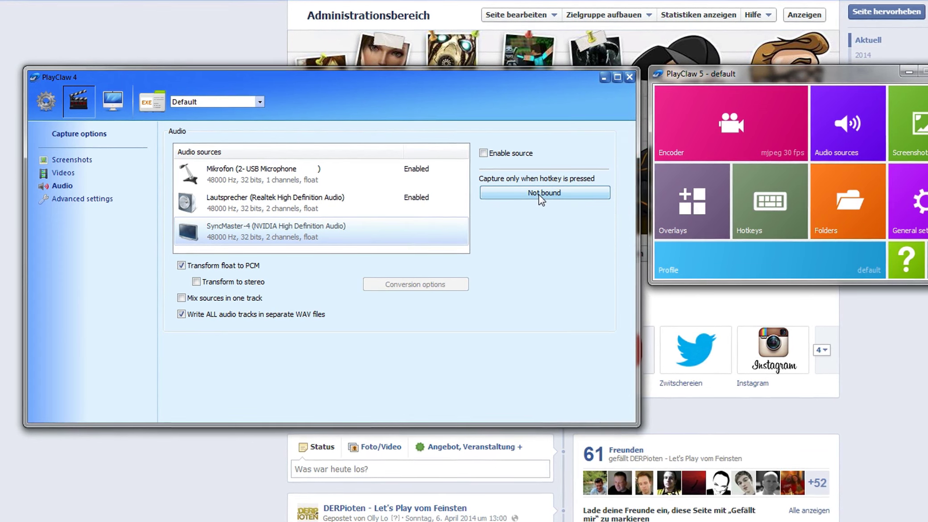
{"action": "left_click", "coordinate": [365, 173]}
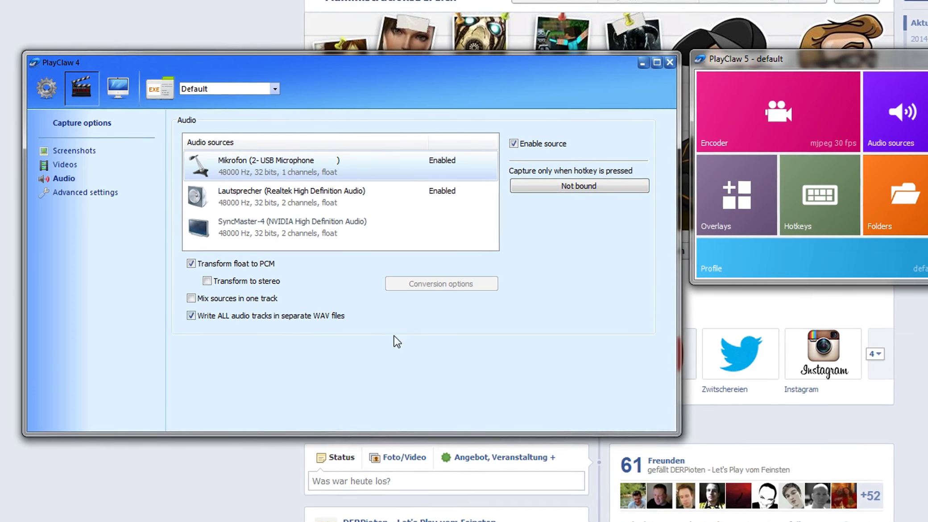
- Examine the advanced capture settings, including the process name subfolder option, and return to the video capture options
{"action": "left_click", "coordinate": [65, 196]}
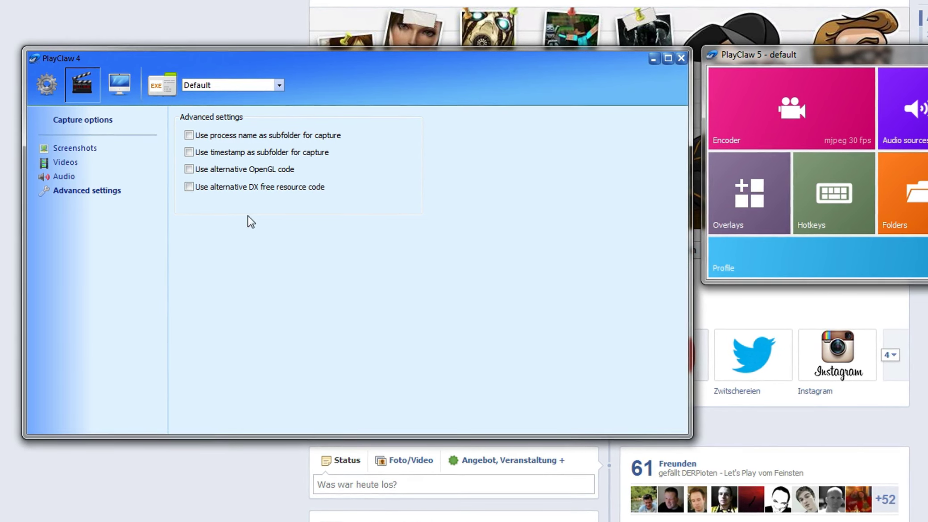
{"action": "left_click", "coordinate": [271, 134]}
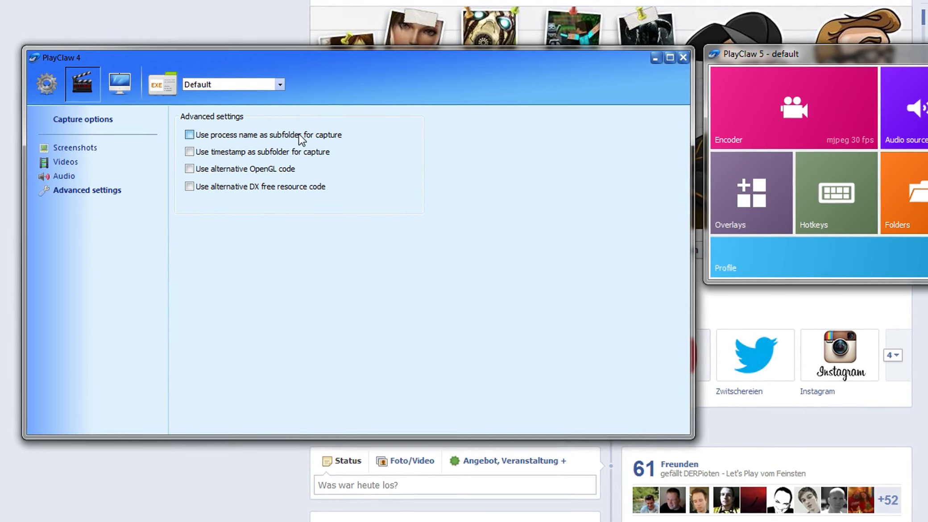
{"action": "left_click", "coordinate": [190, 134]}
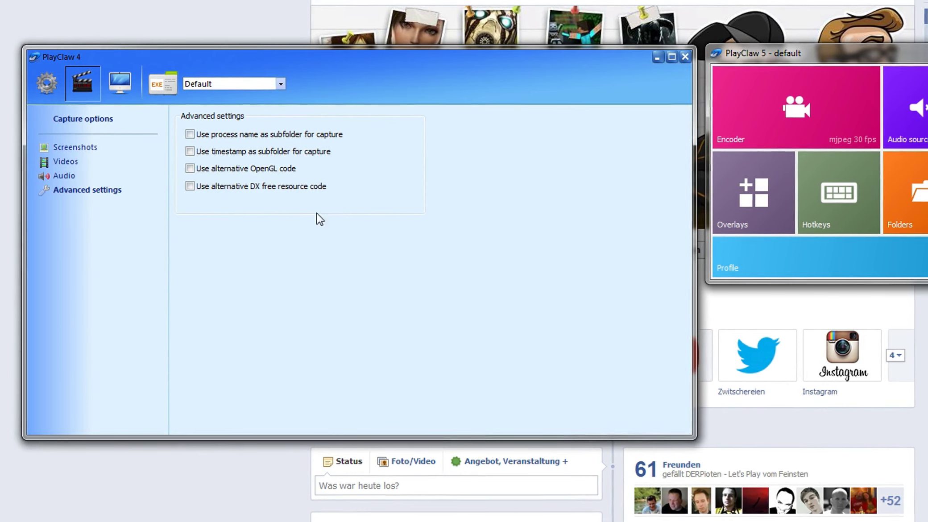
{"action": "left_click", "coordinate": [65, 162]}
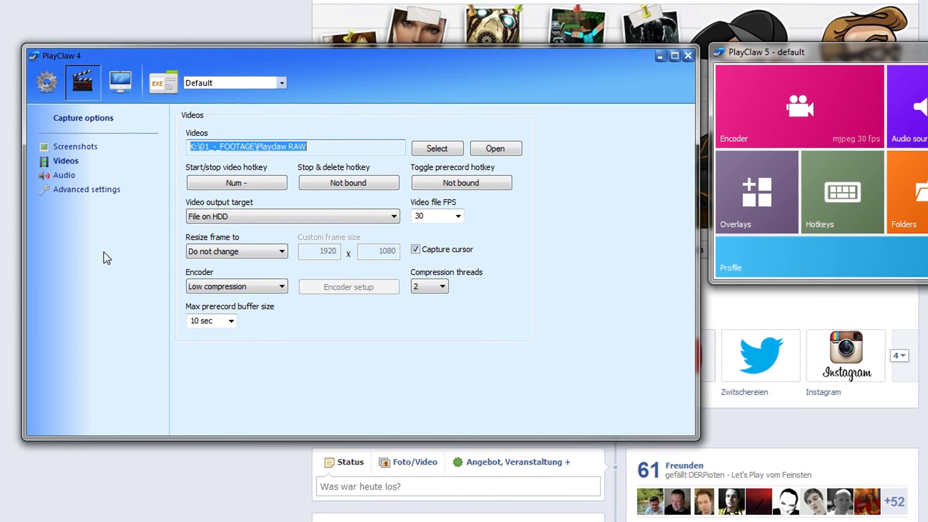
- Open the overlays' visual appearance options and examine the settings of the FPS and Record overlays
{"action": "left_click", "coordinate": [125, 83]}
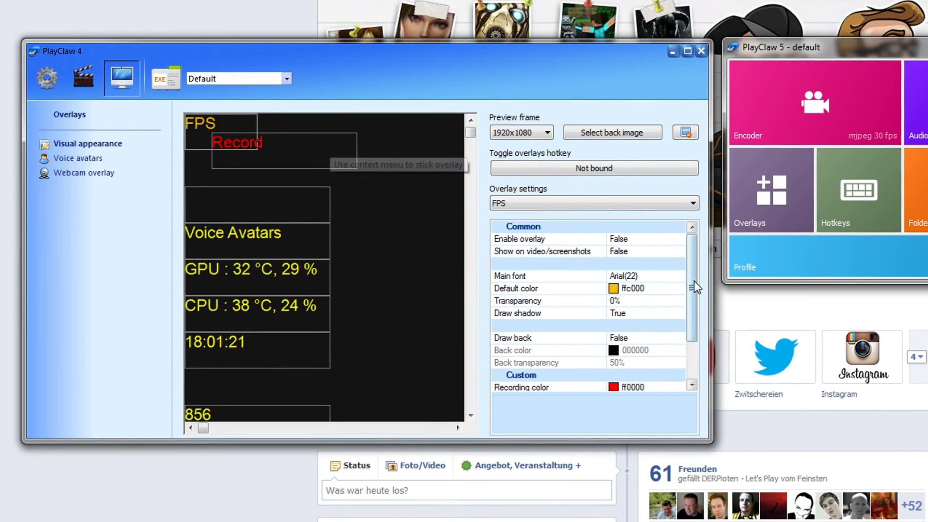
{"action": "scroll", "coordinate": [690, 321], "scroll_direction": "down", "scroll_amount": 1}
{"action": "scroll", "coordinate": [689, 326], "scroll_direction": "up", "scroll_amount": 1}
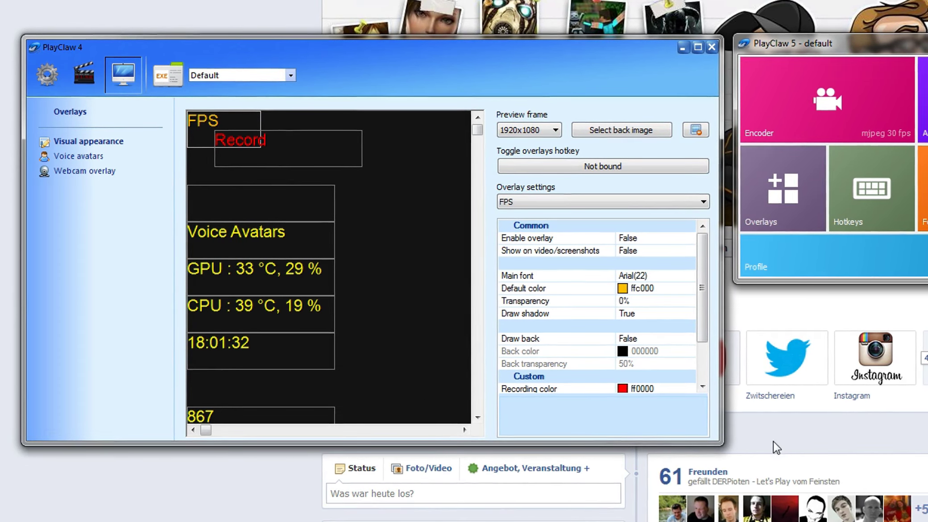
{"action": "left_click", "coordinate": [307, 156]}
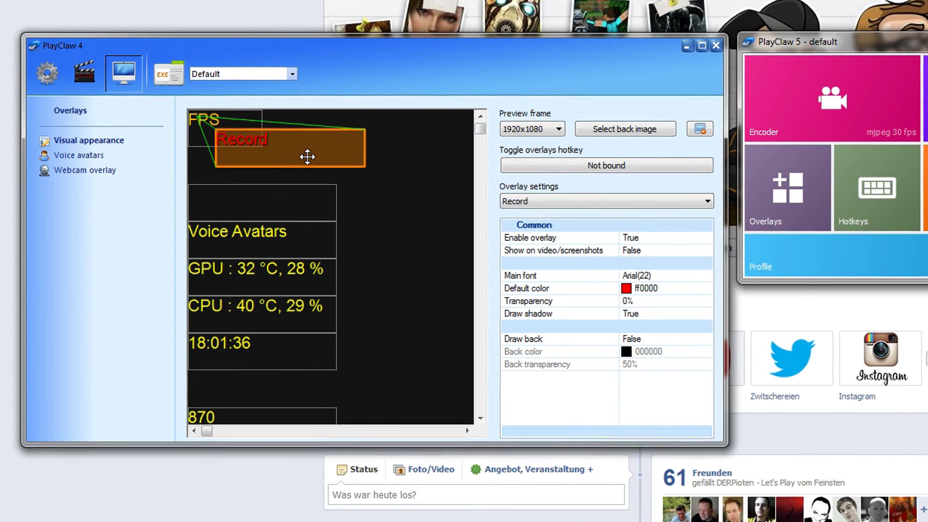
- View the voice avatar options and try to turn on the Logitech HD Webcam C310 for the webcam overlay
{"action": "left_click", "coordinate": [93, 160]}
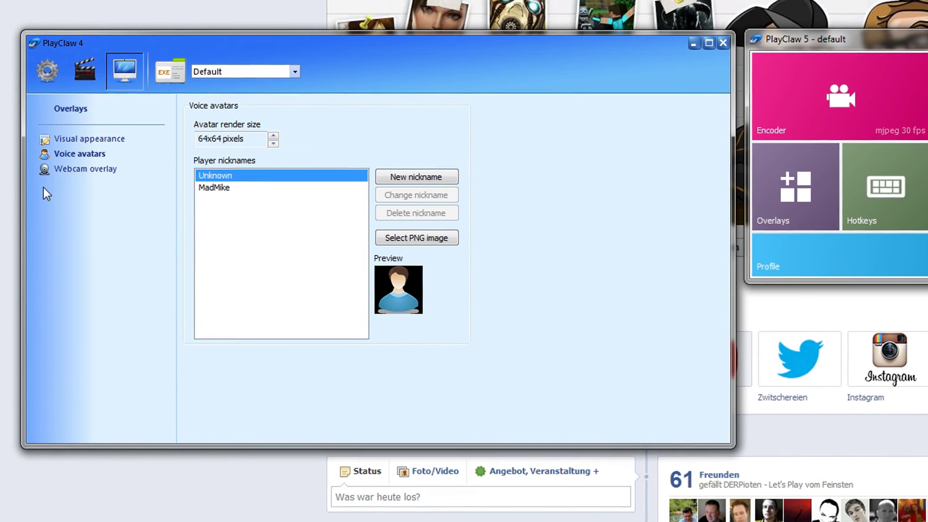
{"action": "left_click", "coordinate": [96, 171]}
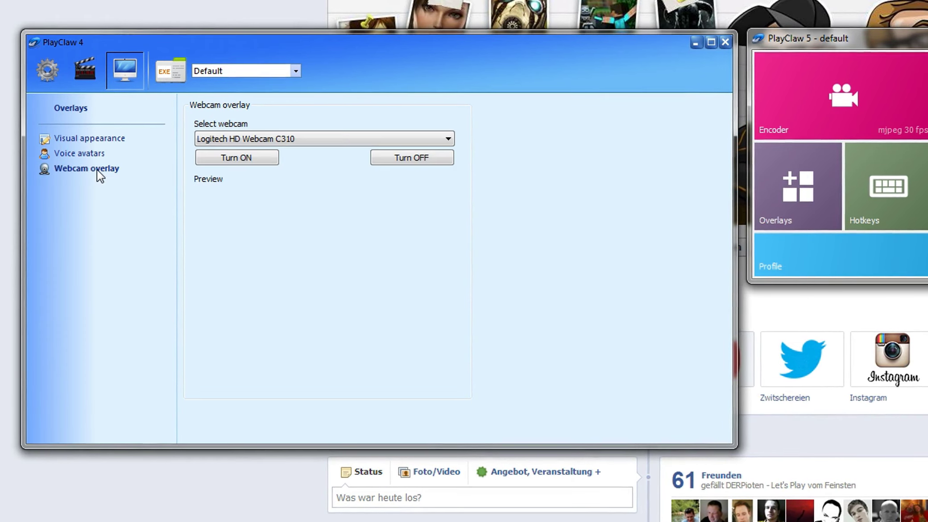
{"action": "left_click", "coordinate": [225, 160]}
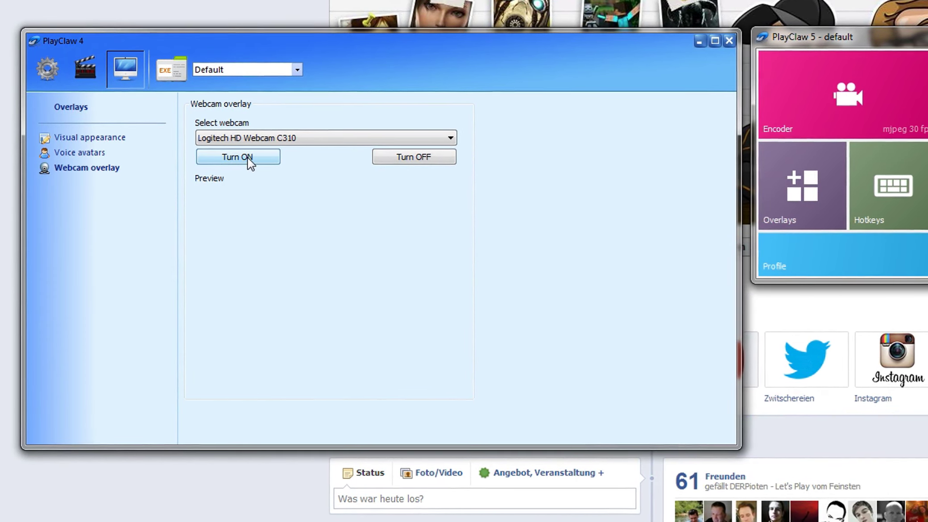
{"action": "left_click", "coordinate": [248, 158]}
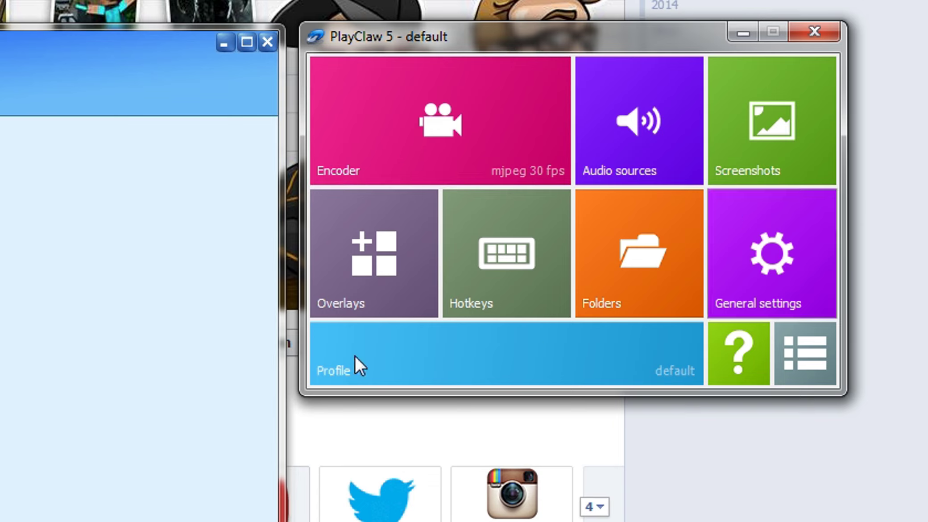
- Switch to PlayClaw 5, open its encoder settings and examine the available video compression types
{"action": "left_click", "coordinate": [375, 109]}
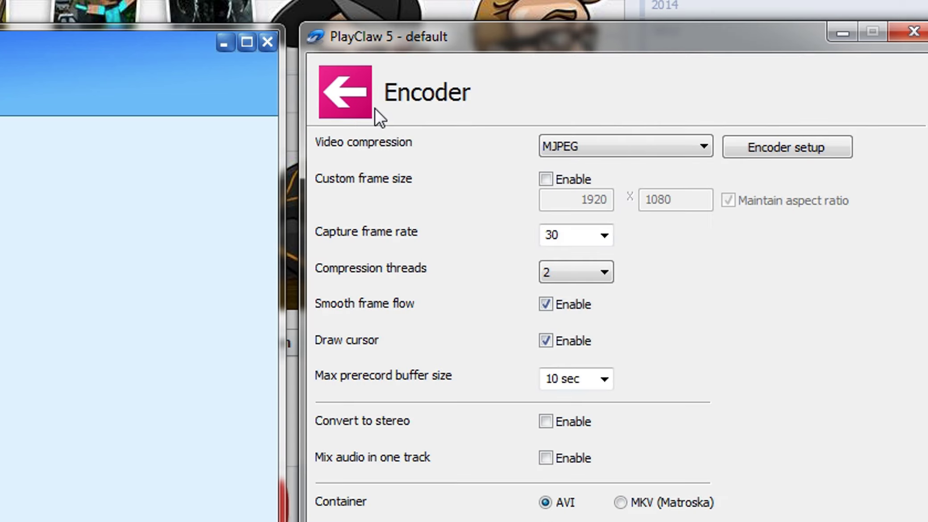
{"action": "left_click", "coordinate": [622, 143]}
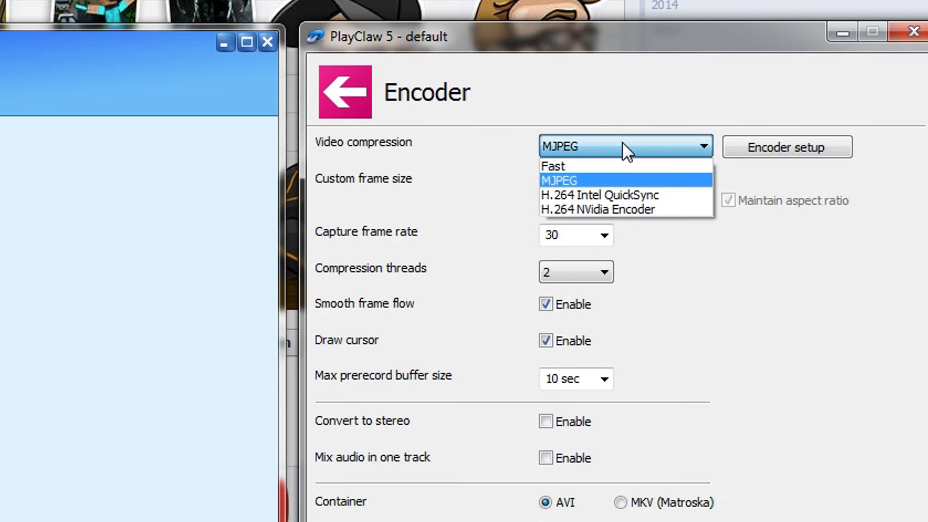
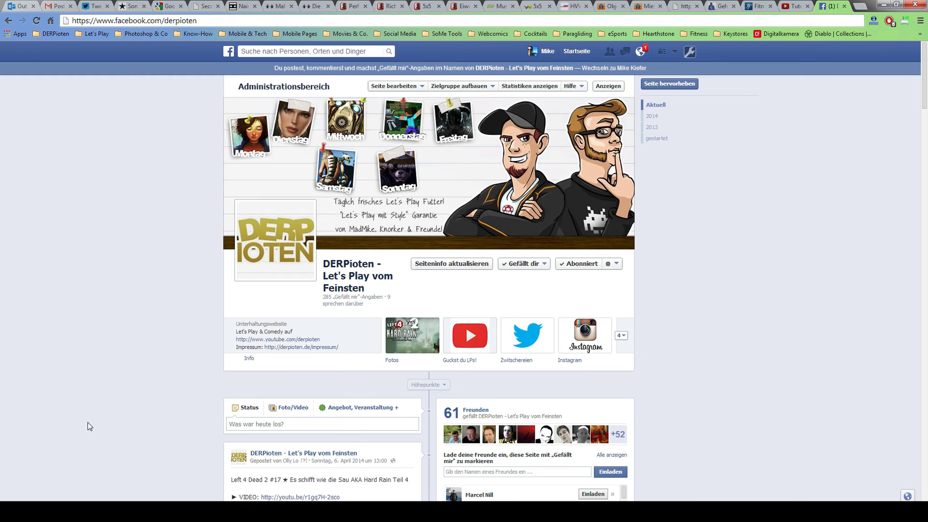
- Switch to the Playclaw RAW folder in Windows Explorer, reposition its window and look through the recorded video and audio files
{"action": "left_click", "coordinate": [85, 502]}
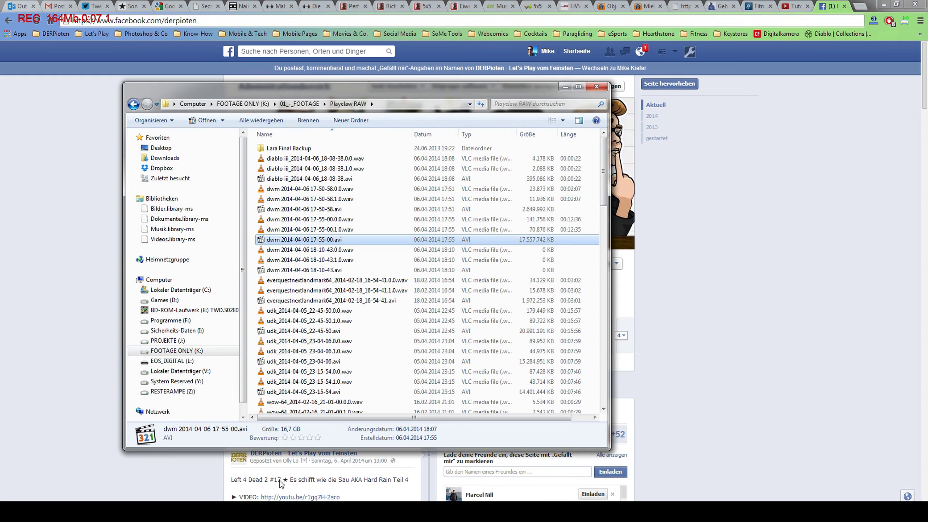
{"action": "left_click_drag", "start_coordinate": [346, 91], "coordinate": [424, 77]}
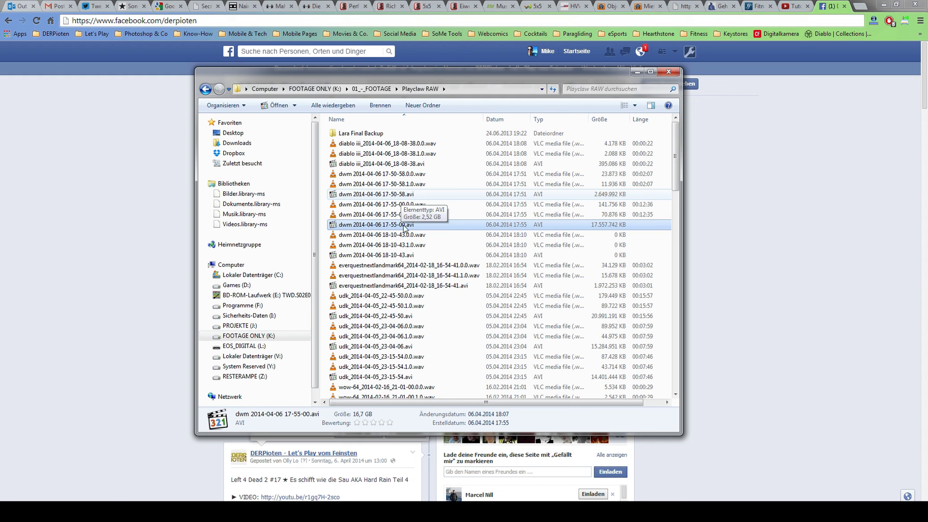
{"action": "scroll", "coordinate": [422, 186], "scroll_direction": "down", "scroll_amount": 2}
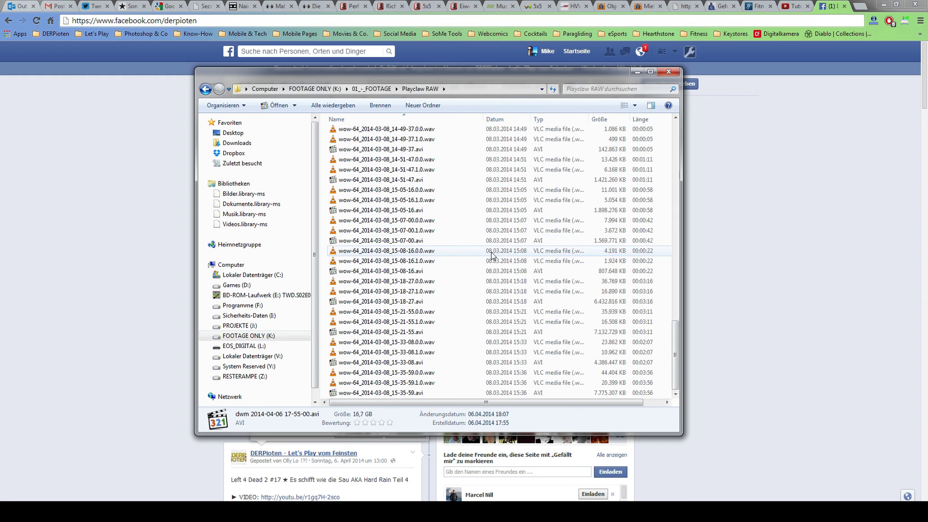
{"action": "scroll", "coordinate": [520, 271], "scroll_direction": "up", "scroll_amount": 1}
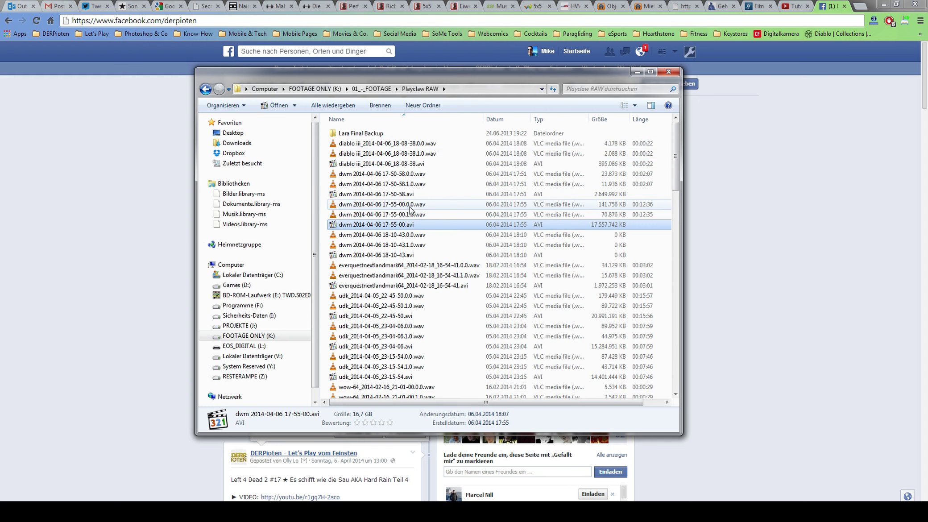
- Play the recording diablo iii_2014-04-06_18-08-38.avi, view it in full screen and return to the windowed player
{"action": "left_click", "coordinate": [377, 164]}
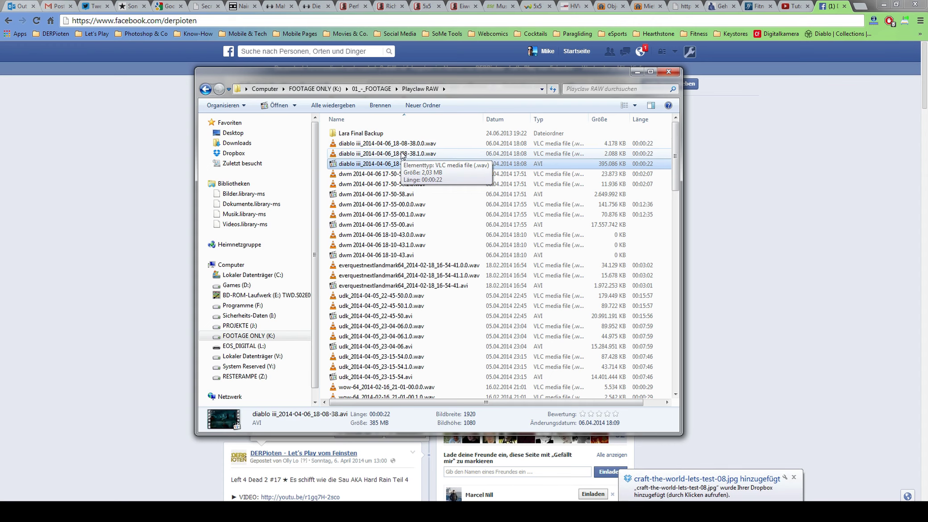
{"action": "double_click", "coordinate": [374, 165]}
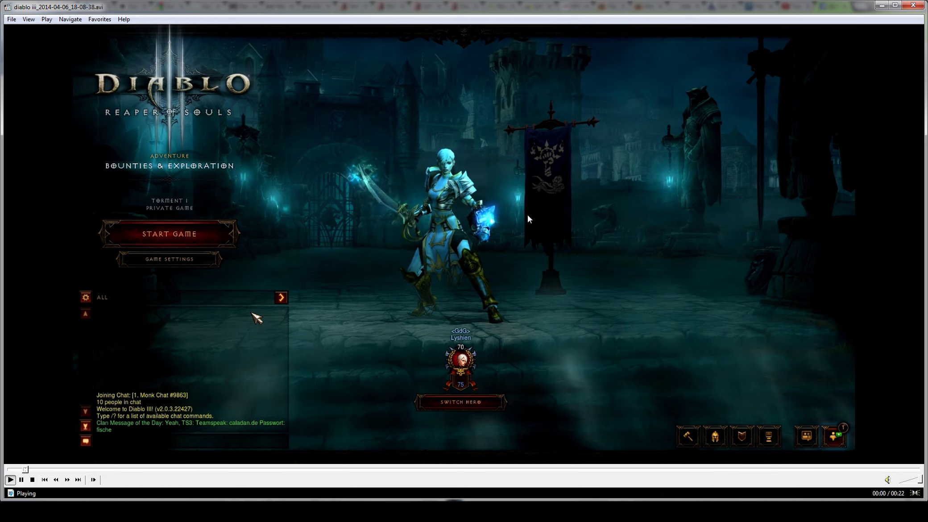
{"action": "double_click", "coordinate": [500, 234]}
{"action": "double_click", "coordinate": [500, 235]}
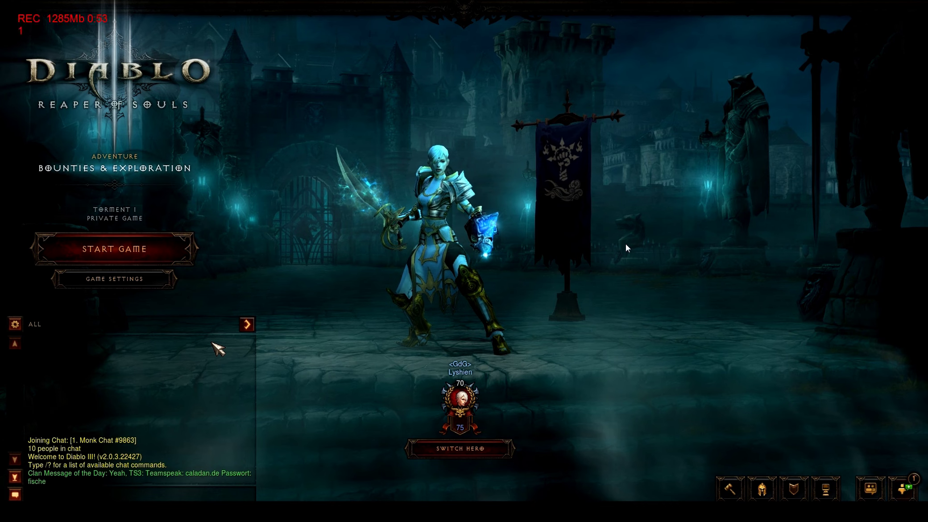
{"action": "double_click", "coordinate": [618, 261]}
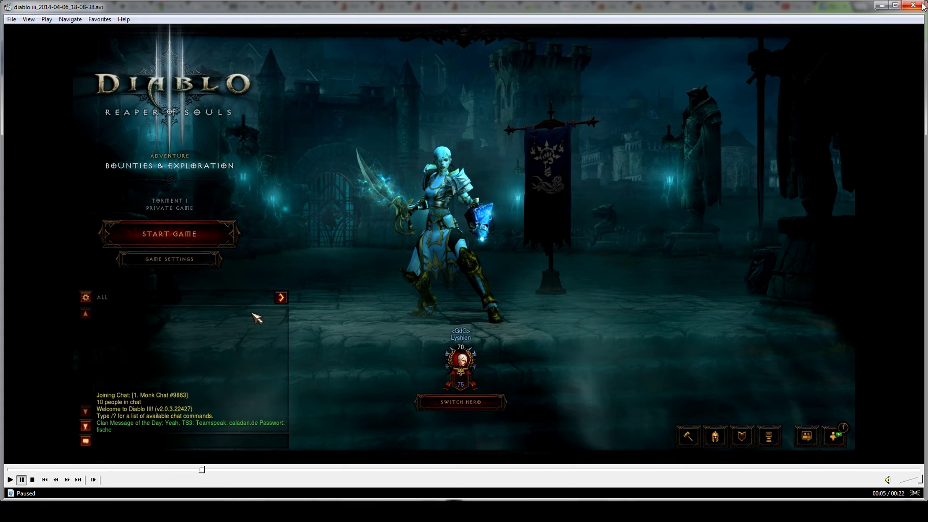
- Restore the video player to a smaller window, close it and look through the recordings in the Playclaw RAW folder
{"action": "left_click_drag", "start_coordinate": [698, 7], "coordinate": [651, 45]}
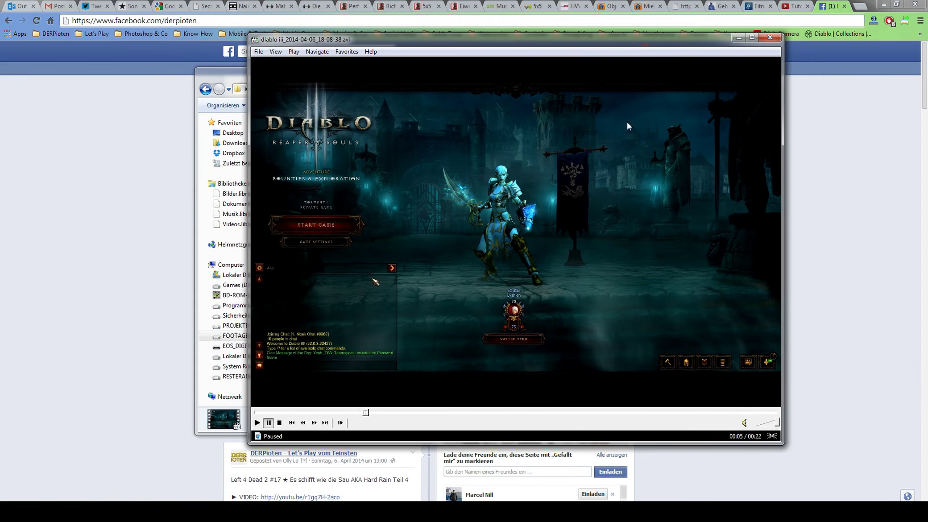
{"action": "left_click", "coordinate": [769, 38]}
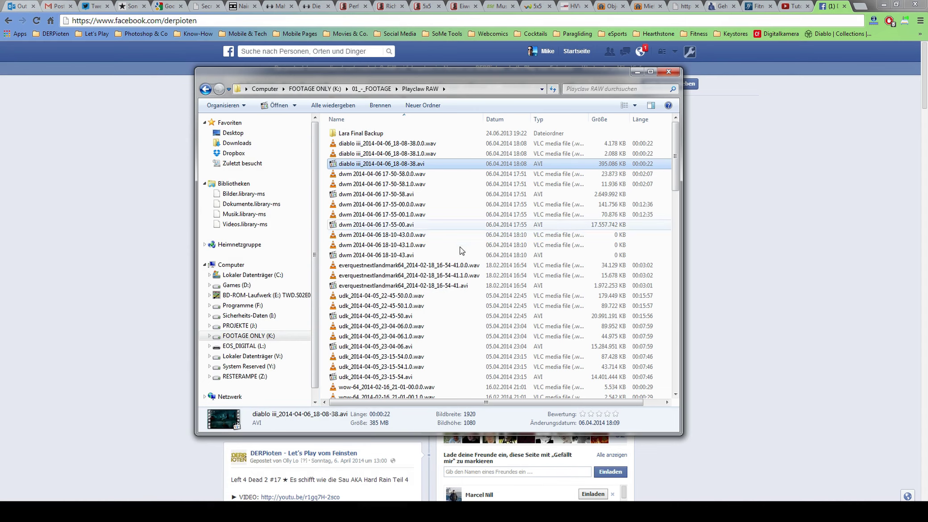
{"action": "scroll", "coordinate": [411, 154], "scroll_direction": "down", "scroll_amount": 4}
{"action": "scroll", "coordinate": [446, 312], "scroll_direction": "up", "scroll_amount": 5}
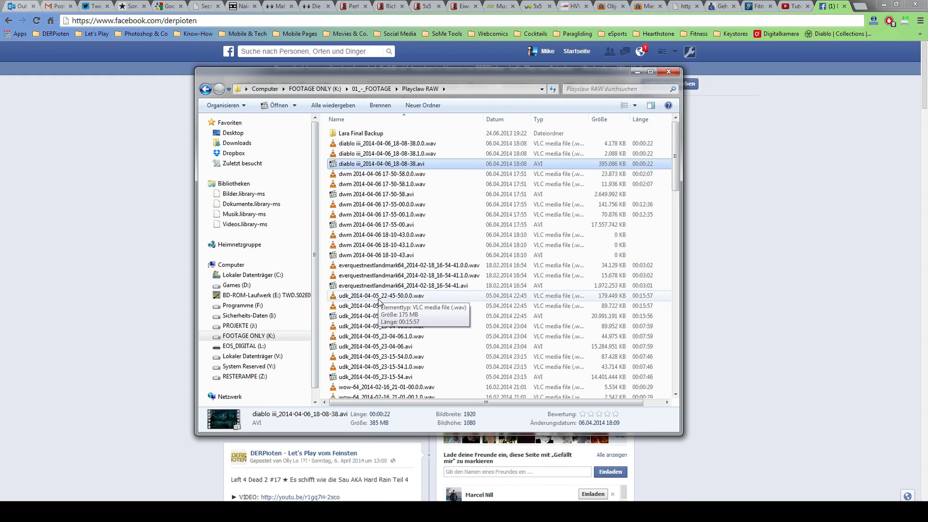
{"action": "scroll", "coordinate": [370, 267], "scroll_direction": "down", "scroll_amount": 3}
{"action": "scroll", "coordinate": [370, 268], "scroll_direction": "down", "scroll_amount": 10}
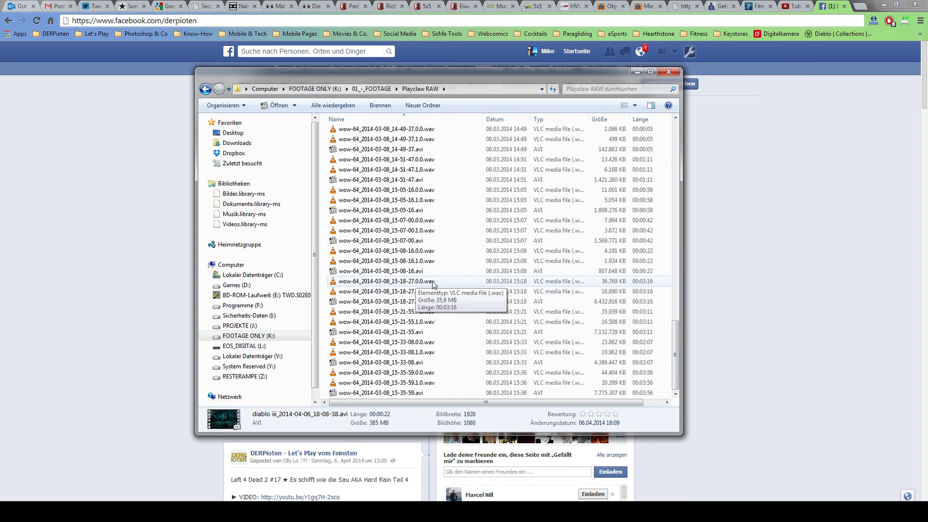
{"action": "scroll", "coordinate": [401, 201], "scroll_direction": "up", "scroll_amount": 15}
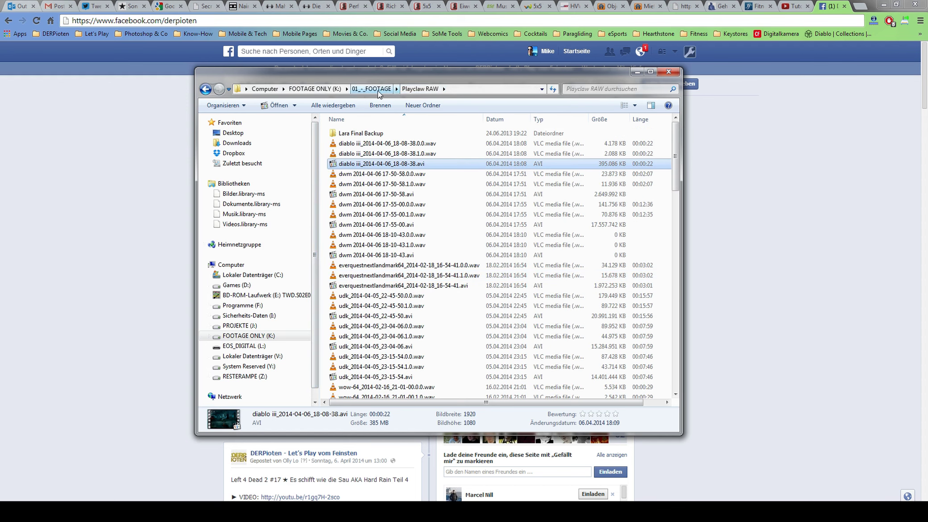
- Browse the footage folders on drive FOOTAGE ONLY (K:), check the EOS folder and look through the Playclaw RAW files again
{"action": "left_click", "coordinate": [315, 88]}
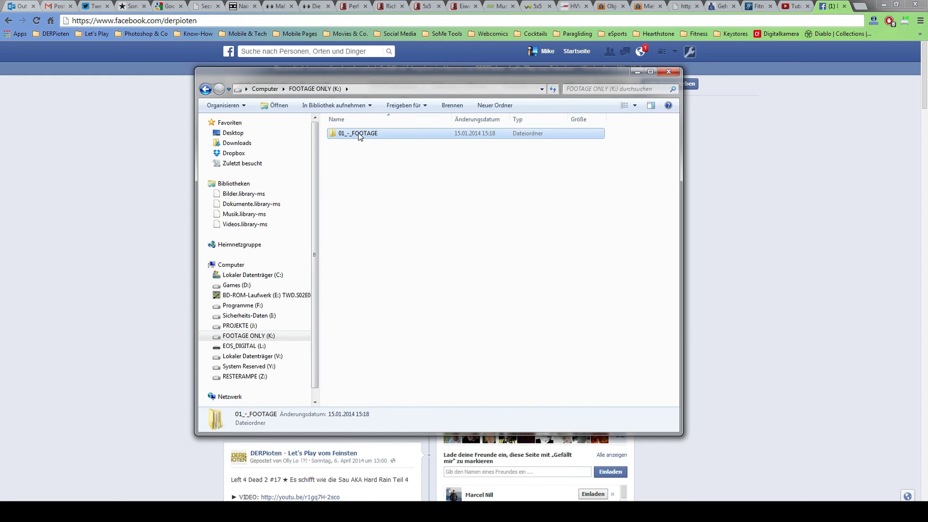
{"action": "double_click", "coordinate": [358, 133]}
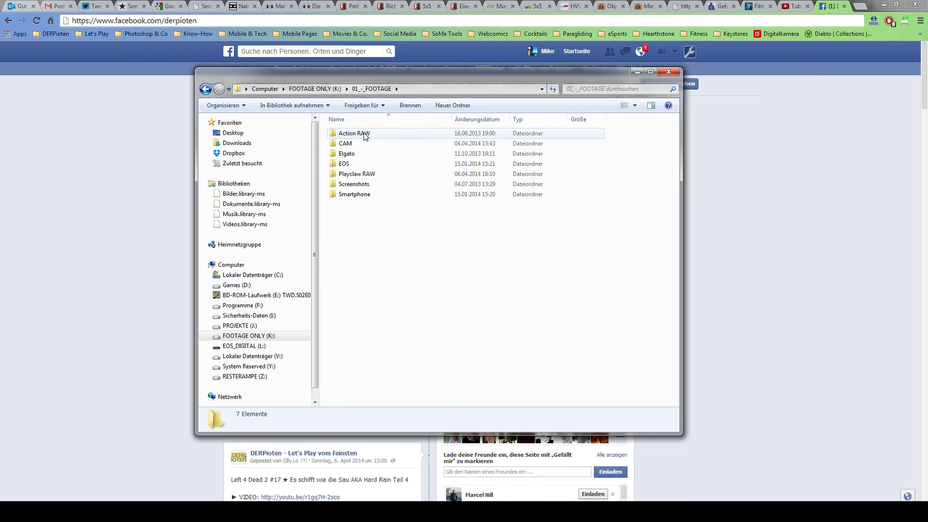
{"action": "double_click", "coordinate": [368, 165]}
{"action": "left_click", "coordinate": [205, 89]}
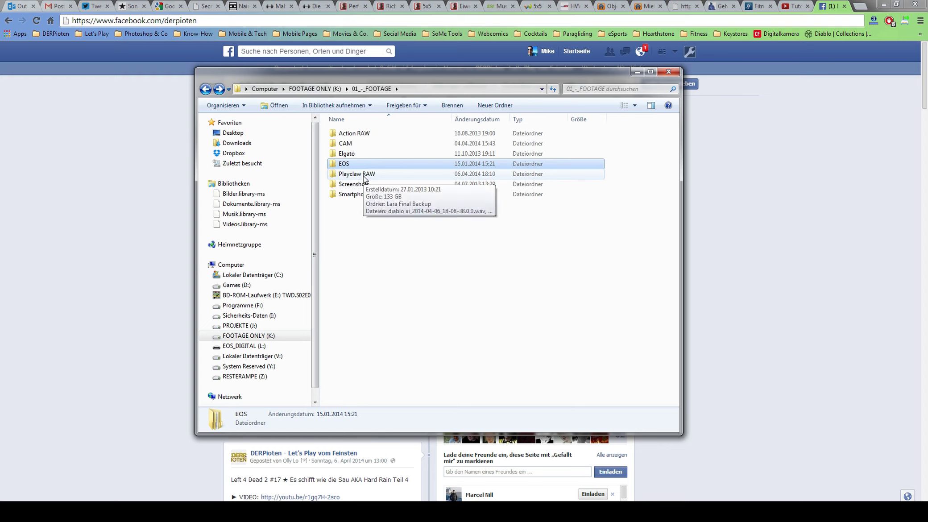
{"action": "left_click", "coordinate": [363, 176]}
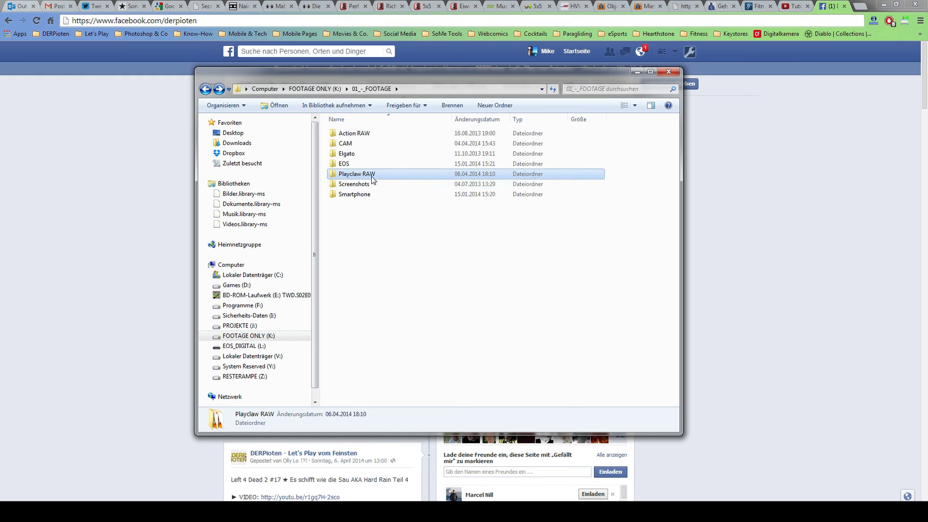
{"action": "double_click", "coordinate": [347, 176]}
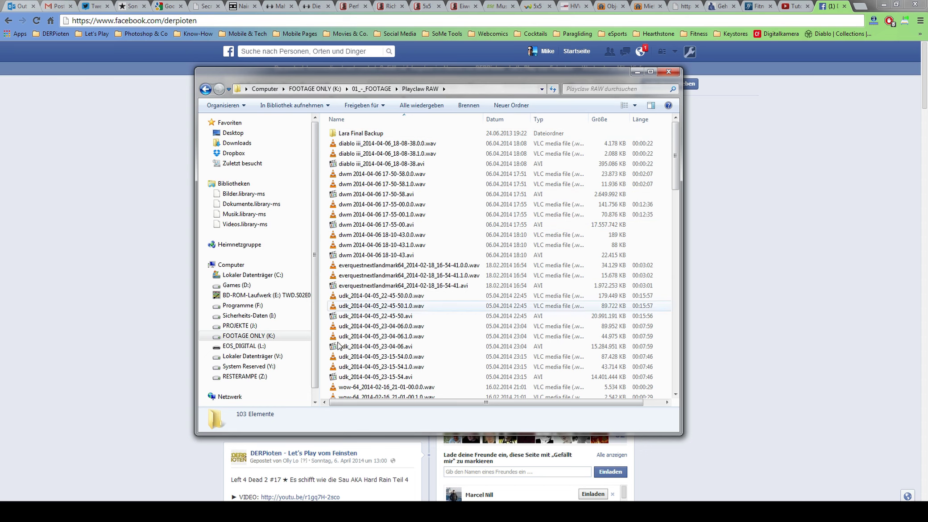
{"action": "scroll", "coordinate": [377, 223], "scroll_direction": "down", "scroll_amount": 10}
{"action": "scroll", "coordinate": [446, 330], "scroll_direction": "up", "scroll_amount": 10}
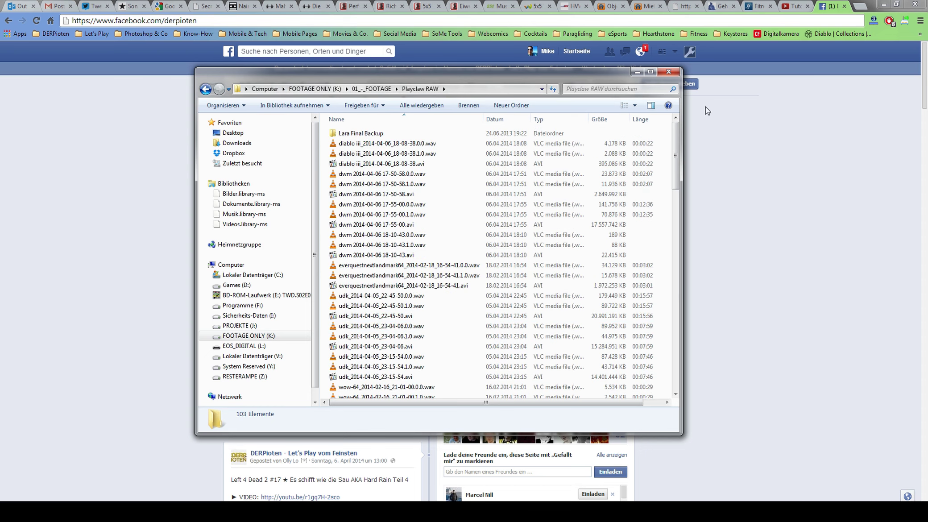
- Switch to the Explorer window showing 02_-_PROJEKTE, restore it to a smaller window and open its Raws folder
{"action": "left_click", "coordinate": [636, 72]}
{"action": "mouse_move", "coordinate": [168, 512]}
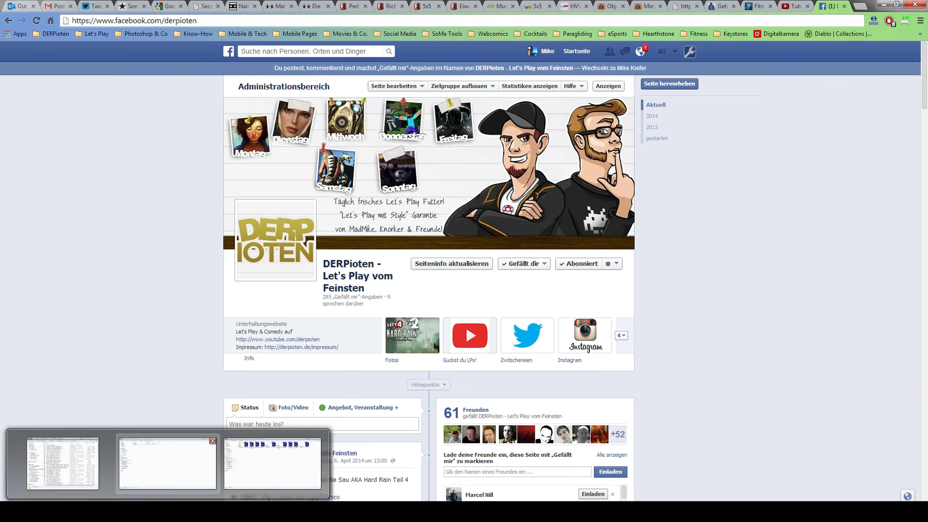
{"action": "left_click", "coordinate": [166, 462]}
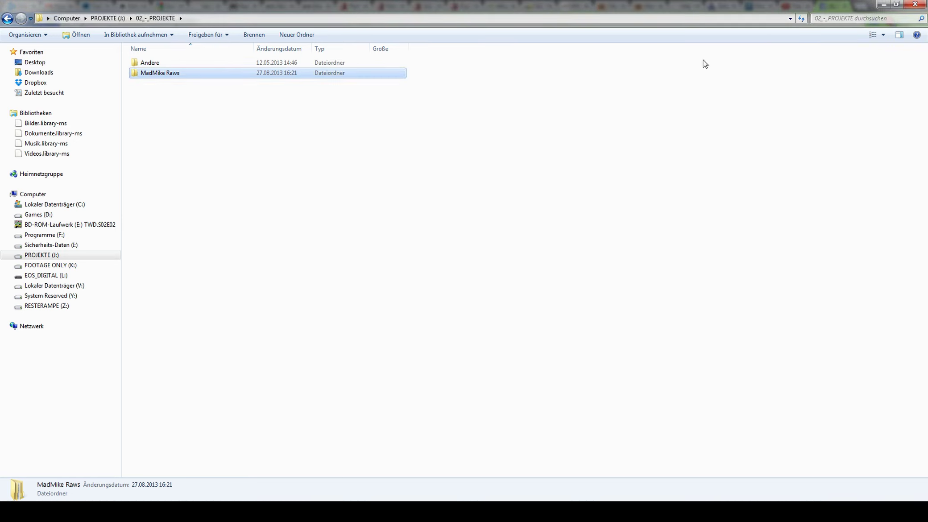
{"action": "left_click", "coordinate": [898, 6]}
{"action": "left_click_drag", "start_coordinate": [313, 95], "coordinate": [369, 69]}
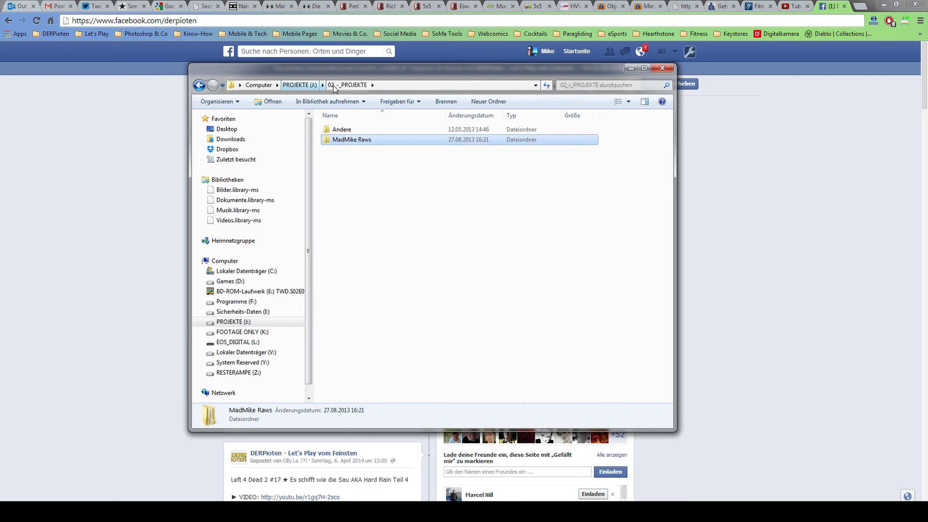
{"action": "double_click", "coordinate": [350, 140]}
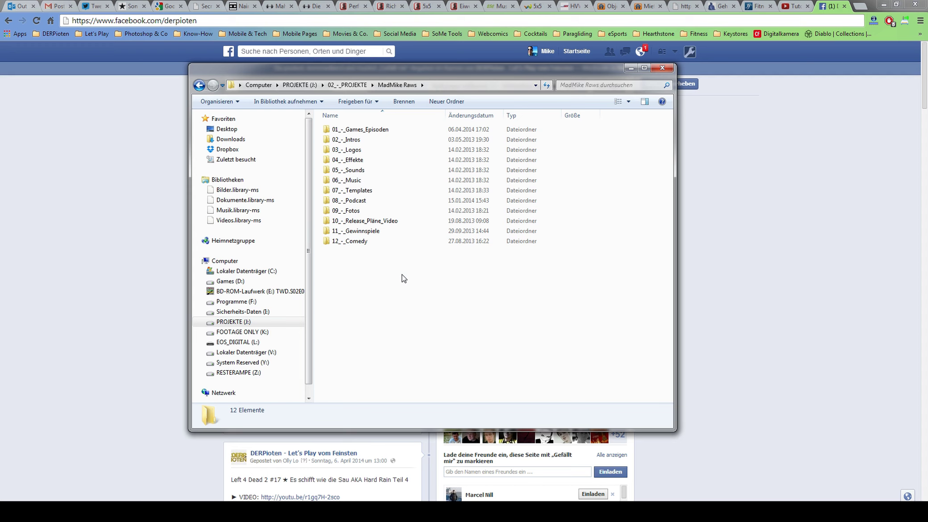
- Open the 01_-_Games_Episoden folder and look through its game folders
{"action": "left_click", "coordinate": [354, 132]}
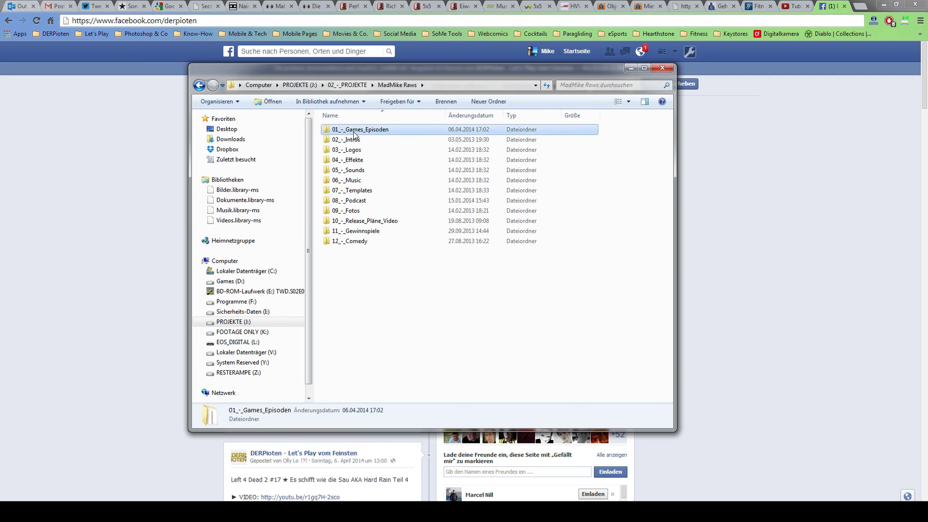
{"action": "double_click", "coordinate": [354, 132]}
{"action": "scroll", "coordinate": [355, 187], "scroll_direction": "down", "scroll_amount": 6}
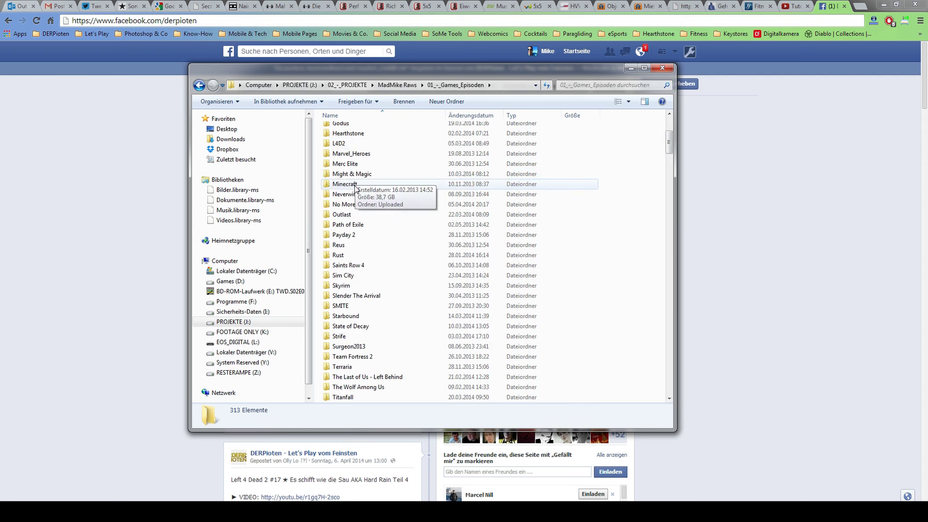
{"action": "scroll", "coordinate": [355, 187], "scroll_direction": "down", "scroll_amount": 2}
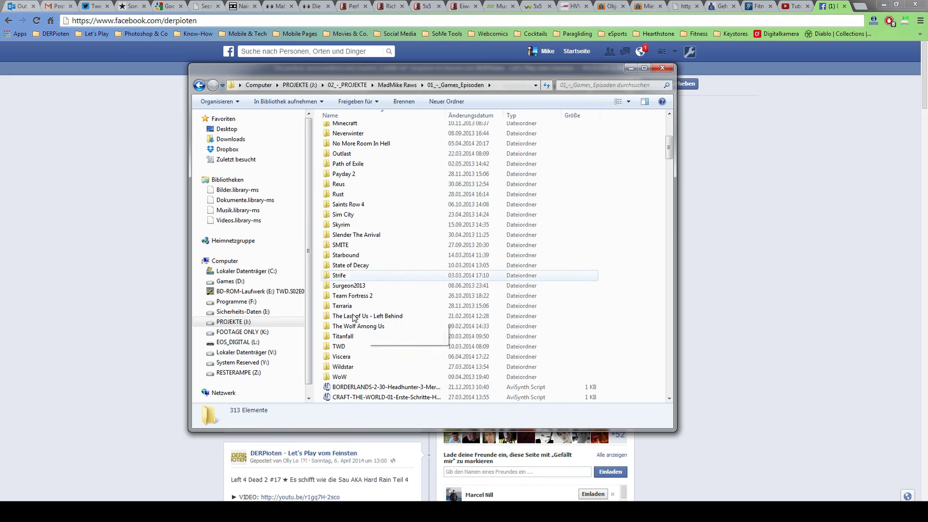
{"action": "scroll", "coordinate": [433, 302], "scroll_direction": "up", "scroll_amount": 7}
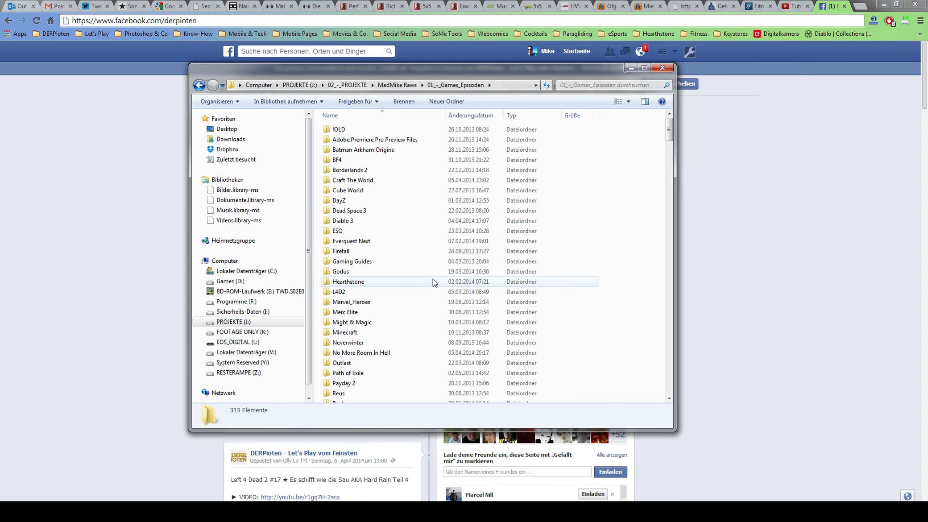
{"action": "mouse_move", "coordinate": [432, 277]}
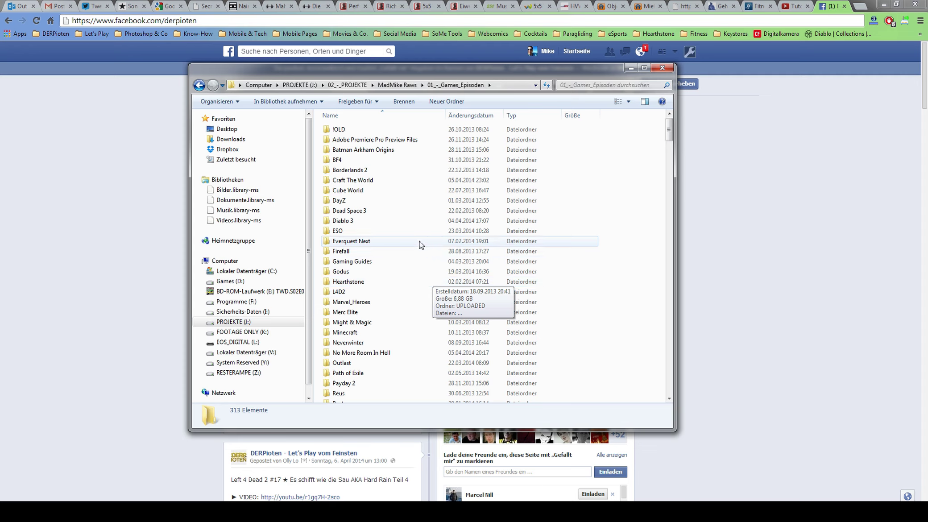
{"action": "mouse_move", "coordinate": [407, 252]}
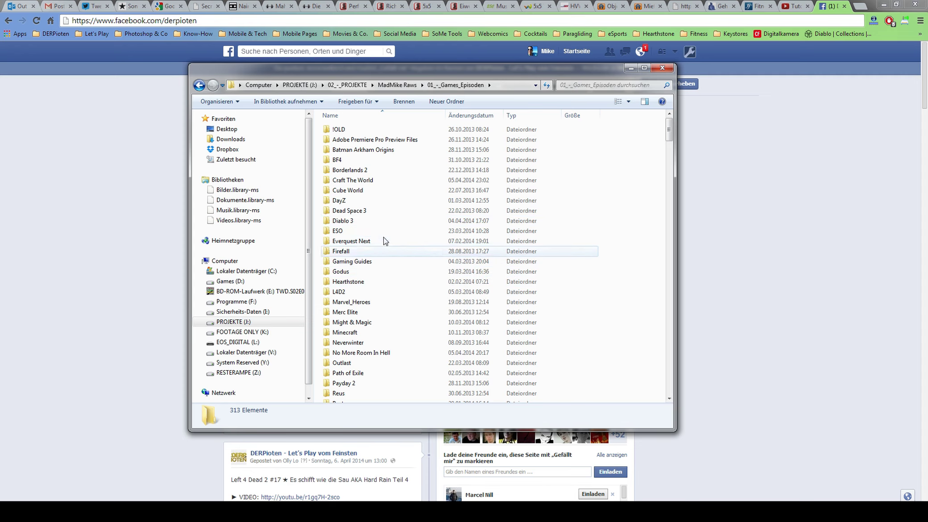
- Open the Diablo 3 Teil-1 .veg project from the UP folder in Vegas Pro, ignoring all missing files and leaving them offline
{"action": "double_click", "coordinate": [341, 220]}
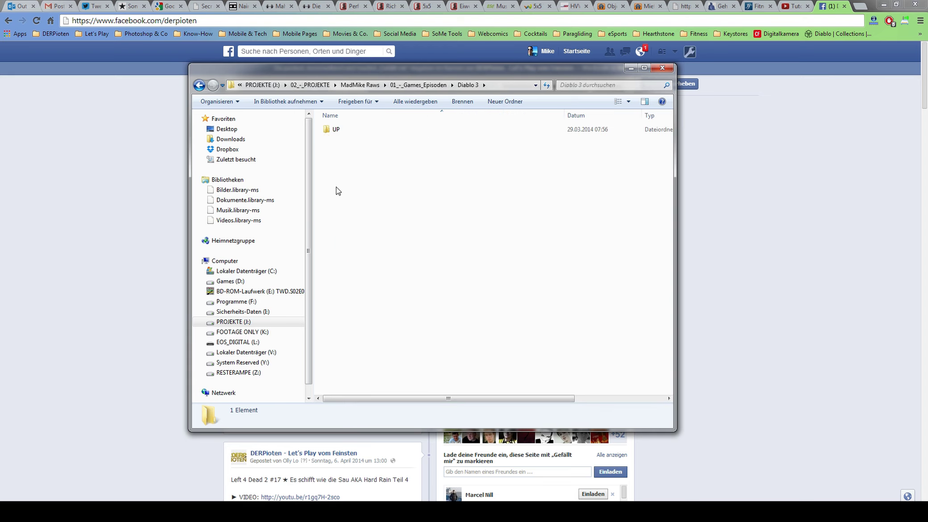
{"action": "double_click", "coordinate": [339, 130]}
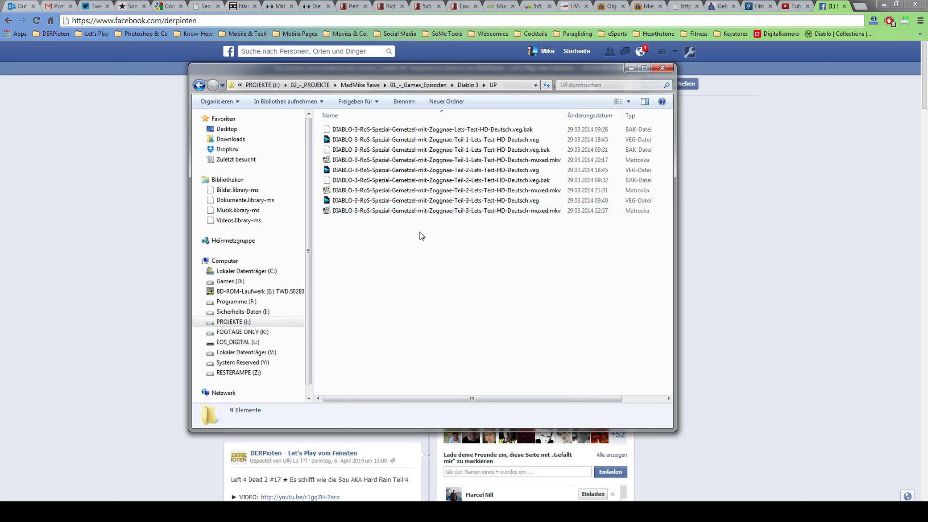
{"action": "left_click", "coordinate": [353, 140]}
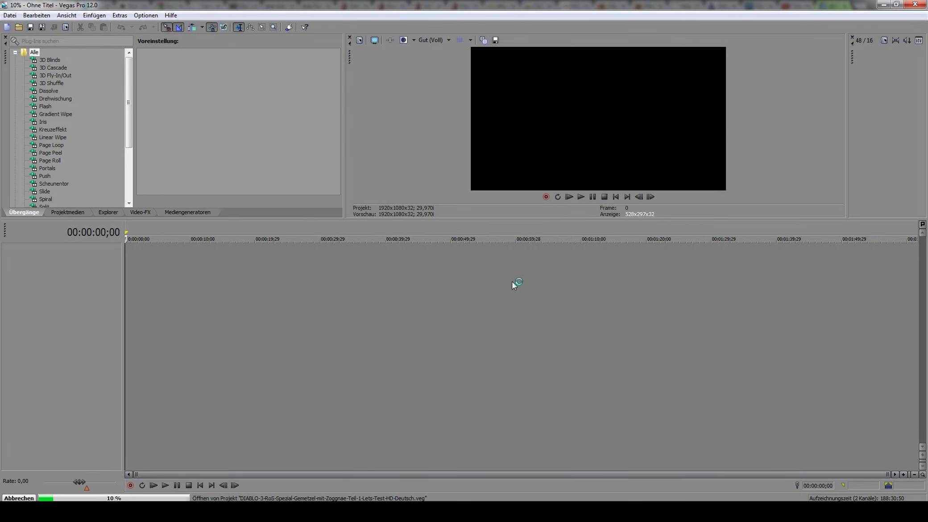
{"action": "left_click", "coordinate": [387, 223]}
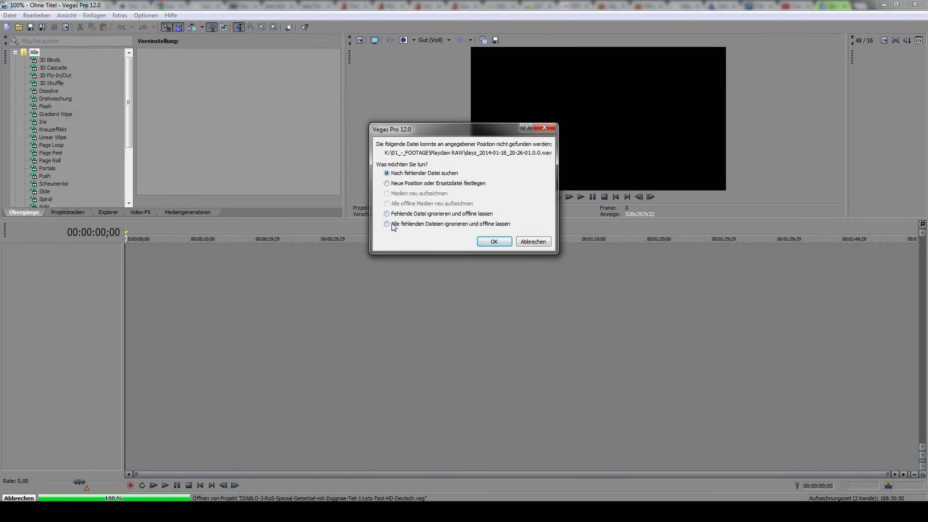
{"action": "left_click", "coordinate": [501, 243]}
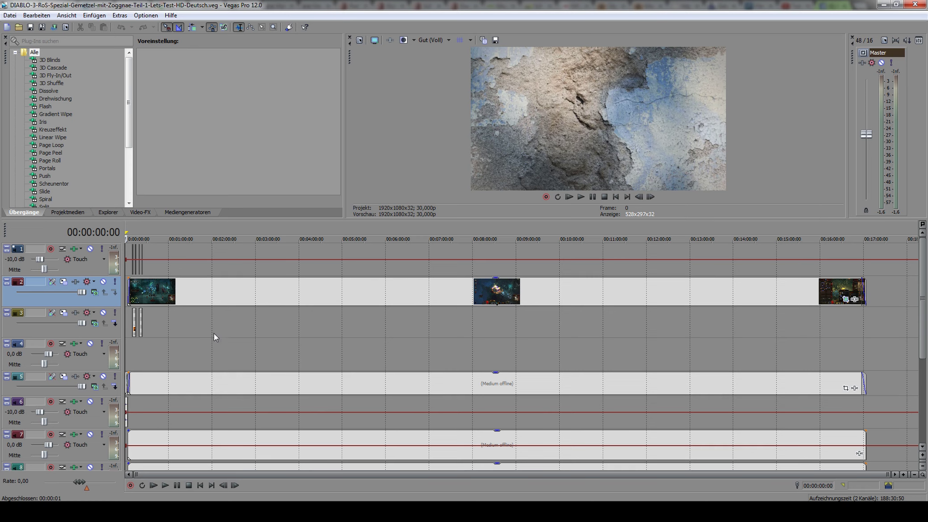
- Delete the long gameplay clip on track 2 together with its grouped clips from the timeline
{"action": "left_click", "coordinate": [286, 292]}
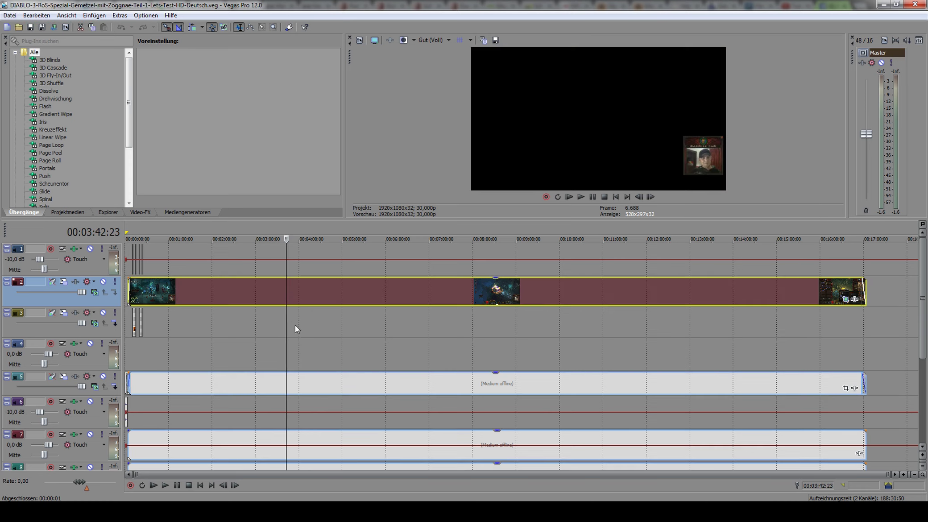
{"action": "key", "text": "Delete"}
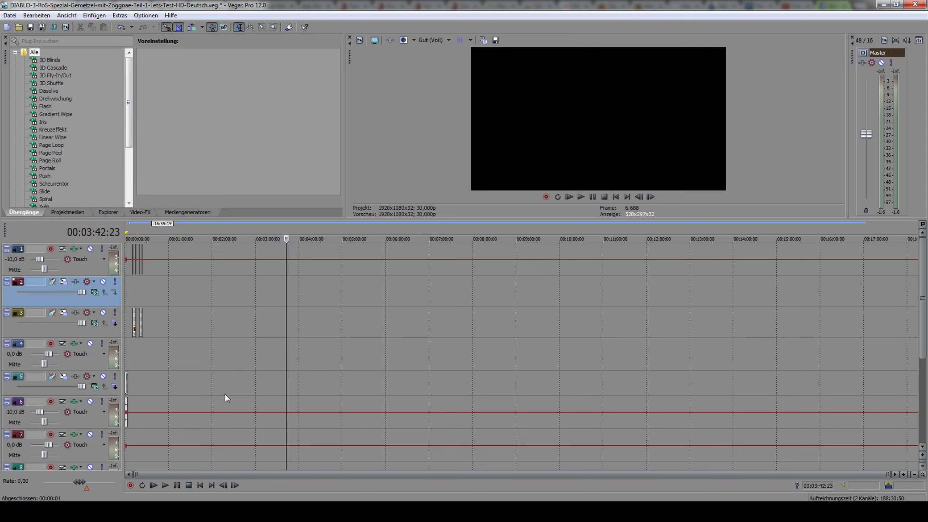
{"action": "left_click", "coordinate": [178, 293]}
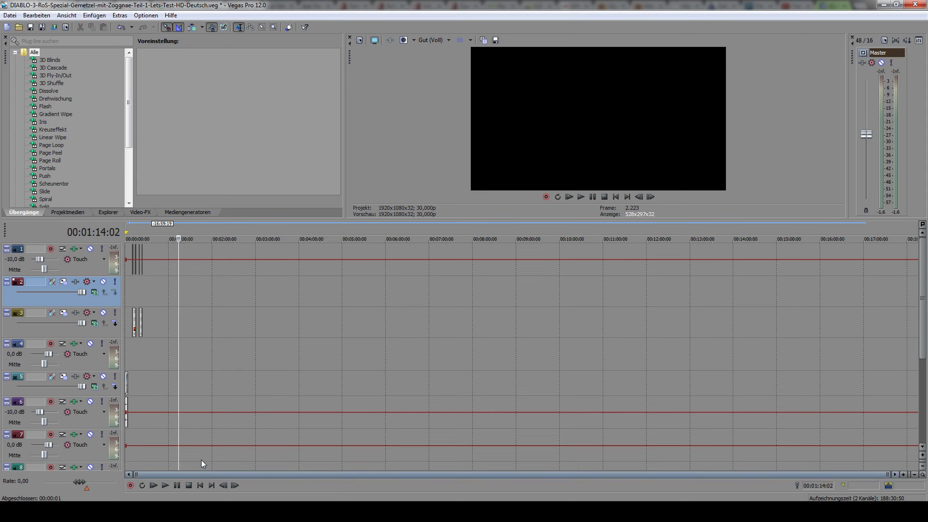
- Add diablo iii_2014-04-06_18-08-38.avi from the Playclaw RAW folder to an empty part of track 5, at about 00:01:55
{"action": "left_click", "coordinate": [165, 512]}
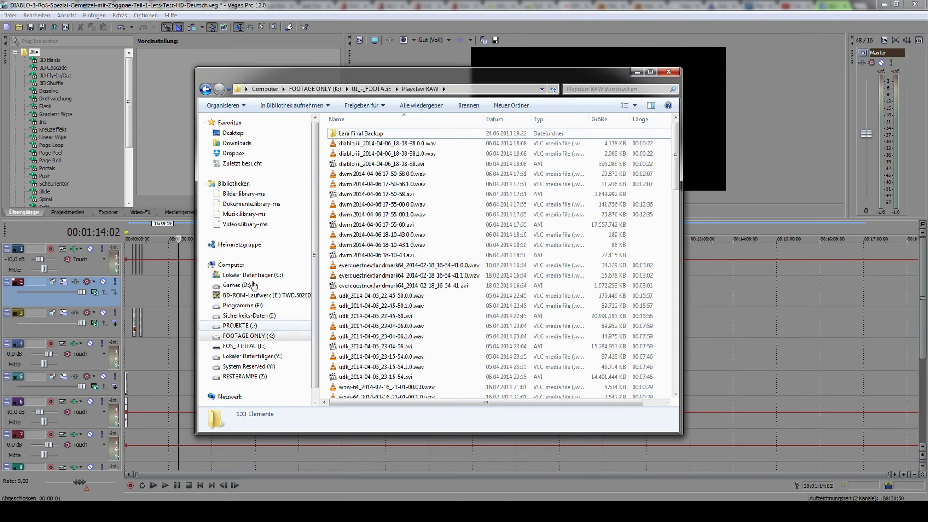
{"action": "left_click_drag", "start_coordinate": [339, 68], "coordinate": [572, 52]}
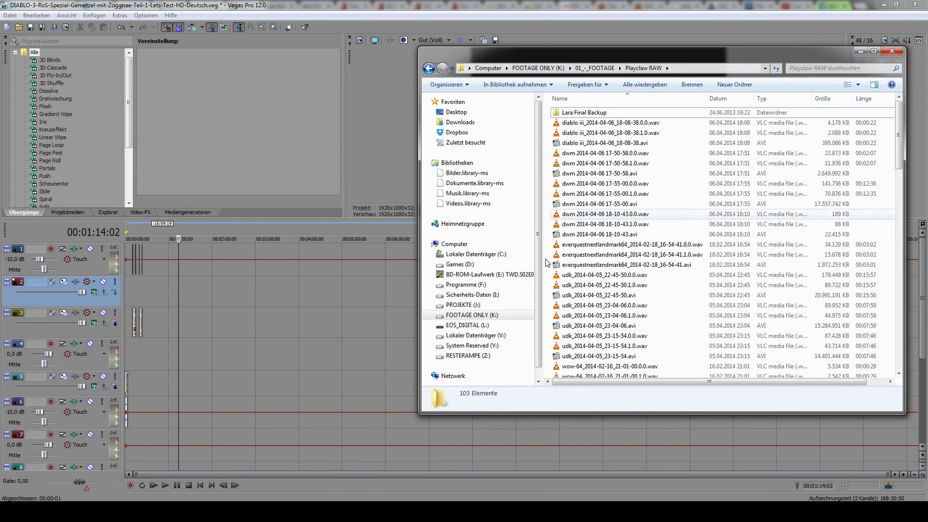
{"action": "left_click", "coordinate": [575, 146]}
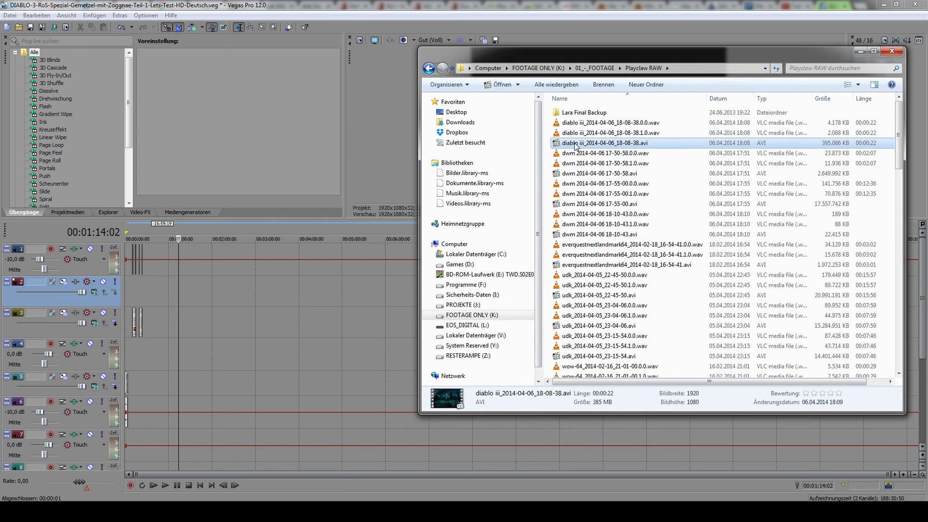
{"action": "left_click_drag", "start_coordinate": [575, 147], "coordinate": [227, 322]}
{"action": "left_click_drag", "start_coordinate": [235, 382], "coordinate": [231, 322]}
{"action": "left_click_drag", "start_coordinate": [230, 382], "coordinate": [232, 322]}
{"action": "left_click_drag", "start_coordinate": [213, 383], "coordinate": [213, 407]}
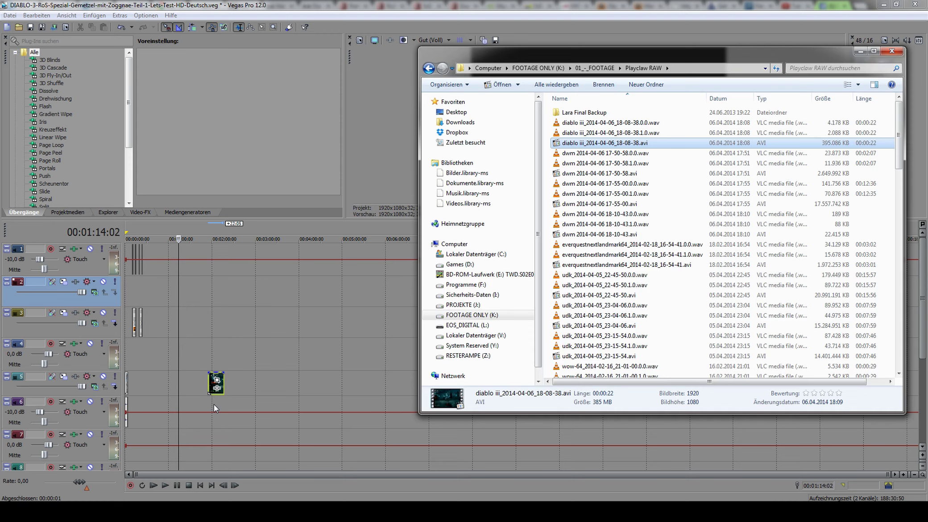
{"action": "left_click_drag", "start_coordinate": [214, 404], "coordinate": [214, 405]}
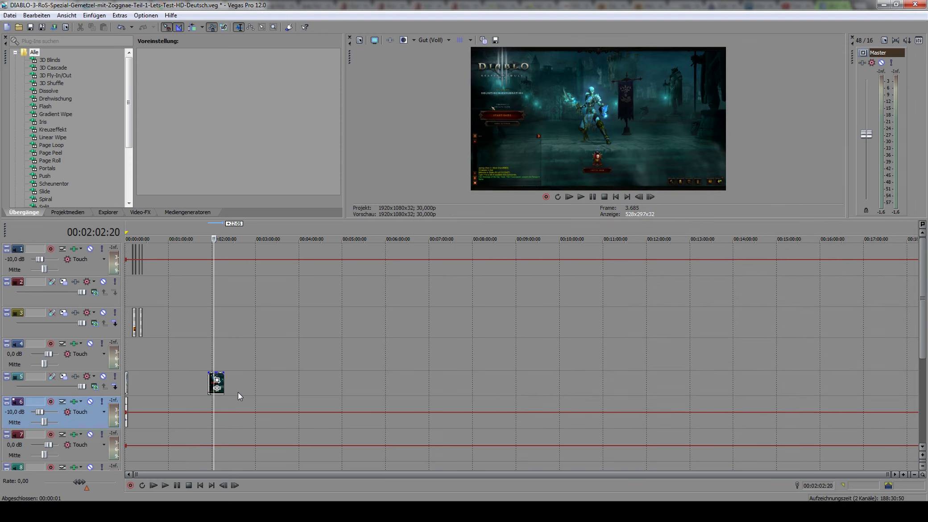
{"action": "scroll", "coordinate": [238, 392], "scroll_direction": "up", "scroll_amount": 5}
{"action": "scroll", "coordinate": [415, 432], "scroll_direction": "up", "scroll_amount": 2}
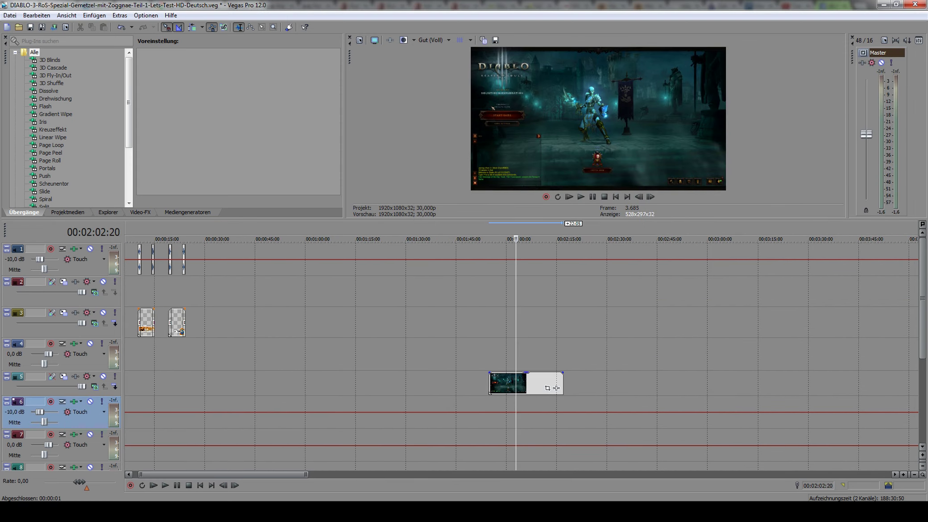
- Enlarge the timeline's track area and delete the empty tracks 10 and 9
{"action": "left_click", "coordinate": [533, 401]}
{"action": "scroll", "coordinate": [534, 409], "scroll_direction": "up", "scroll_amount": 4}
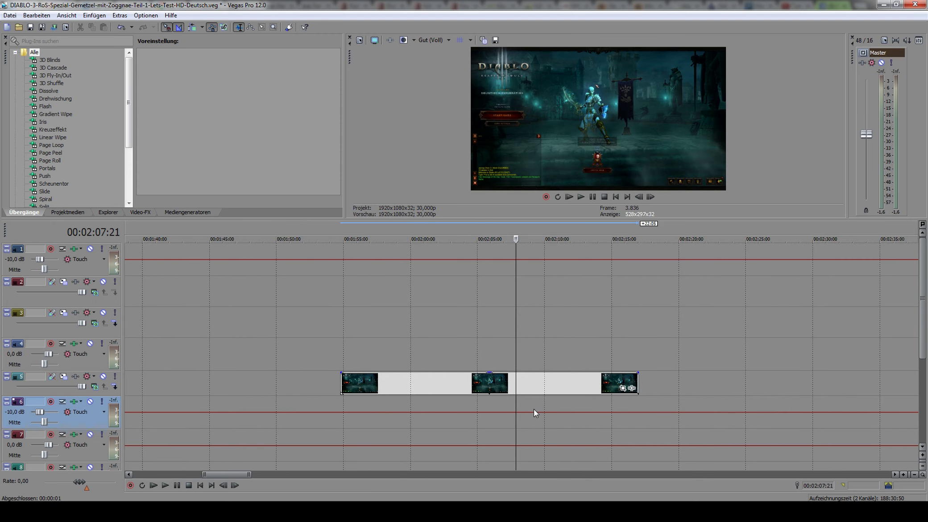
{"action": "scroll", "coordinate": [533, 409], "scroll_direction": "up", "scroll_amount": 1}
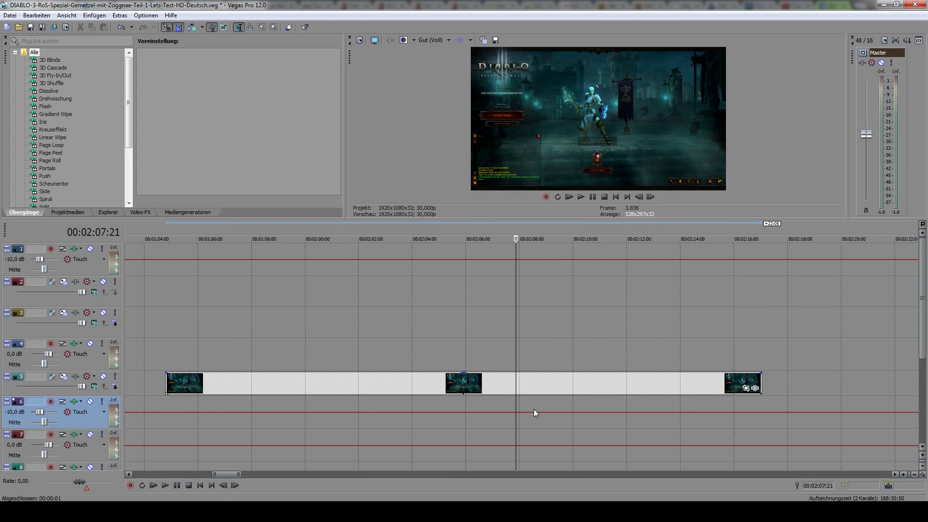
{"action": "scroll", "coordinate": [534, 408], "scroll_direction": "down", "scroll_amount": 1}
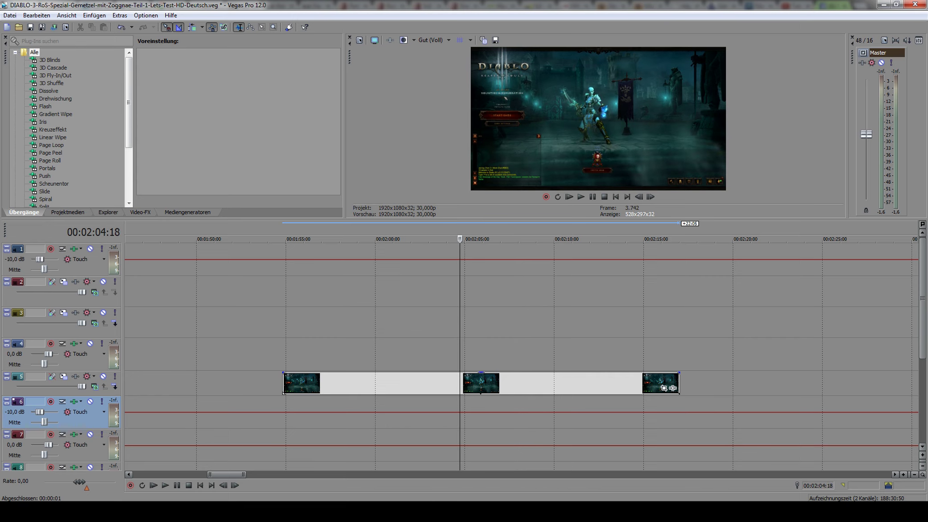
{"action": "left_click", "coordinate": [381, 343]}
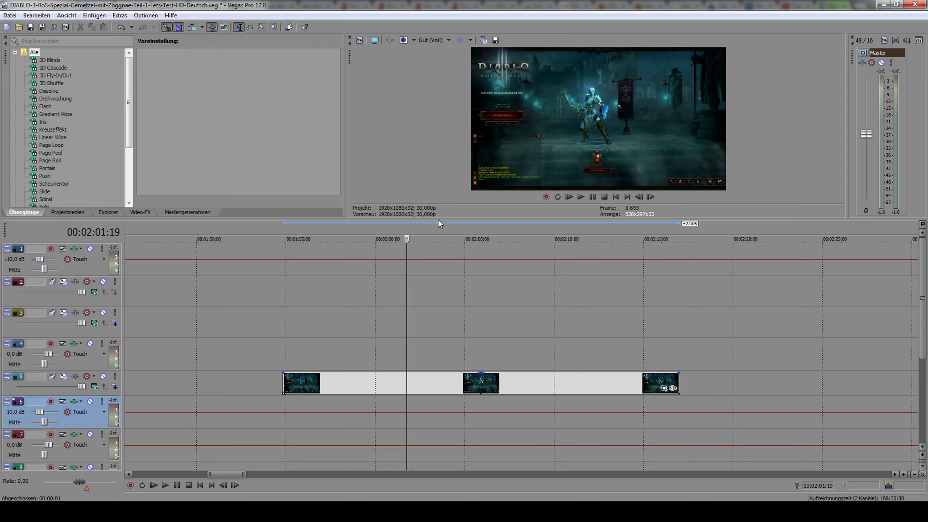
{"action": "key", "text": "F11"}
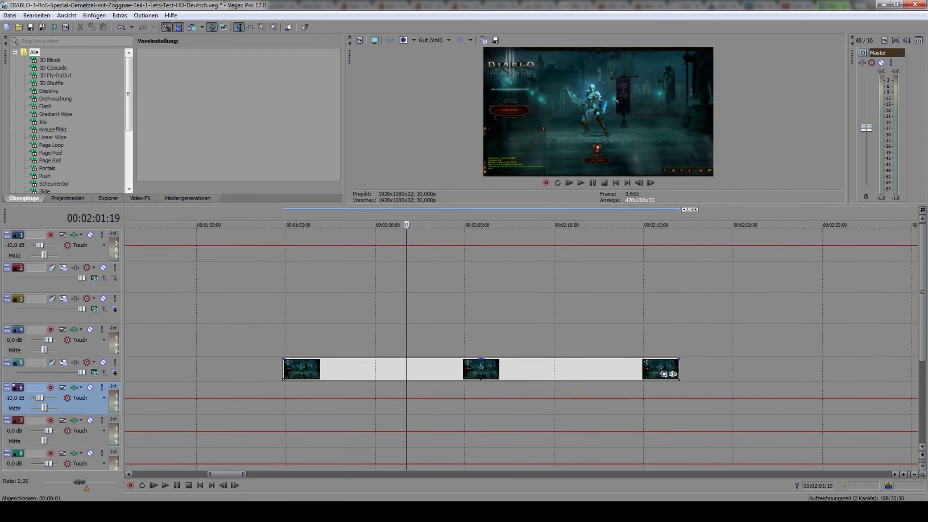
{"action": "key", "text": "F11"}
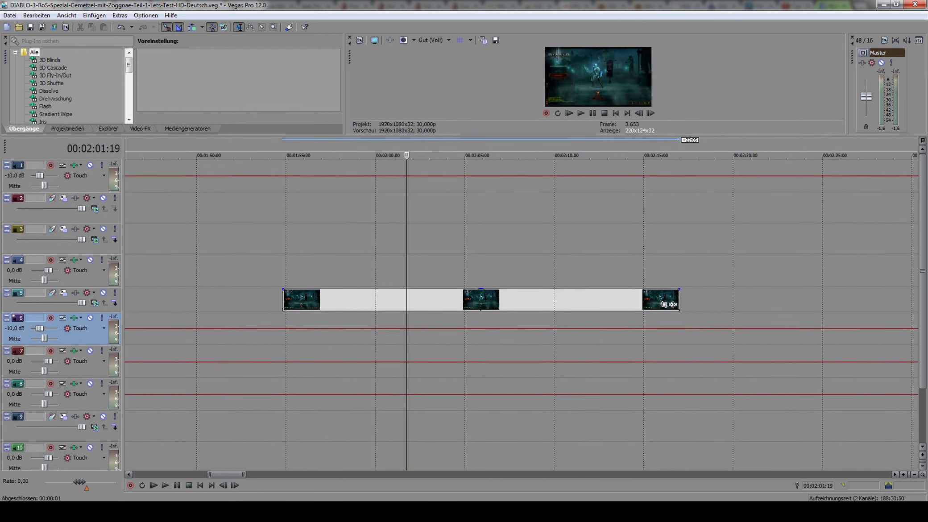
{"action": "key", "text": "F11"}
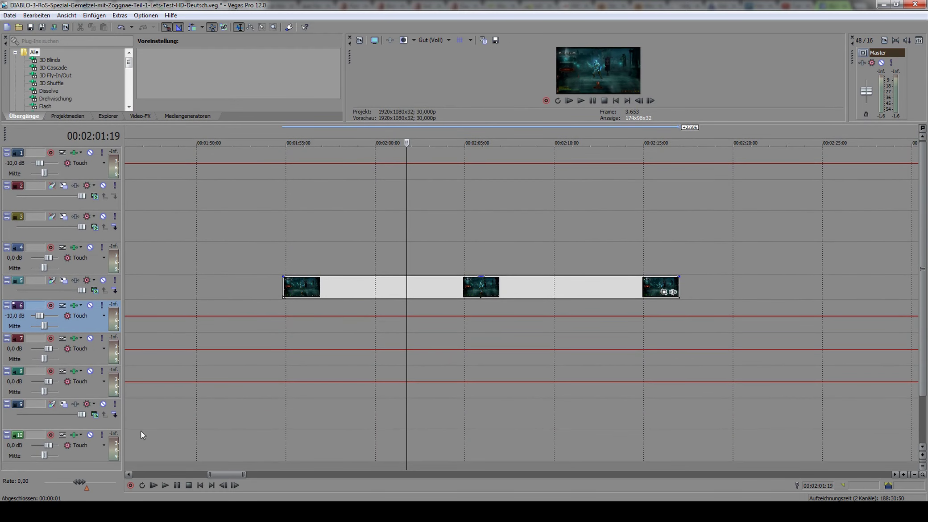
{"action": "left_click", "coordinate": [79, 459]}
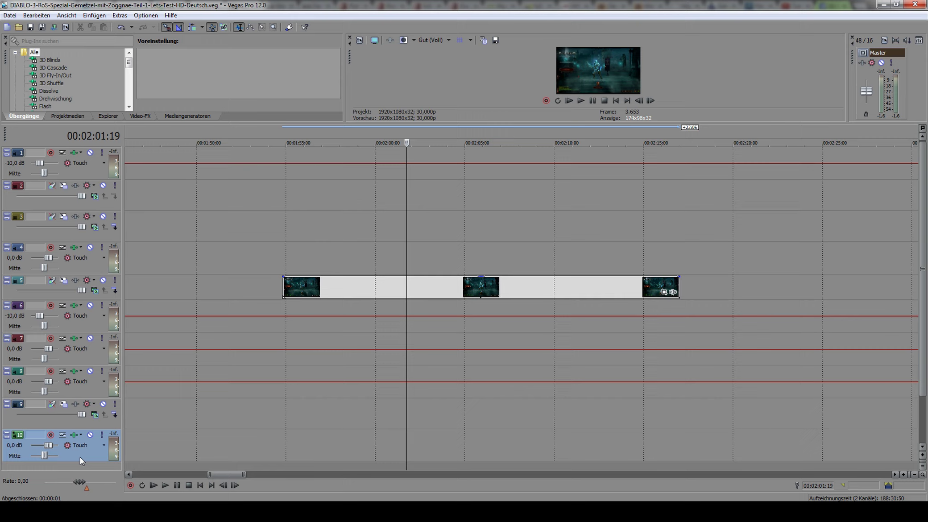
{"action": "key", "text": "Delete"}
{"action": "left_click", "coordinate": [73, 419]}
{"action": "key", "text": "Delete"}
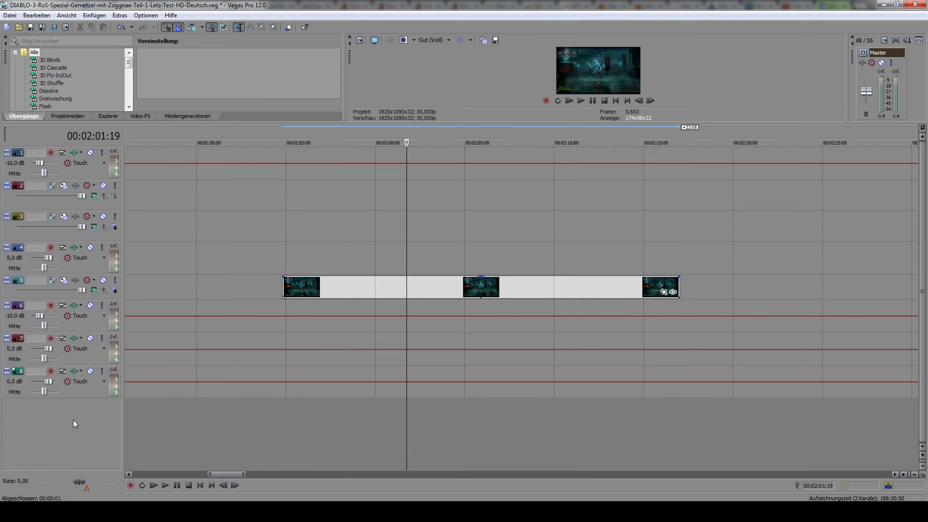
- Add diablo iii_2014-04-06_18-08-38.1.0.wav to track 7 and diablo iii_2014-04-06_18-08-38.0.0.wav to track 8, both aligned with the video clip's start
{"action": "left_click", "coordinate": [76, 395]}
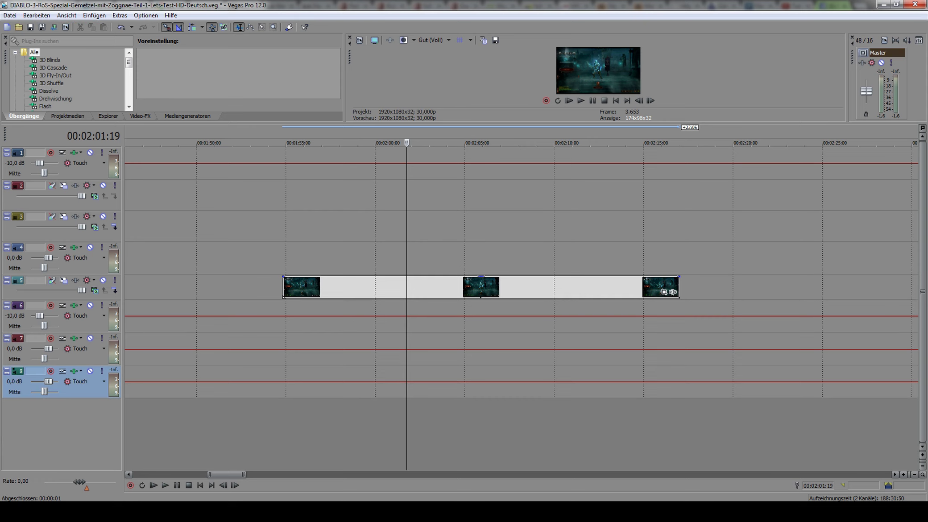
{"action": "left_click_drag", "start_coordinate": [467, 120], "coordinate": [467, 186]}
{"action": "key", "text": "alt+Tab"}
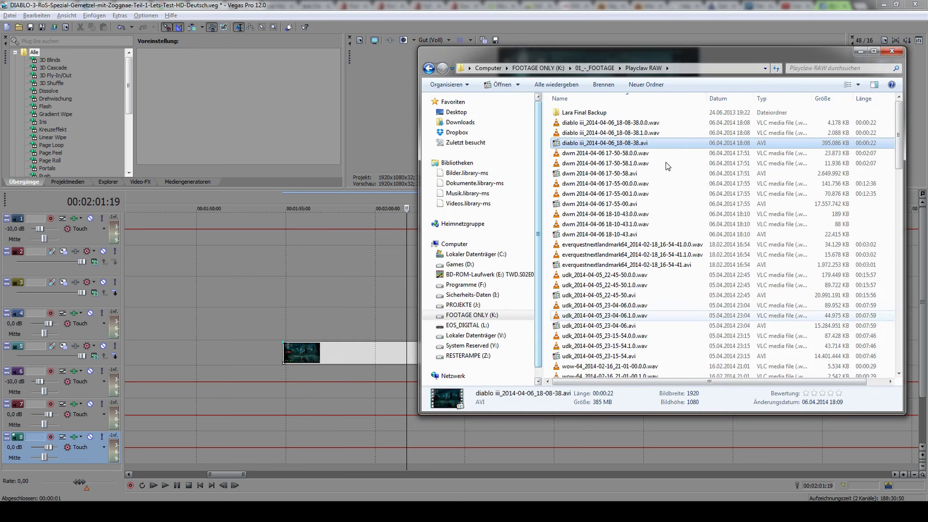
{"action": "left_click_drag", "start_coordinate": [608, 53], "coordinate": [633, 58]}
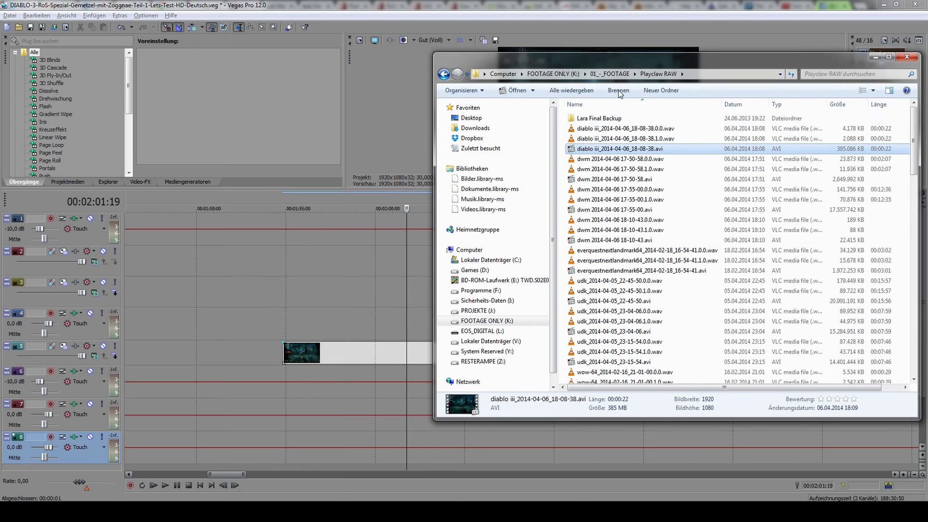
{"action": "left_click_drag", "start_coordinate": [600, 140], "coordinate": [284, 362]}
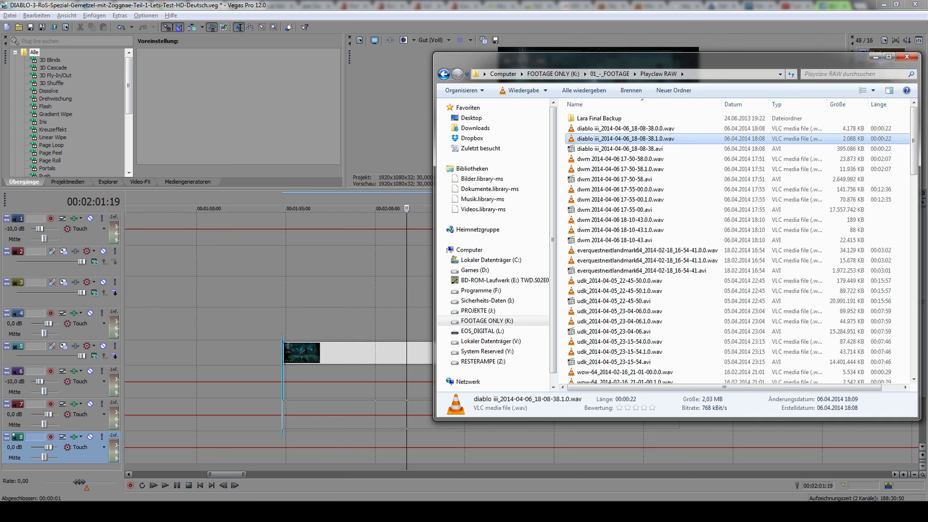
{"action": "left_click_drag", "start_coordinate": [286, 403], "coordinate": [289, 405]}
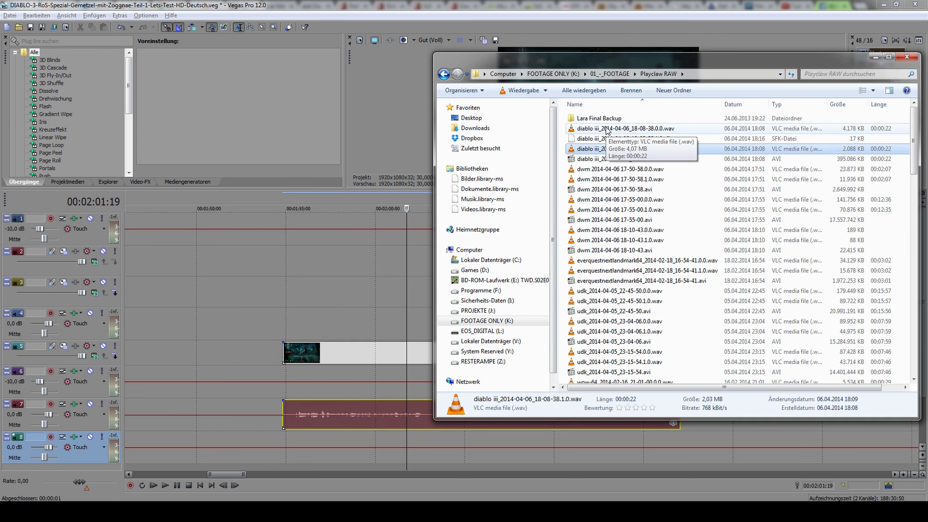
{"action": "left_click_drag", "start_coordinate": [606, 129], "coordinate": [290, 451]}
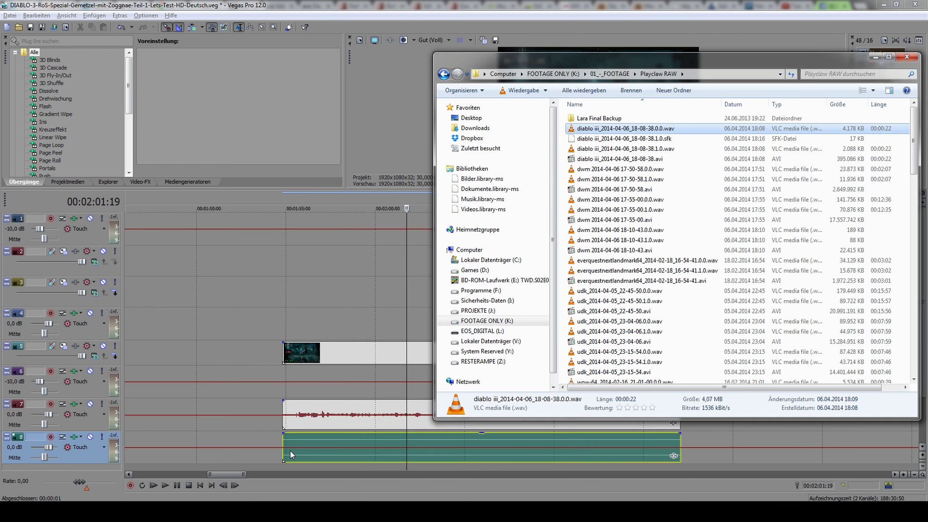
{"action": "left_click", "coordinate": [318, 318]}
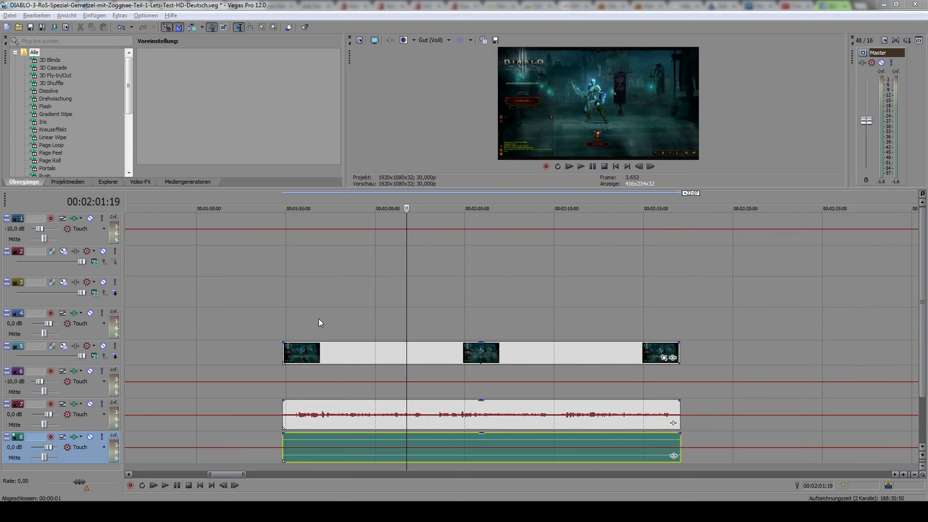
- Group the gameplay clip on track 5 with the two audio clips on tracks 7 and 8
{"action": "left_click", "coordinate": [407, 351]}
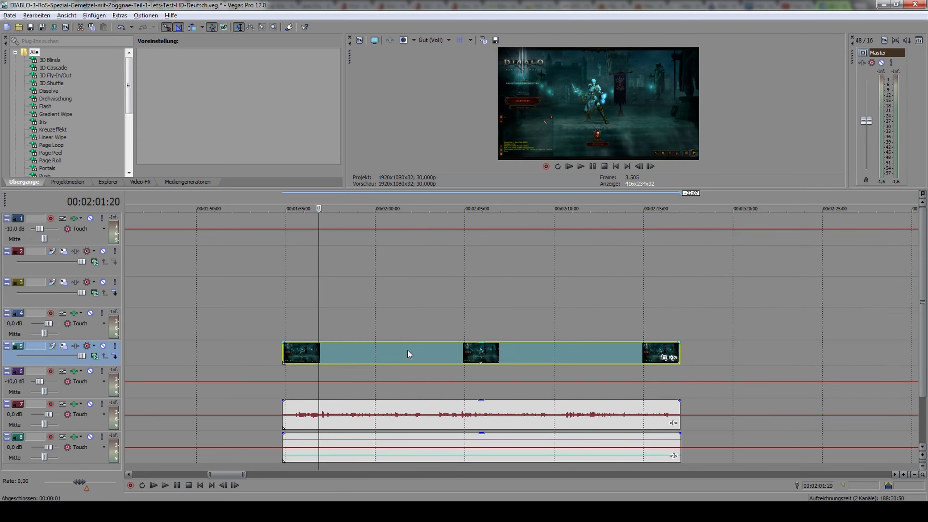
{"action": "left_click", "coordinate": [390, 405], "text": "ctrl"}
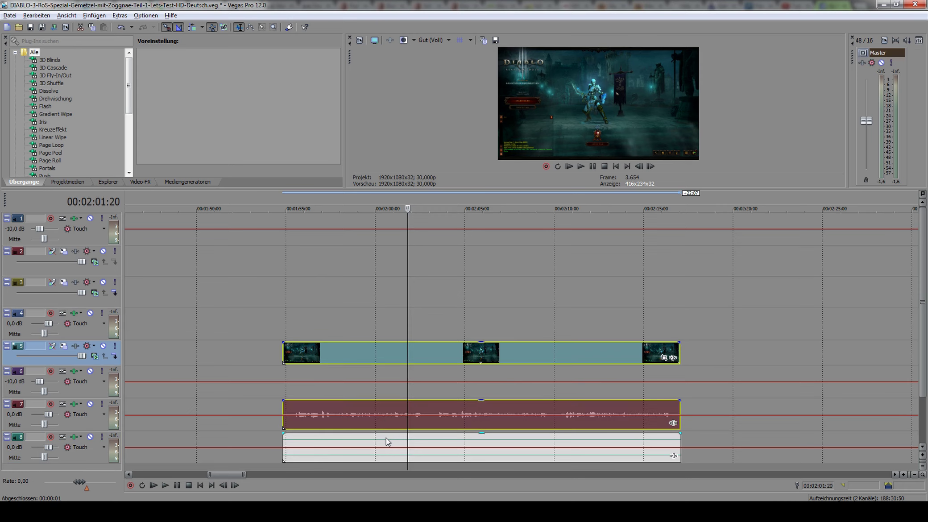
{"action": "left_click", "coordinate": [386, 438], "text": "ctrl"}
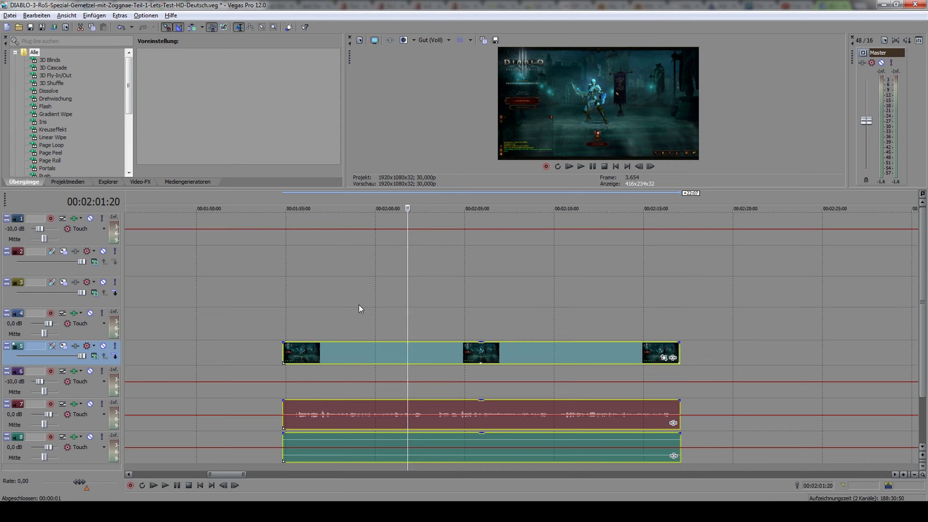
{"action": "left_click", "coordinate": [359, 264]}
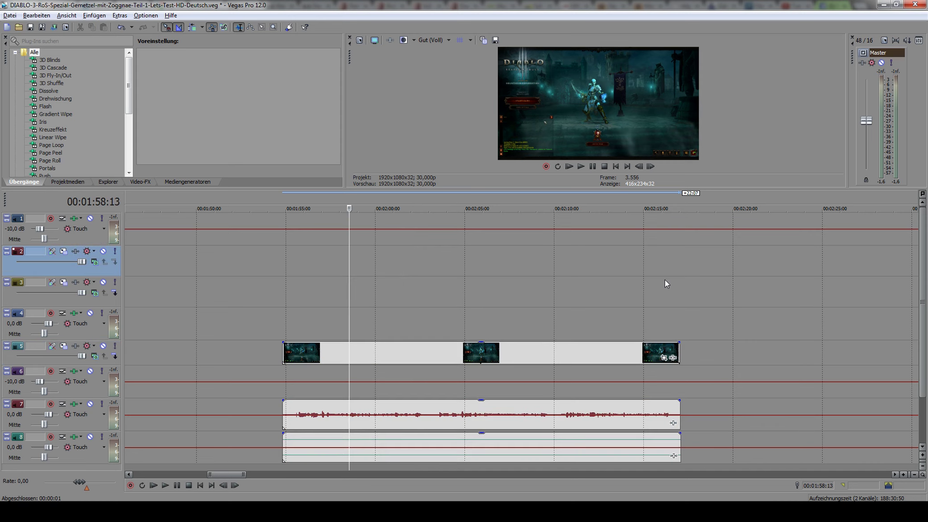
{"action": "left_click", "coordinate": [703, 269]}
{"action": "left_click", "coordinate": [244, 267]}
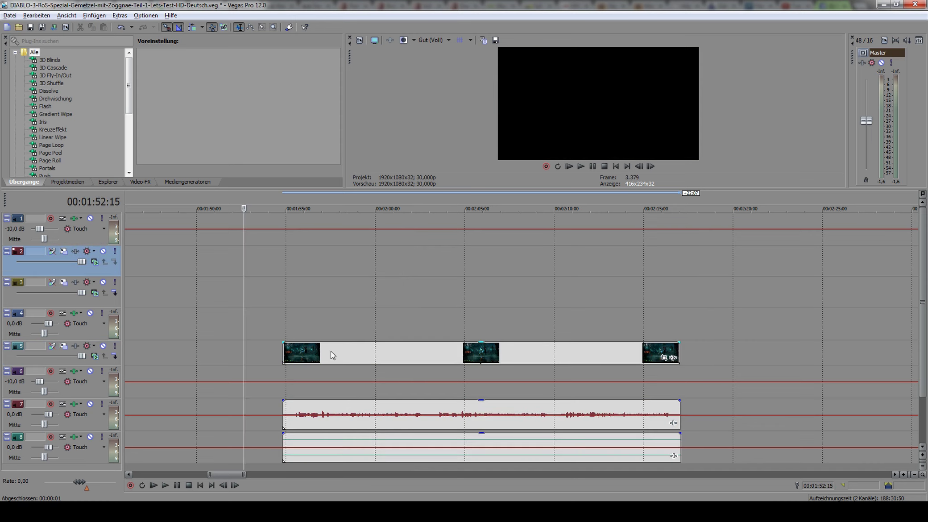
- Move the grouped video and audio clips earlier on the timeline, to about 00:01:48
{"action": "left_click", "coordinate": [340, 354]}
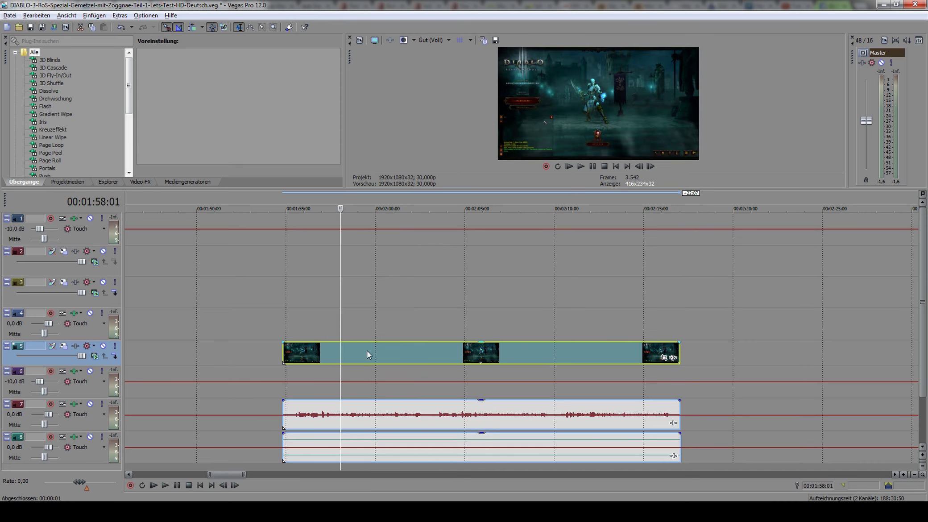
{"action": "left_click_drag", "start_coordinate": [367, 350], "coordinate": [243, 339]}
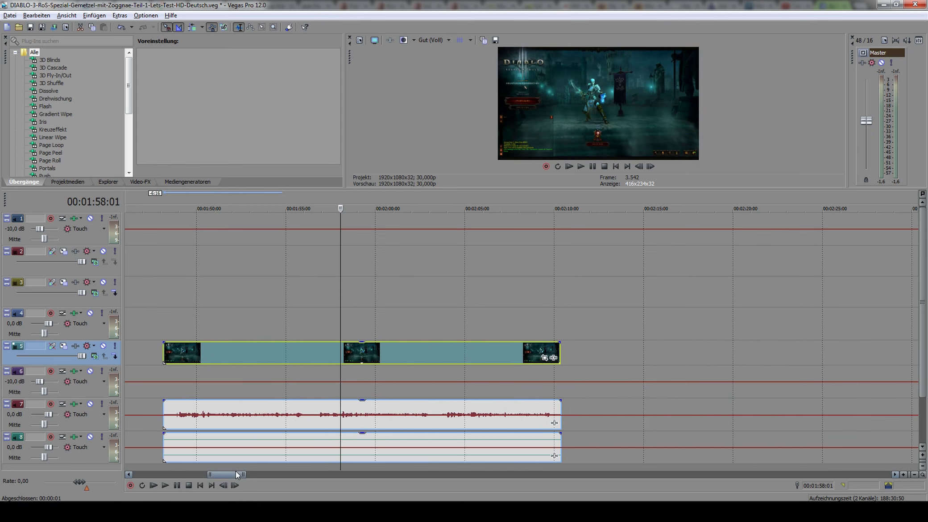
{"action": "left_click_drag", "start_coordinate": [237, 474], "coordinate": [234, 474]}
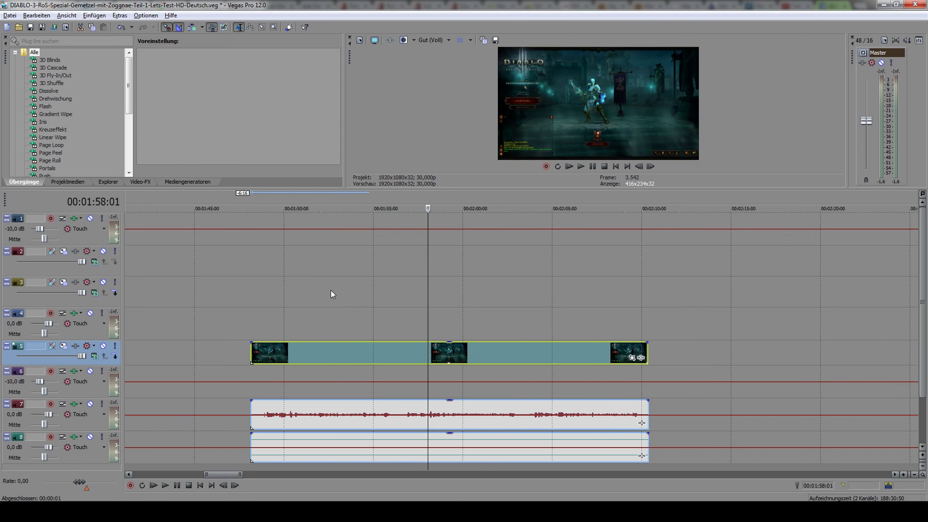
- Move the grouped gameplay and audio clips directly behind the intro clip on track 5, starting at about 00:00:04
{"action": "scroll", "coordinate": [334, 295], "scroll_direction": "down", "scroll_amount": 8}
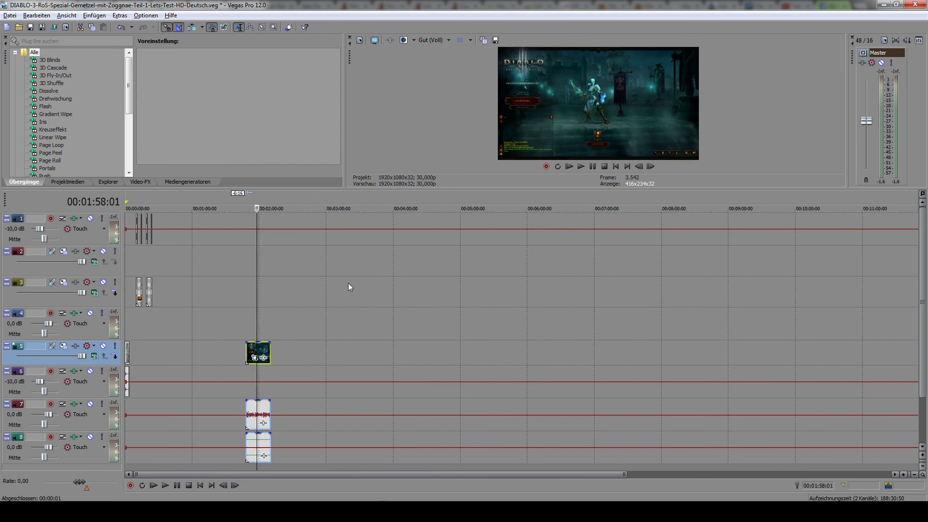
{"action": "scroll", "coordinate": [295, 316], "scroll_direction": "up", "scroll_amount": 10}
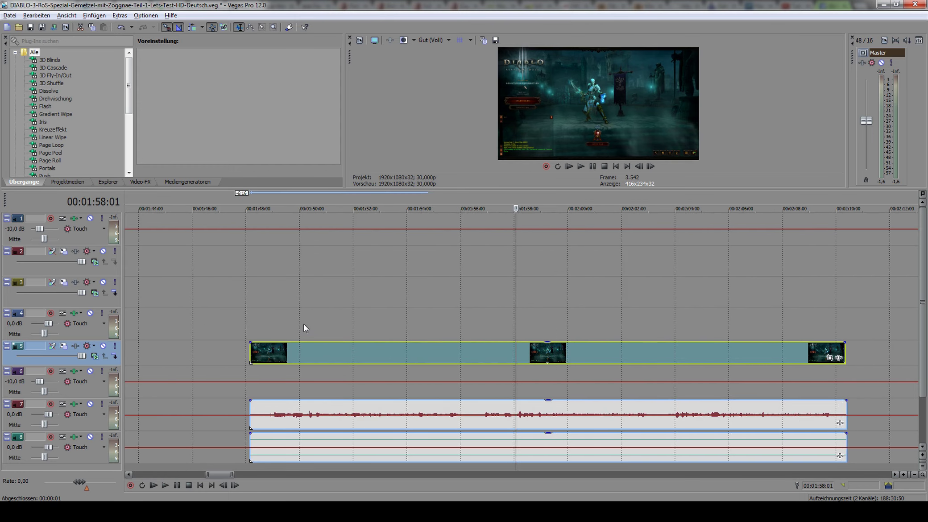
{"action": "scroll", "coordinate": [304, 324], "scroll_direction": "down", "scroll_amount": 8}
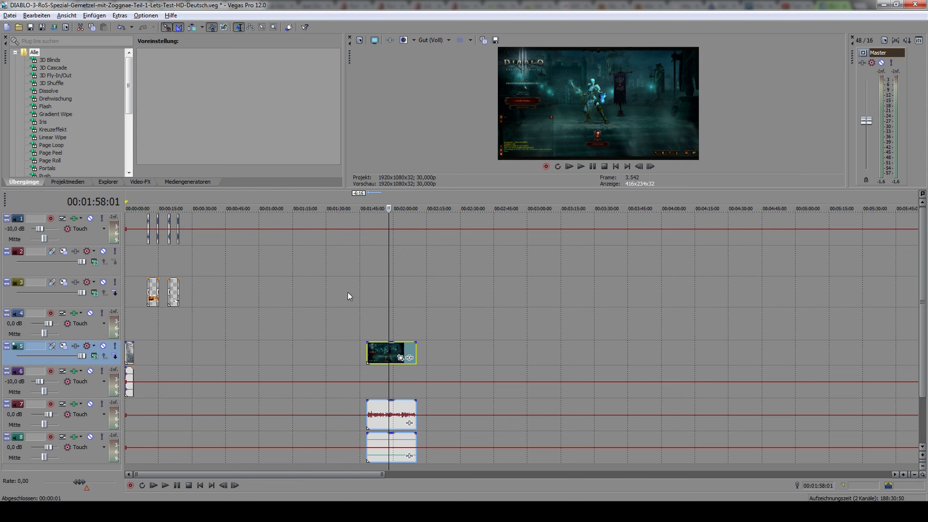
{"action": "scroll", "coordinate": [265, 313], "scroll_direction": "down", "scroll_amount": 4}
{"action": "scroll", "coordinate": [274, 296], "scroll_direction": "up", "scroll_amount": 4}
{"action": "scroll", "coordinate": [282, 298], "scroll_direction": "down", "scroll_amount": 3}
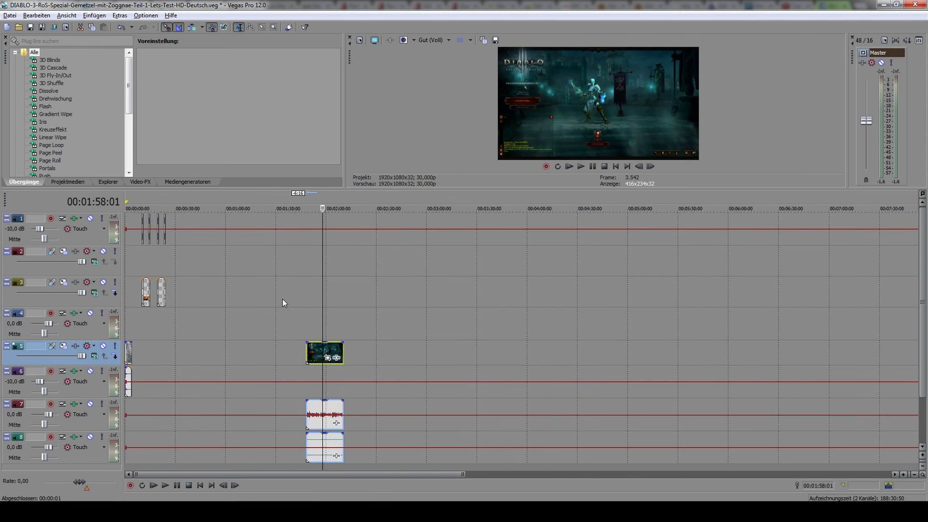
{"action": "scroll", "coordinate": [283, 298], "scroll_direction": "up", "scroll_amount": 2}
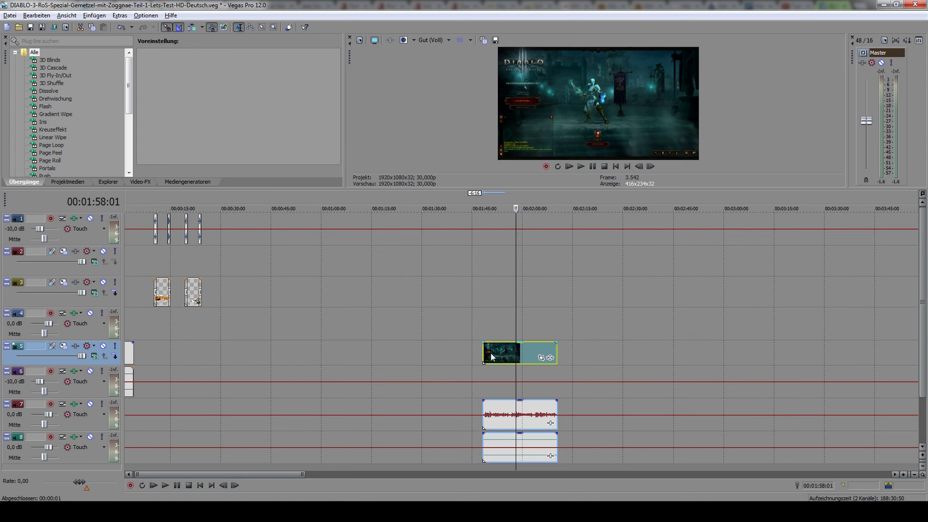
{"action": "left_click_drag", "start_coordinate": [500, 357], "coordinate": [143, 339]}
{"action": "left_click", "coordinate": [130, 326]}
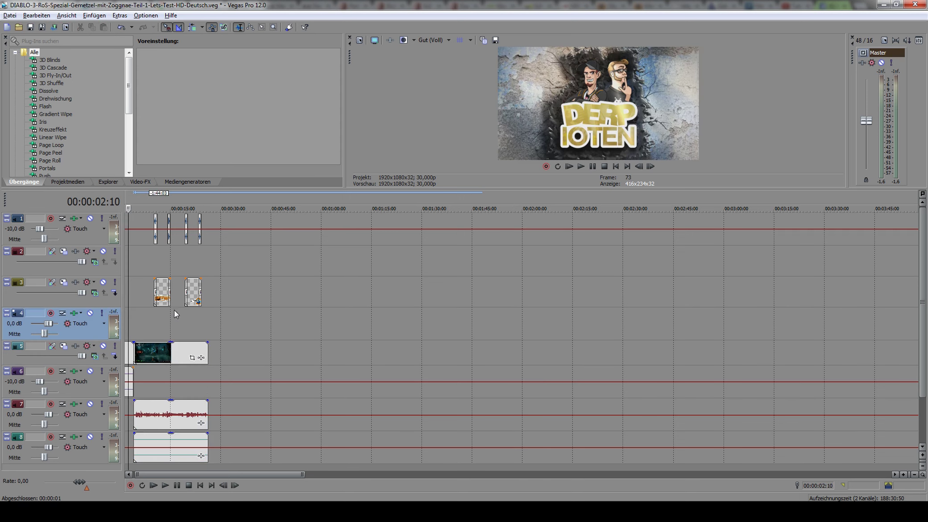
{"action": "scroll", "coordinate": [174, 311], "scroll_direction": "up", "scroll_amount": 8}
{"action": "scroll", "coordinate": [173, 349], "scroll_direction": "up", "scroll_amount": 2}
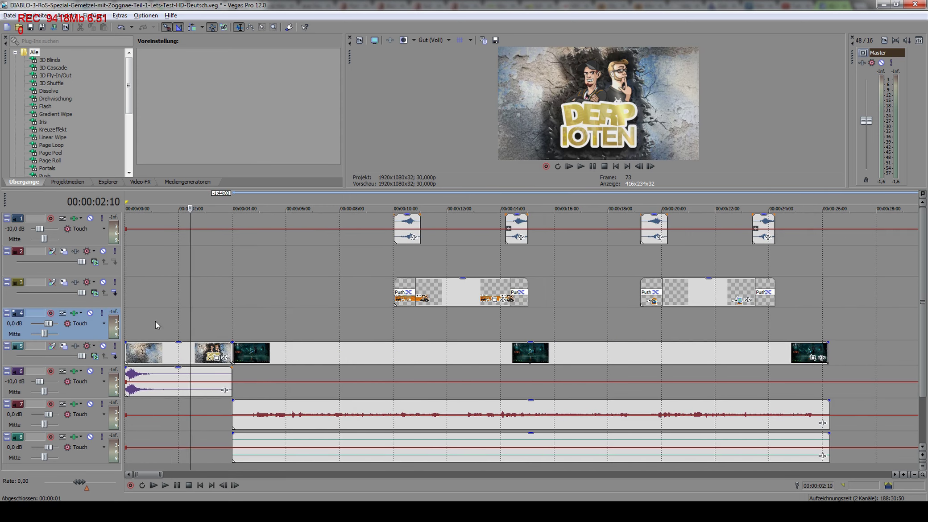
{"action": "left_click", "coordinate": [280, 326]}
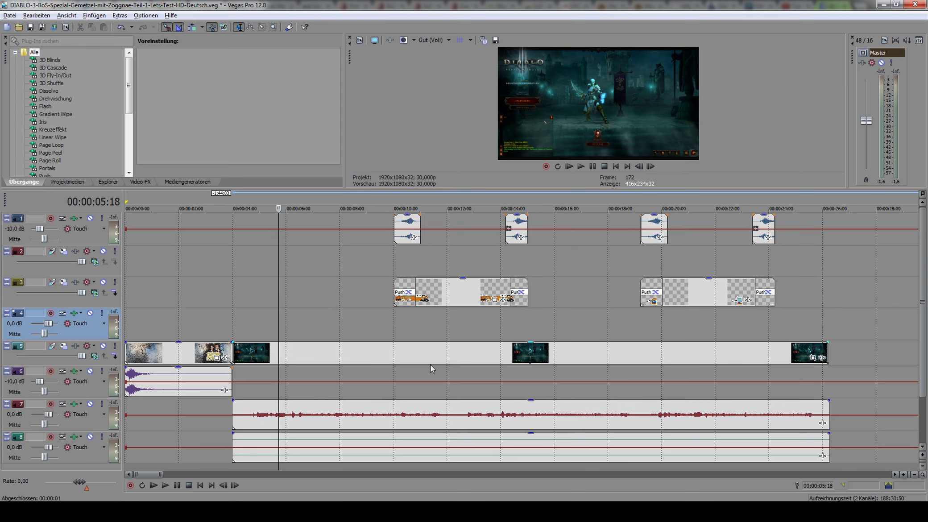
{"action": "left_click", "coordinate": [324, 359]}
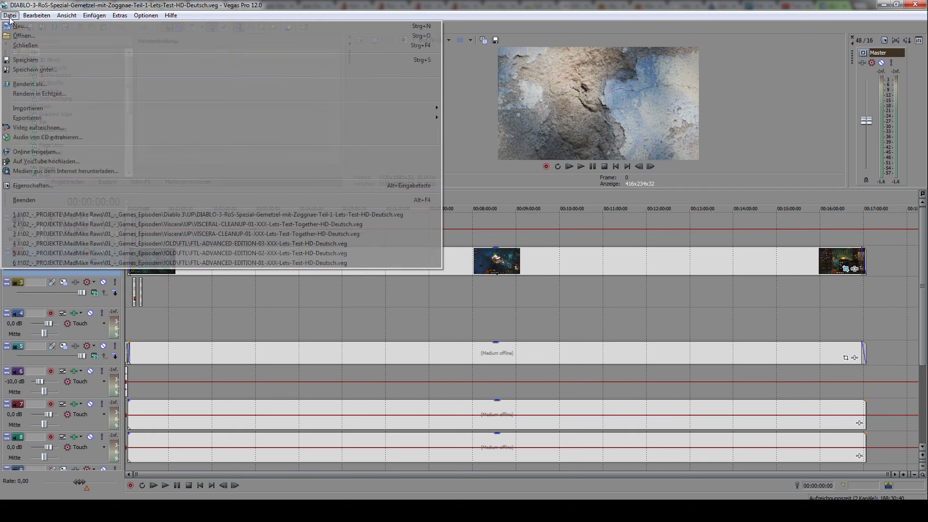
- Open the settings for a new project and examine its default video template
{"action": "left_click", "coordinate": [62, 36]}
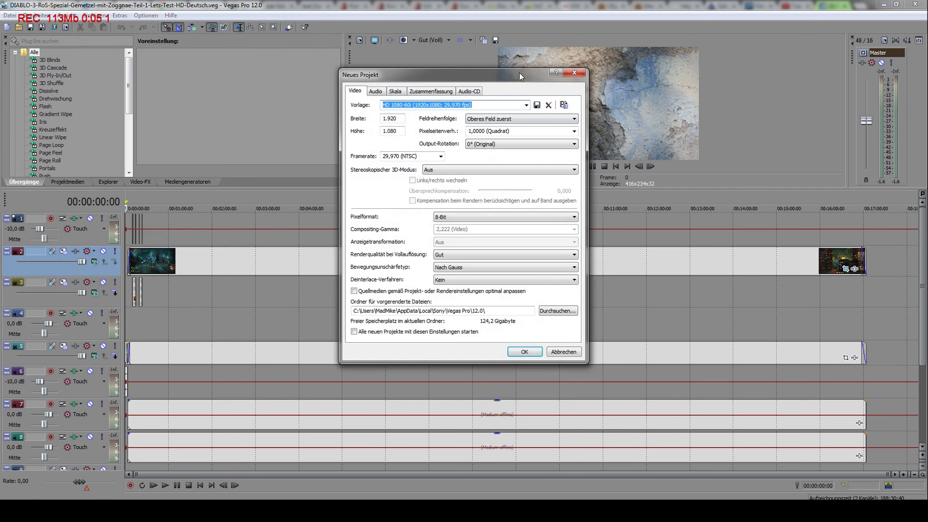
{"action": "left_click_drag", "start_coordinate": [519, 72], "coordinate": [540, 112]}
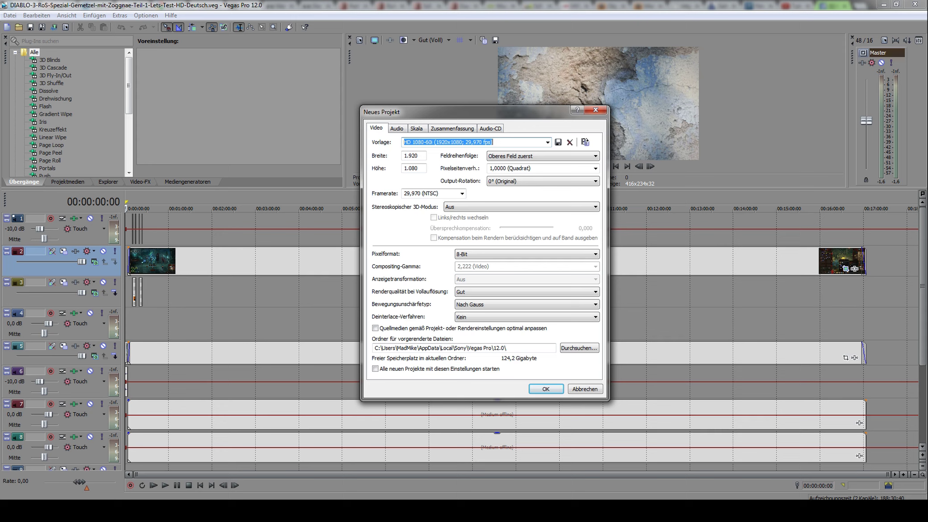
{"action": "left_click", "coordinate": [432, 142]}
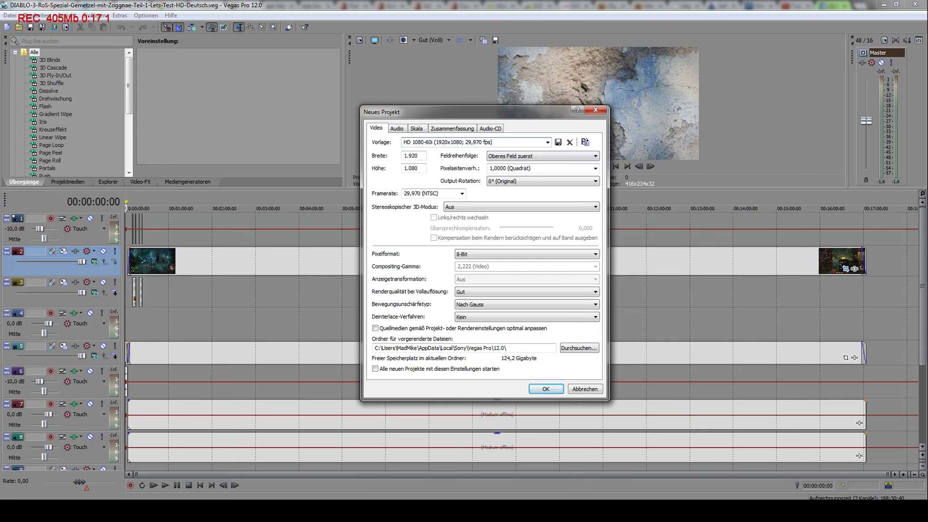
{"action": "key", "text": "BackSpace"}
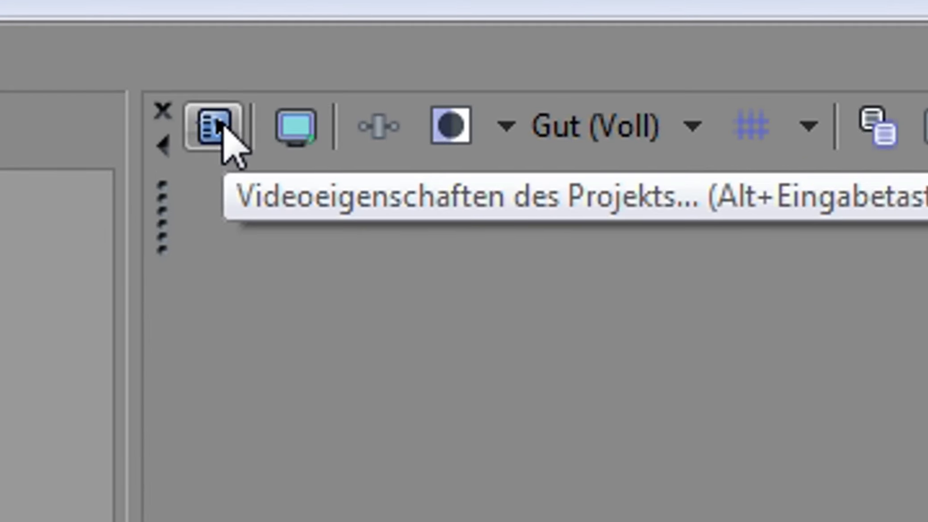
- Compare the current project's video properties with the default settings of a new project, leaving both without changes
{"action": "left_click", "coordinate": [214, 129]}
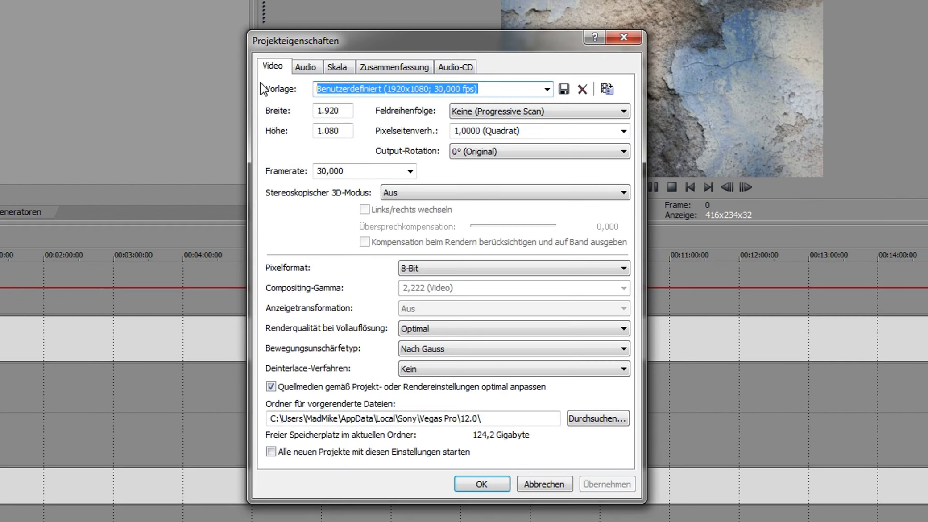
{"action": "left_click", "coordinate": [495, 91]}
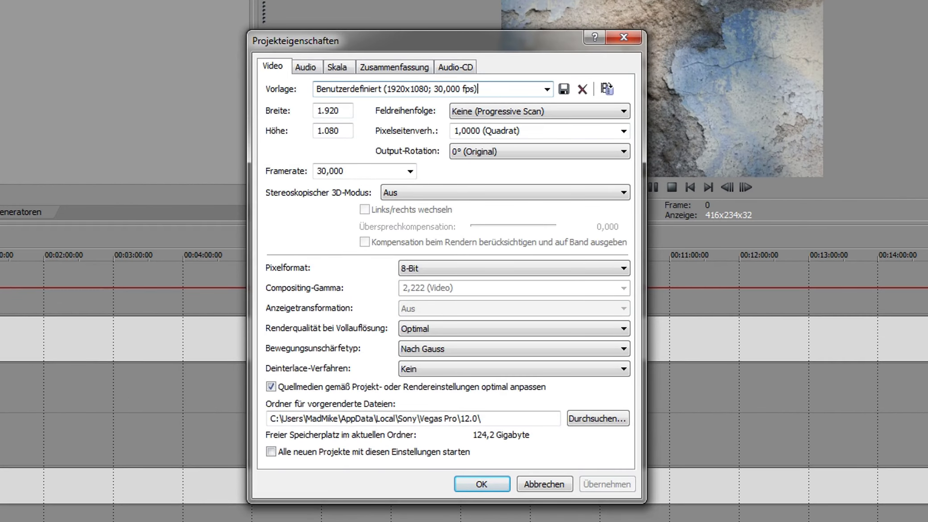
{"action": "left_click_drag", "start_coordinate": [480, 89], "coordinate": [294, 74]}
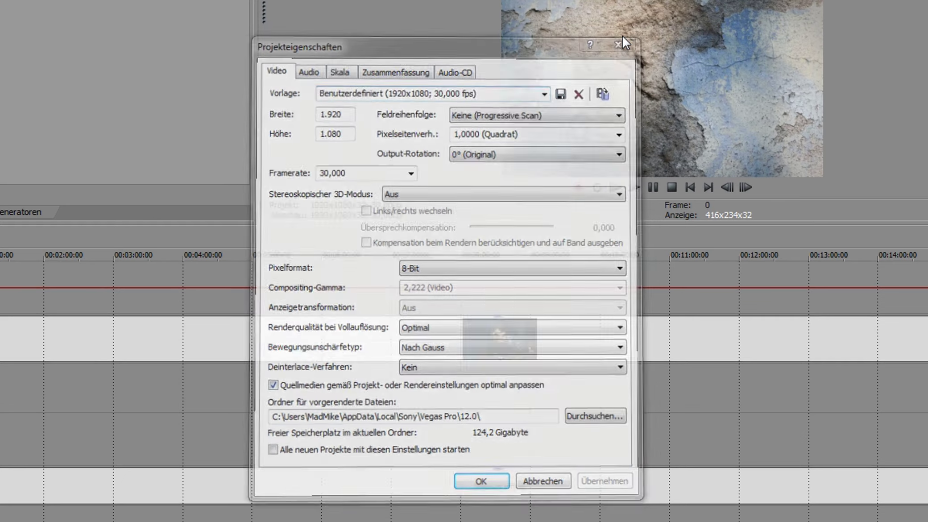
{"action": "left_click", "coordinate": [622, 36]}
{"action": "key", "text": "ctrl+n"}
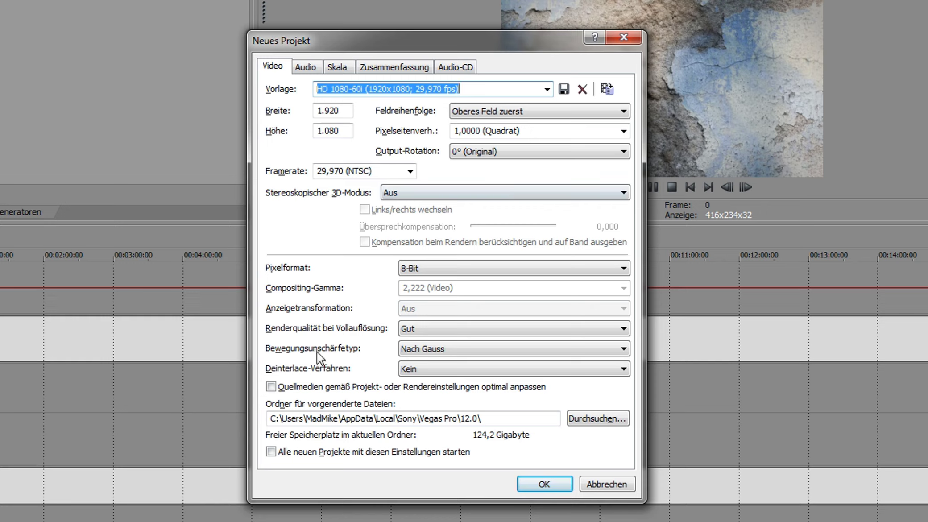
{"action": "left_click", "coordinate": [627, 39]}
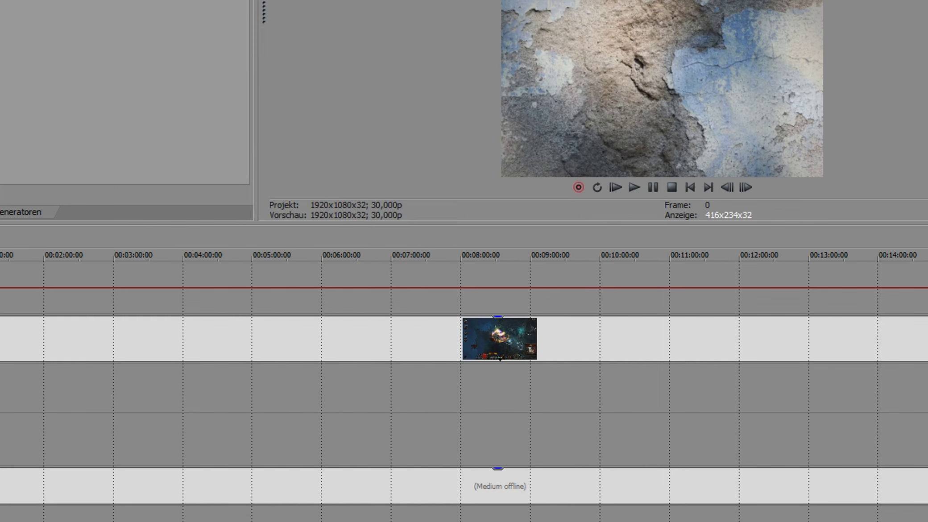
- Reopen the project's video properties and examine the frame rate and the available pixel format options
{"action": "left_click", "coordinate": [289, 1]}
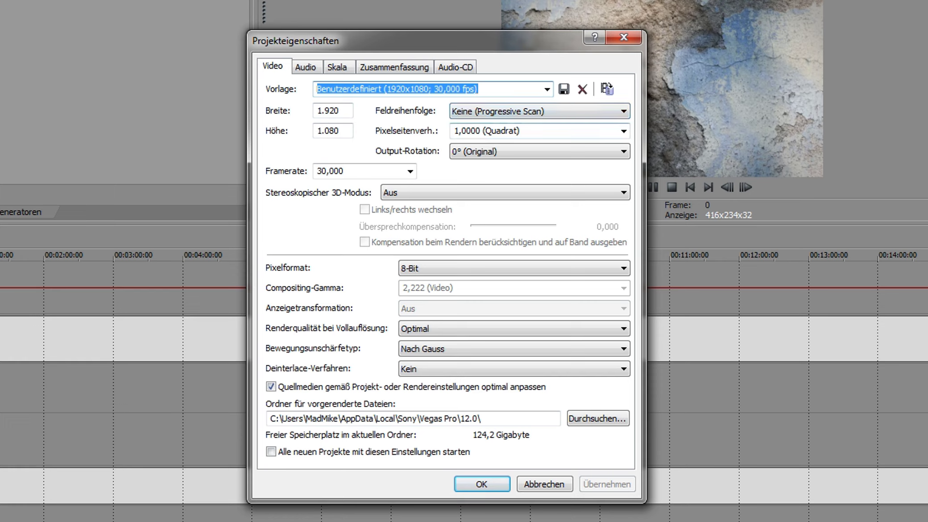
{"action": "left_click", "coordinate": [348, 171]}
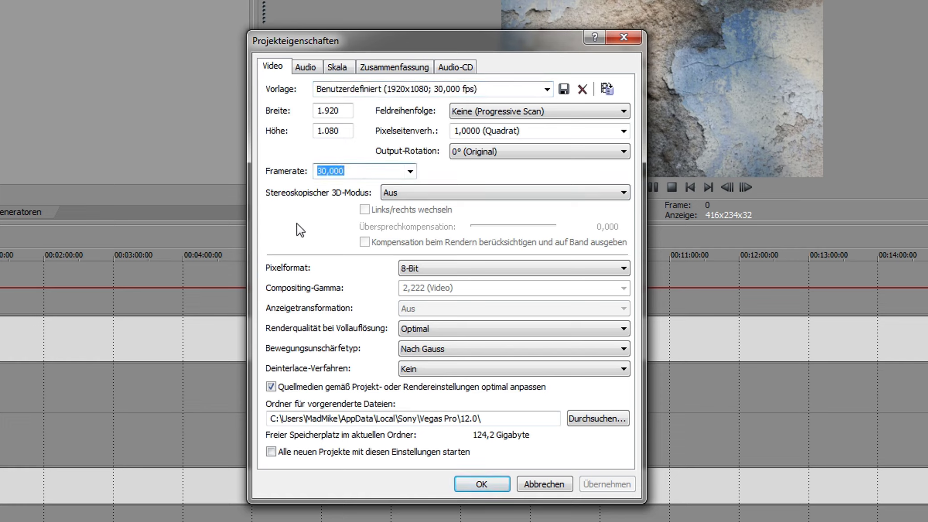
{"action": "left_click", "coordinate": [455, 269]}
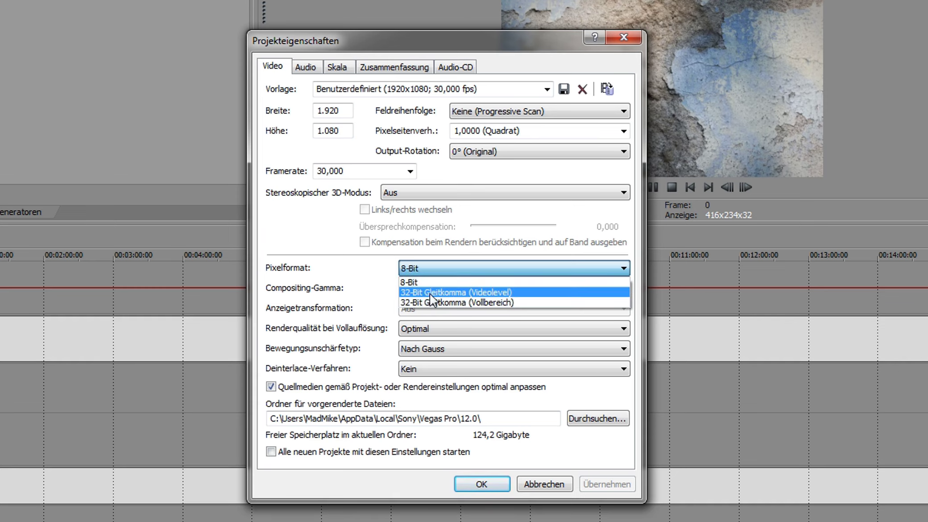
{"action": "left_click", "coordinate": [316, 249]}
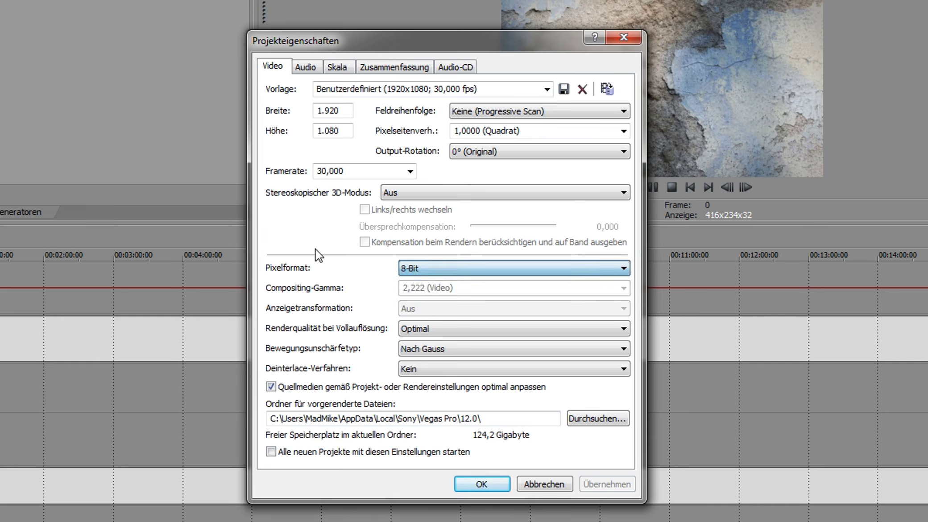
{"action": "left_click", "coordinate": [413, 266]}
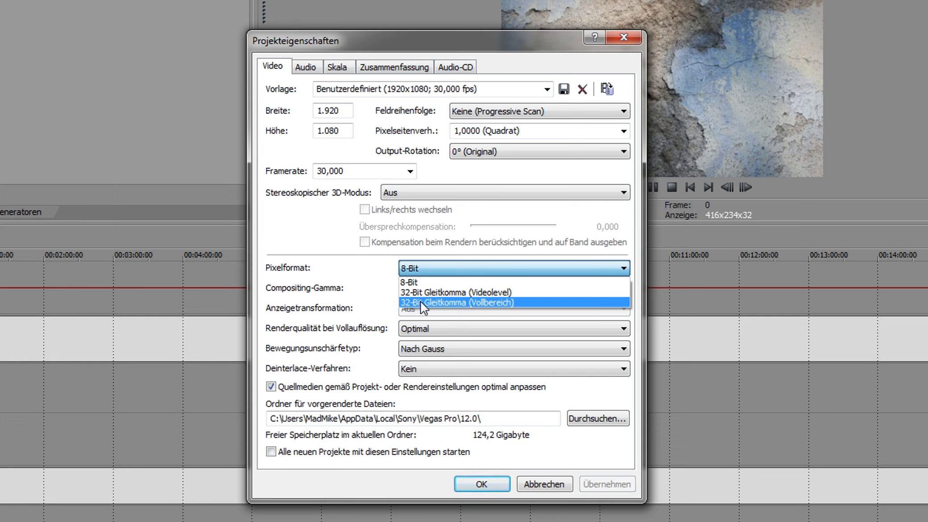
{"action": "left_click", "coordinate": [309, 231]}
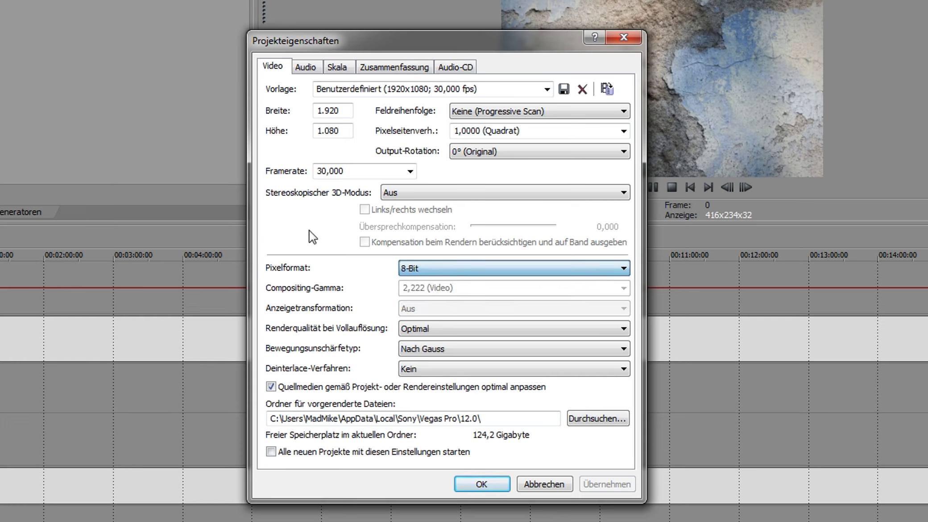
- Examine the render quality and motion blur type options, and close the project properties without changes
{"action": "left_click", "coordinate": [438, 327]}
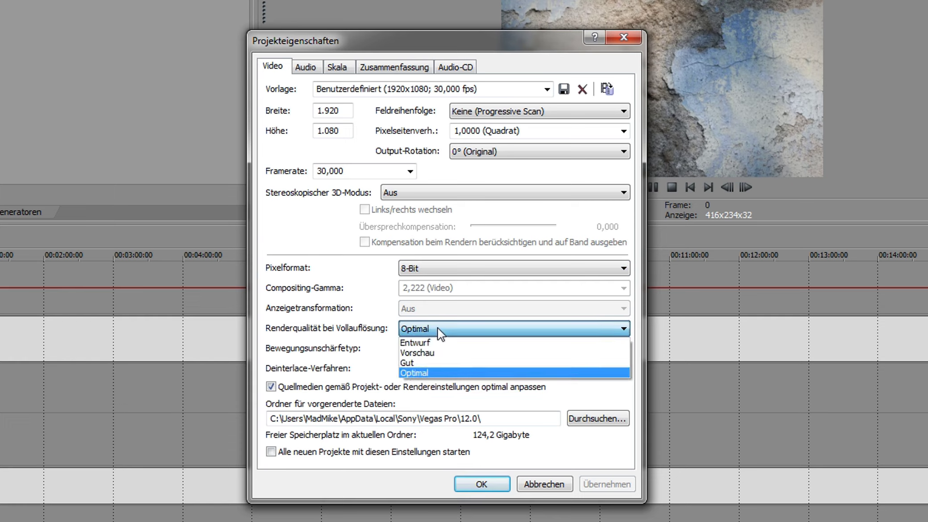
{"action": "left_click", "coordinate": [438, 327]}
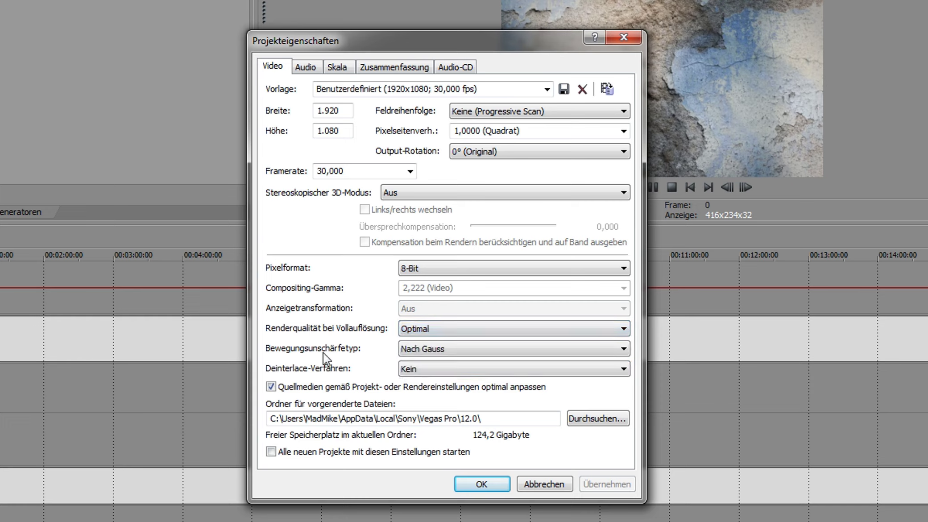
{"action": "left_click", "coordinate": [461, 348]}
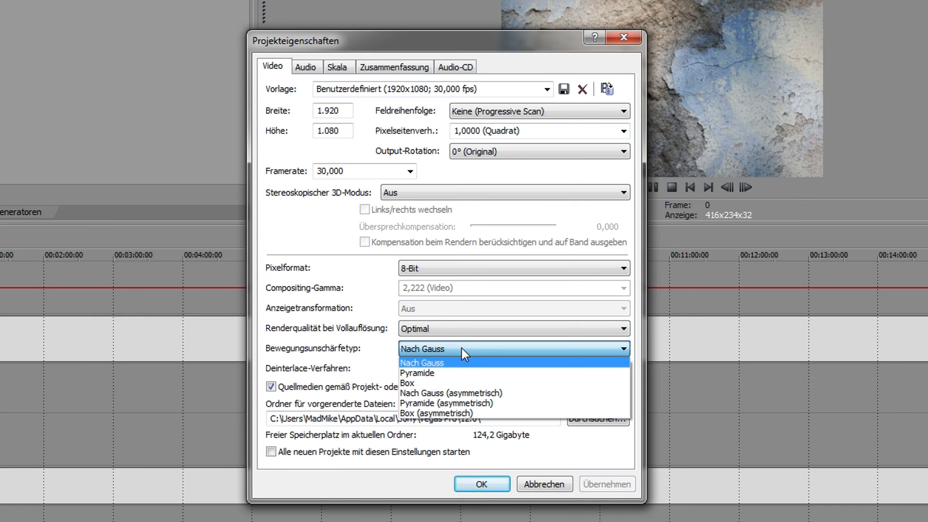
{"action": "left_click", "coordinate": [461, 347]}
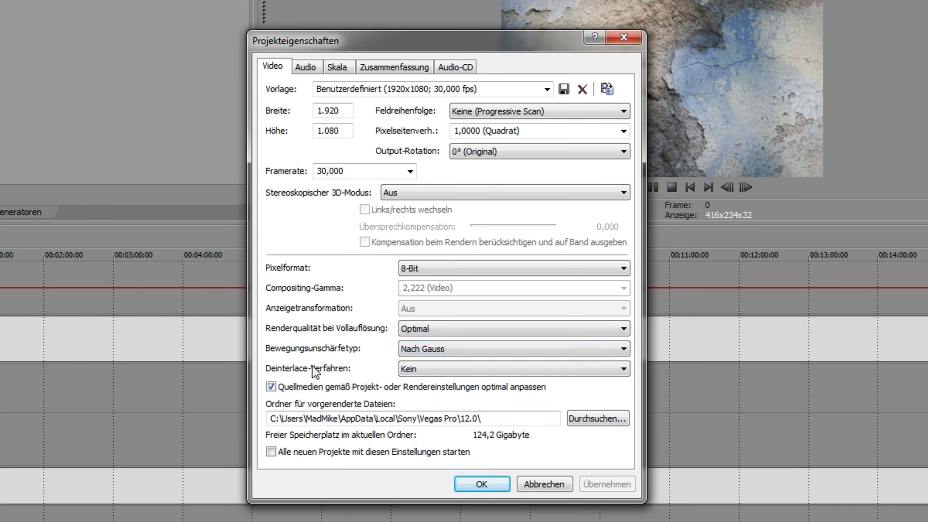
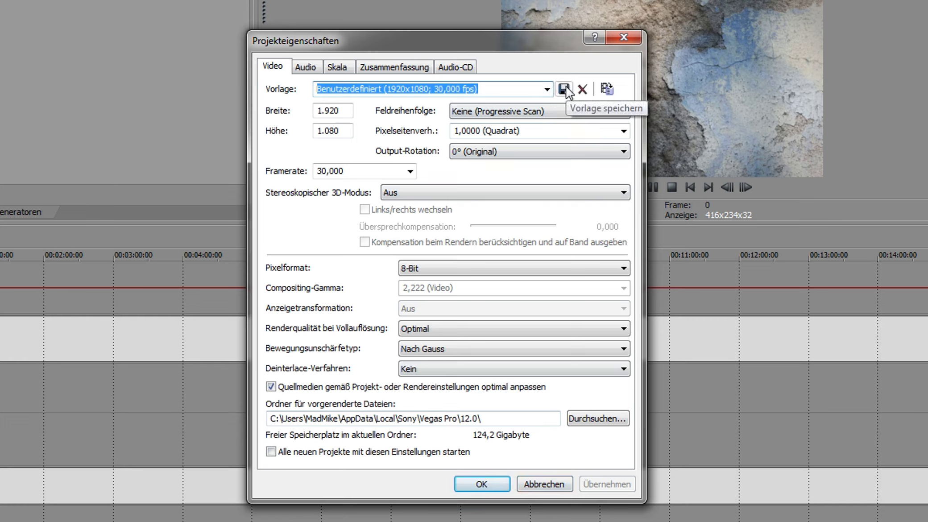
{"action": "left_click", "coordinate": [624, 37]}
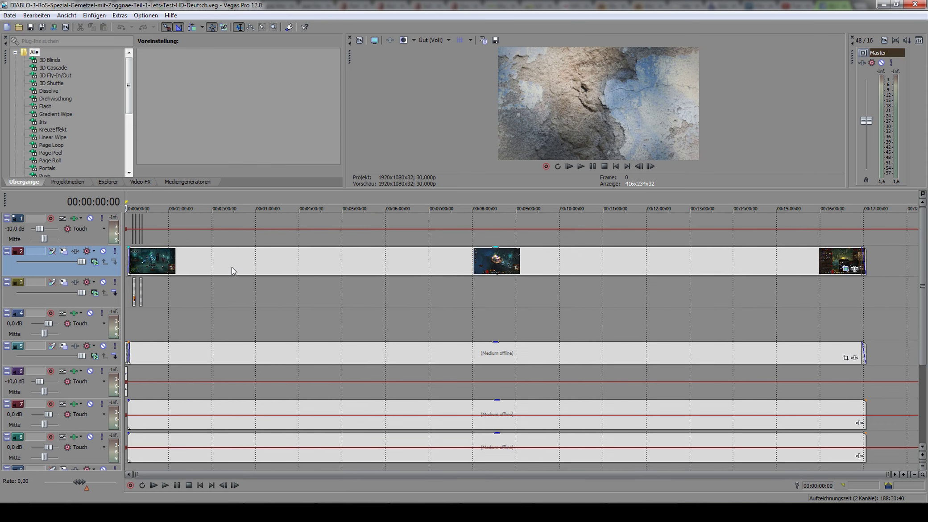
- Delete the grouped gameplay video and audio clips from the timeline, keeping the intro and the overlay clips
{"action": "left_click", "coordinate": [283, 309]}
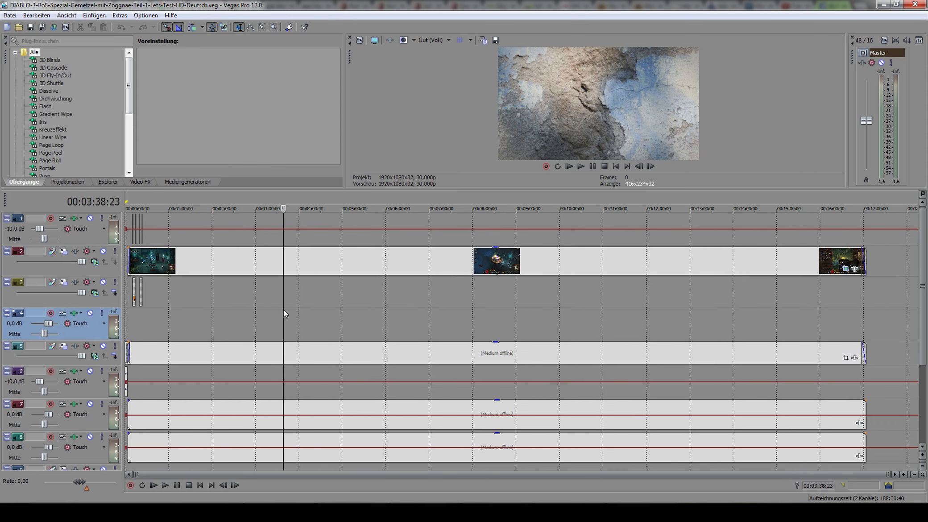
{"action": "left_click", "coordinate": [426, 307]}
{"action": "left_click", "coordinate": [582, 306]}
{"action": "left_click", "coordinate": [370, 316]}
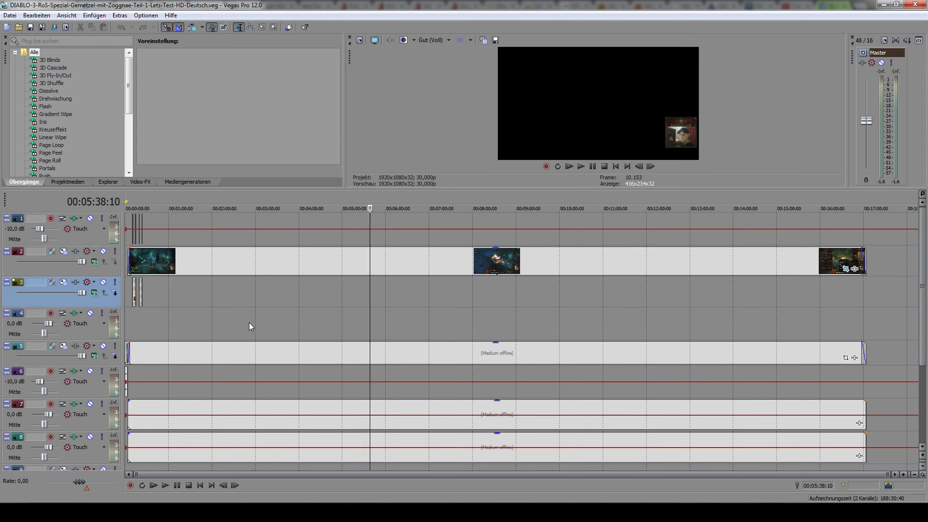
{"action": "left_click", "coordinate": [202, 303]}
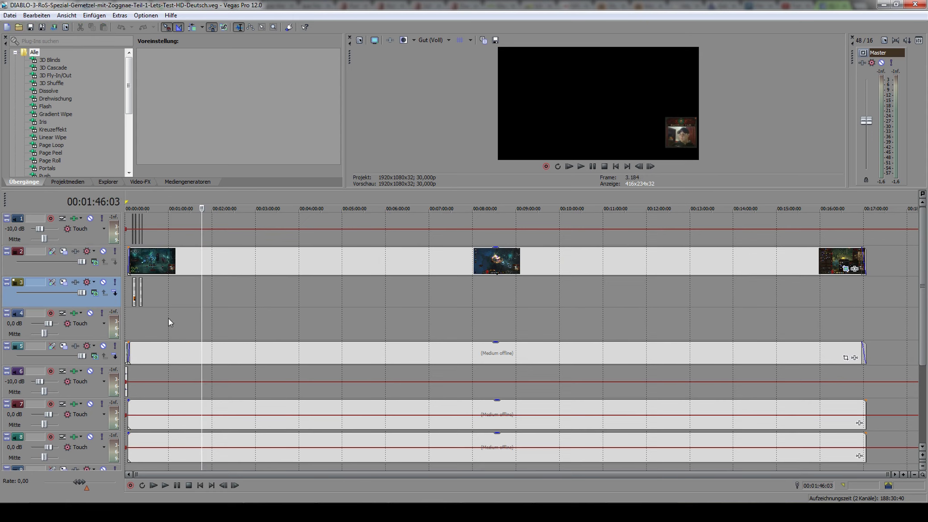
{"action": "left_click", "coordinate": [186, 262]}
{"action": "key", "text": "Delete"}
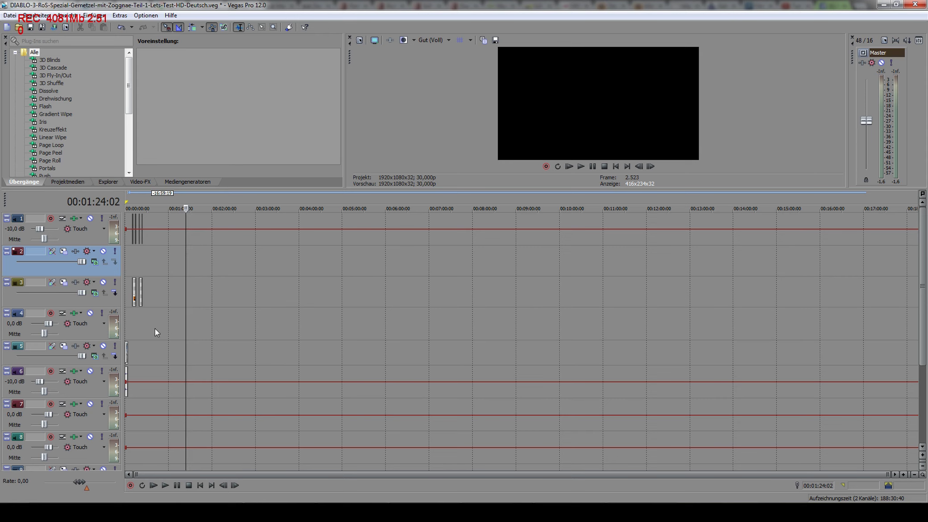
- Play the intro and overlay clips from the start of the timeline and pause after the last overlay, at about 00:00:25
{"action": "scroll", "coordinate": [163, 326], "scroll_direction": "up", "scroll_amount": 4}
{"action": "scroll", "coordinate": [178, 335], "scroll_direction": "down", "scroll_amount": 4}
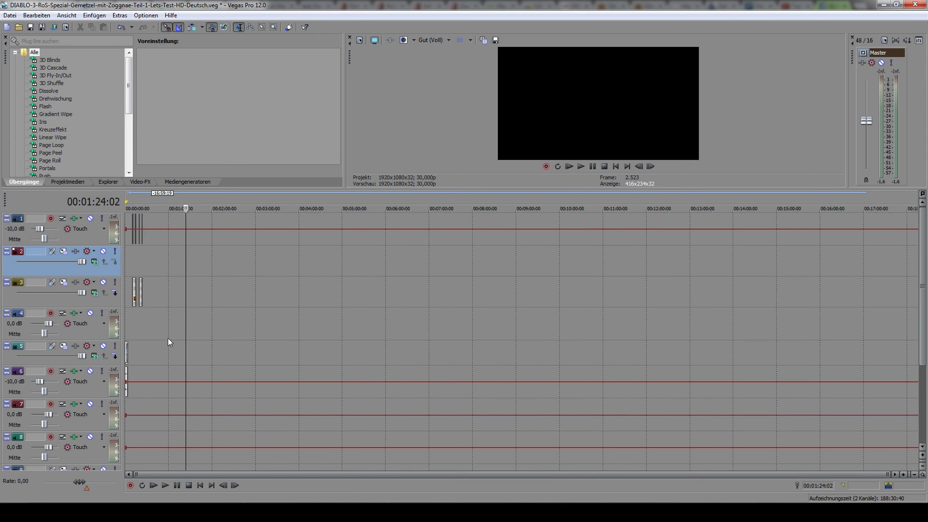
{"action": "left_click", "coordinate": [130, 322]}
{"action": "scroll", "coordinate": [130, 322], "scroll_direction": "up", "scroll_amount": 8}
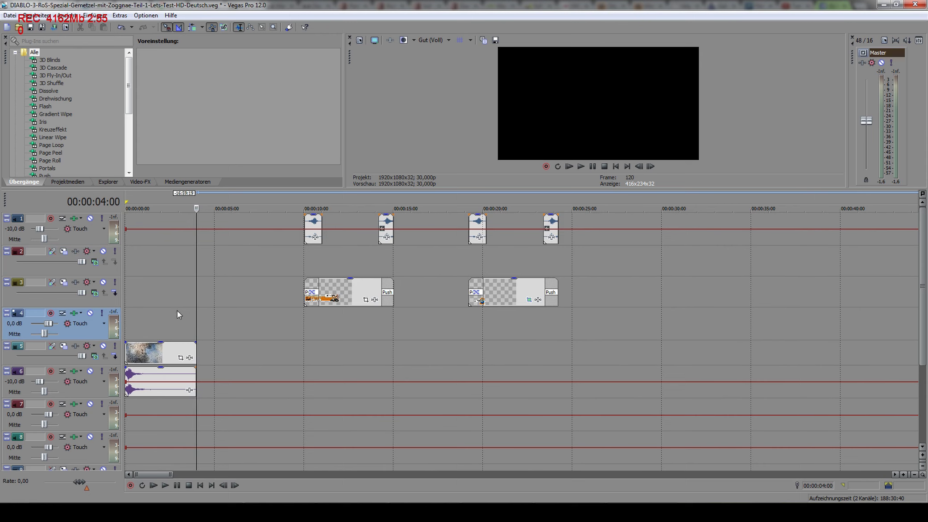
{"action": "left_click", "coordinate": [166, 287]}
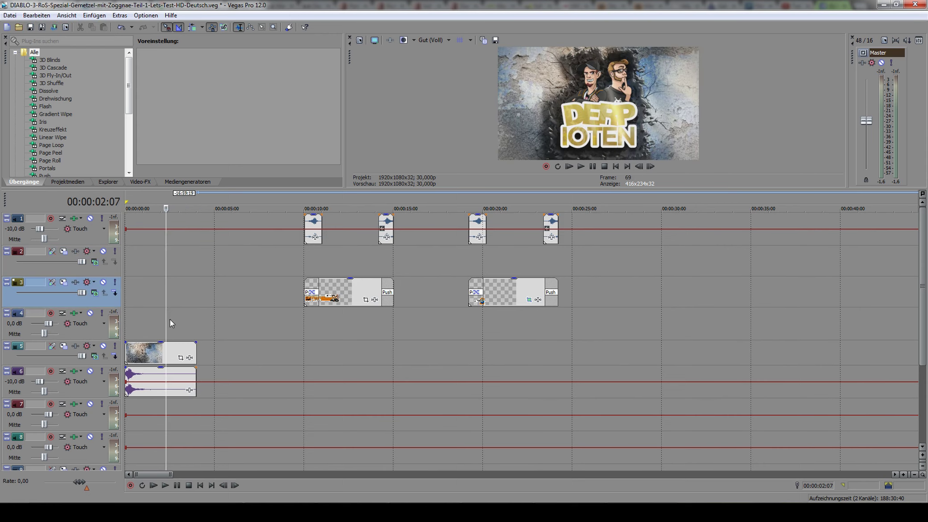
{"action": "key", "text": "space"}
{"action": "left_click", "coordinate": [196, 357]}
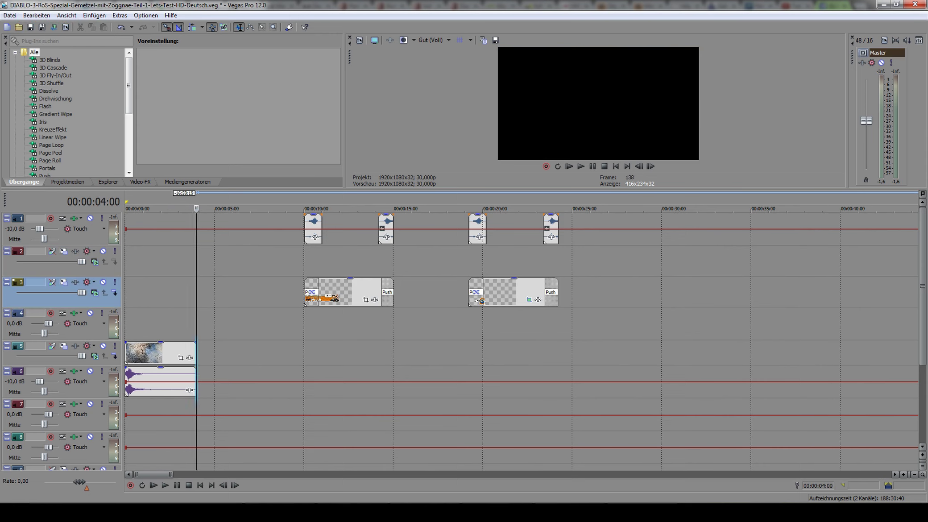
{"action": "left_click", "coordinate": [131, 334]}
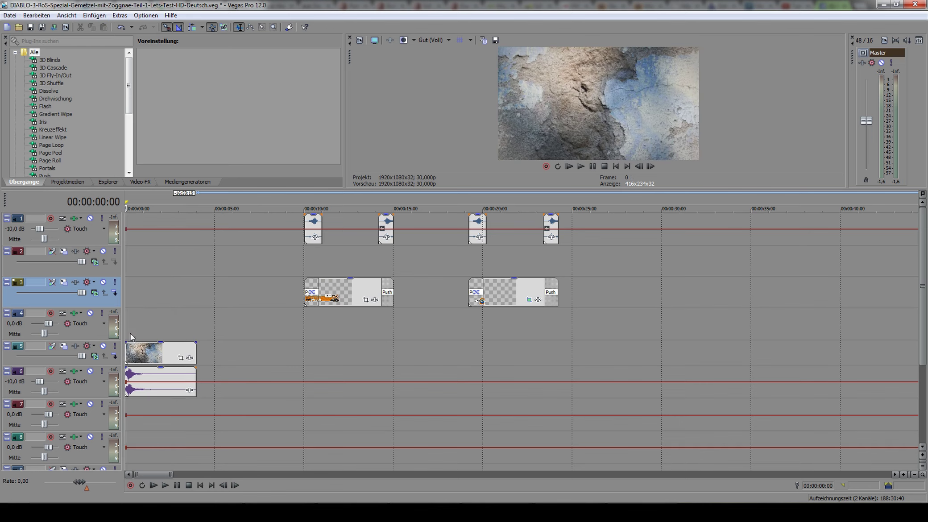
{"action": "left_click", "coordinate": [165, 485]}
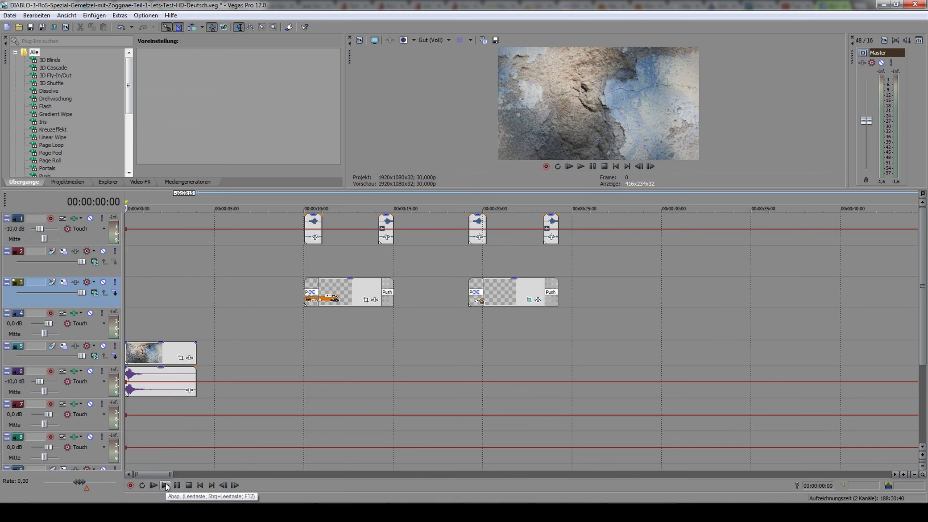
{"action": "left_click", "coordinate": [165, 485]}
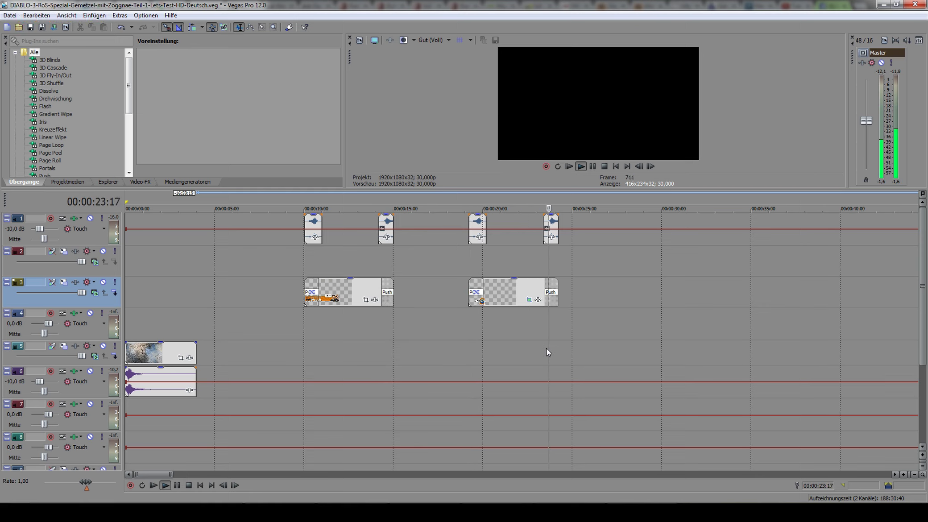
{"action": "left_click", "coordinate": [178, 484]}
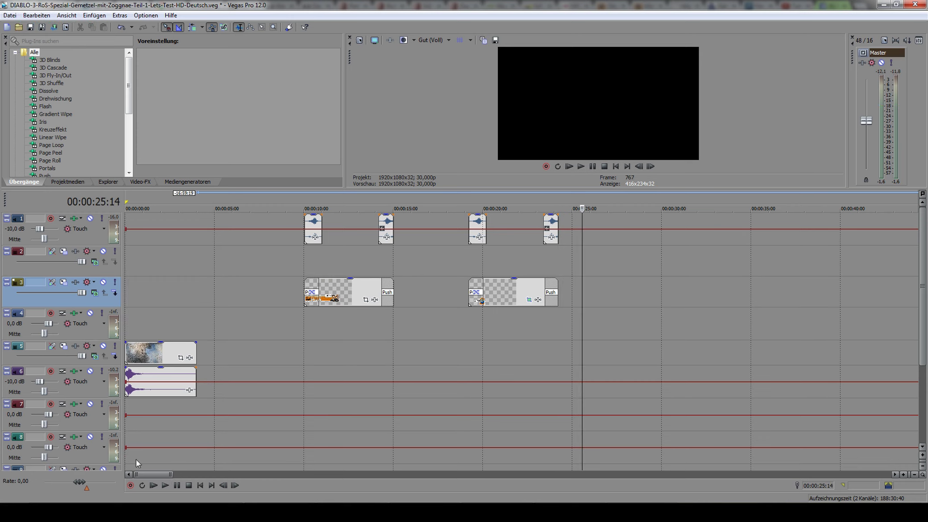
- Switch to the file manager's Playclaw RAW folder and pick the recording diablo iii_2014-04-06_18-08-38.avi
{"action": "key", "text": "alt+Tab"}
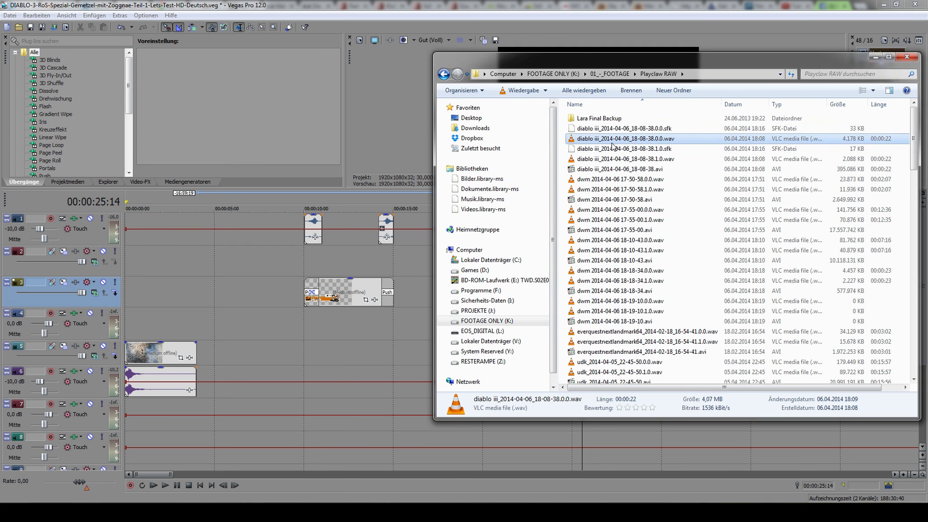
{"action": "left_click_drag", "start_coordinate": [603, 170], "coordinate": [347, 361]}
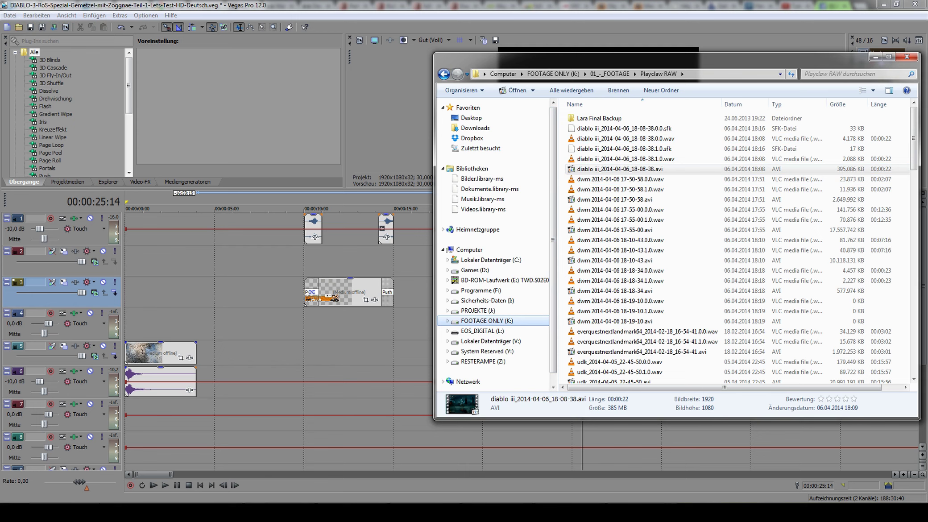
{"action": "left_click_drag", "start_coordinate": [482, 199], "coordinate": [625, 312]}
{"action": "left_click_drag", "start_coordinate": [482, 209], "coordinate": [644, 85]}
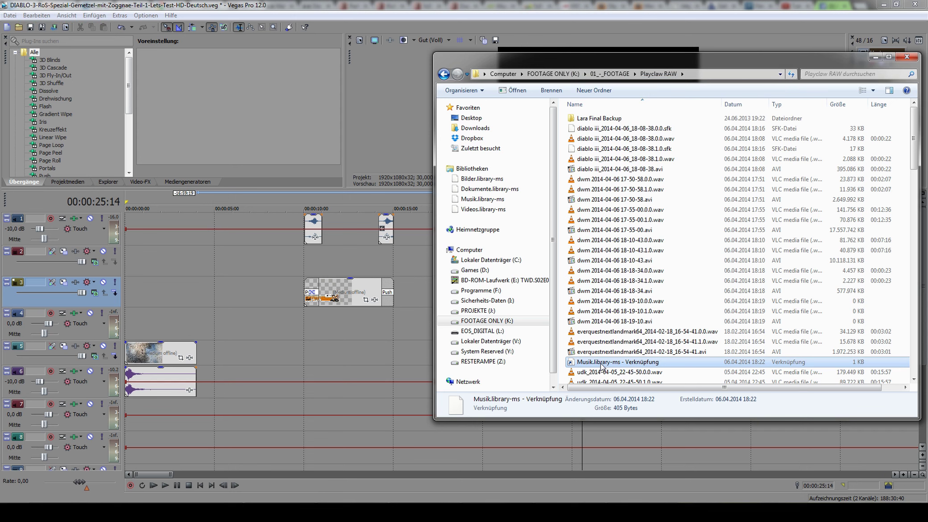
{"action": "key", "text": "Delete"}
{"action": "left_click", "coordinate": [502, 299]}
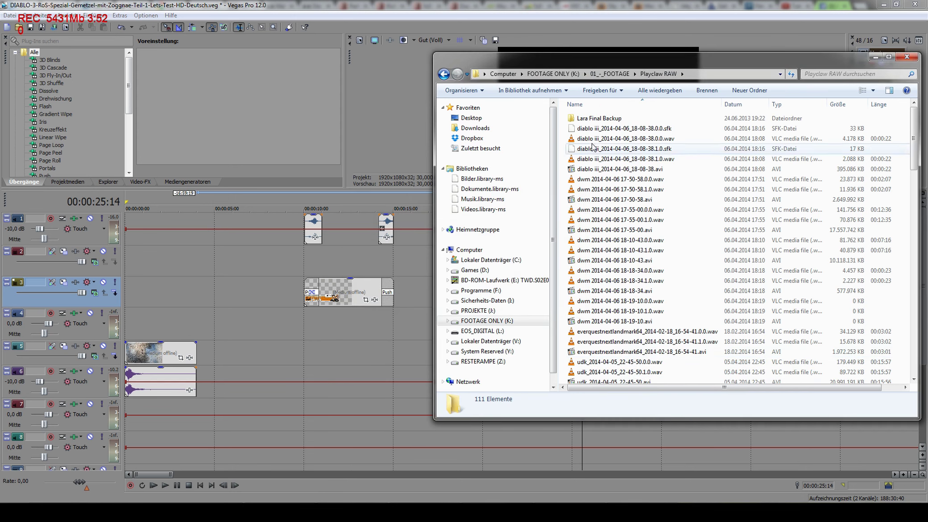
- Place diablo iii_2014-04-06_18-08-38.avi on the intro's video track, a short gap after the intro, and check its picture at about 00:00:07
{"action": "left_click", "coordinate": [573, 169]}
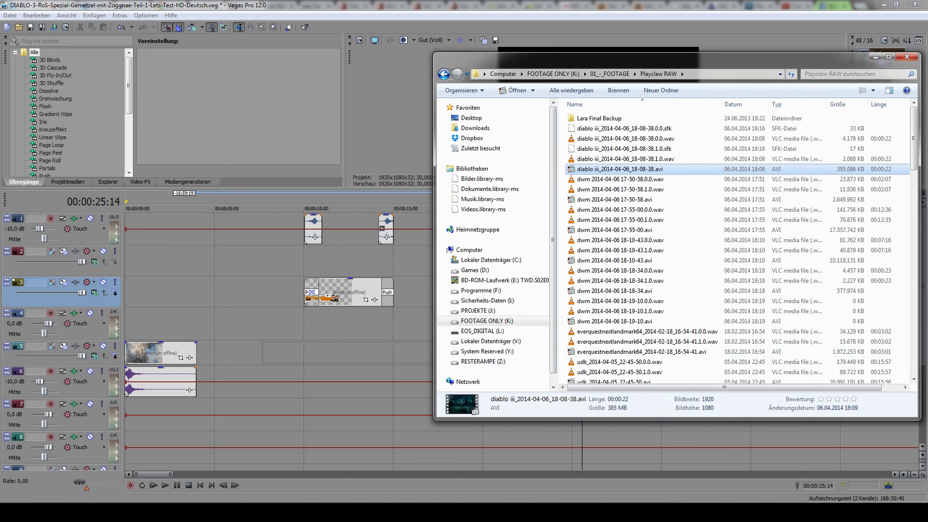
{"action": "left_click_drag", "start_coordinate": [615, 169], "coordinate": [232, 356]}
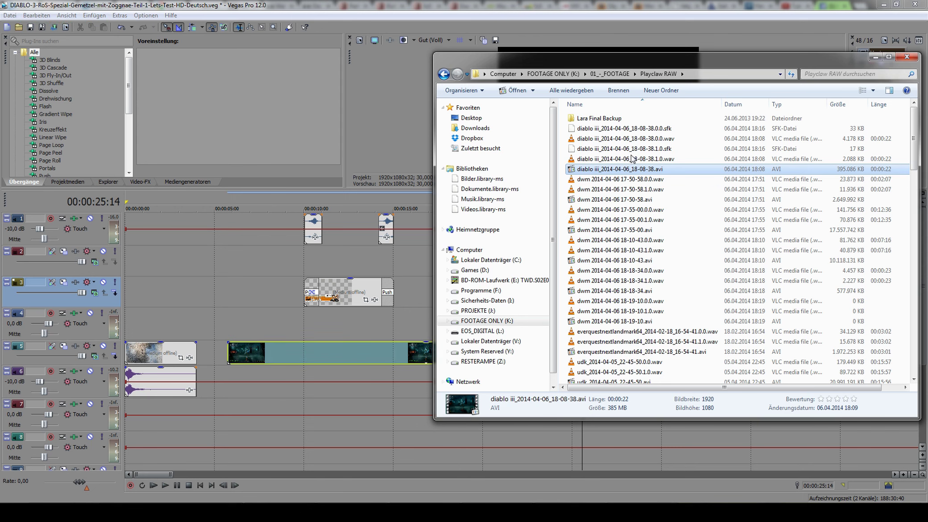
{"action": "left_click", "coordinate": [253, 405]}
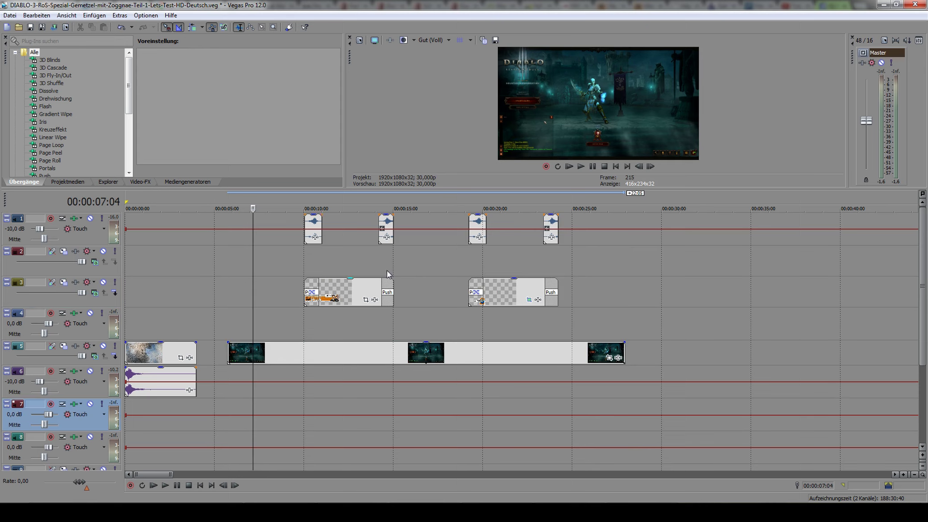
- Preview the first overlay over the gameplay at about 00:00:11, try moving that overlay up to the empty track 2, and undo the move
{"action": "left_click", "coordinate": [335, 373]}
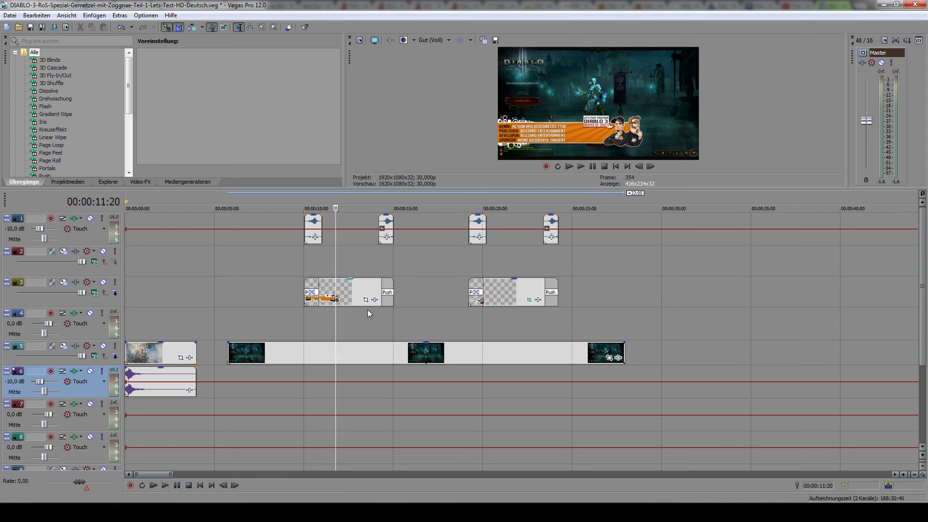
{"action": "left_click_drag", "start_coordinate": [356, 291], "coordinate": [355, 260]}
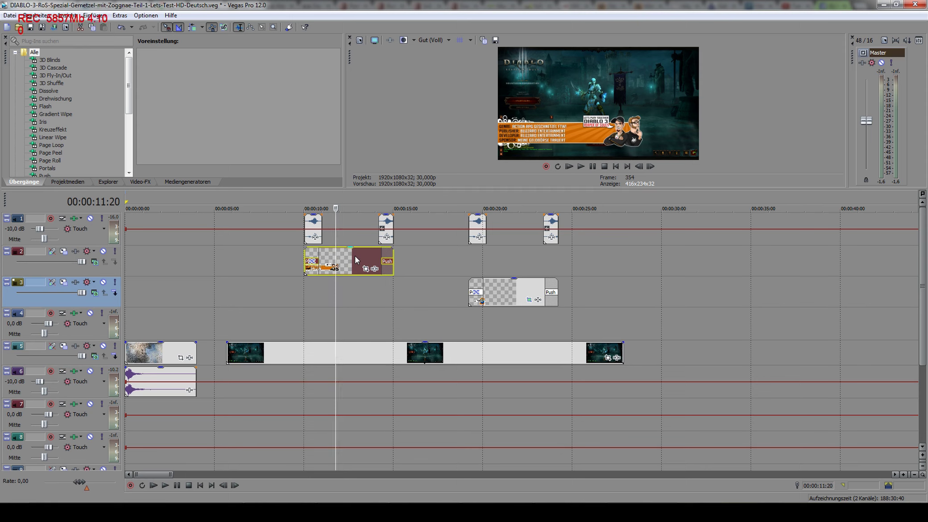
{"action": "key", "text": "ctrl+z"}
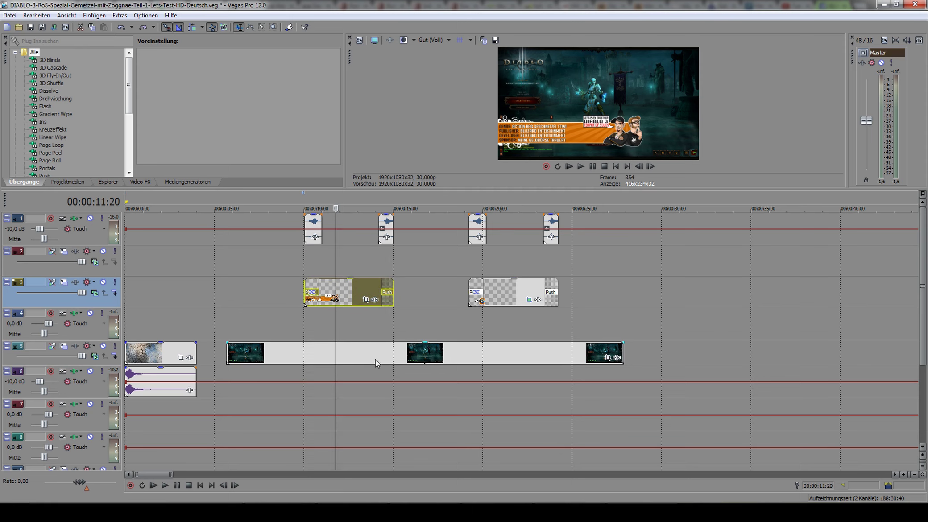
- Insert an additional video track at the position of the empty track 2, above the overlay track
{"action": "left_click", "coordinate": [49, 270]}
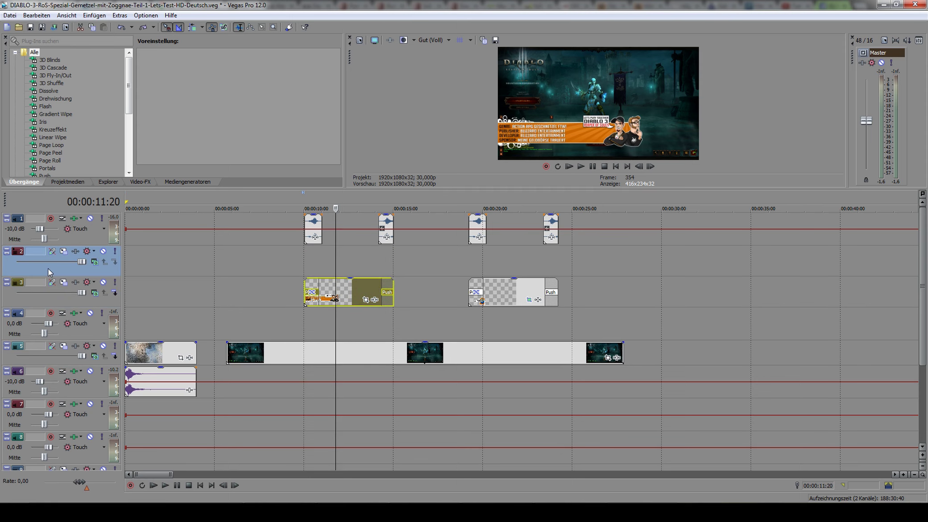
{"action": "right_click", "coordinate": [49, 269]}
{"action": "left_click", "coordinate": [79, 288]}
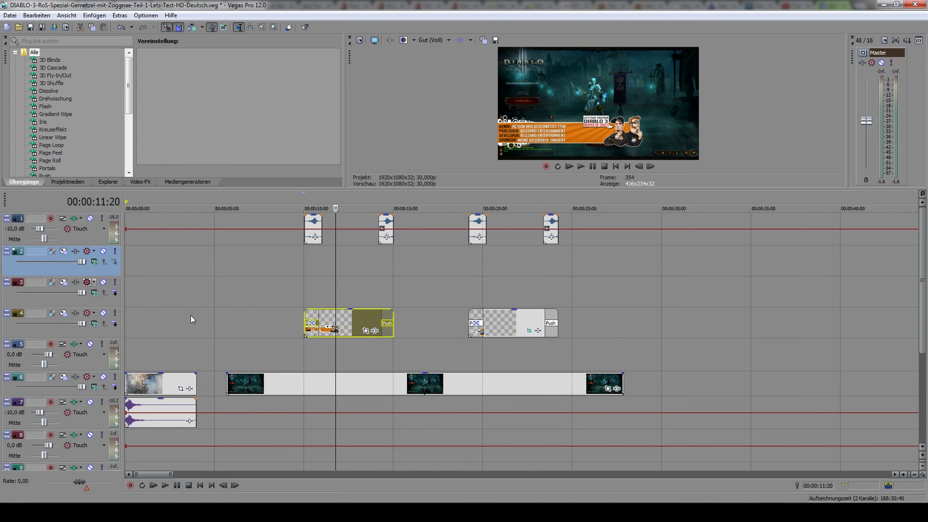
- Move the gameplay clip above the overlay track and return it to the intro's track, starting shortly after the intro at about 00:00:04:16
{"action": "left_click_drag", "start_coordinate": [302, 385], "coordinate": [304, 285]}
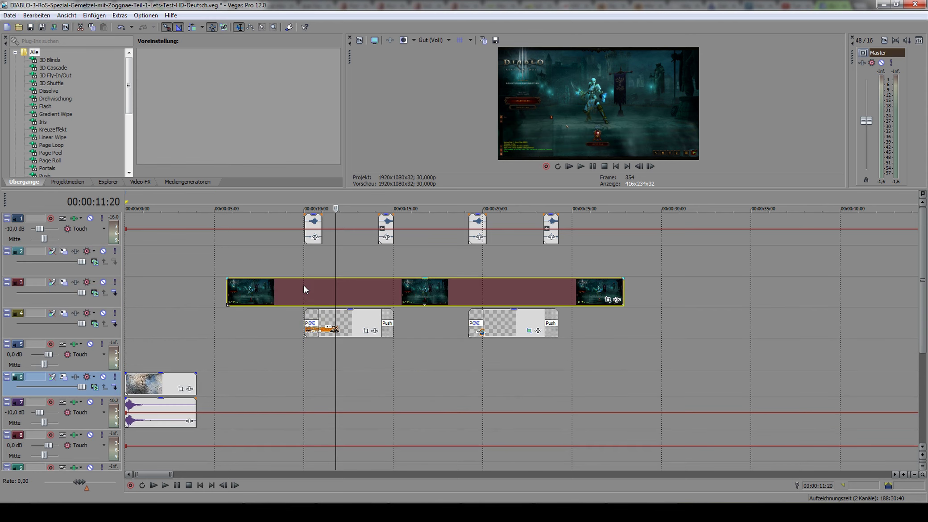
{"action": "left_click_drag", "start_coordinate": [357, 295], "coordinate": [353, 384]}
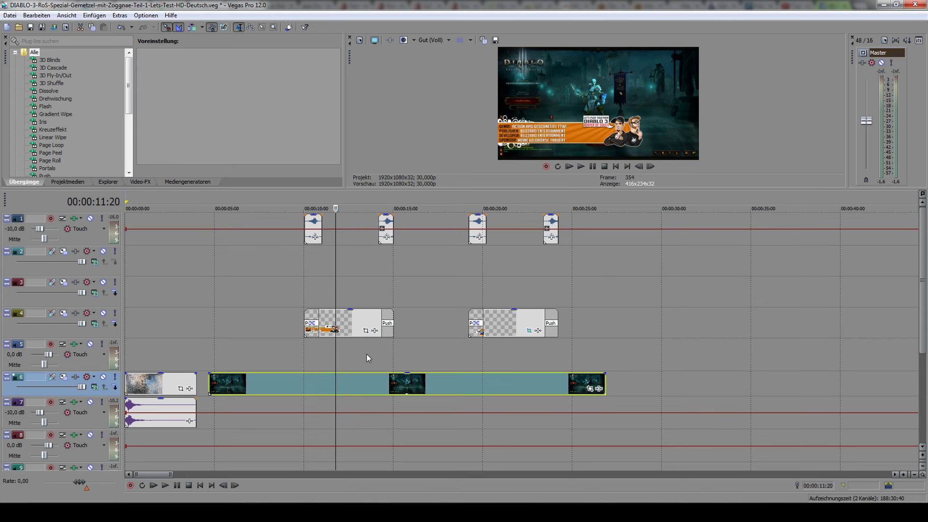
- Preview the timeline at the intro, at both overlays and at the first overlay's entrance to check how the layers stack
{"action": "left_click", "coordinate": [214, 423]}
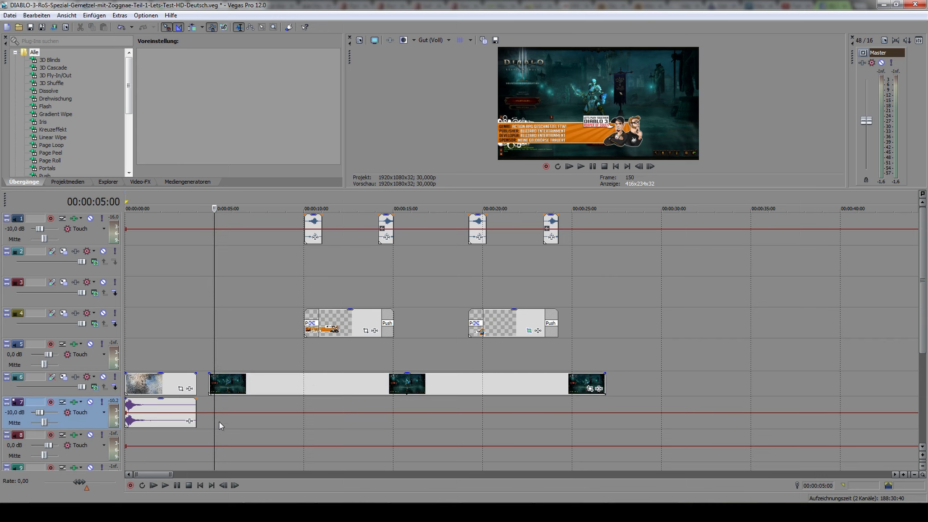
{"action": "left_click", "coordinate": [148, 433]}
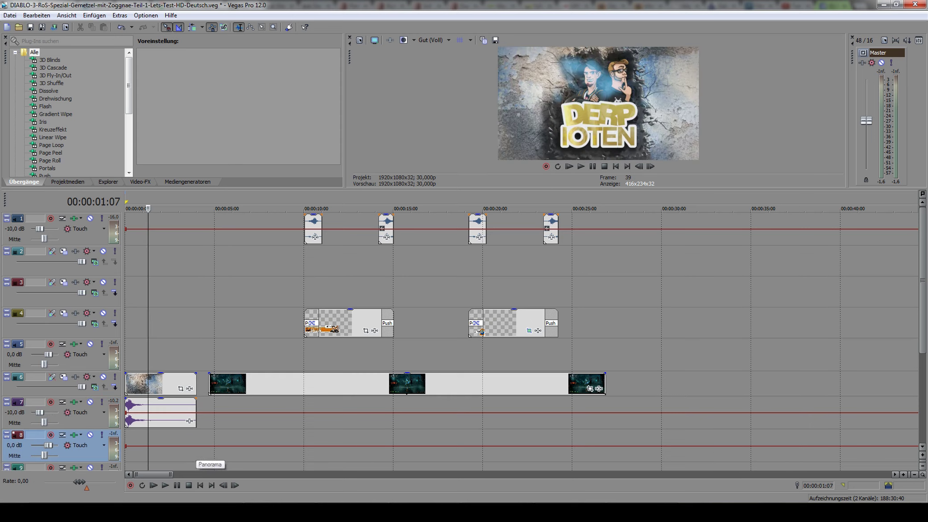
{"action": "left_click", "coordinate": [337, 401]}
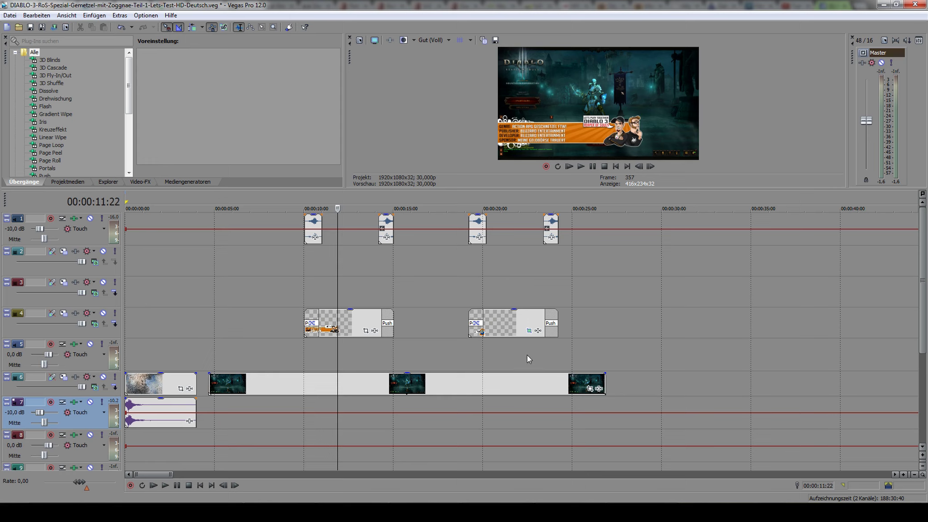
{"action": "left_click", "coordinate": [509, 355]}
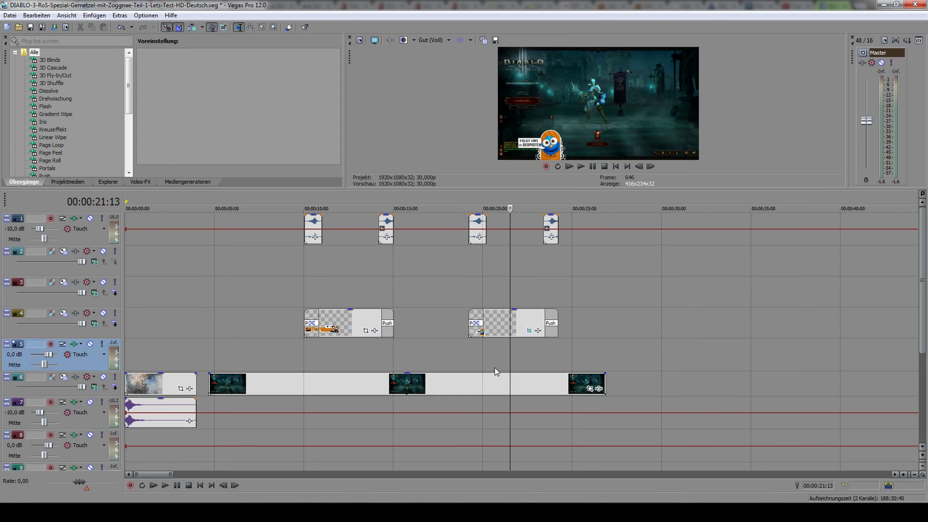
{"action": "left_click", "coordinate": [309, 420]}
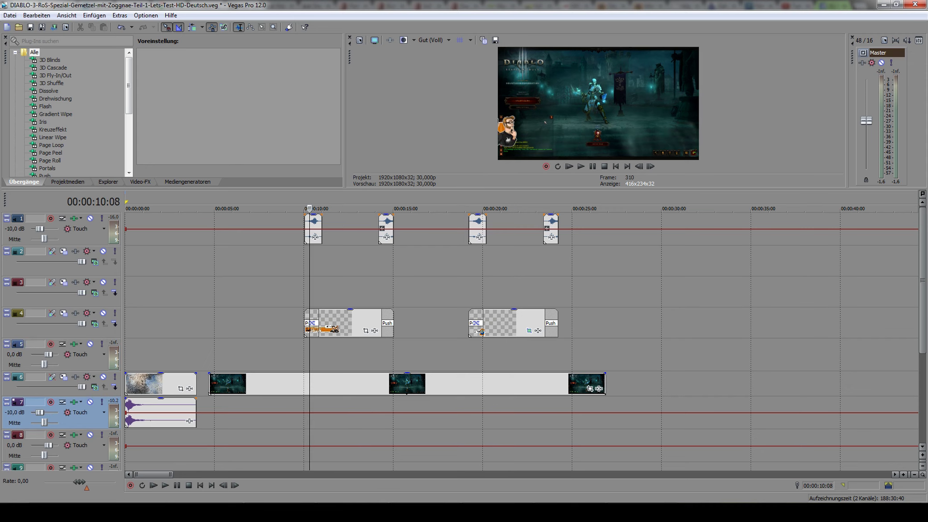
- Add a fade-in about 3 seconds long to the start of the gameplay clip
{"action": "left_click", "coordinate": [207, 426]}
{"action": "scroll", "coordinate": [225, 420], "scroll_direction": "up", "scroll_amount": 2}
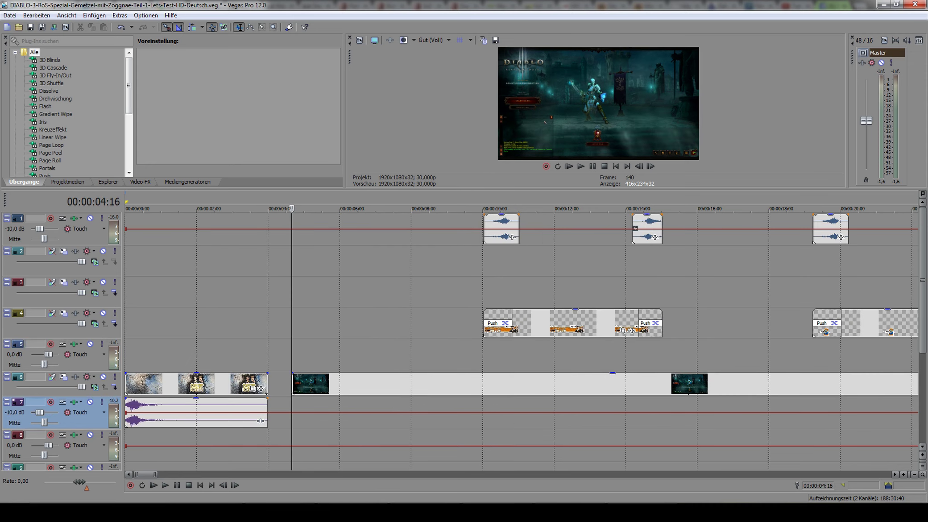
{"action": "left_click", "coordinate": [283, 390]}
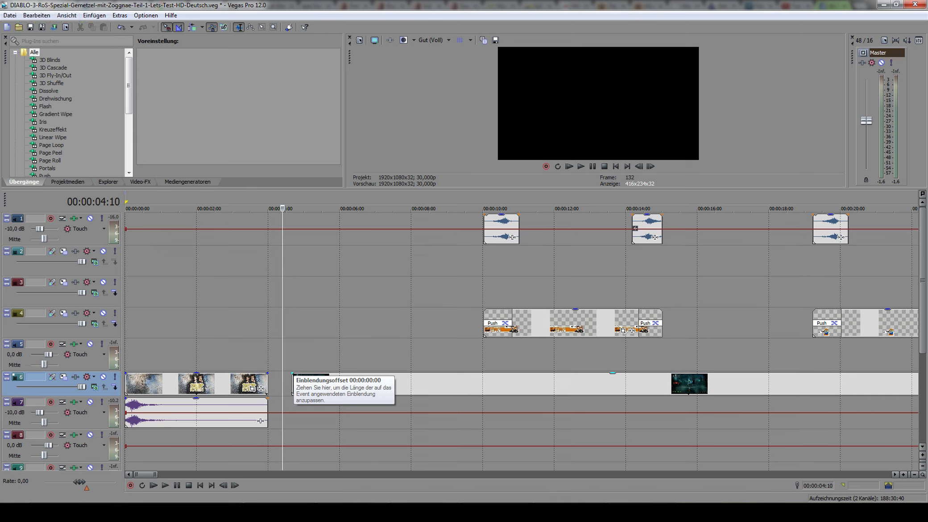
{"action": "left_click_drag", "start_coordinate": [292, 373], "coordinate": [400, 373]}
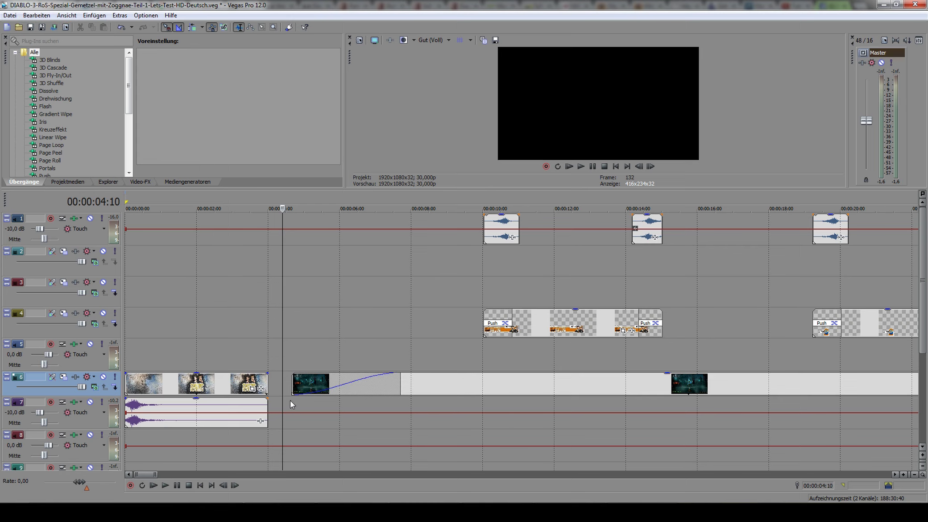
- Play the gameplay clip's fade-in twice from the clip's start at 00:00:04:16
{"action": "left_click", "coordinate": [291, 401]}
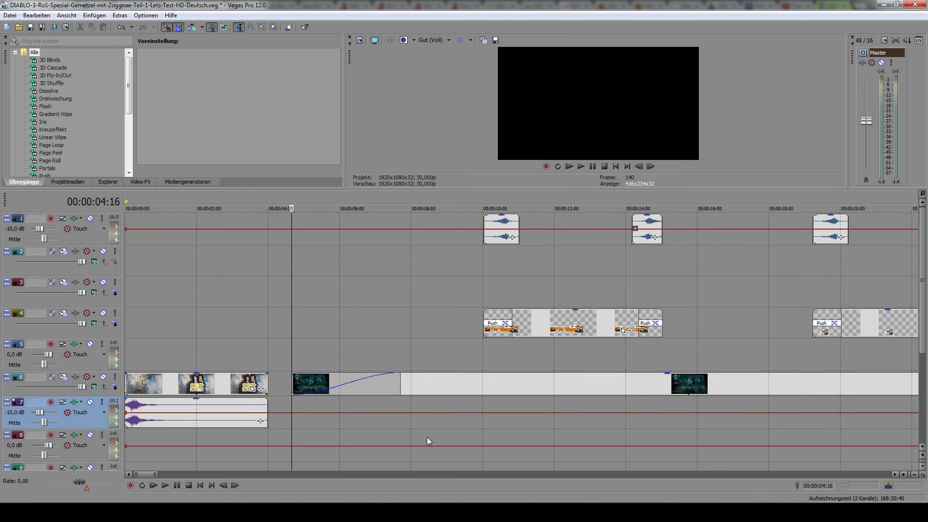
{"action": "key", "text": "space"}
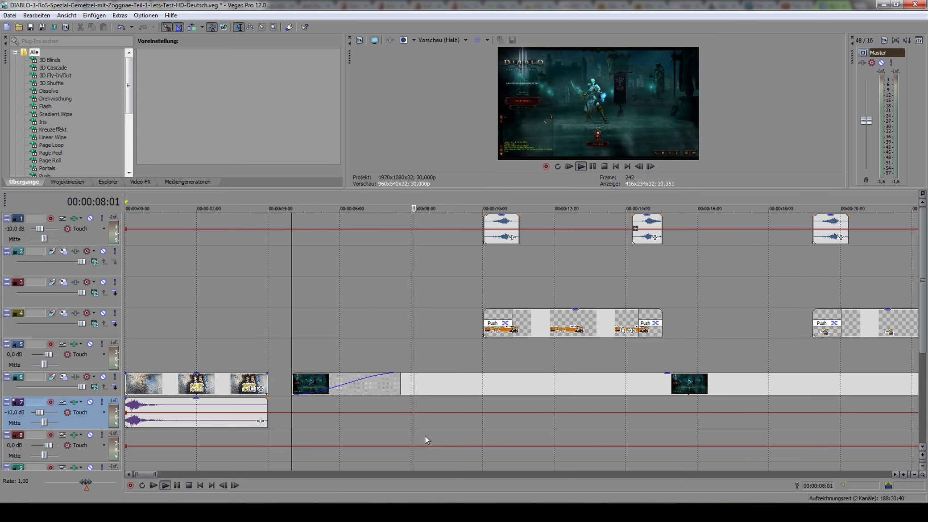
{"action": "key", "text": "space"}
{"action": "key", "text": "space"}
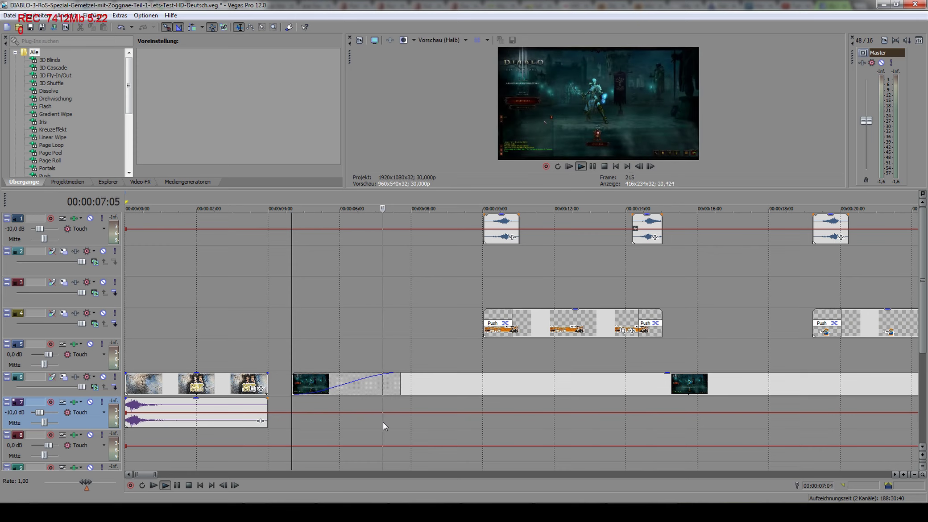
{"action": "key", "text": "space"}
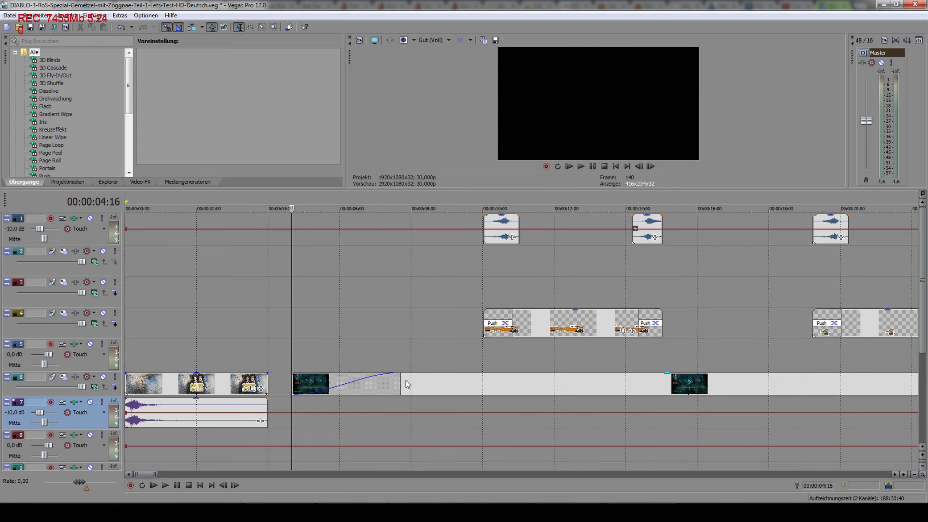
- Remove the fade-in from the gameplay clip and try out the fade-out adjustment at the clip's end
{"action": "left_click_drag", "start_coordinate": [397, 384], "coordinate": [294, 384]}
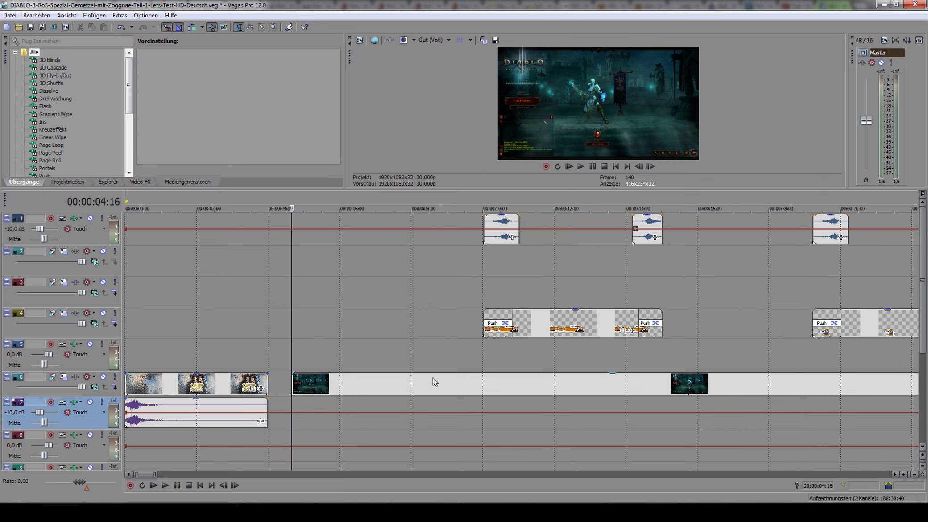
{"action": "scroll", "coordinate": [432, 378], "scroll_direction": "down", "scroll_amount": 4}
{"action": "left_click", "coordinate": [361, 403]}
{"action": "scroll", "coordinate": [552, 377], "scroll_direction": "up", "scroll_amount": 6}
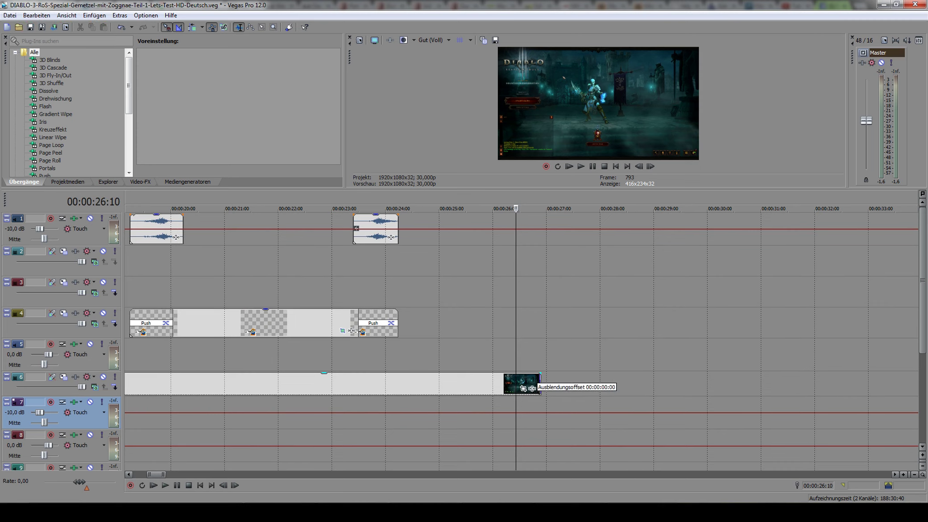
{"action": "mouse_move", "coordinate": [517, 388]}
{"action": "left_mouse_down"}
{"action": "mouse_move", "coordinate": [399, 389]}
{"action": "mouse_move", "coordinate": [534, 388]}
{"action": "left_mouse_up"}
{"action": "scroll", "coordinate": [357, 406], "scroll_direction": "down", "scroll_amount": 6}
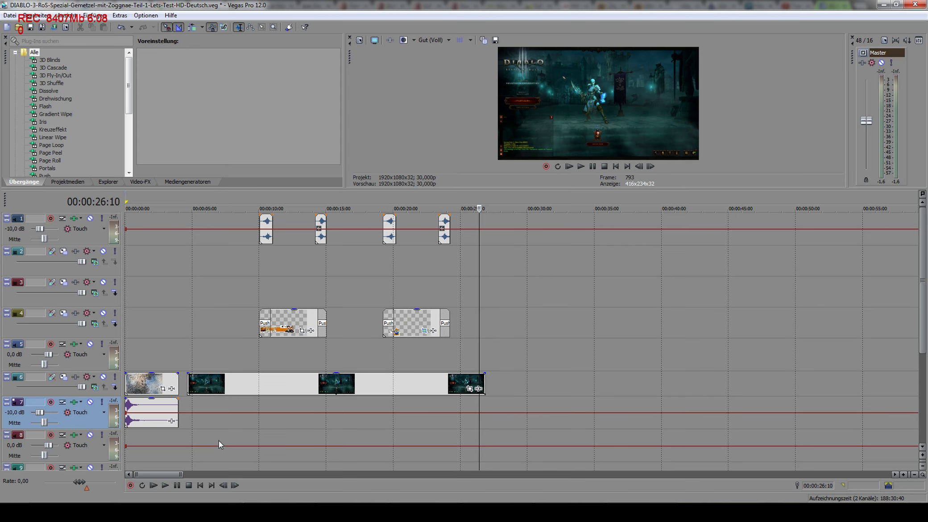
- Review the game-info overlay at several points between 00:00:11 and 00:00:13:10, and delete that overlay clip from the timeline
{"action": "left_click", "coordinate": [292, 346]}
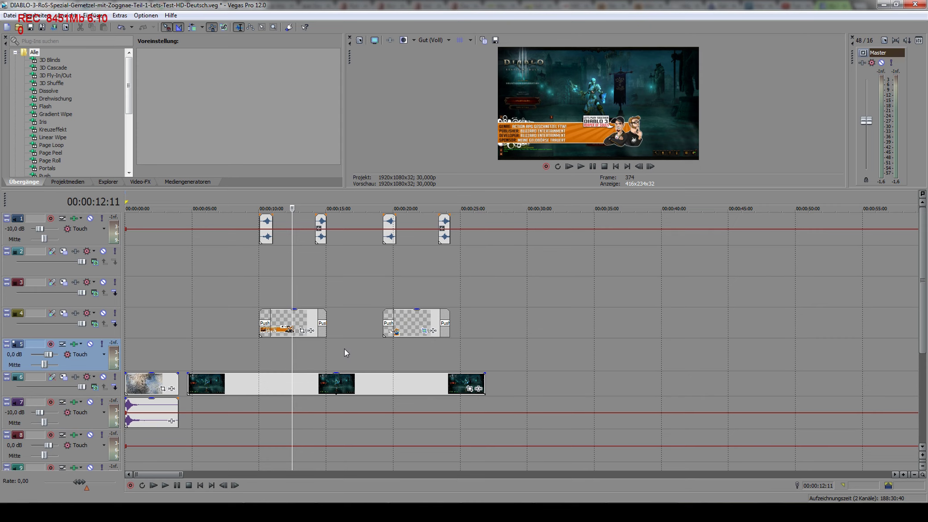
{"action": "scroll", "coordinate": [345, 349], "scroll_direction": "up", "scroll_amount": 8}
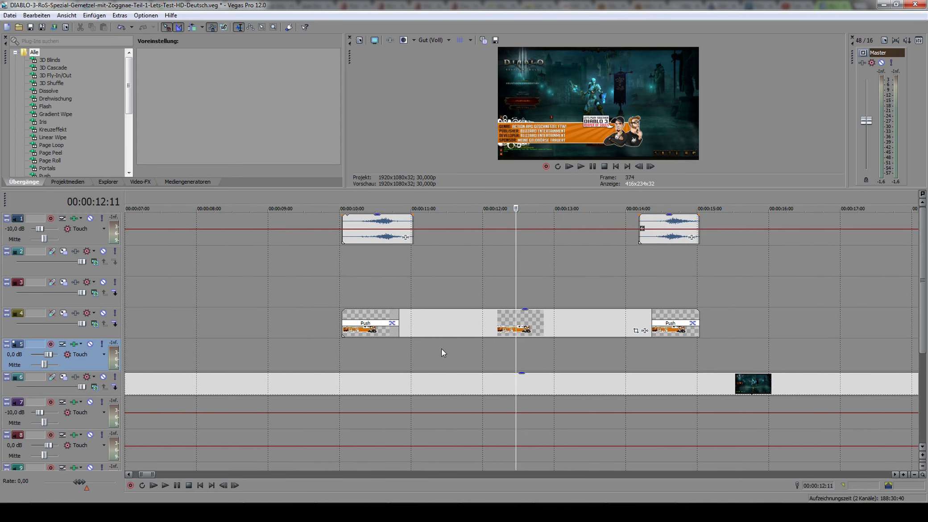
{"action": "left_click", "coordinate": [441, 349]}
{"action": "left_click", "coordinate": [513, 358]}
{"action": "left_click", "coordinate": [582, 350]}
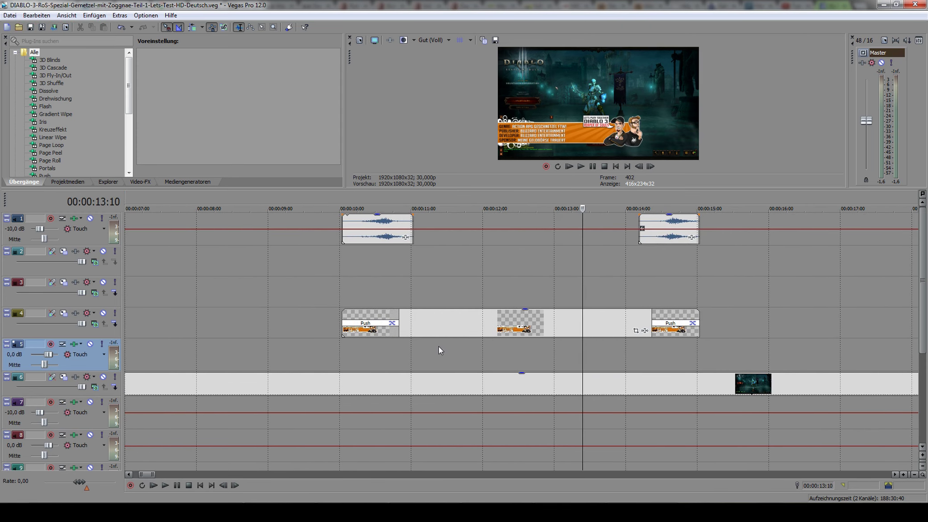
{"action": "left_click", "coordinate": [413, 348]}
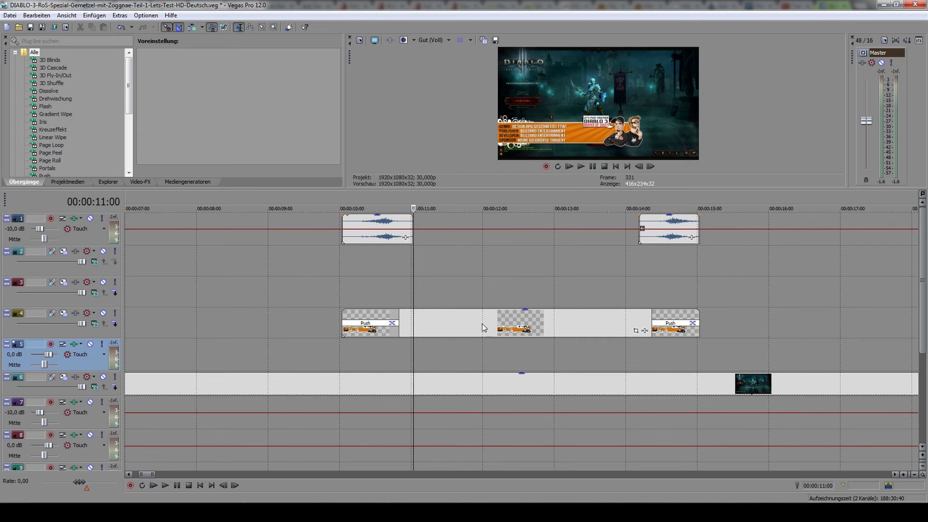
{"action": "left_click", "coordinate": [450, 327]}
{"action": "key", "text": "Delete"}
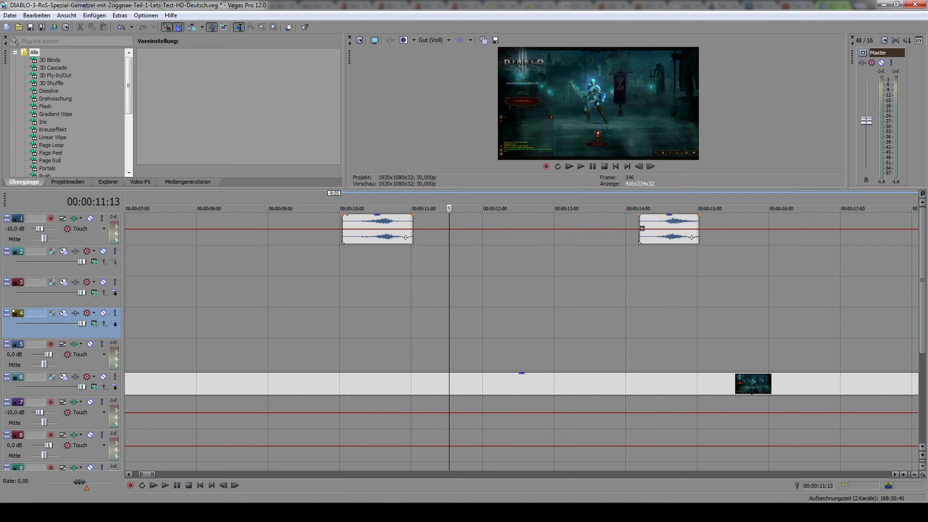
- Switch to the Bauchbinde templates folder and open Bauchbinde_Mike_NEW_LOOOONG.psd in Photoshop
{"action": "key", "text": "alt+Tab"}
{"action": "left_click", "coordinate": [896, 4]}
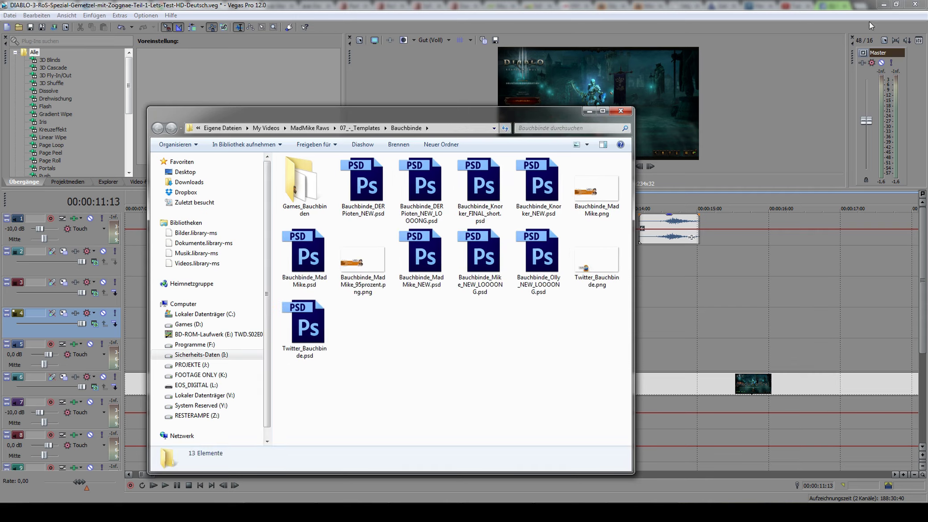
{"action": "left_click_drag", "start_coordinate": [431, 120], "coordinate": [674, 96]}
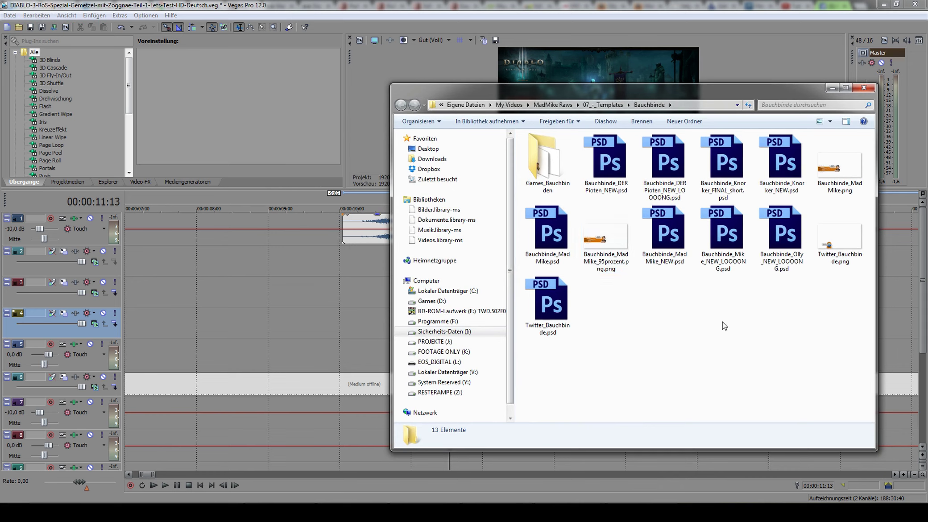
{"action": "left_click", "coordinate": [730, 241]}
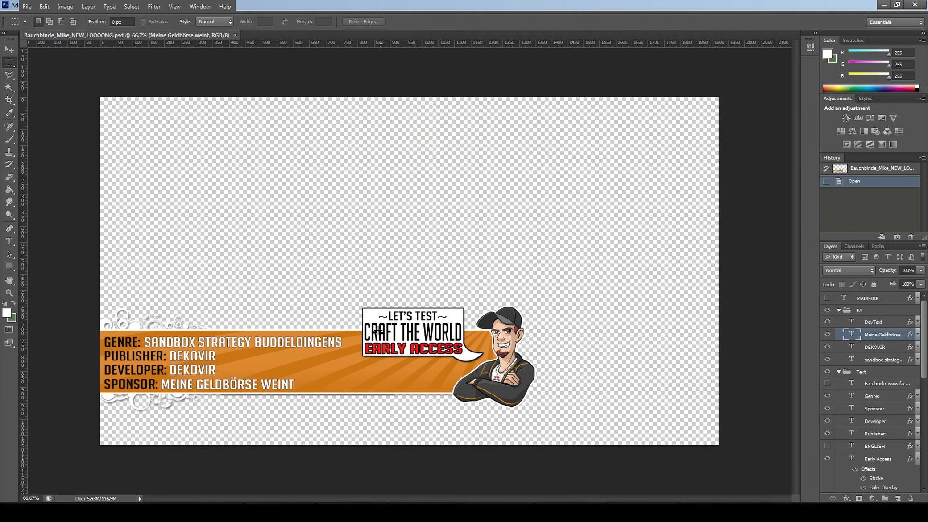
- Use the Type tool to start editing the lower third's sponsor text and select "ine Geldbörse weint" in it
{"action": "left_click", "coordinate": [8, 51]}
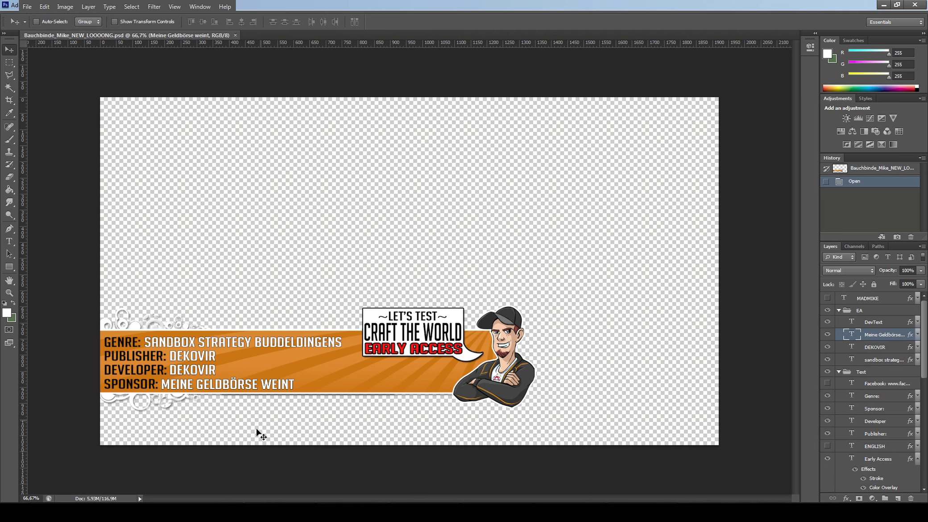
{"action": "left_click", "coordinate": [10, 241]}
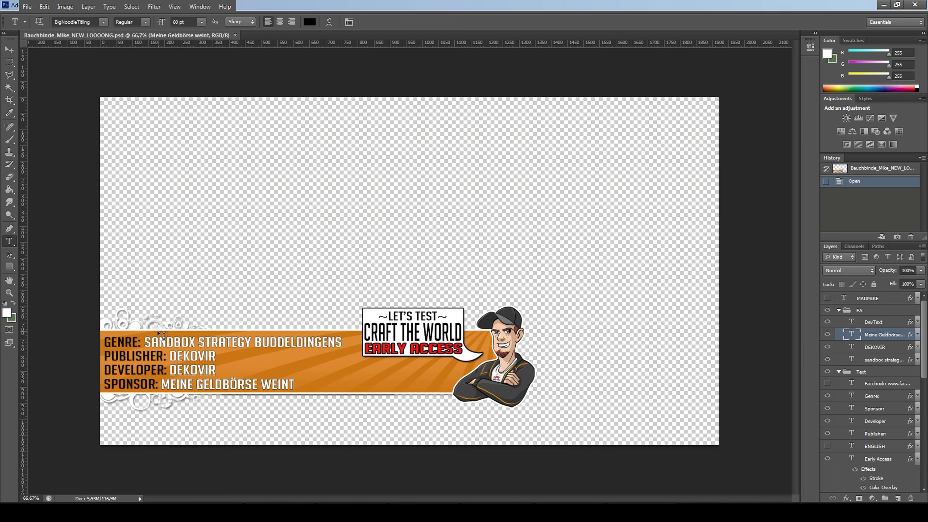
{"action": "left_click_drag", "start_coordinate": [145, 342], "coordinate": [228, 371]}
{"action": "left_click", "coordinate": [176, 352]}
{"action": "left_click_drag", "start_coordinate": [176, 383], "coordinate": [307, 389]}
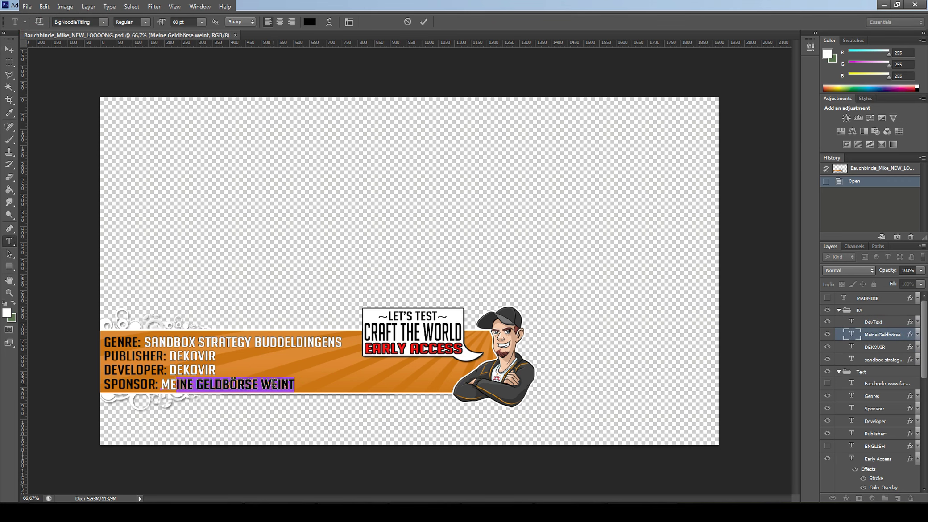
- Inspect the editable sponsor, publisher and genre text lines in the lower-third template, discarding any text editing
{"action": "key", "text": "Escape"}
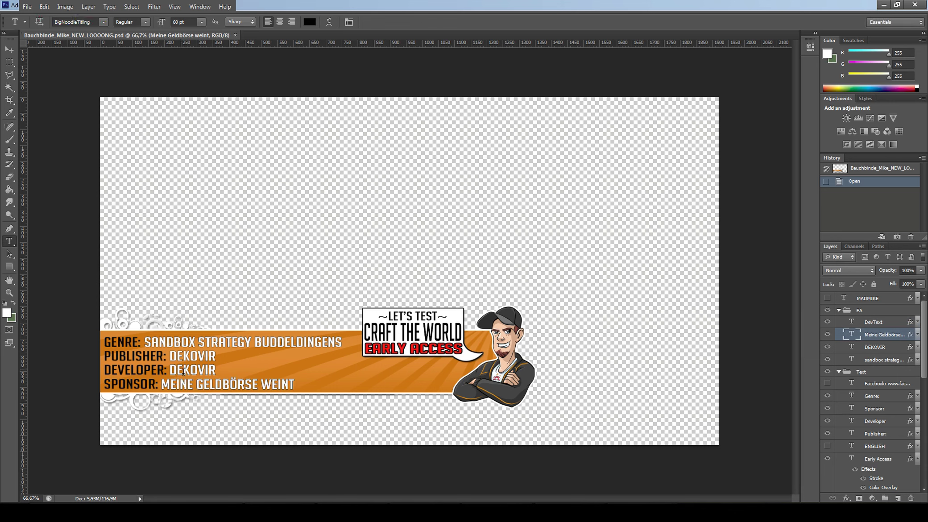
{"action": "left_click", "coordinate": [188, 369]}
{"action": "left_click", "coordinate": [207, 356]}
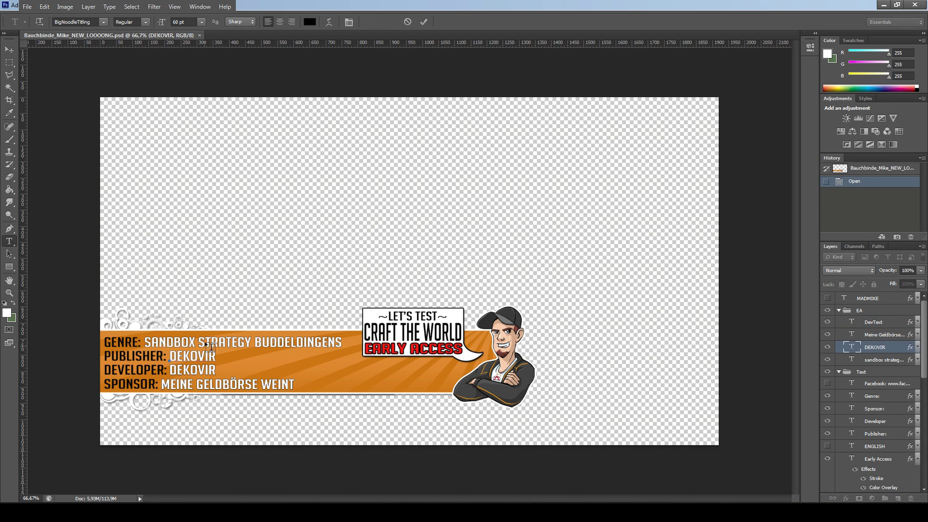
{"action": "left_click", "coordinate": [205, 338]}
{"action": "key", "text": "Escape"}
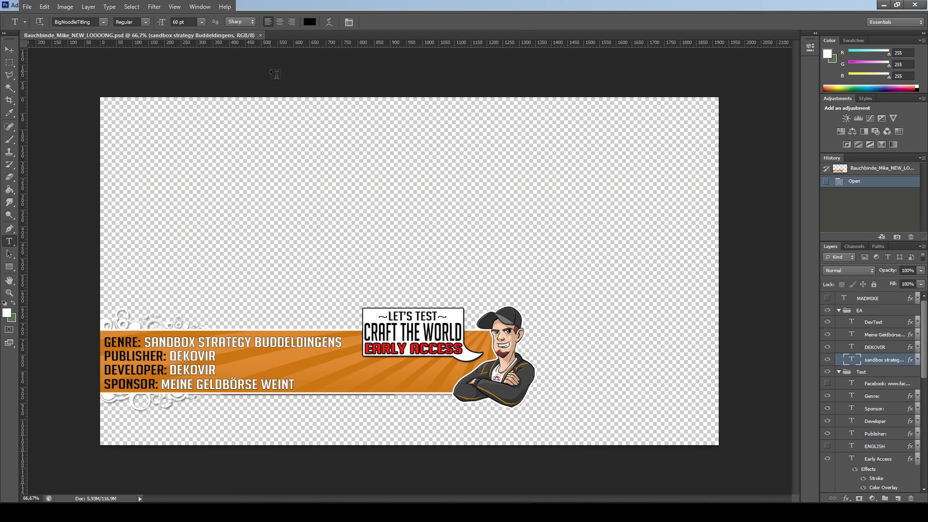
- Switch from Photoshop to the file explorer and browse the finished lower-third PNGs in the Games_Bauchbinden folder
{"action": "left_click", "coordinate": [884, 5]}
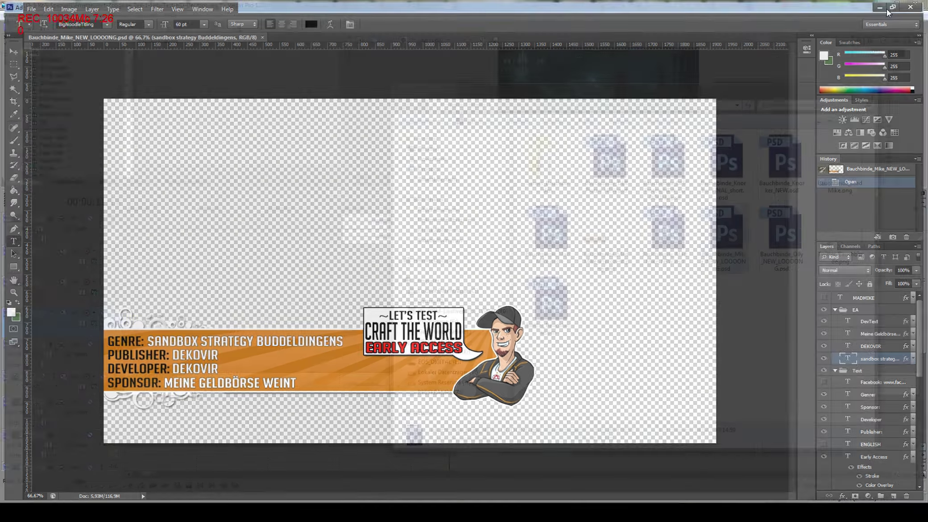
{"action": "double_click", "coordinate": [556, 169]}
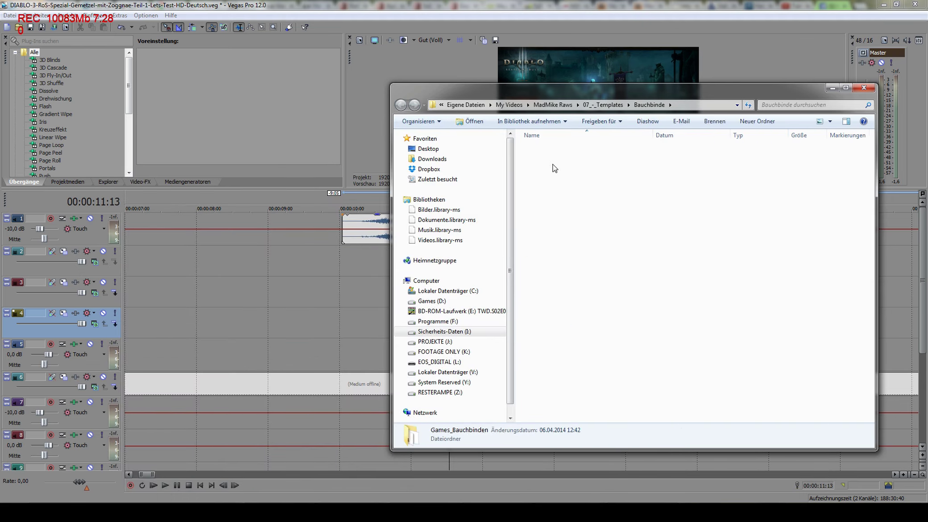
{"action": "scroll", "coordinate": [611, 244], "scroll_direction": "down", "scroll_amount": 14}
{"action": "scroll", "coordinate": [612, 244], "scroll_direction": "up", "scroll_amount": 14}
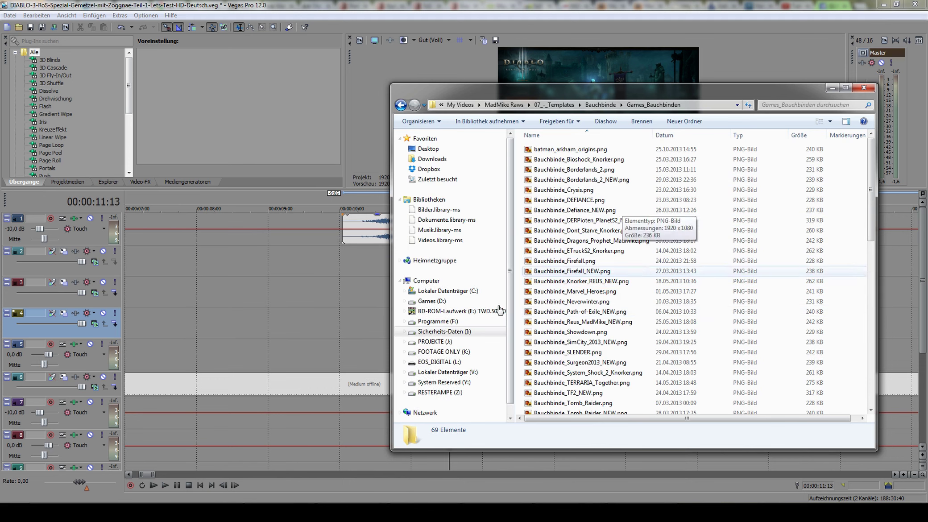
{"action": "scroll", "coordinate": [575, 266], "scroll_direction": "down", "scroll_amount": 2}
{"action": "scroll", "coordinate": [576, 266], "scroll_direction": "down", "scroll_amount": 12}
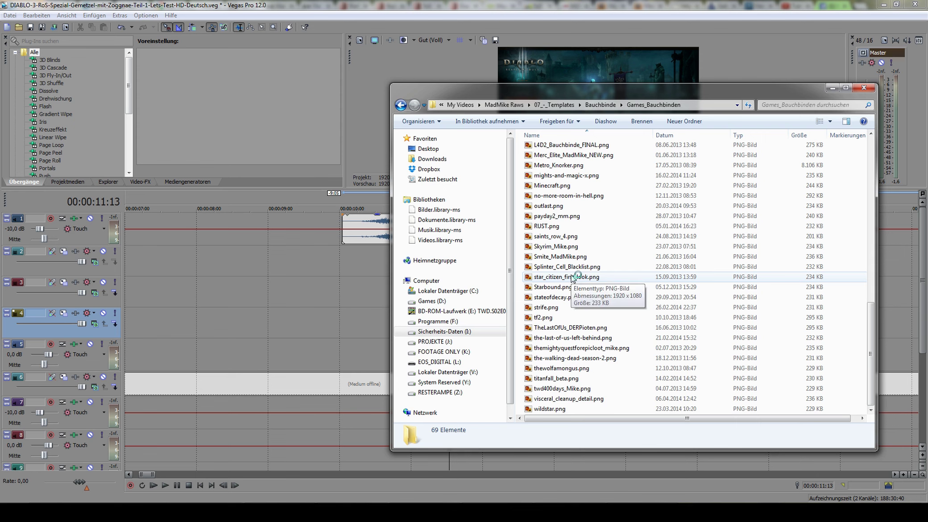
{"action": "scroll", "coordinate": [573, 278], "scroll_direction": "up", "scroll_amount": 14}
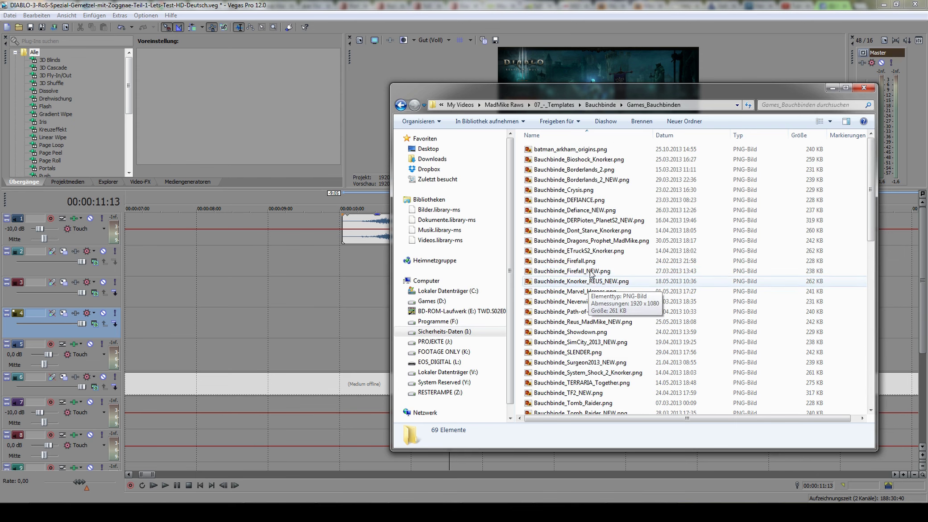
{"action": "scroll", "coordinate": [582, 267], "scroll_direction": "down", "scroll_amount": 14}
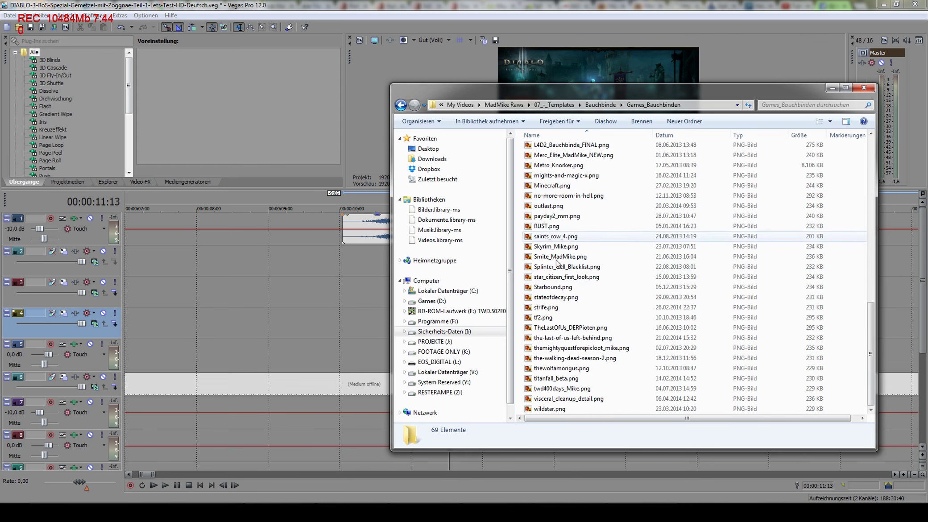
- Find diablo-3-ros.png among the lower thirds and preview it in the Windows photo viewer
{"action": "left_click_drag", "start_coordinate": [573, 94], "coordinate": [705, 86]}
{"action": "scroll", "coordinate": [693, 178], "scroll_direction": "up", "scroll_amount": 8}
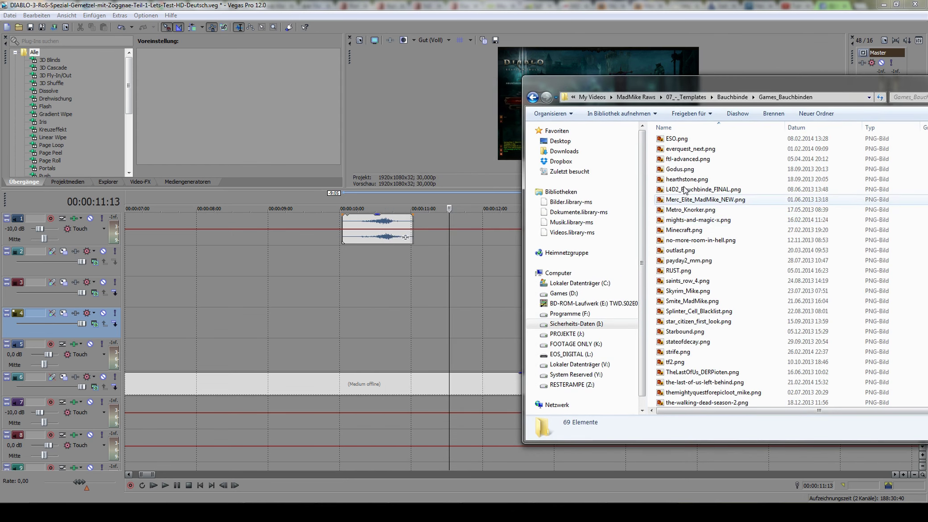
{"action": "left_click", "coordinate": [687, 221]}
{"action": "left_click", "coordinate": [682, 291]}
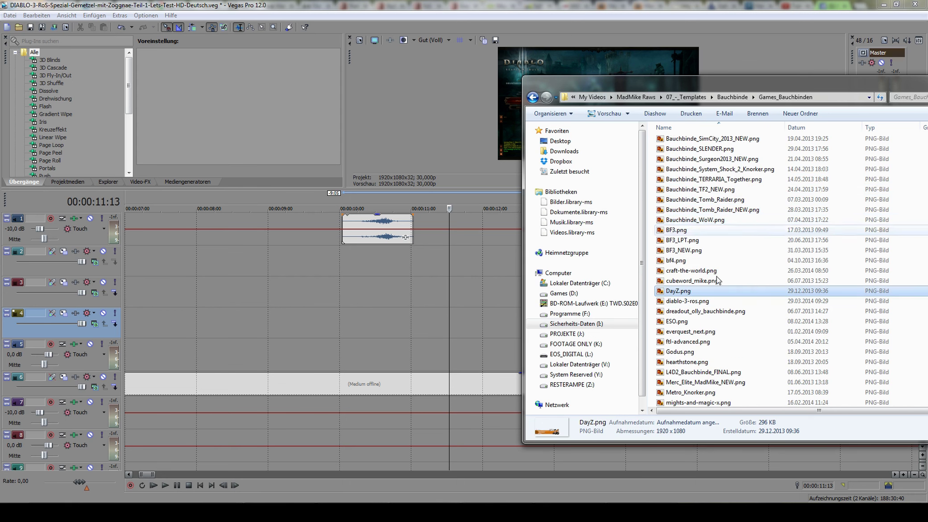
{"action": "left_click", "coordinate": [669, 301]}
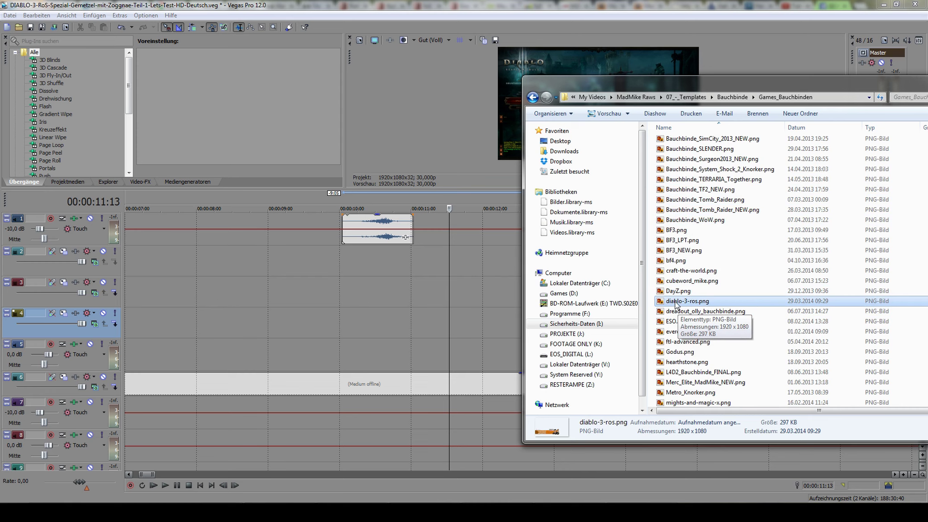
{"action": "double_click", "coordinate": [675, 303]}
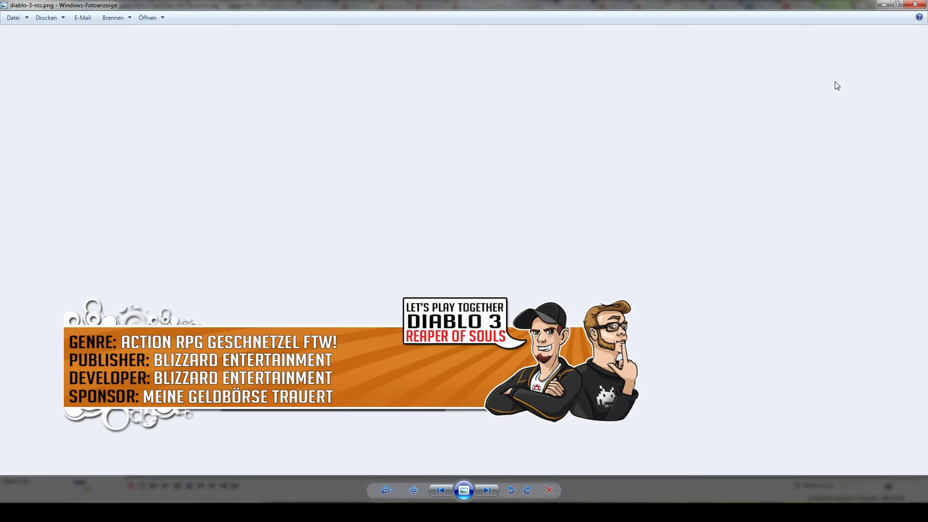
{"action": "left_click", "coordinate": [913, 5]}
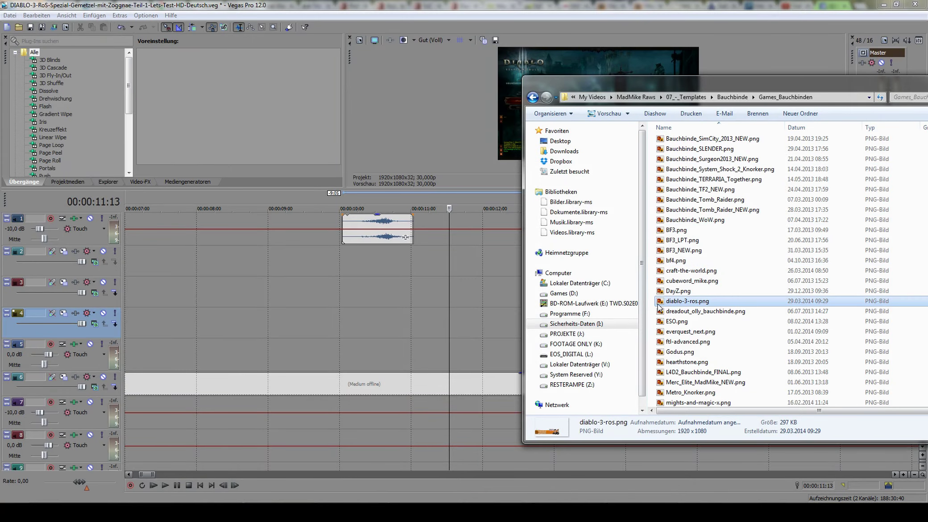
- Insert diablo-3-ros.png onto video track 2 of the Vegas Pro timeline, starting at about 8.4 seconds, and preview a frame
{"action": "left_click_drag", "start_coordinate": [659, 307], "coordinate": [511, 292]}
{"action": "left_click_drag", "start_coordinate": [368, 260], "coordinate": [229, 269]}
{"action": "left_click", "coordinate": [336, 306]}
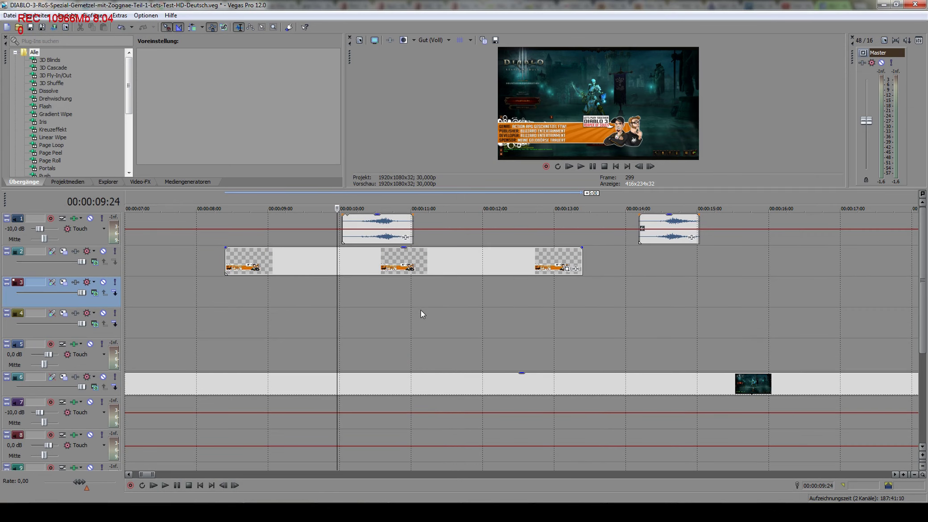
- Align the lower-third clip on track 2 with the first two sound effects, so that it starts at about 10 seconds
{"action": "scroll", "coordinate": [420, 302], "scroll_direction": "down", "scroll_amount": 3}
{"action": "scroll", "coordinate": [485, 277], "scroll_direction": "down", "scroll_amount": 2}
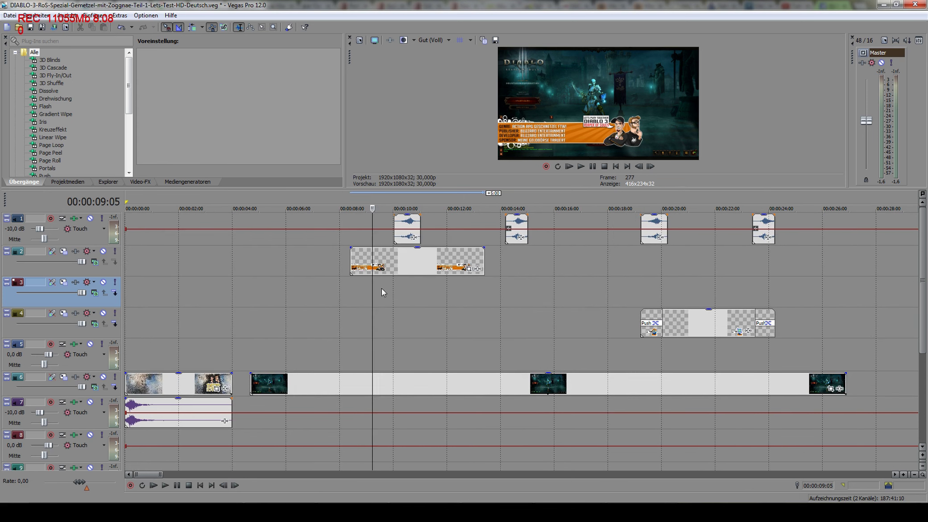
{"action": "left_click", "coordinate": [422, 286]}
{"action": "left_click_drag", "start_coordinate": [379, 294], "coordinate": [387, 294]}
{"action": "left_click", "coordinate": [456, 292]}
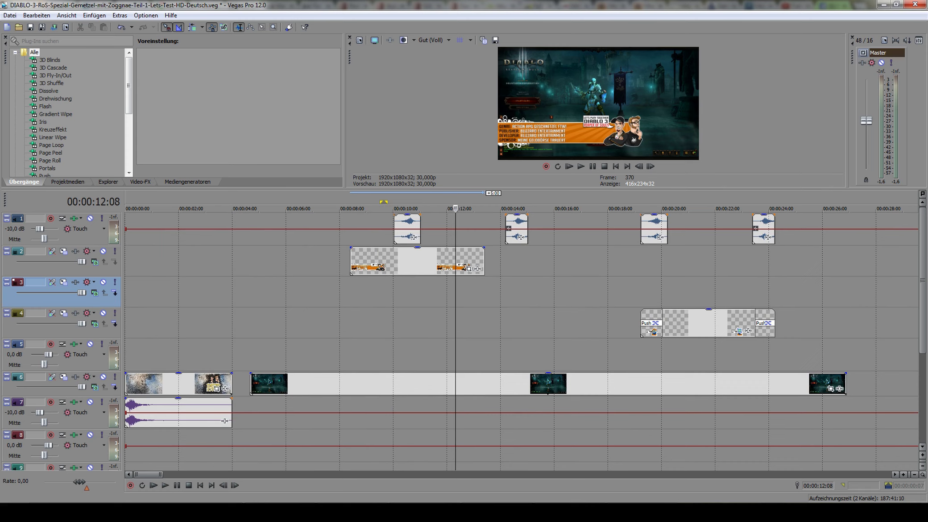
{"action": "left_click", "coordinate": [305, 303]}
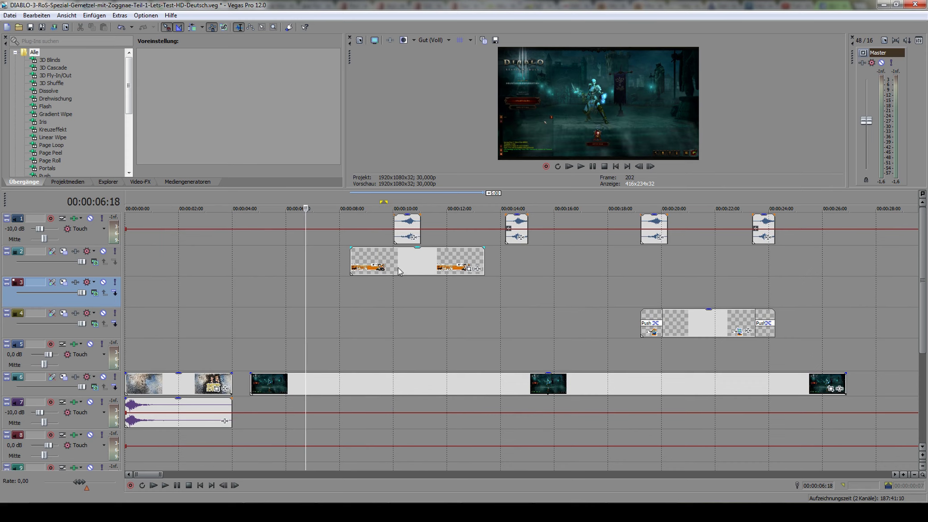
{"action": "left_click_drag", "start_coordinate": [403, 267], "coordinate": [448, 264]}
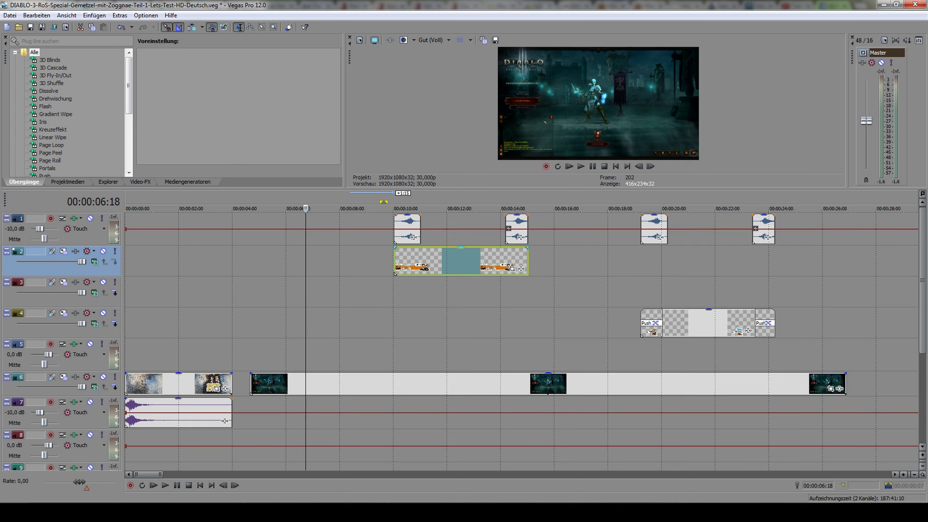
{"action": "mouse_move", "coordinate": [527, 261]}
{"action": "left_mouse_down"}
{"action": "mouse_move", "coordinate": [673, 261]}
{"action": "mouse_move", "coordinate": [452, 261]}
{"action": "mouse_move", "coordinate": [527, 261]}
{"action": "left_mouse_up"}
{"action": "mouse_move", "coordinate": [395, 261]}
{"action": "left_mouse_down"}
{"action": "mouse_move", "coordinate": [408, 261]}
{"action": "mouse_move", "coordinate": [394, 261]}
{"action": "left_mouse_up"}
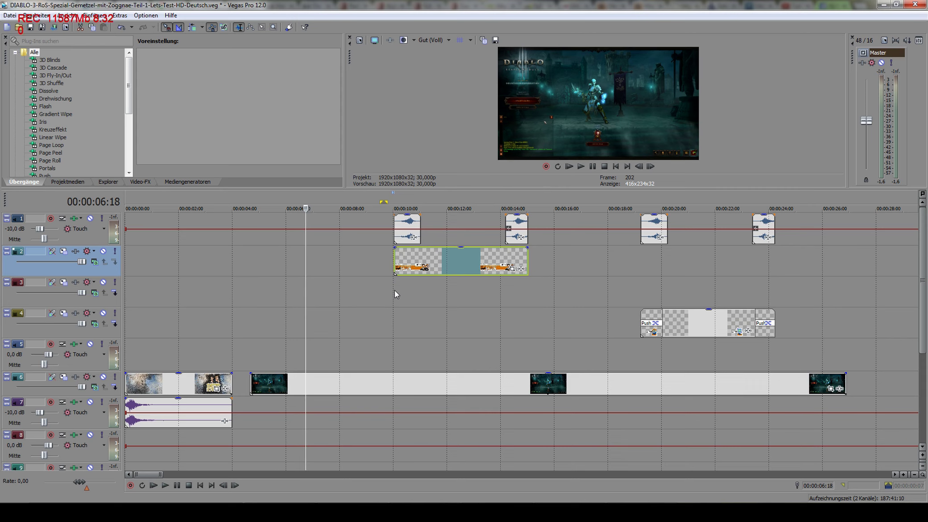
- Play back the beginning of the lower-third clip together with its sound effect, starting at 00:00:10:00
{"action": "scroll", "coordinate": [393, 287], "scroll_direction": "up", "scroll_amount": 2}
{"action": "left_click", "coordinate": [514, 291]}
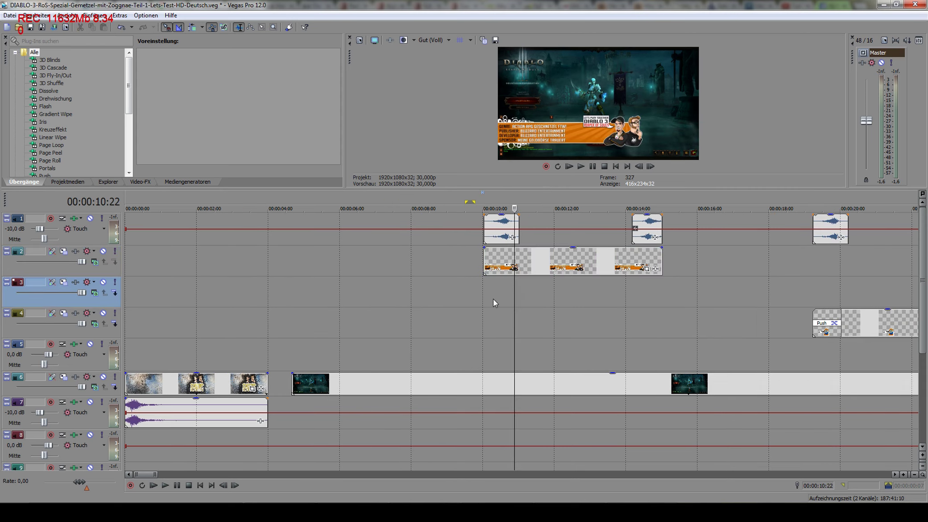
{"action": "scroll", "coordinate": [482, 301], "scroll_direction": "up", "scroll_amount": 3}
{"action": "left_click", "coordinate": [454, 288]}
{"action": "key", "text": "space"}
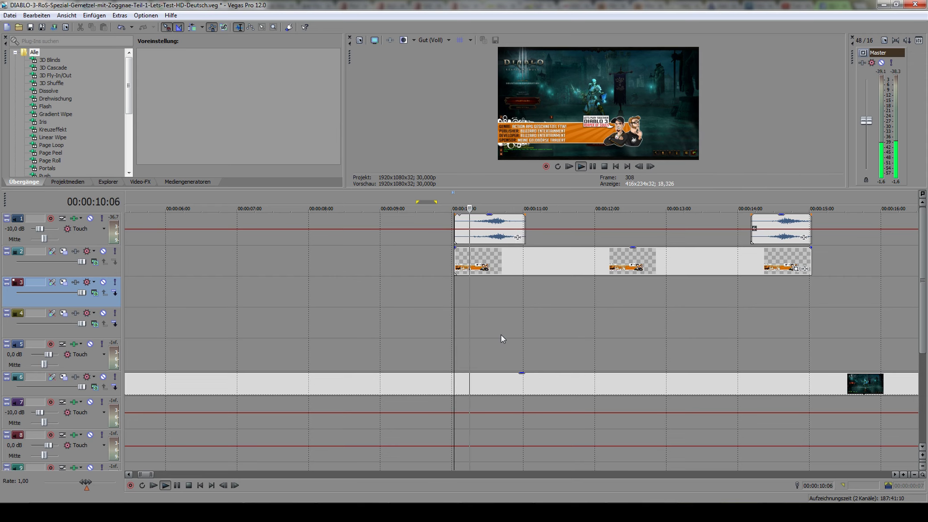
{"action": "key", "text": "space"}
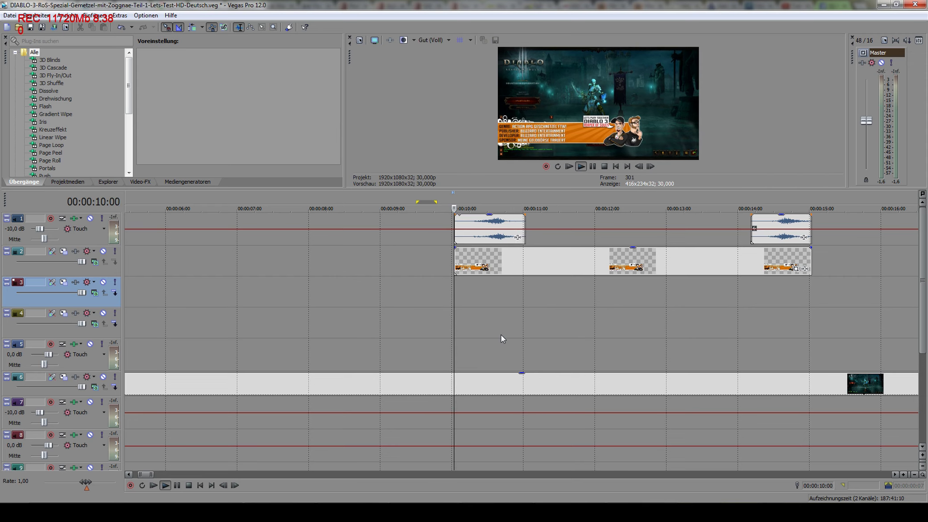
{"action": "key", "text": "space"}
{"action": "key", "text": "space"}
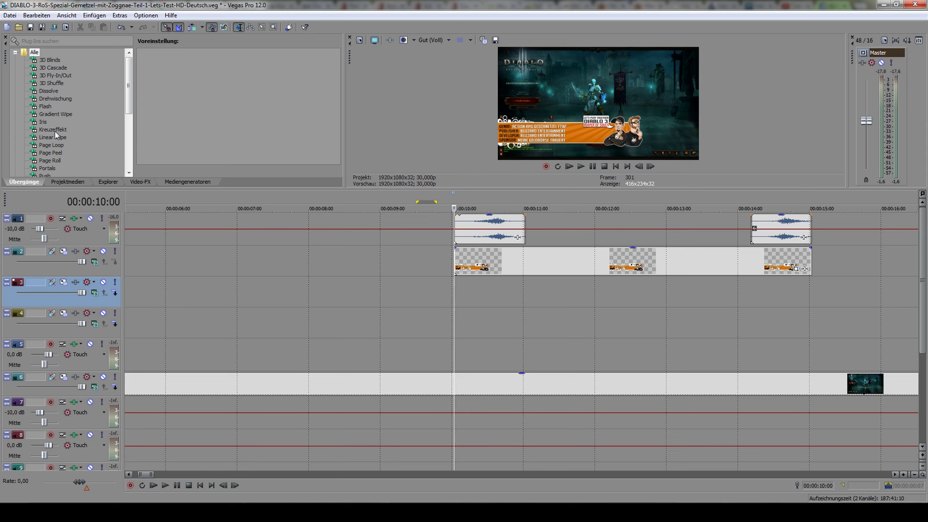
- Apply the Push transition preset "Nach rechts schieben" to the lower third's start and "Nach links schieben" to its end
{"action": "left_click_drag", "start_coordinate": [128, 92], "coordinate": [130, 104]}
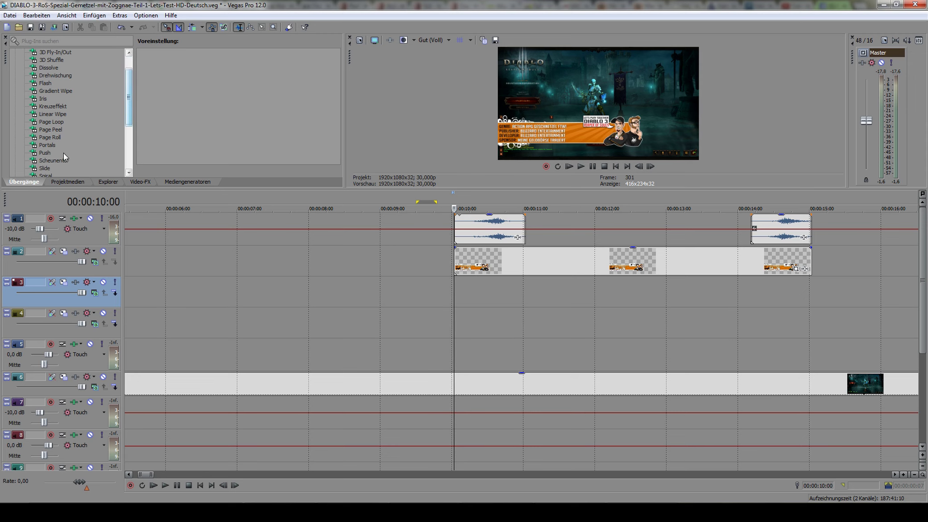
{"action": "left_click", "coordinate": [45, 152]}
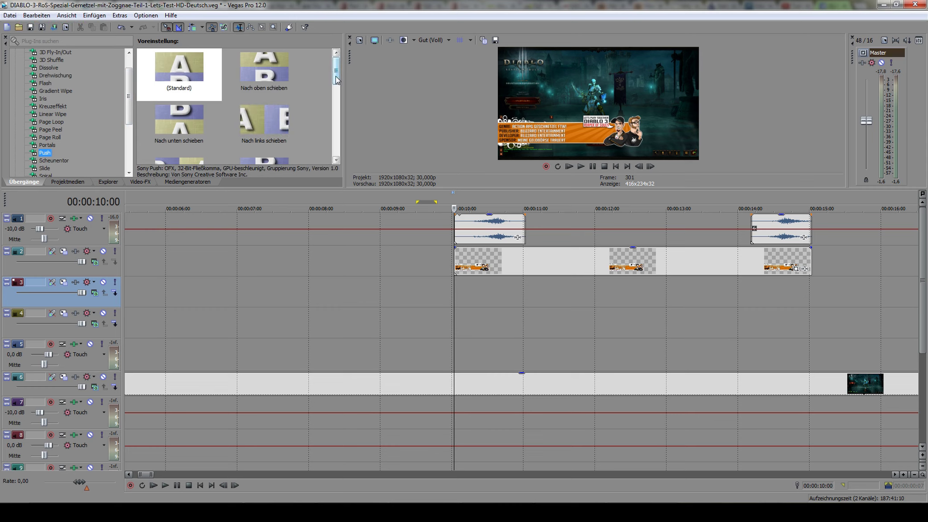
{"action": "left_click_drag", "start_coordinate": [335, 76], "coordinate": [173, 128]}
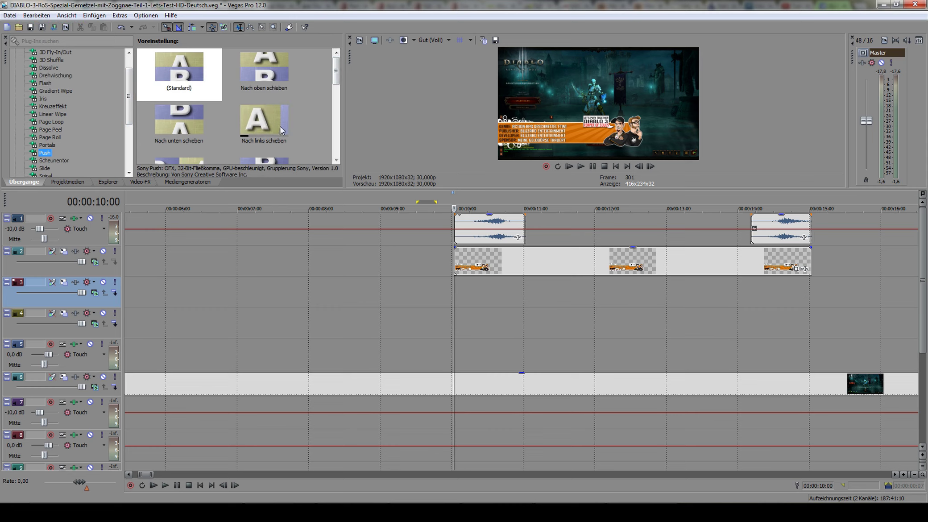
{"action": "left_click_drag", "start_coordinate": [335, 80], "coordinate": [336, 93]}
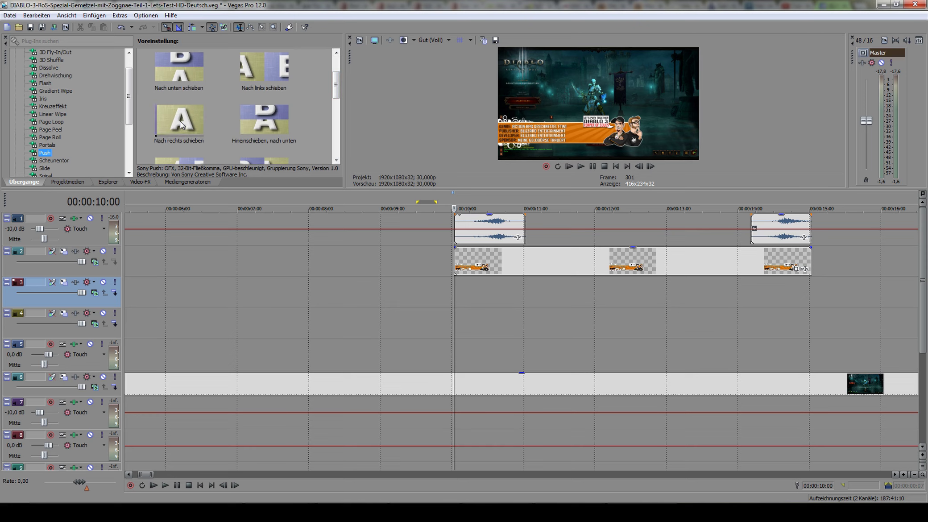
{"action": "left_click_drag", "start_coordinate": [180, 121], "coordinate": [224, 151]}
{"action": "left_click_drag", "start_coordinate": [338, 218], "coordinate": [473, 261]}
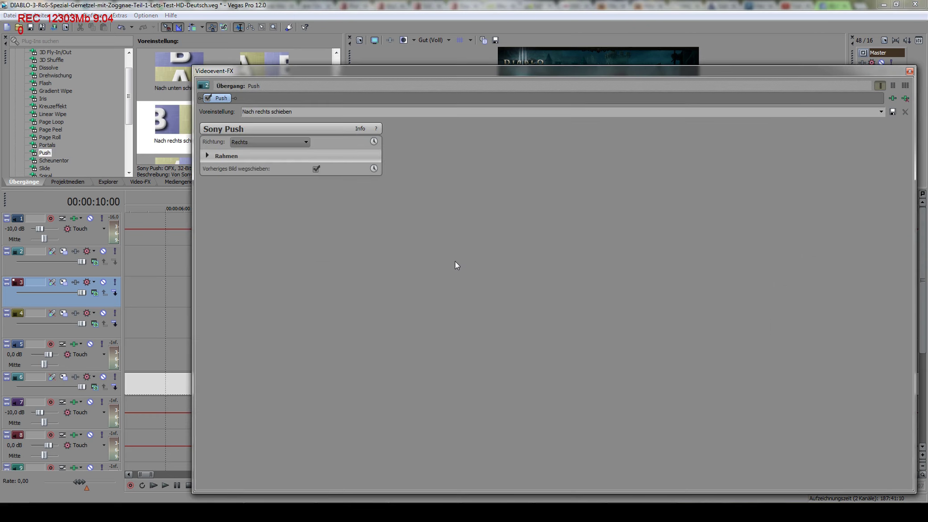
{"action": "left_click", "coordinate": [909, 73]}
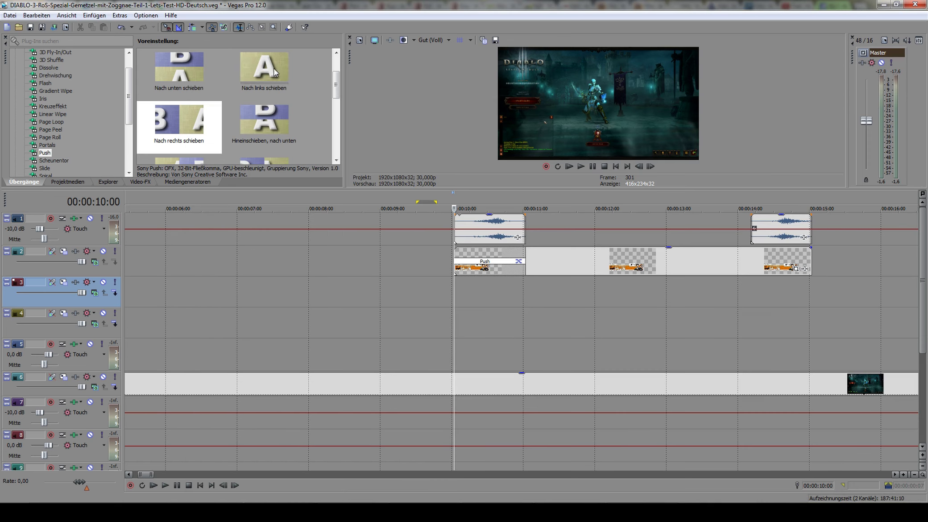
{"action": "left_click_drag", "start_coordinate": [258, 71], "coordinate": [809, 263]}
{"action": "left_click", "coordinate": [909, 73]}
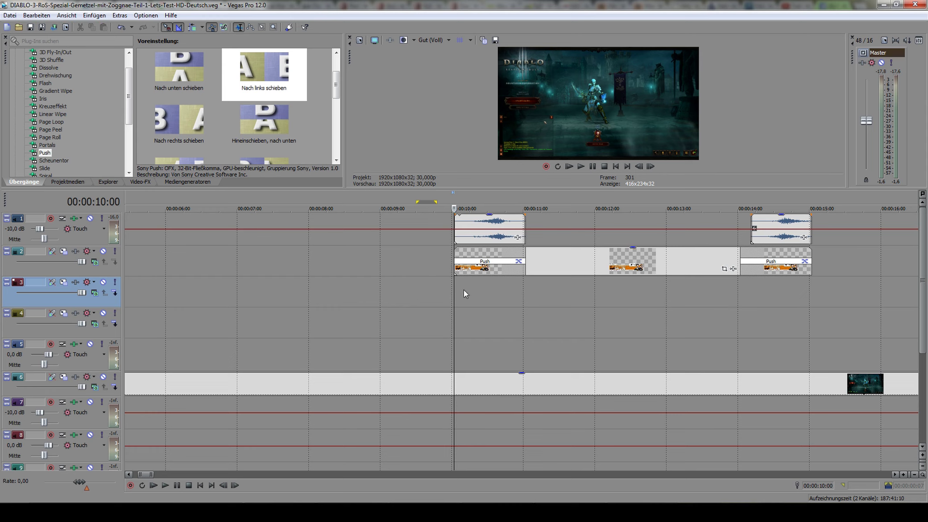
- Check the push-in against the first sound effect, and shorten the start transition to about 0.8 s and the end transition to about 0.55 s
{"action": "key", "text": "space"}
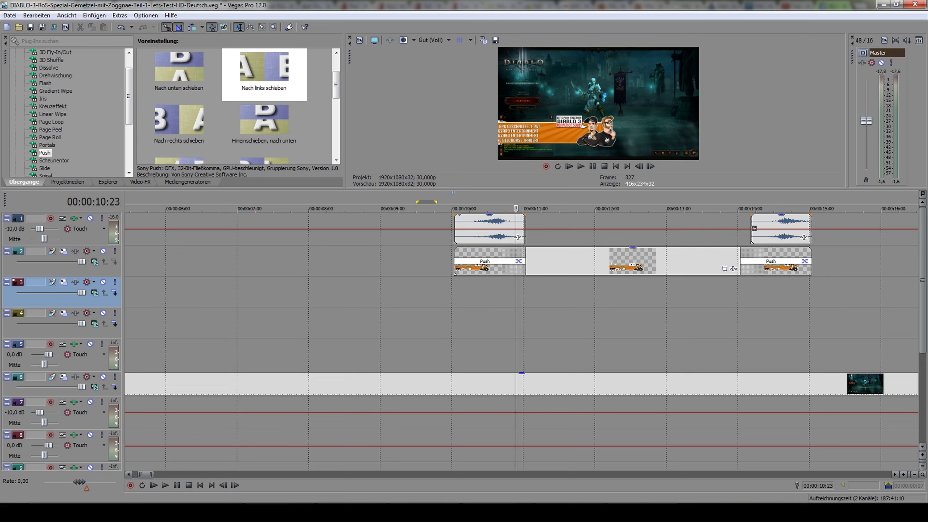
{"action": "key", "text": "Left"}
{"action": "key", "text": "Left"}
{"action": "key", "text": "Left"}
{"action": "key", "text": "Left"}
{"action": "key", "text": "Left"}
{"action": "key", "text": "Left"}
{"action": "key", "text": "Left"}
{"action": "key", "text": "Left"}
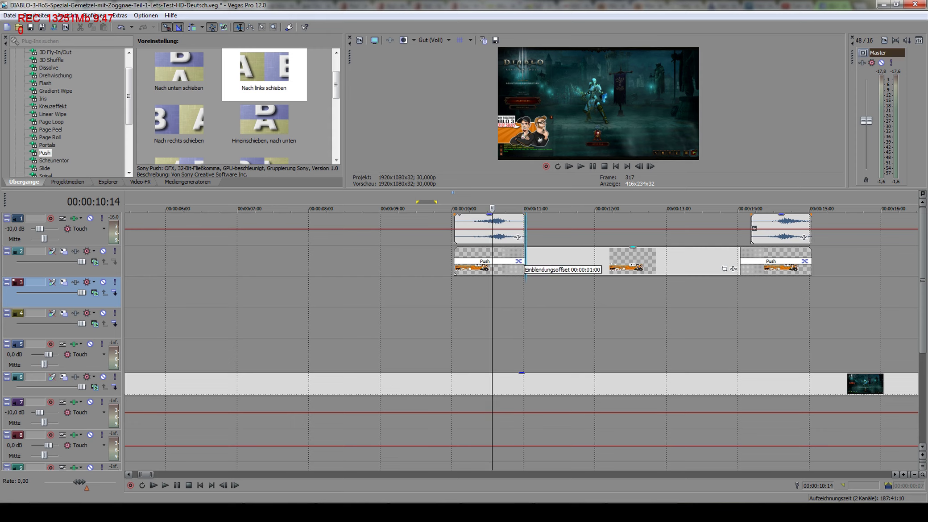
{"action": "left_click_drag", "start_coordinate": [524, 263], "coordinate": [511, 263]}
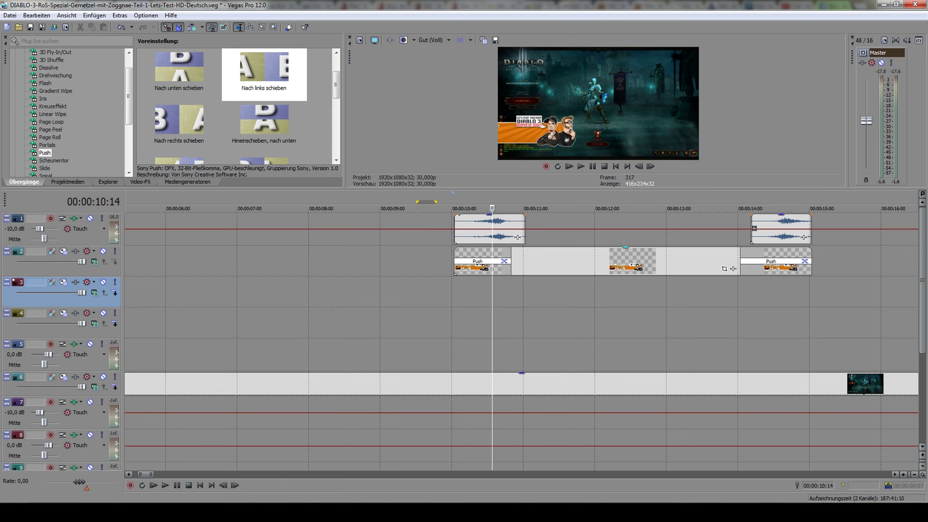
{"action": "left_click_drag", "start_coordinate": [738, 263], "coordinate": [771, 263]}
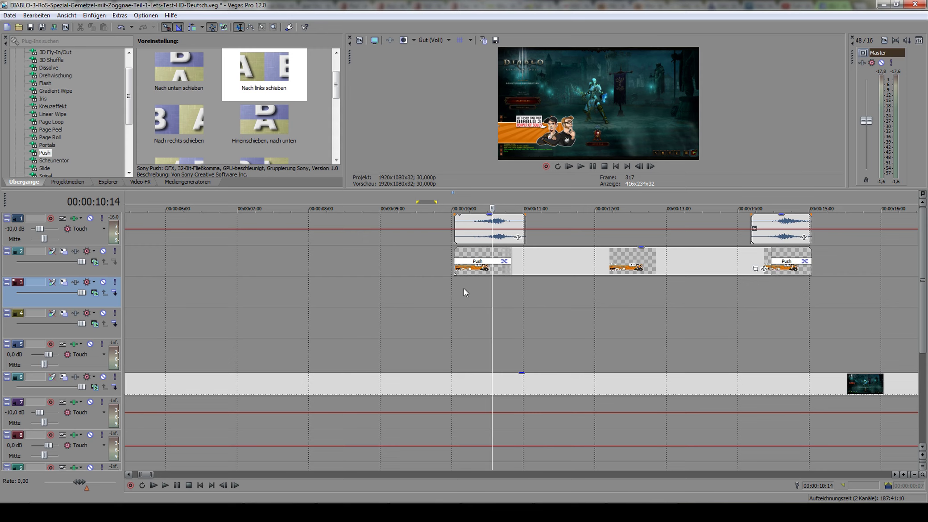
- Check the push animation of the lower third on track 2 and of the second graphic on track 4
{"action": "left_click_drag", "start_coordinate": [516, 208], "coordinate": [473, 209]}
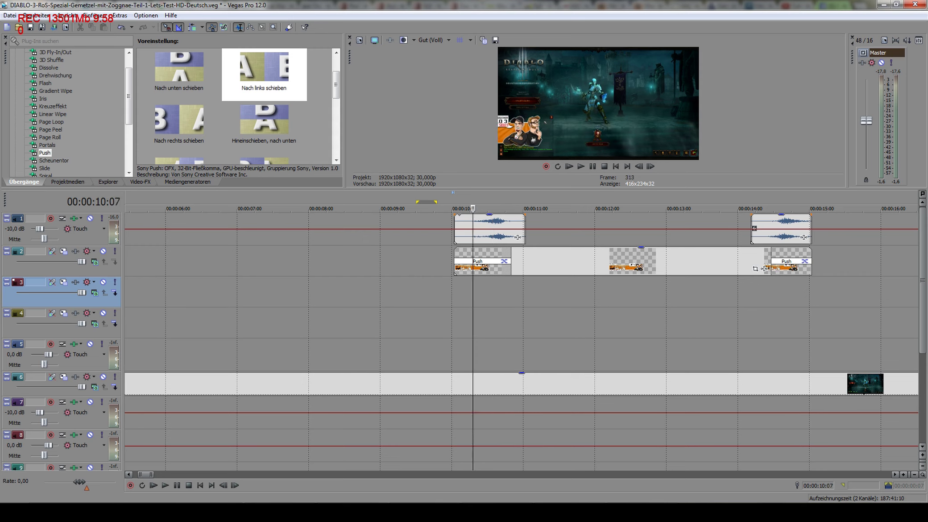
{"action": "scroll", "coordinate": [650, 310], "scroll_direction": "down", "scroll_amount": 5}
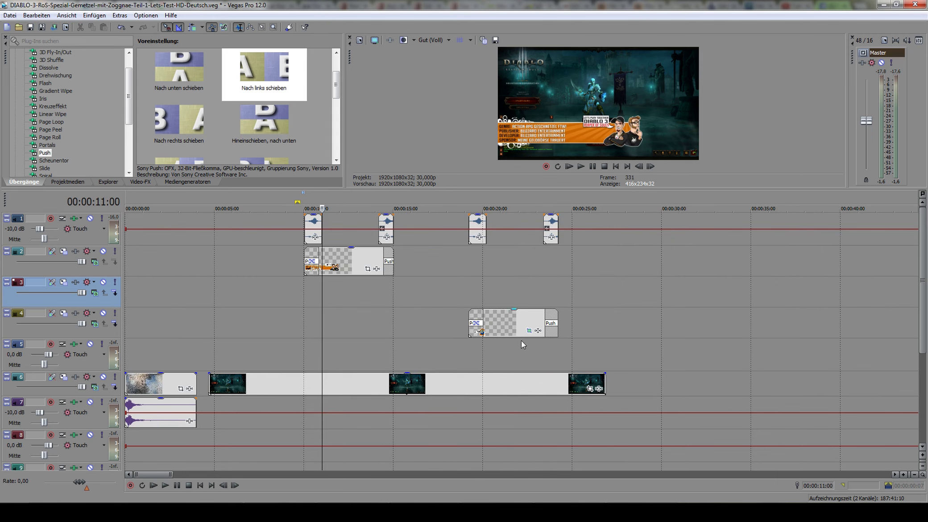
{"action": "left_click", "coordinate": [482, 349]}
{"action": "scroll", "coordinate": [504, 349], "scroll_direction": "up", "scroll_amount": 3}
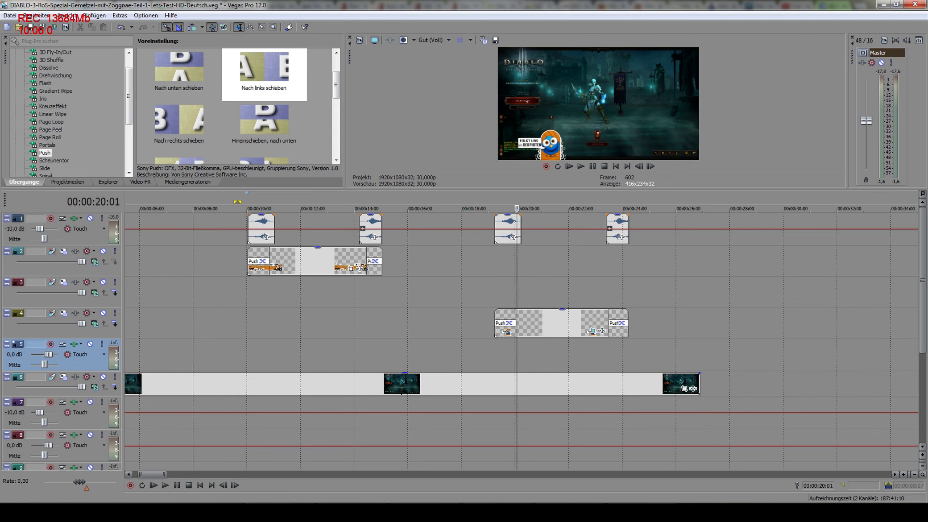
{"action": "scroll", "coordinate": [445, 329], "scroll_direction": "down", "scroll_amount": 3}
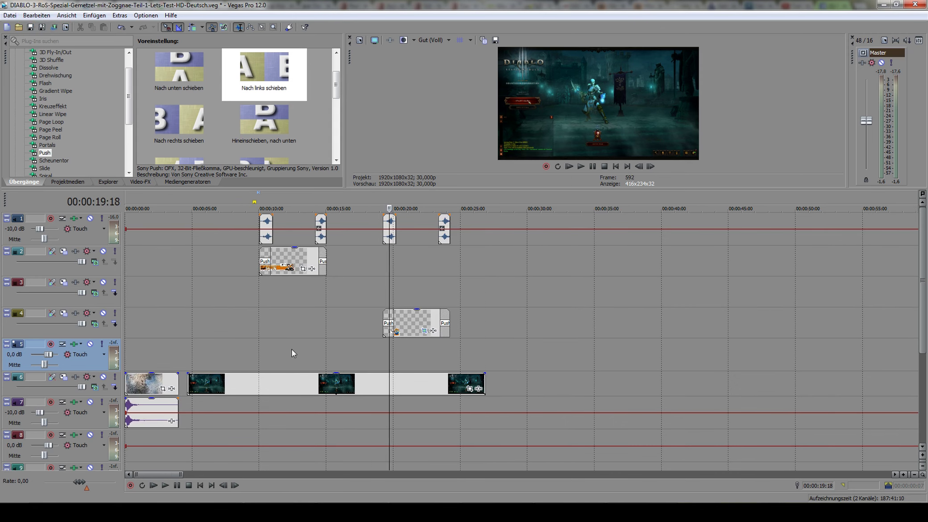
{"action": "left_click", "coordinate": [188, 336]}
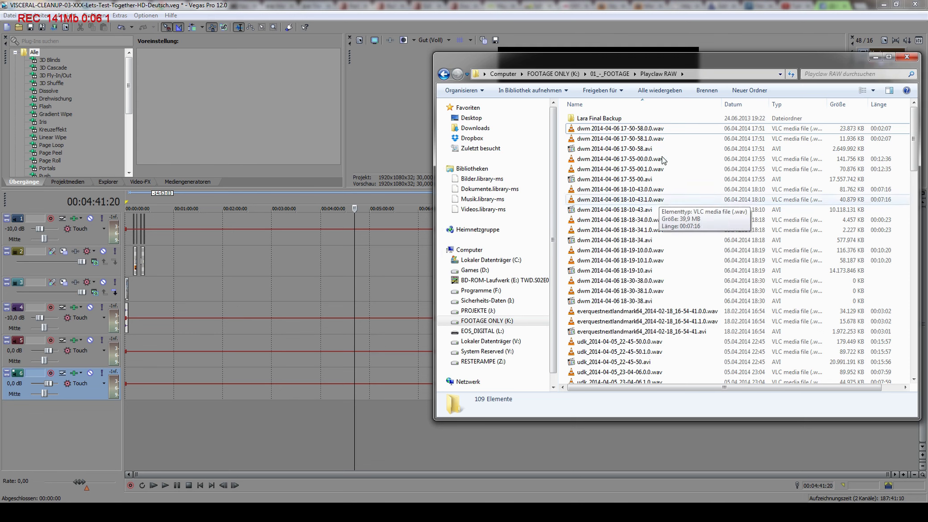
- Add udk_2014-04-05_22-45-50.avi from the Playclaw RAW folder to track 3, starting at about 51 seconds
{"action": "scroll", "coordinate": [624, 290], "scroll_direction": "down", "scroll_amount": 3}
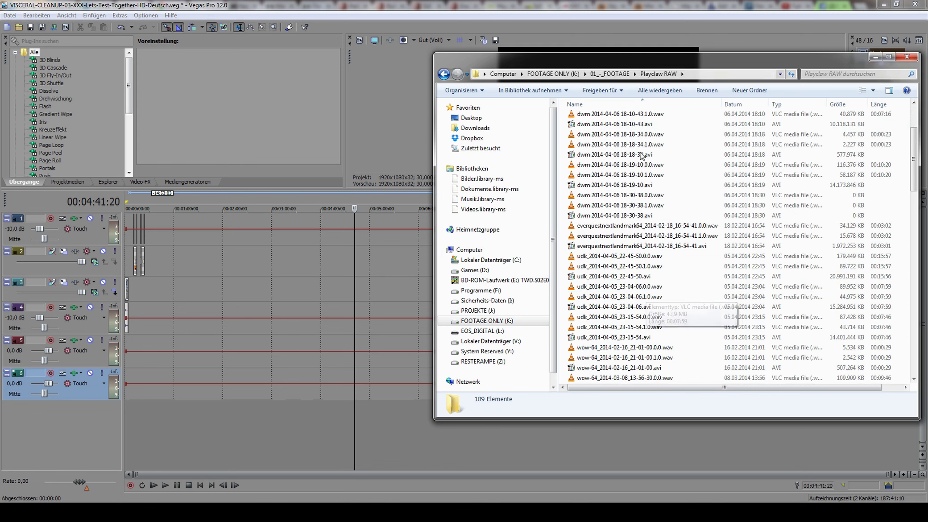
{"action": "mouse_move", "coordinate": [667, 63]}
{"action": "left_mouse_down"}
{"action": "mouse_move", "coordinate": [683, 55]}
{"action": "mouse_move", "coordinate": [671, 59]}
{"action": "left_mouse_up"}
{"action": "left_click", "coordinate": [584, 274]}
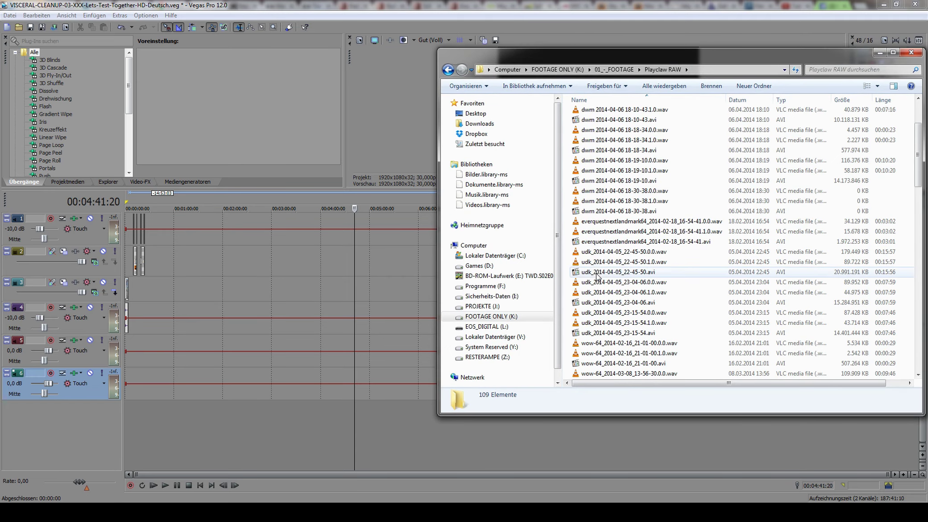
{"action": "left_click_drag", "start_coordinate": [585, 274], "coordinate": [255, 266]}
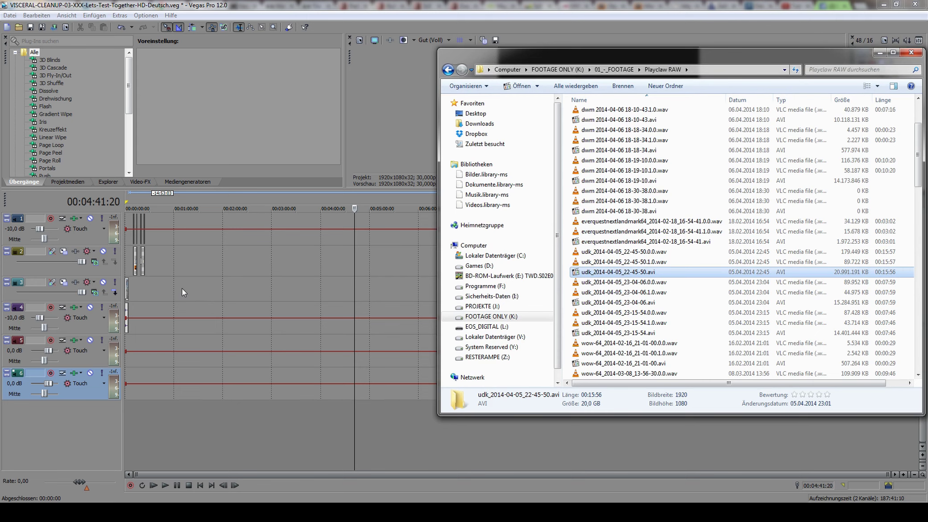
{"action": "left_click_drag", "start_coordinate": [211, 291], "coordinate": [182, 288]}
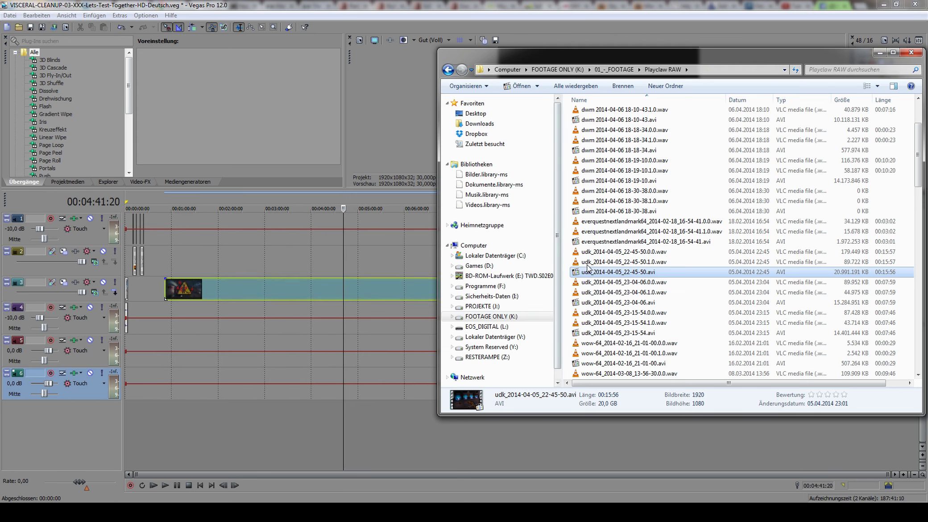
- Add udk_2014-04-05_22-45-50.1.0.wav to track 5 and udk_2014-04-05_22-45-50.0.0.wav to track 6, both aligned with the start of the gameplay video
{"action": "left_click_drag", "start_coordinate": [624, 262], "coordinate": [295, 350]}
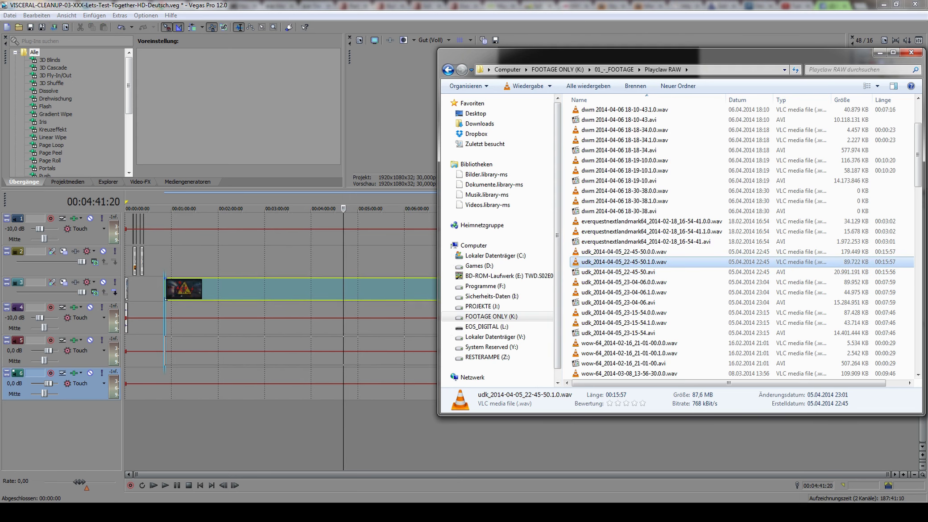
{"action": "left_click_drag", "start_coordinate": [166, 350], "coordinate": [166, 350]}
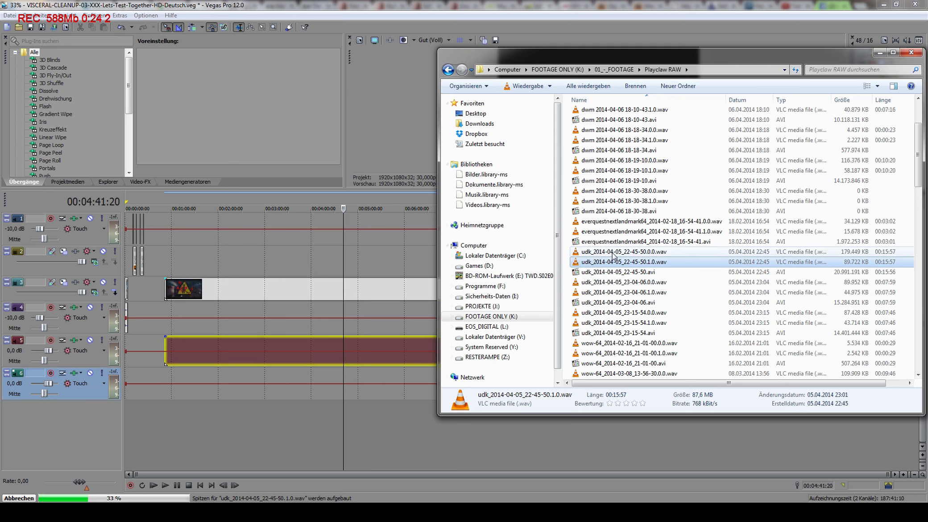
{"action": "left_click_drag", "start_coordinate": [615, 253], "coordinate": [166, 383]}
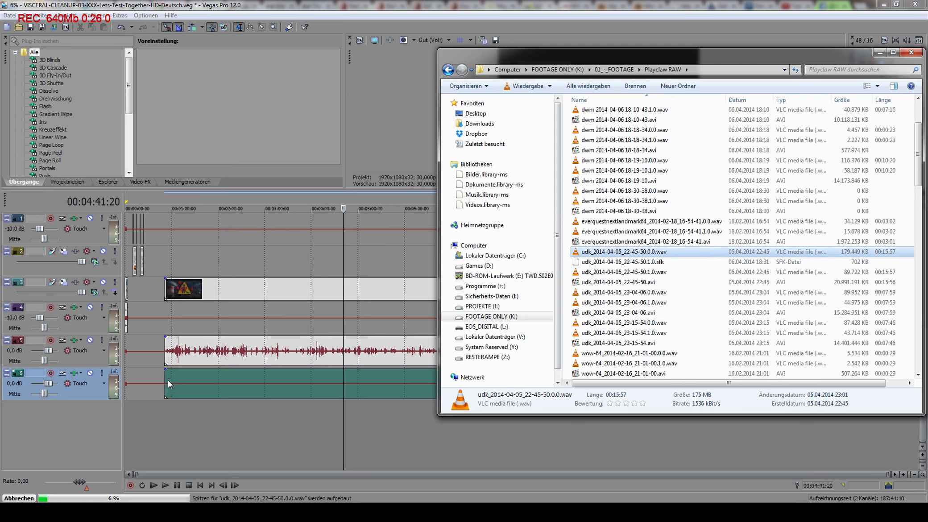
{"action": "left_click", "coordinate": [174, 426]}
{"action": "scroll", "coordinate": [174, 428], "scroll_direction": "down", "scroll_amount": 3}
{"action": "left_click", "coordinate": [131, 427]}
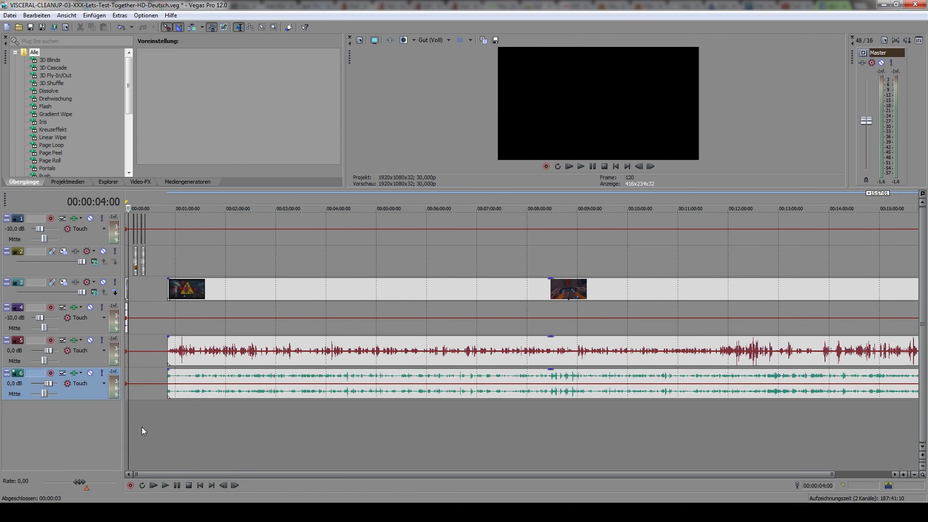
- Look over the intro at the timeline start, the first seconds of the gameplay video and the audio on track 5
{"action": "scroll", "coordinate": [143, 429], "scroll_direction": "up", "scroll_amount": 5}
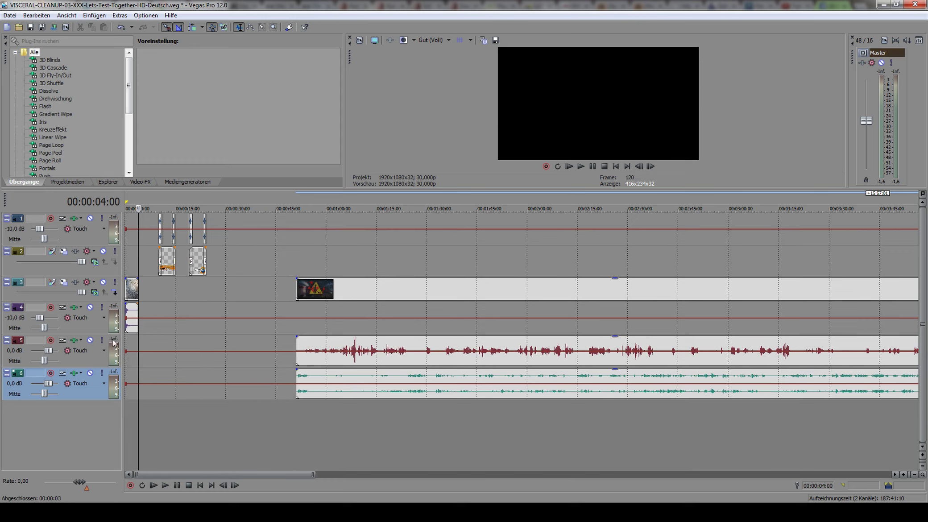
{"action": "left_click", "coordinate": [127, 408]}
{"action": "scroll", "coordinate": [127, 412], "scroll_direction": "up", "scroll_amount": 2}
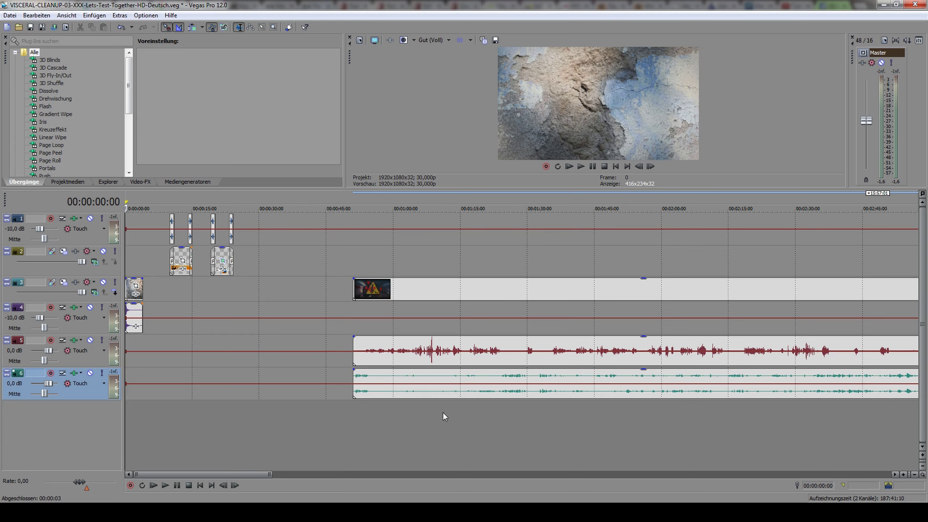
{"action": "left_click", "coordinate": [363, 405]}
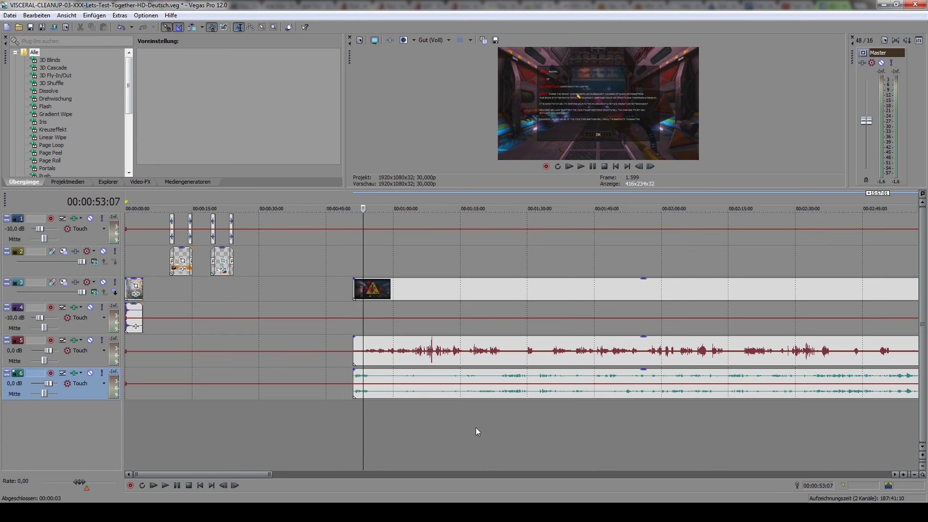
{"action": "left_click", "coordinate": [444, 414]}
{"action": "left_click", "coordinate": [424, 415]}
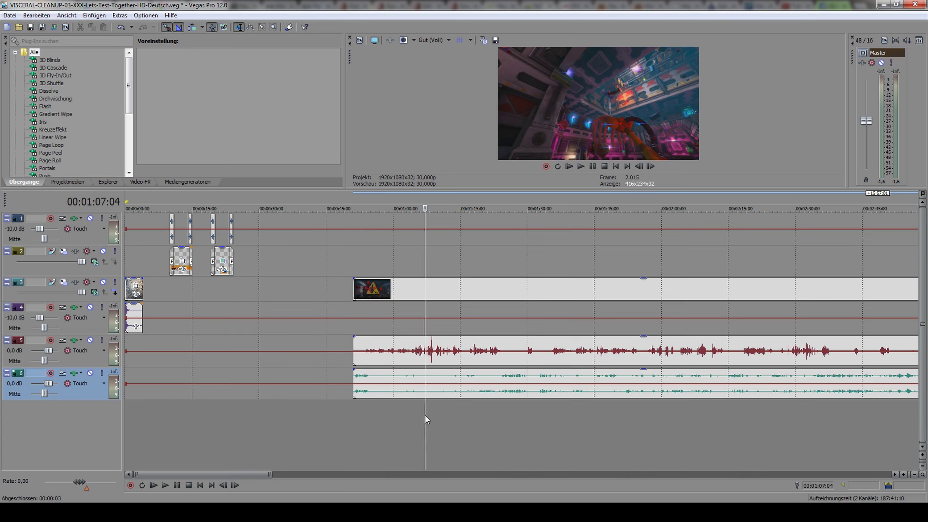
{"action": "left_click", "coordinate": [13, 349]}
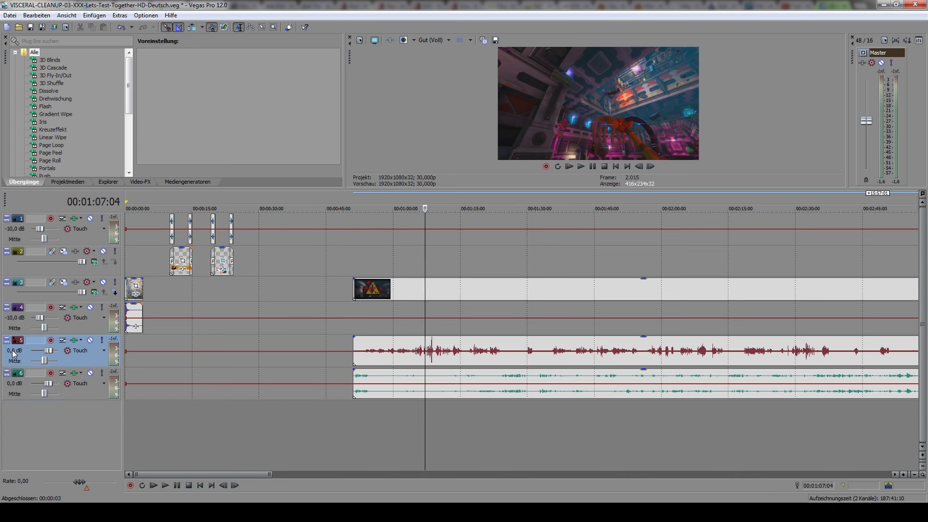
{"action": "left_click", "coordinate": [12, 350]}
{"action": "scroll", "coordinate": [48, 350], "scroll_direction": "up", "scroll_amount": 2}
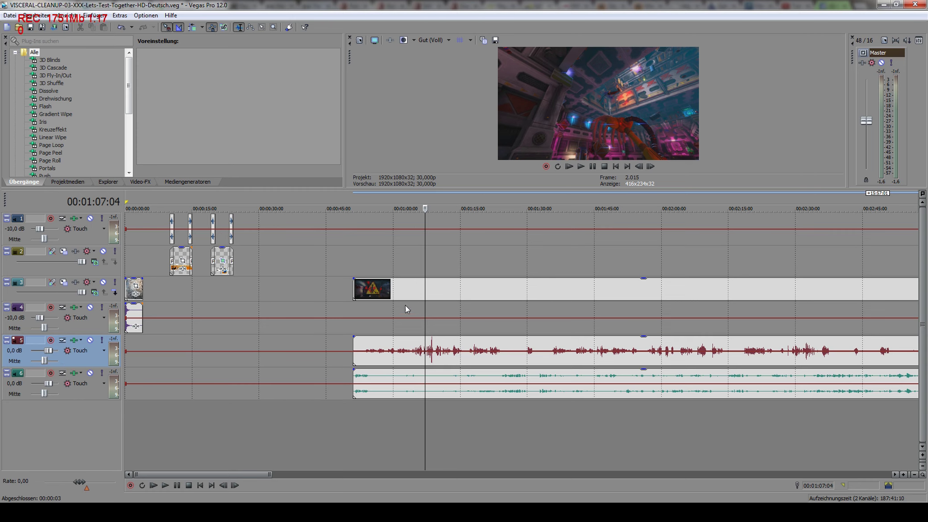
- Move the gameplay video together with its two audio clips so that they start directly after the intro, at 4 seconds
{"action": "left_click", "coordinate": [401, 291]}
{"action": "left_click", "coordinate": [479, 347], "text": "ctrl"}
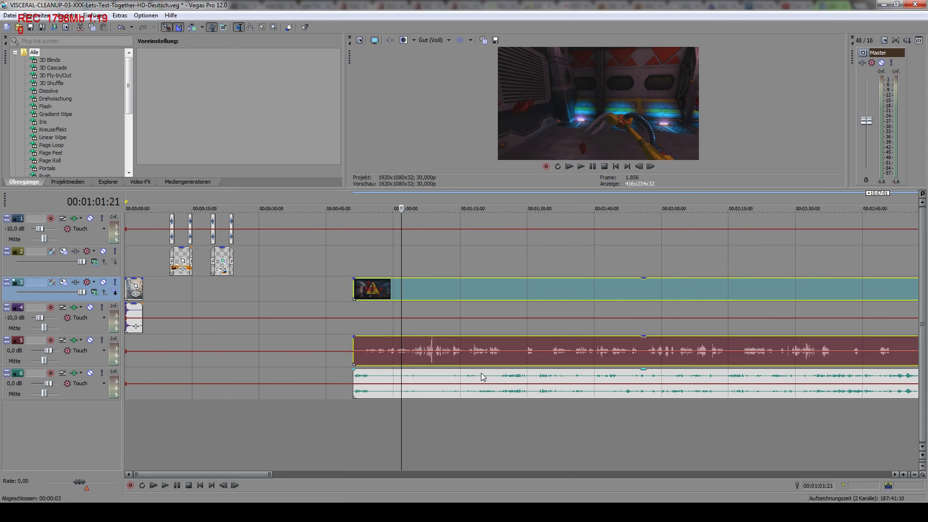
{"action": "left_click", "coordinate": [481, 373], "text": "ctrl"}
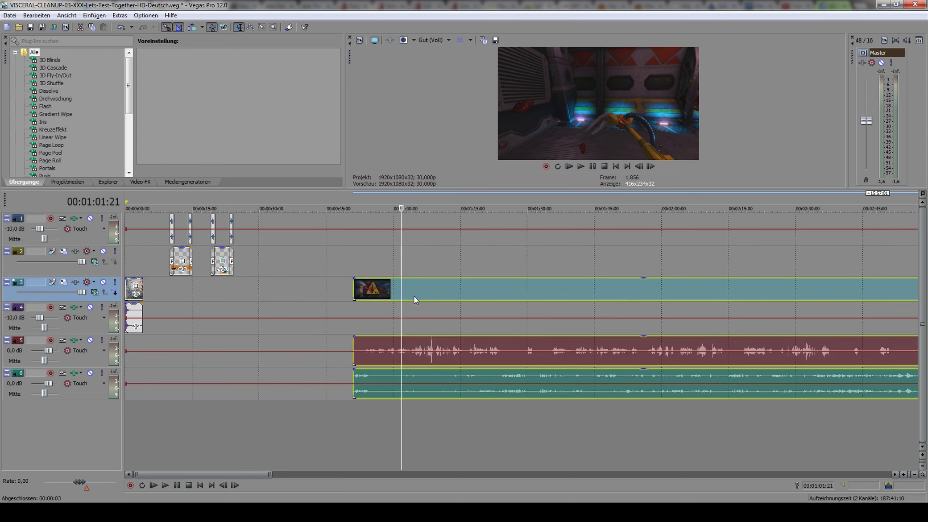
{"action": "left_click_drag", "start_coordinate": [414, 297], "coordinate": [218, 294]}
{"action": "left_click", "coordinate": [144, 407]}
{"action": "scroll", "coordinate": [155, 403], "scroll_direction": "up", "scroll_amount": 6}
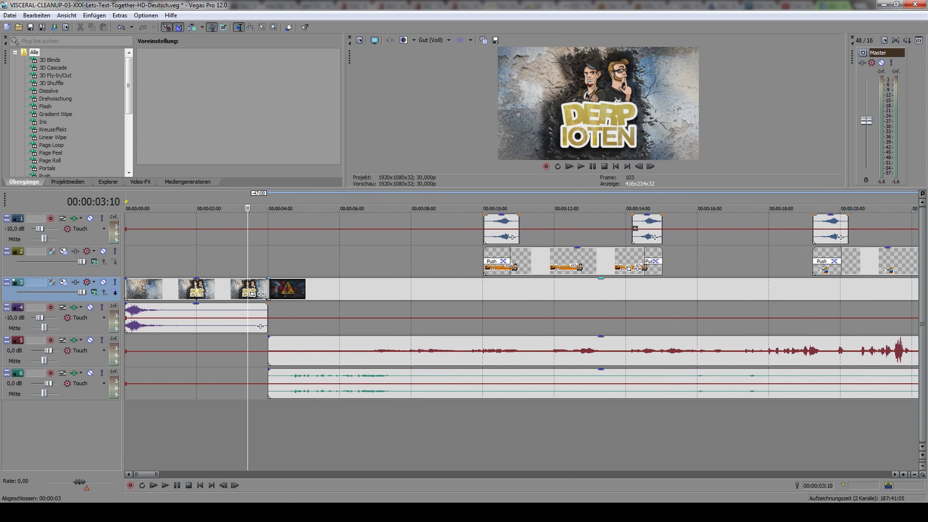
- Give the gameplay video on track 3 a fade-in of about 00:00:02:22 and a fade-out at its end
{"action": "left_click_drag", "start_coordinate": [269, 278], "coordinate": [366, 279]}
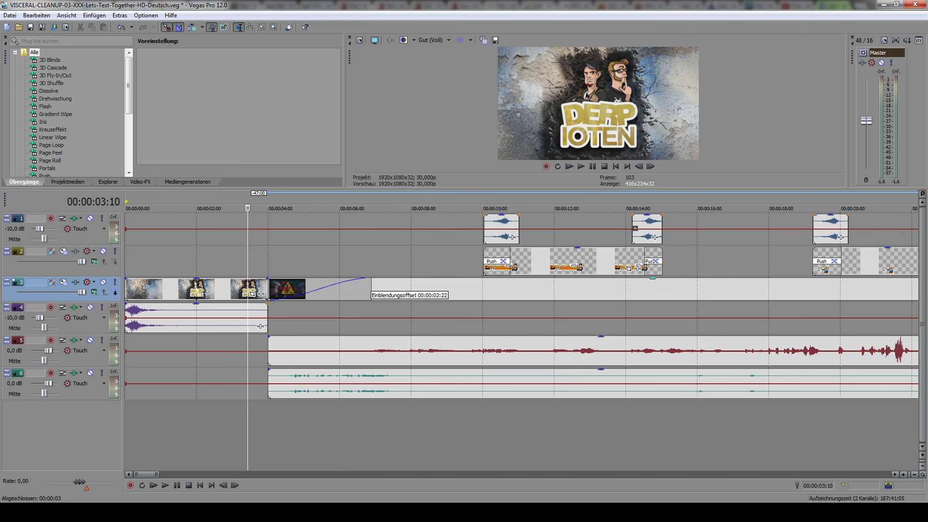
{"action": "scroll", "coordinate": [646, 302], "scroll_direction": "down", "scroll_amount": 10}
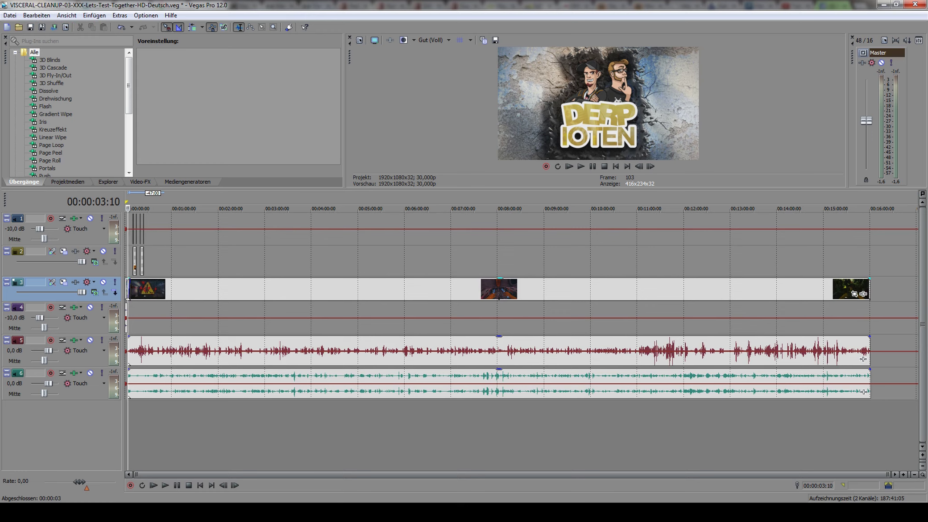
{"action": "mouse_move", "coordinate": [867, 277]}
{"action": "left_mouse_down"}
{"action": "mouse_move", "coordinate": [855, 279]}
{"action": "mouse_move", "coordinate": [858, 292]}
{"action": "mouse_move", "coordinate": [869, 280]}
{"action": "left_mouse_up"}
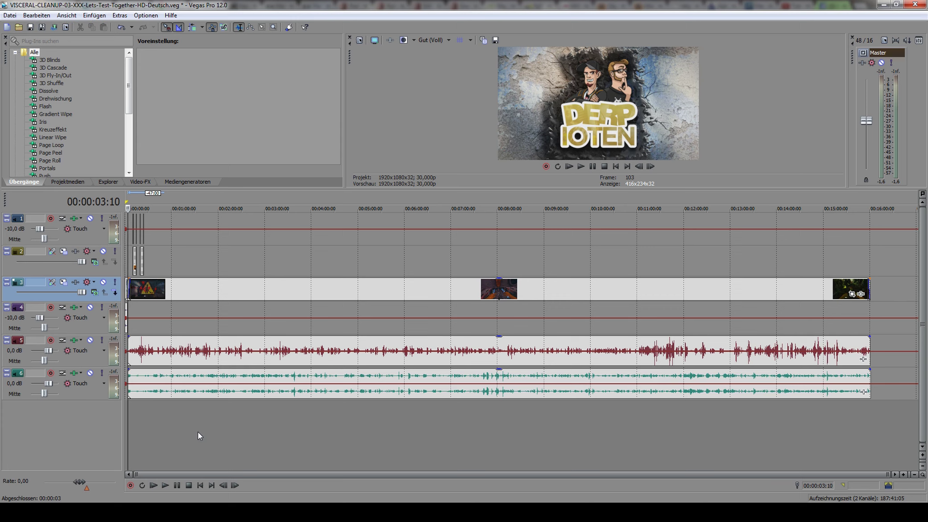
{"action": "scroll", "coordinate": [178, 408], "scroll_direction": "up", "scroll_amount": 5}
{"action": "scroll", "coordinate": [178, 409], "scroll_direction": "up", "scroll_amount": 5}
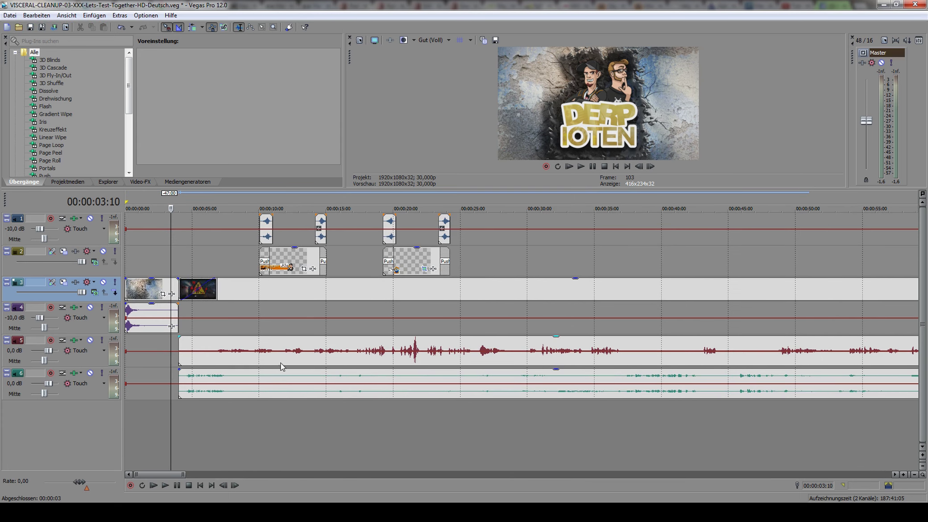
{"action": "scroll", "coordinate": [241, 397], "scroll_direction": "down", "scroll_amount": 10}
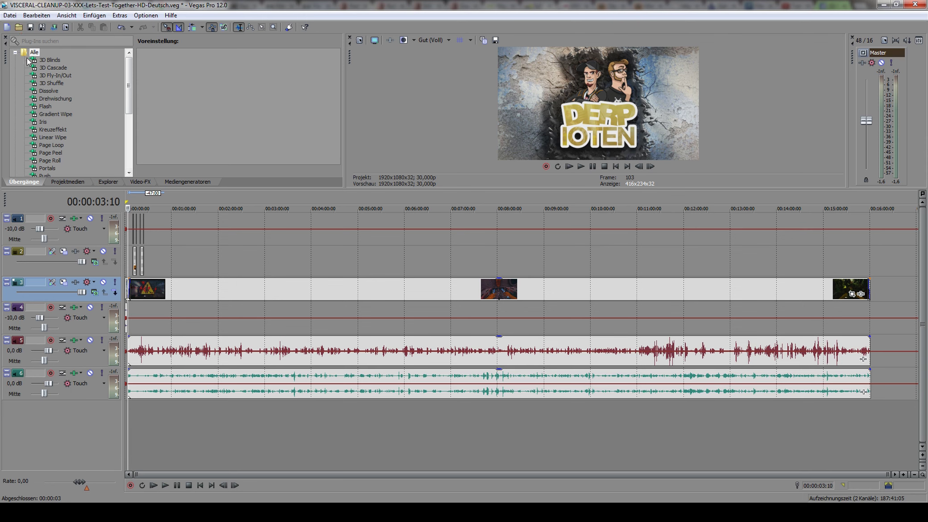
- Save the project in the UP folder as VISCERAL-CLEANUP-04-XXX-Lets-Test-Together-HD-Deutsch.veg and select the saved file in Windows Explorer
{"action": "left_click", "coordinate": [10, 16]}
{"action": "left_click", "coordinate": [35, 70]}
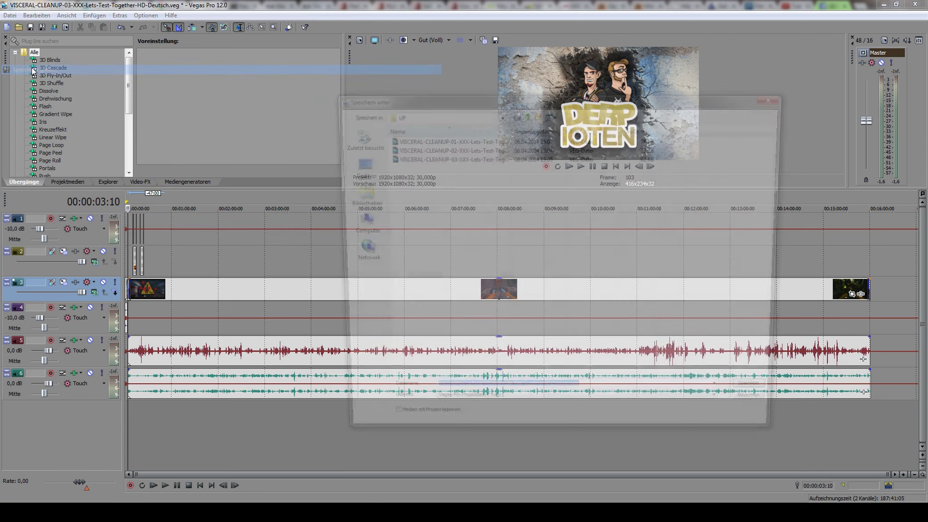
{"action": "left_click", "coordinate": [454, 116]}
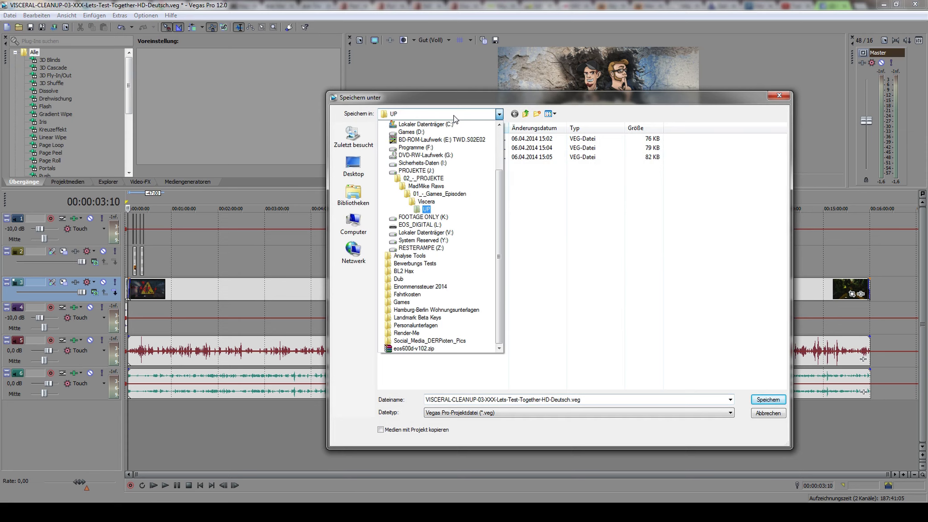
{"action": "left_click", "coordinate": [417, 208]}
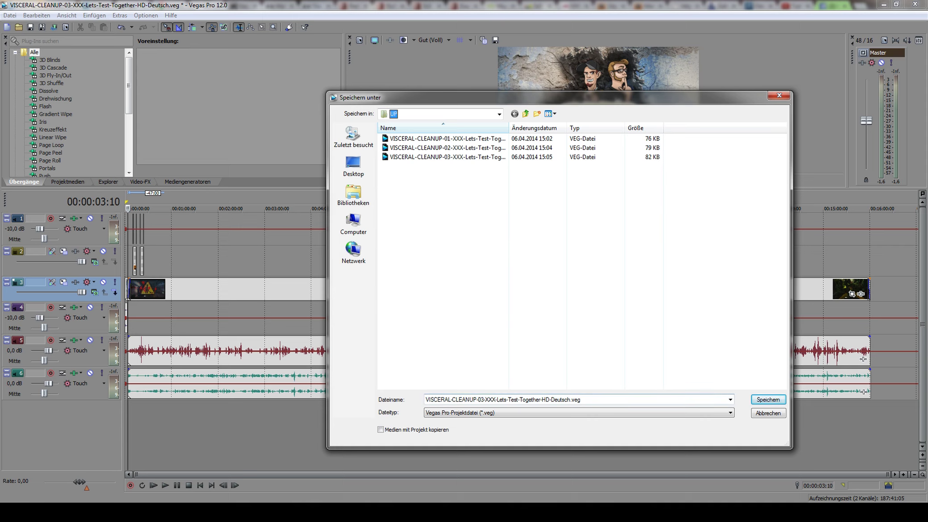
{"action": "left_click", "coordinate": [484, 399]}
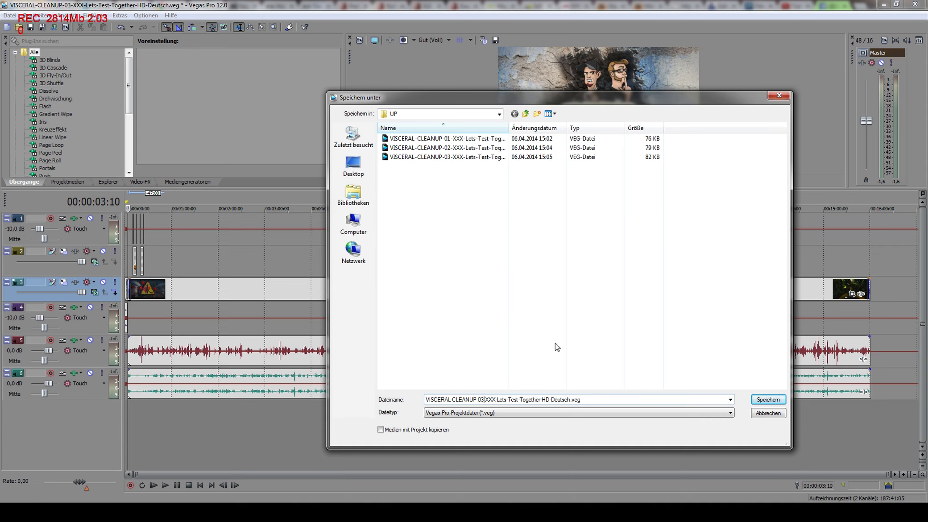
{"action": "key", "text": "BackSpace"}
{"action": "type", "text": "4"}
{"action": "left_click", "coordinate": [485, 400]}
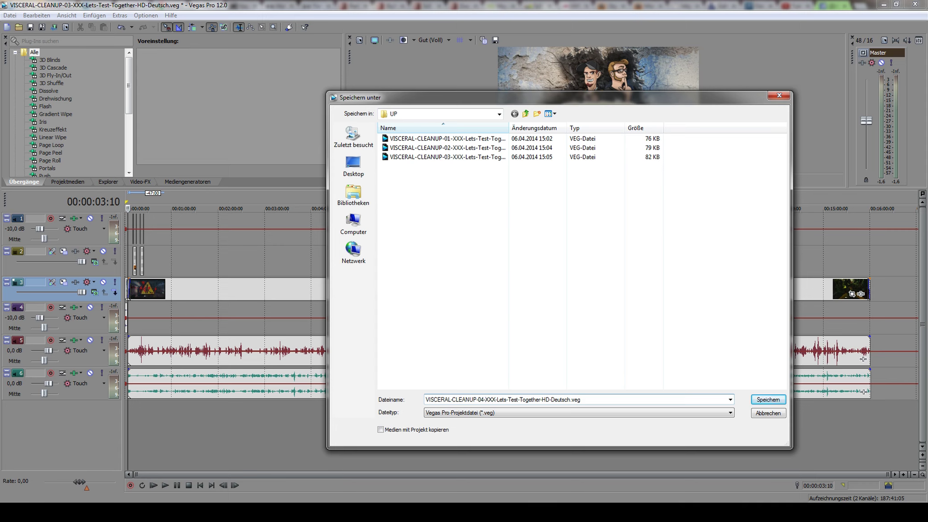
{"action": "left_click", "coordinate": [767, 400]}
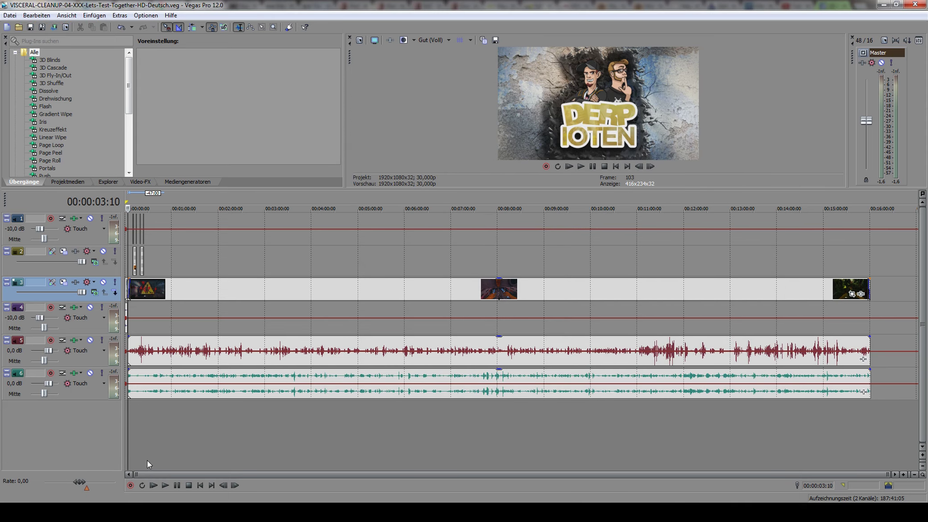
{"action": "key", "text": "alt+Tab"}
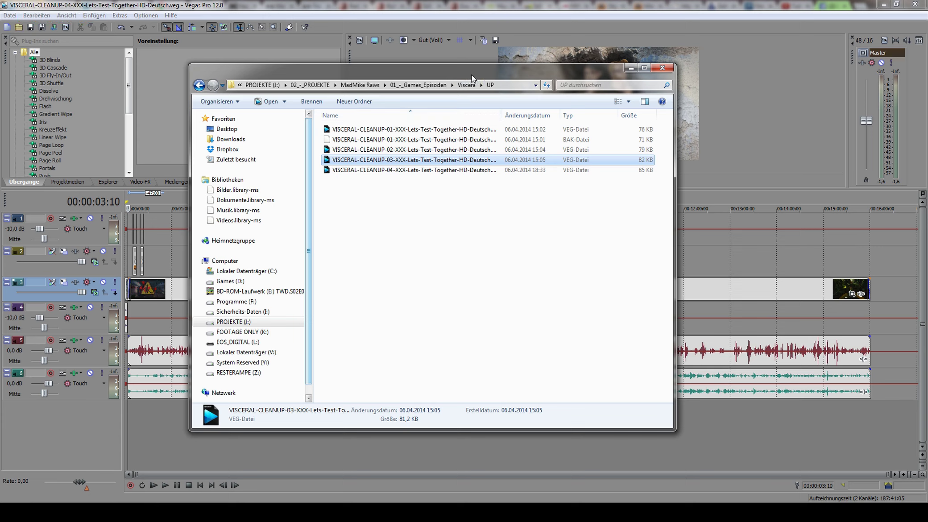
{"action": "left_click", "coordinate": [380, 171]}
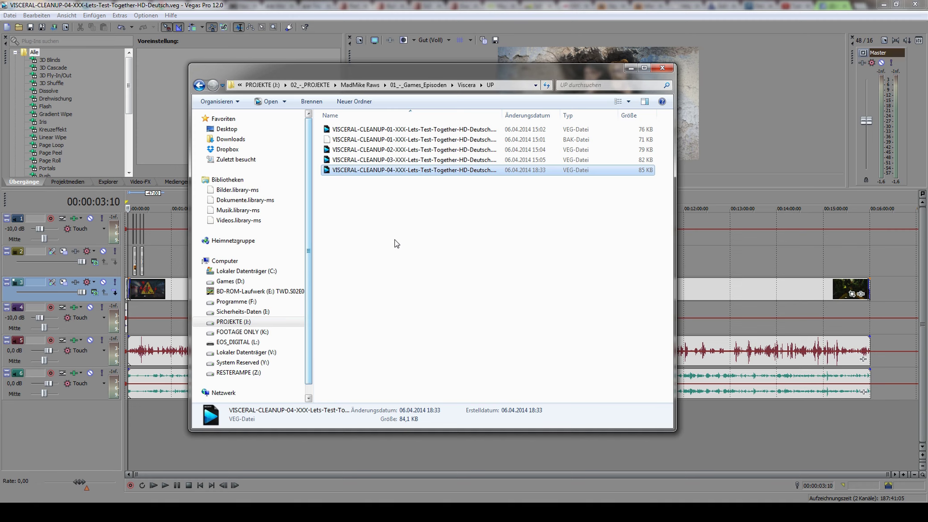
- Open the saved VISCERAL-CLEANUP-04 project in a second Vegas instance, ignoring all missing files and leaving them offline
{"action": "double_click", "coordinate": [370, 171]}
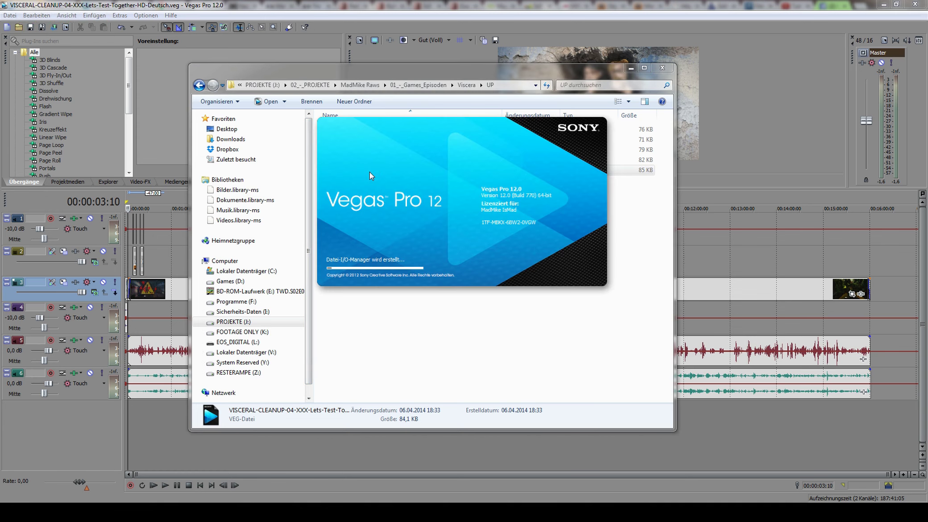
{"action": "left_click", "coordinate": [91, 79]}
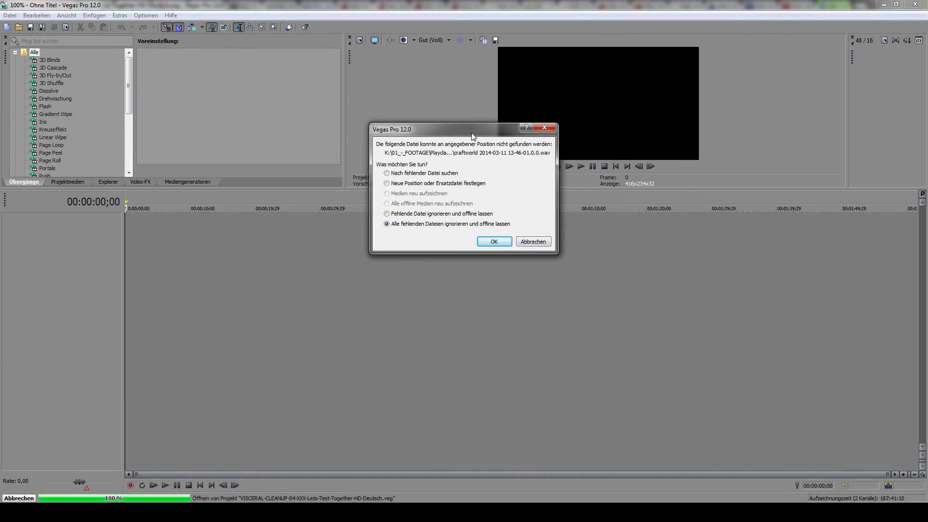
{"action": "left_click", "coordinate": [496, 243]}
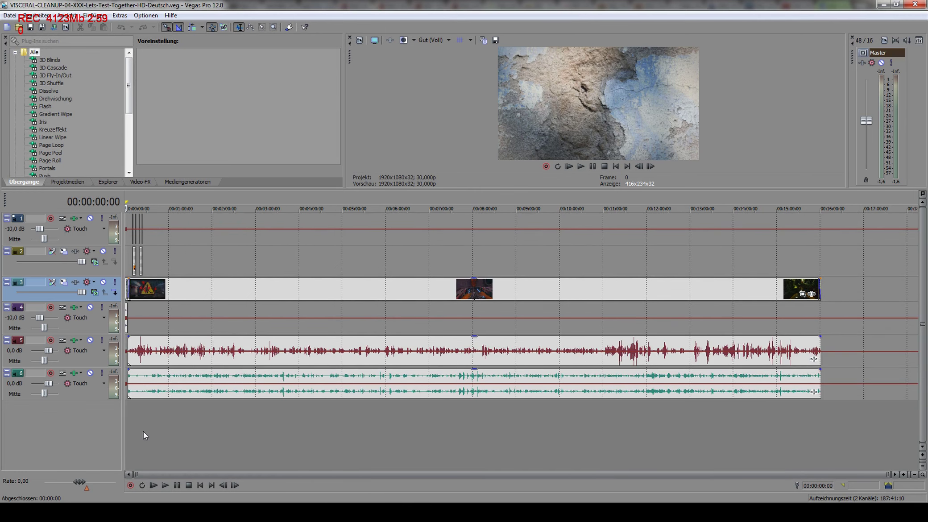
- Replace the old gameplay video and audio with udk_2014-04-05_23-04-06.avi on track 3, its 1.0.wav on track 5 and its 0.0.wav on track 6
{"action": "left_click", "coordinate": [229, 292]}
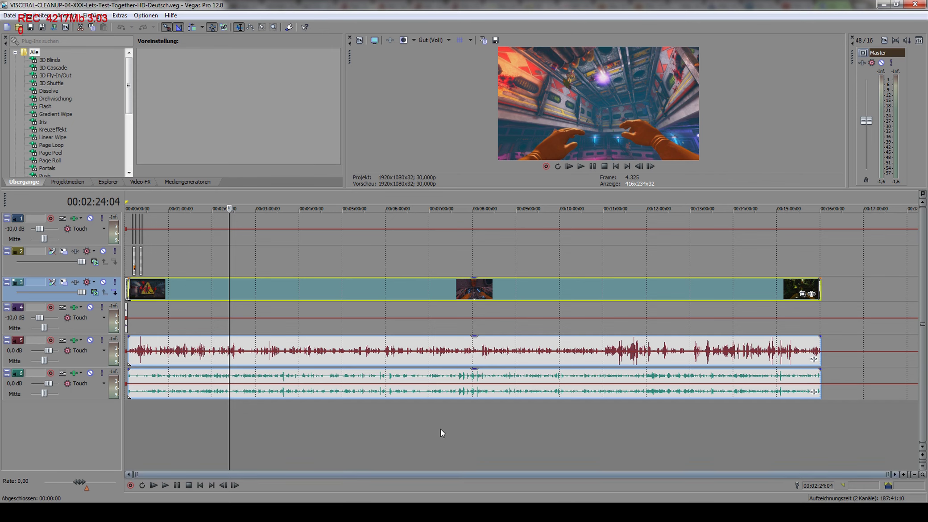
{"action": "key", "text": "Delete"}
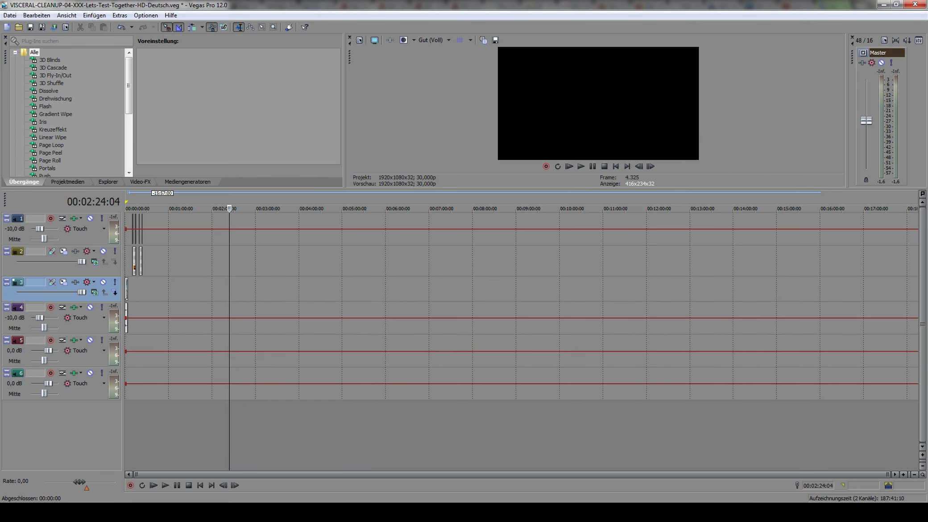
{"action": "key", "text": "alt+Tab"}
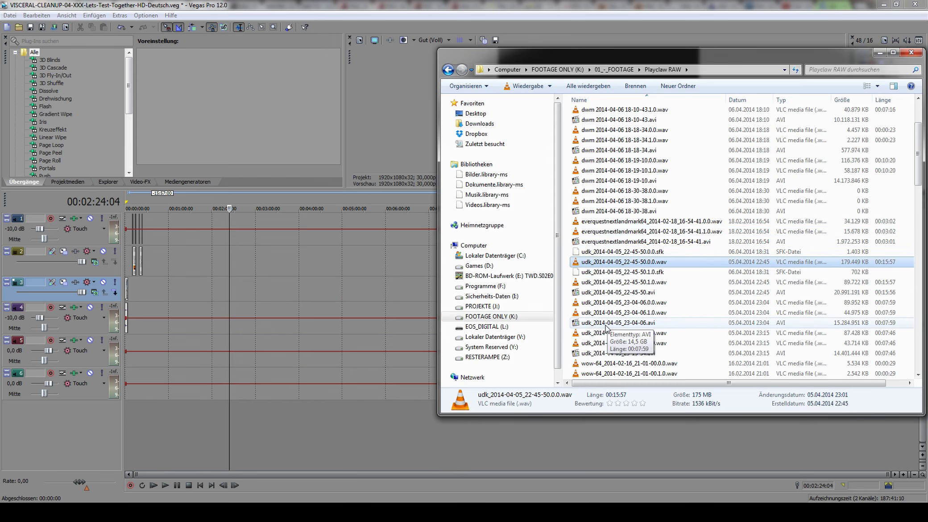
{"action": "left_click_drag", "start_coordinate": [606, 328], "coordinate": [198, 350]}
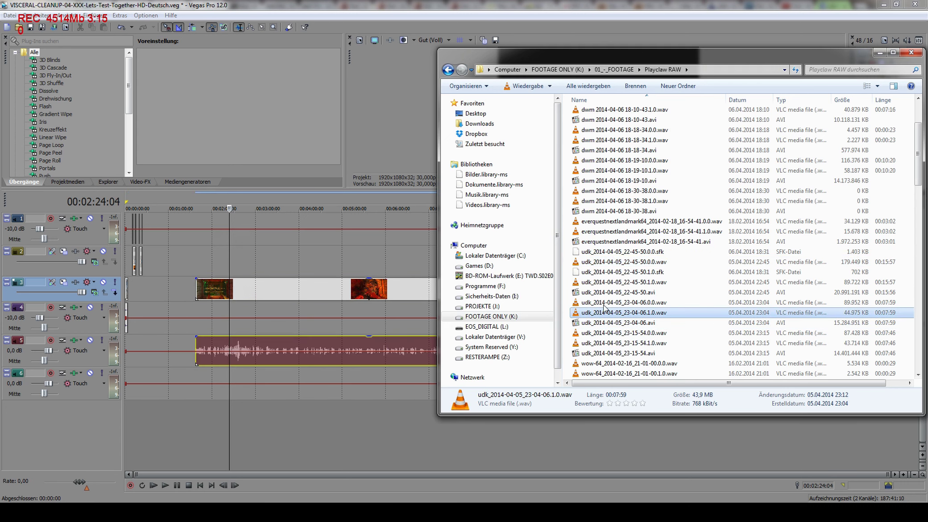
{"action": "left_click_drag", "start_coordinate": [605, 303], "coordinate": [199, 383]}
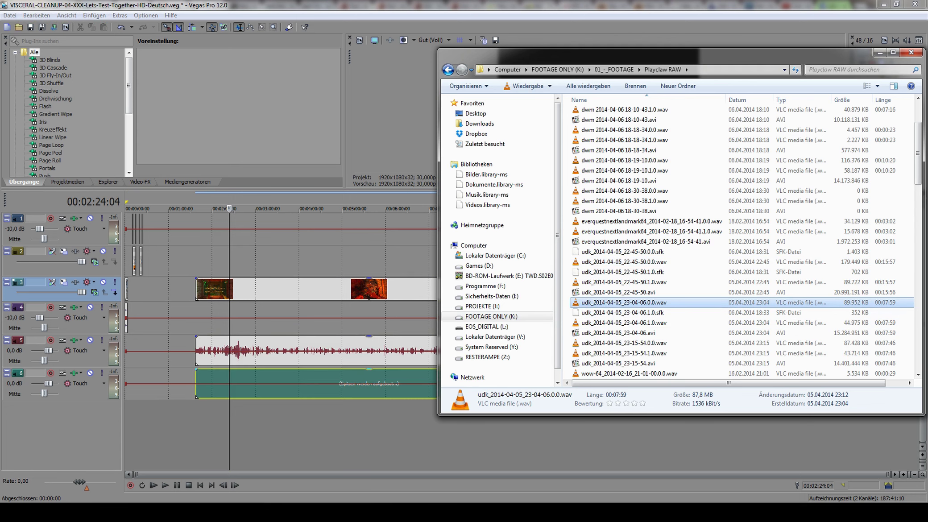
- Group the new gameplay video with its two audio clips and move them directly behind the intro, at 4 seconds
{"action": "left_click", "coordinate": [311, 359], "text": "ctrl"}
{"action": "left_click", "coordinate": [309, 289], "text": "ctrl"}
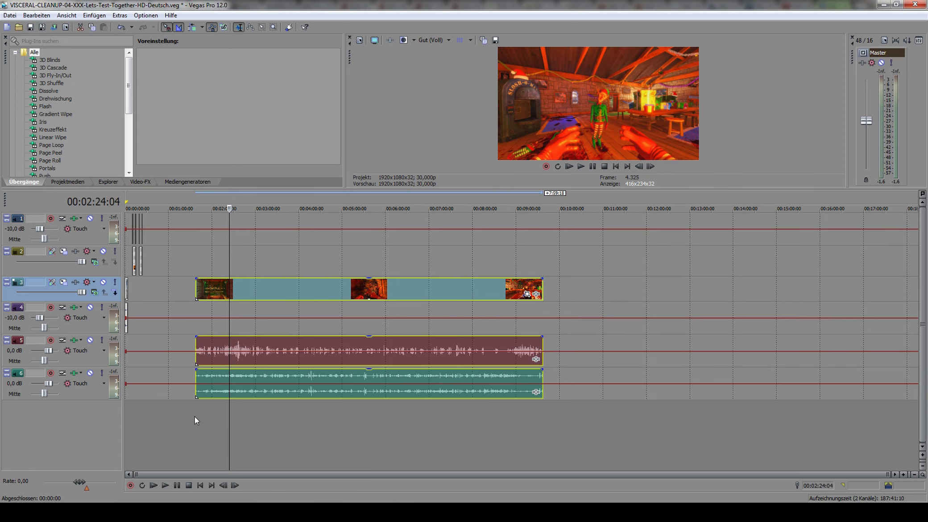
{"action": "left_click", "coordinate": [188, 410]}
{"action": "scroll", "coordinate": [200, 406], "scroll_direction": "up", "scroll_amount": 3}
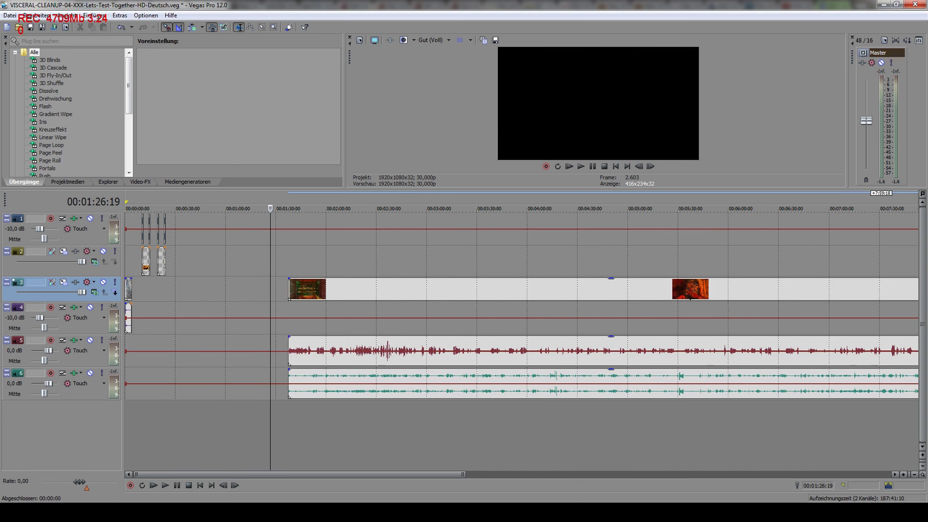
{"action": "left_click_drag", "start_coordinate": [338, 287], "coordinate": [181, 286]}
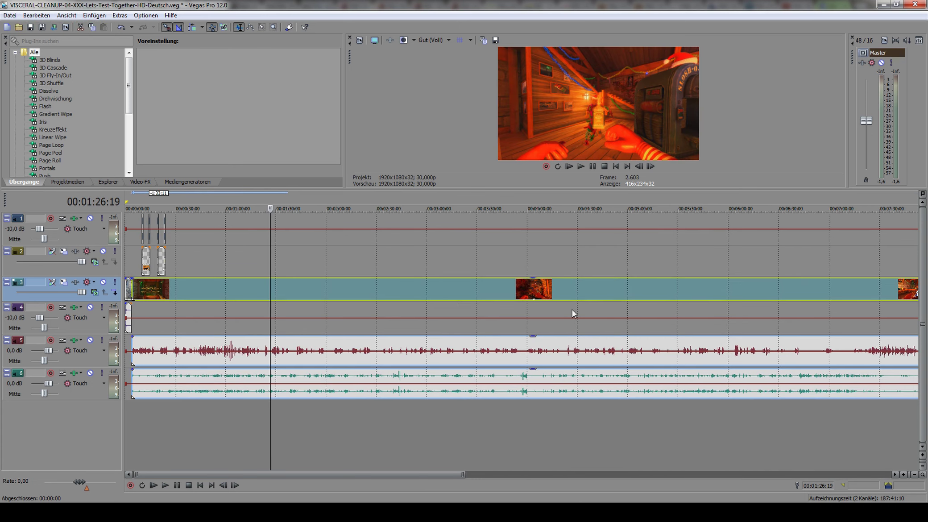
- Give the new gameplay video on track 3 a fade-in of about 00:00:02:12 and a fade-out at its end
{"action": "left_click", "coordinate": [129, 408]}
{"action": "scroll", "coordinate": [180, 392], "scroll_direction": "up", "scroll_amount": 5}
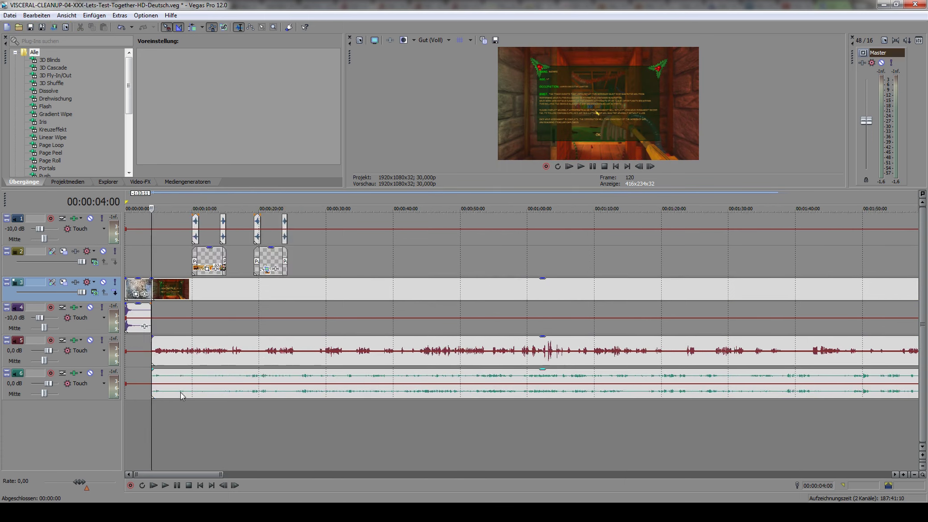
{"action": "left_click", "coordinate": [133, 436]}
{"action": "left_click_drag", "start_coordinate": [162, 279], "coordinate": [182, 278]}
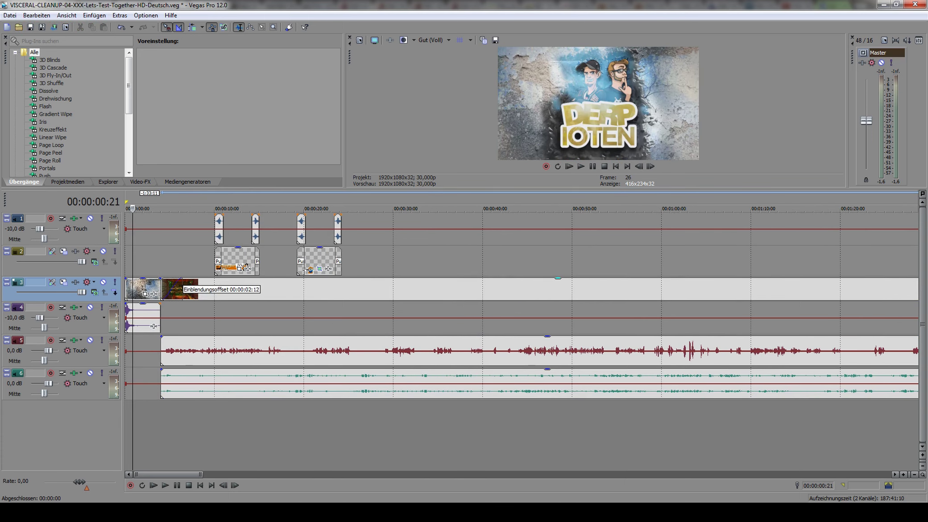
{"action": "scroll", "coordinate": [582, 304], "scroll_direction": "down", "scroll_amount": 8}
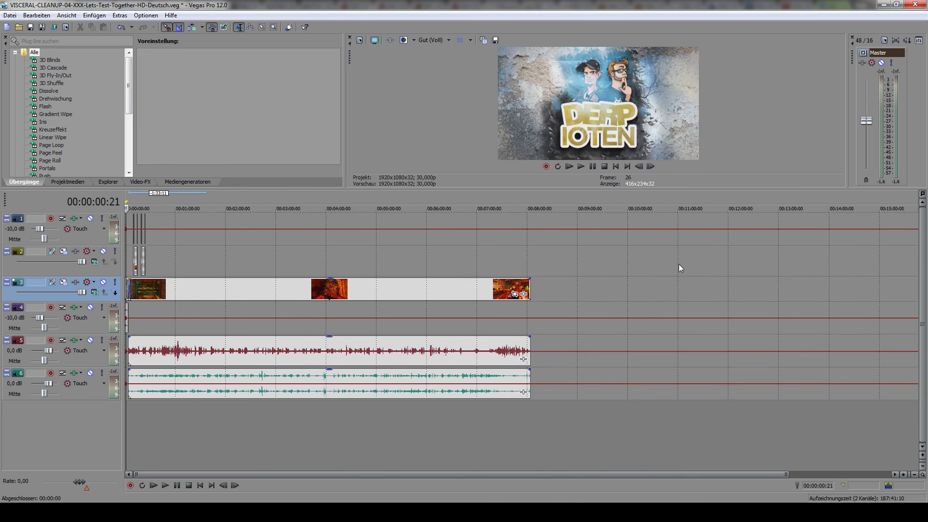
{"action": "left_click", "coordinate": [520, 263]}
{"action": "scroll", "coordinate": [636, 265], "scroll_direction": "up", "scroll_amount": 8}
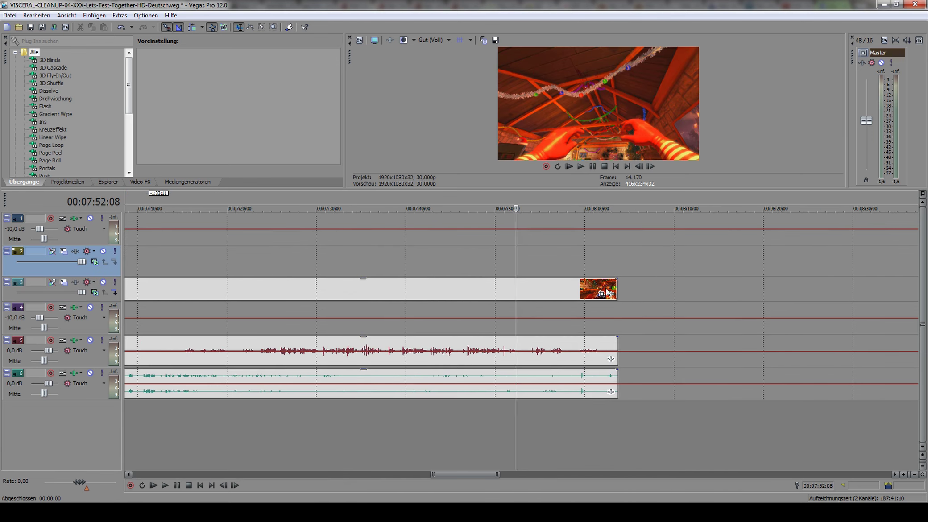
{"action": "left_click_drag", "start_coordinate": [611, 293], "coordinate": [585, 294]}
{"action": "scroll", "coordinate": [585, 293], "scroll_direction": "down", "scroll_amount": 8}
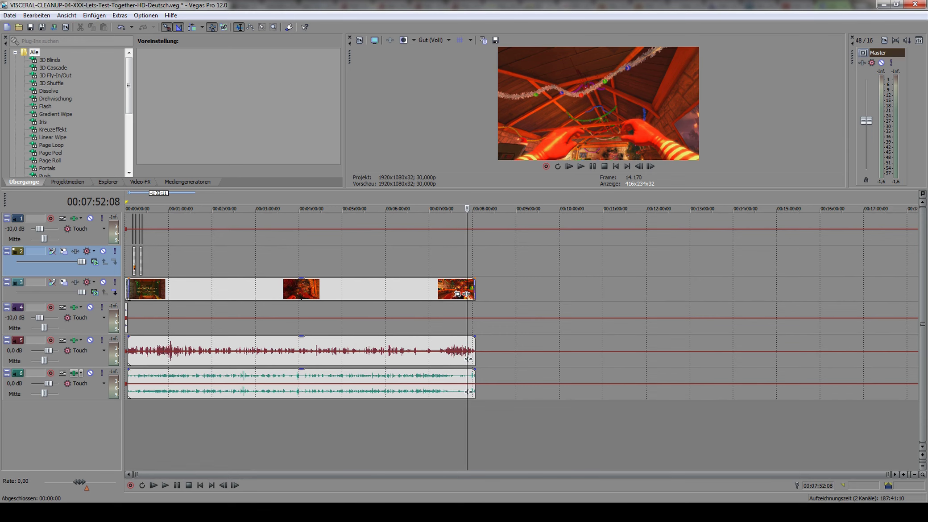
- Save the project under the new name VISCERAL-CLEANUP-05-XXX-Lets-Test-Together-HD-Deutsch.veg in the UP folder
{"action": "left_click", "coordinate": [10, 16]}
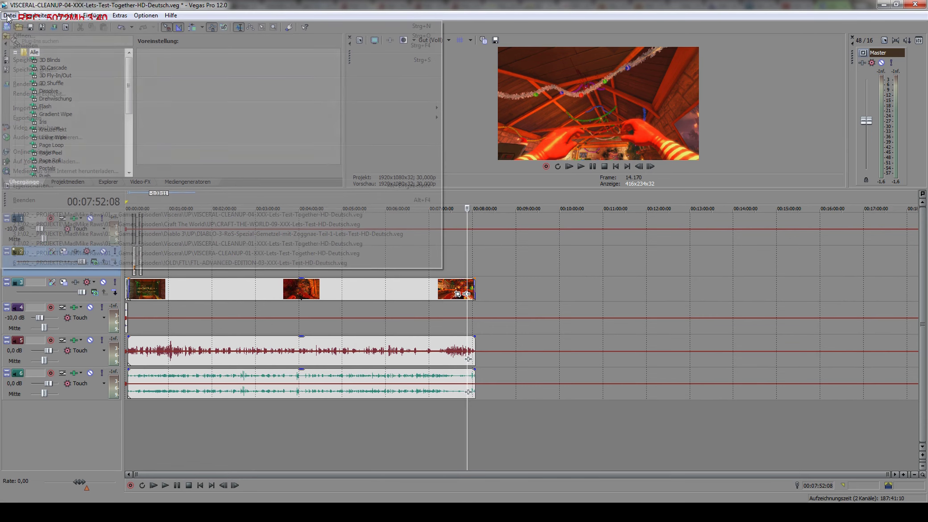
{"action": "left_click", "coordinate": [28, 69]}
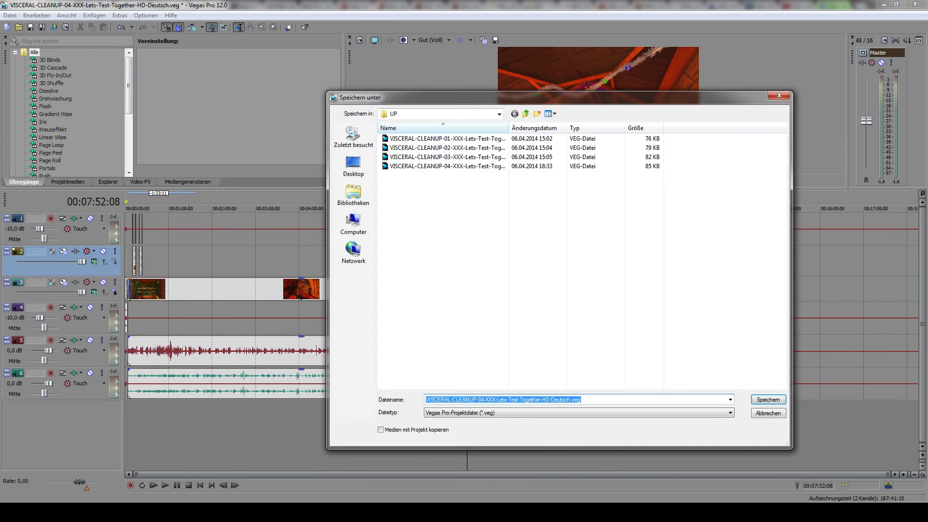
{"action": "left_click", "coordinate": [481, 399]}
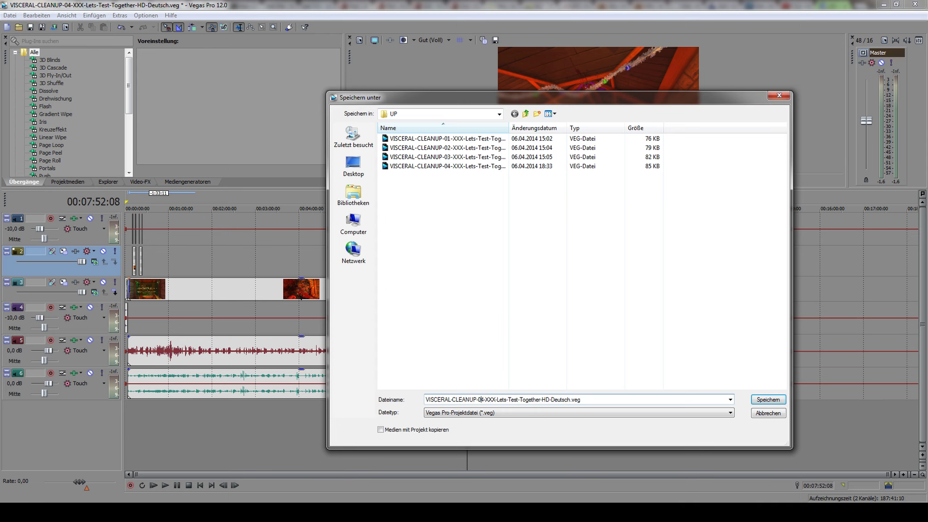
{"action": "key", "text": "shift+Right"}
{"action": "type", "text": "5"}
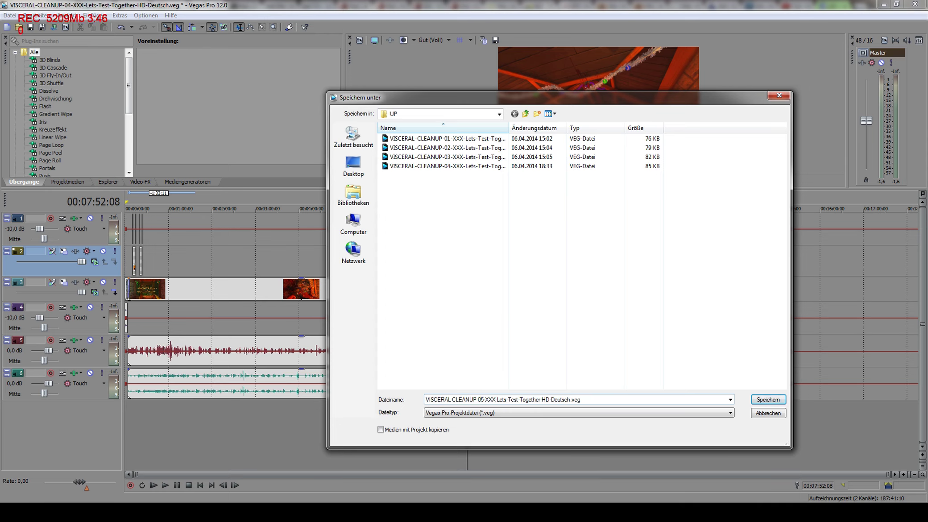
{"action": "key", "text": "Return"}
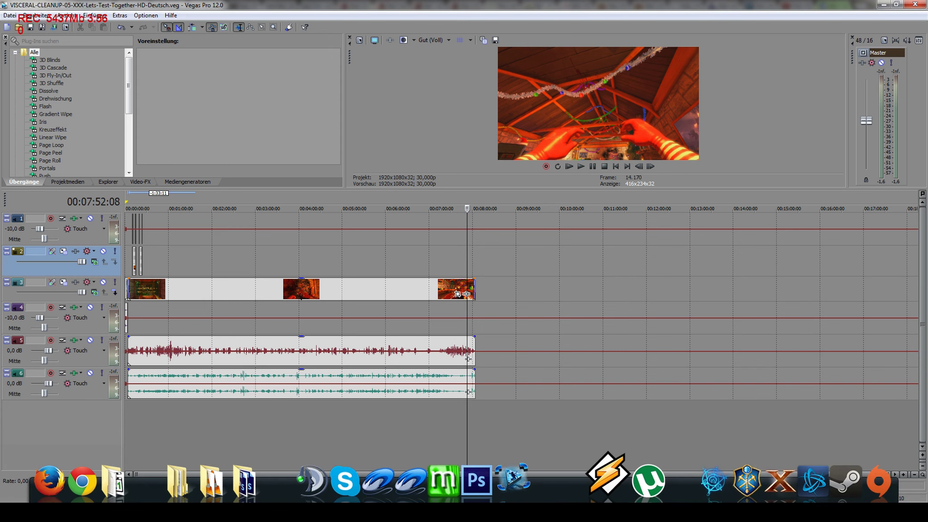
- Compare the open episode 04 and episode 05 projects by switching between their Vegas windows, ending on episode 04
{"action": "left_click", "coordinate": [607, 486]}
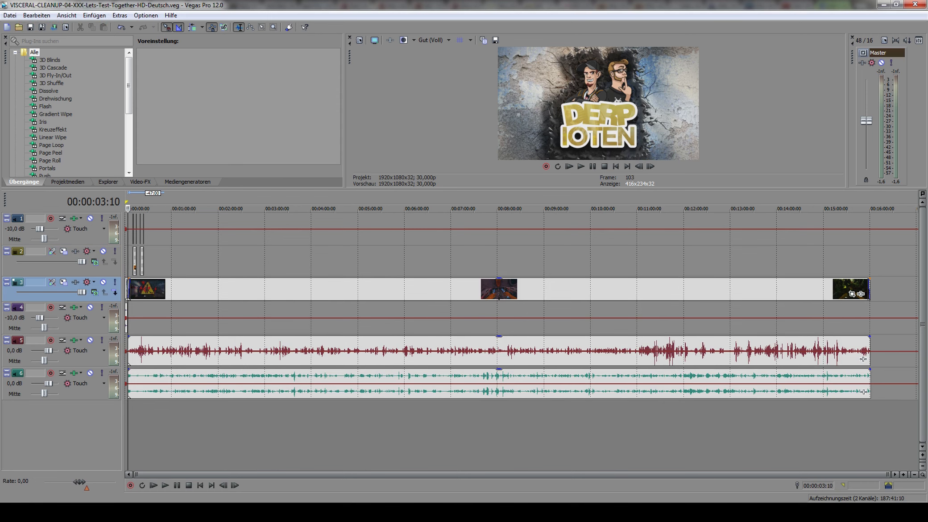
{"action": "left_click", "coordinate": [671, 483]}
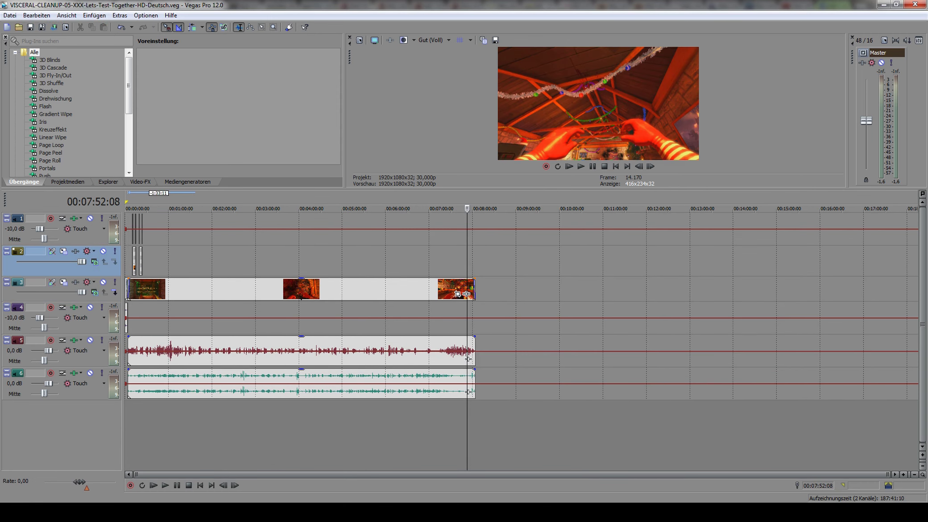
{"action": "key", "text": "alt+Tab"}
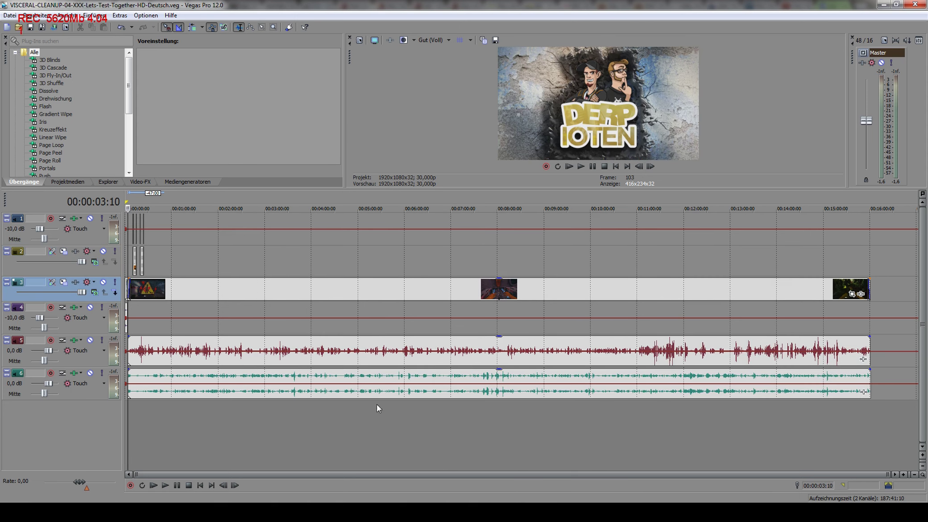
{"action": "key", "text": "alt+Tab"}
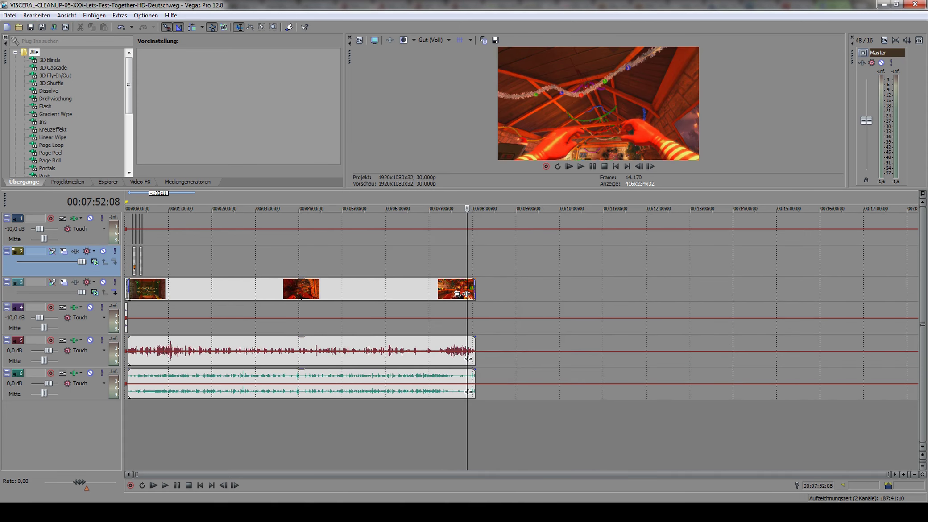
{"action": "key", "text": "alt+Tab"}
{"action": "mouse_move", "coordinate": [499, 336]}
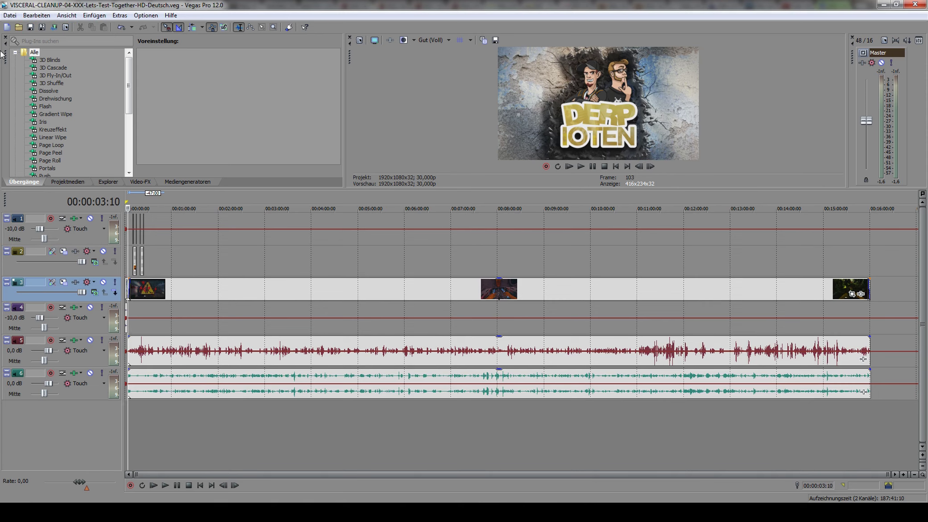
- Examine the parts of the episode 04 project's file name in the Save As dialog and cancel without saving
{"action": "left_click", "coordinate": [12, 16]}
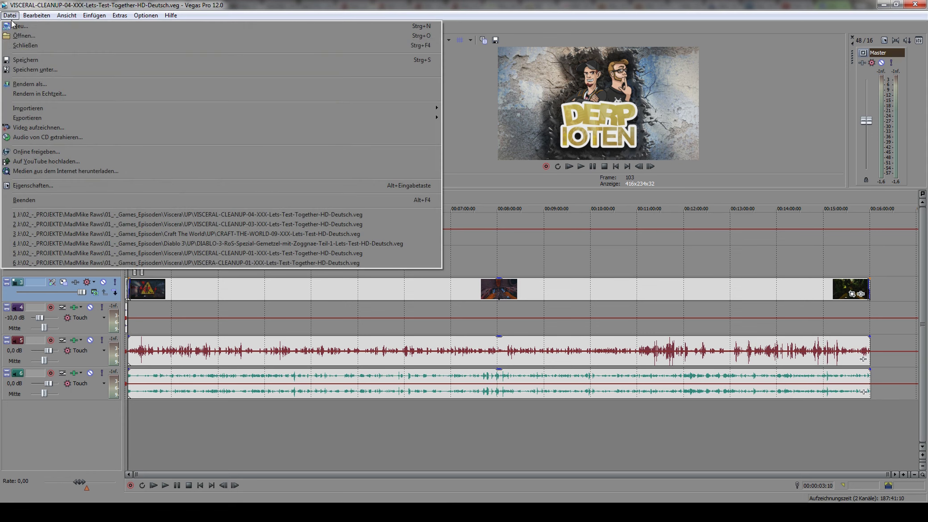
{"action": "left_click", "coordinate": [32, 66]}
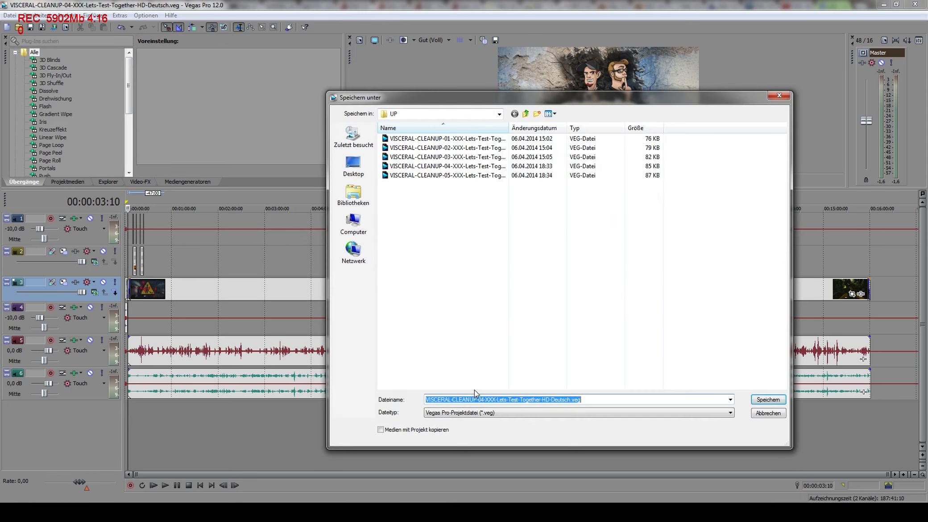
{"action": "left_click", "coordinate": [459, 399]}
{"action": "key", "text": "Home"}
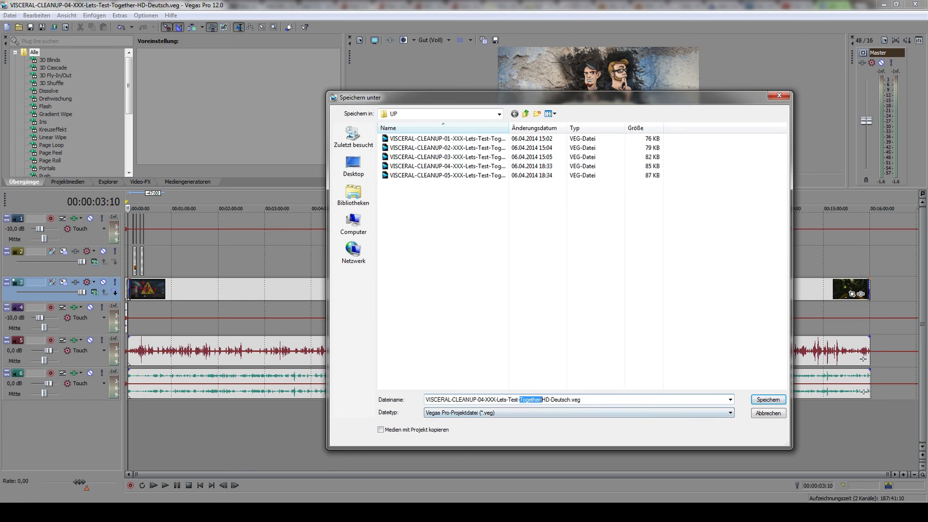
{"action": "left_click", "coordinate": [544, 400]}
{"action": "double_click", "coordinate": [557, 399]}
{"action": "left_click", "coordinate": [558, 399]}
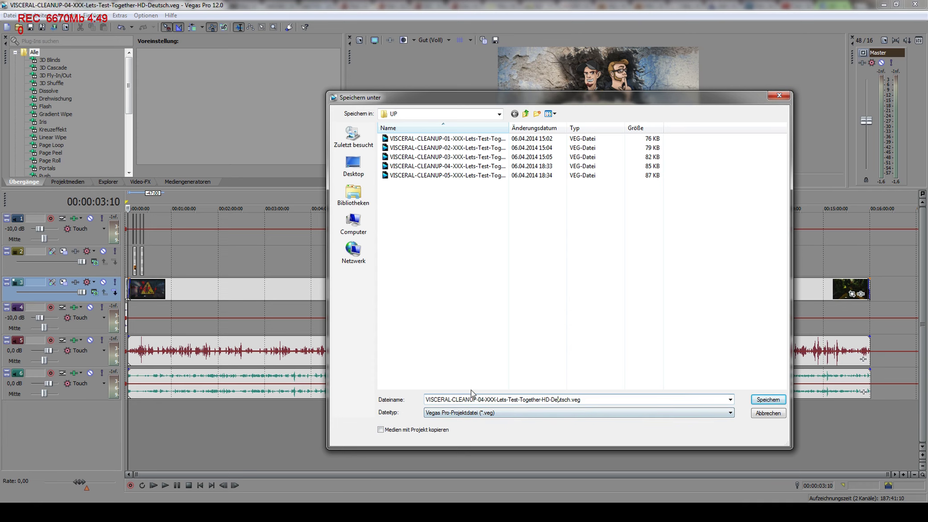
{"action": "left_click", "coordinate": [772, 415]}
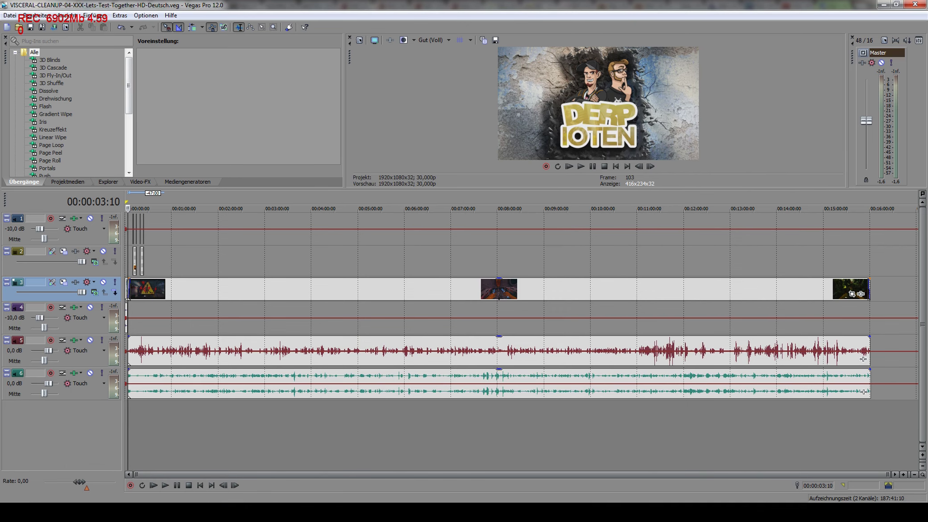
- Mark the whole project as the time selection and reduce it to the range from the start to about 00:10:38:15
{"action": "key", "text": "ctrl+a"}
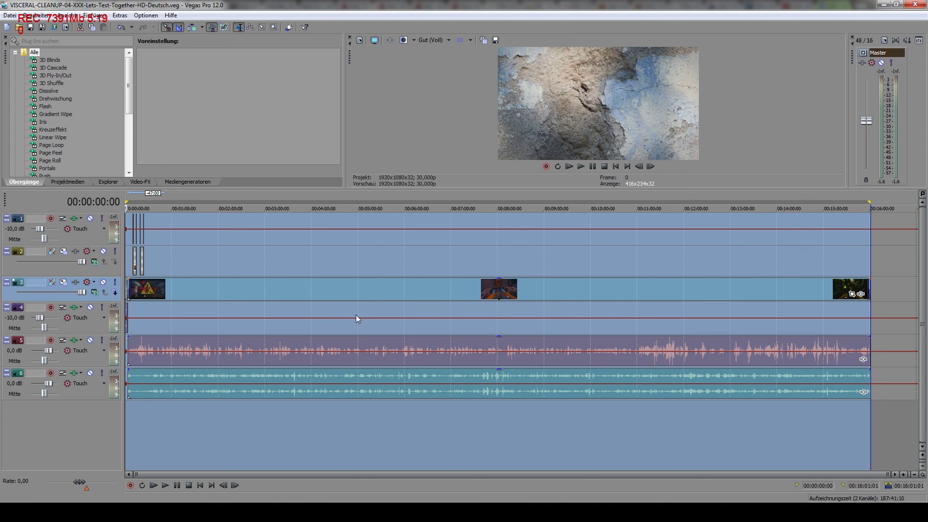
{"action": "left_click", "coordinate": [380, 259]}
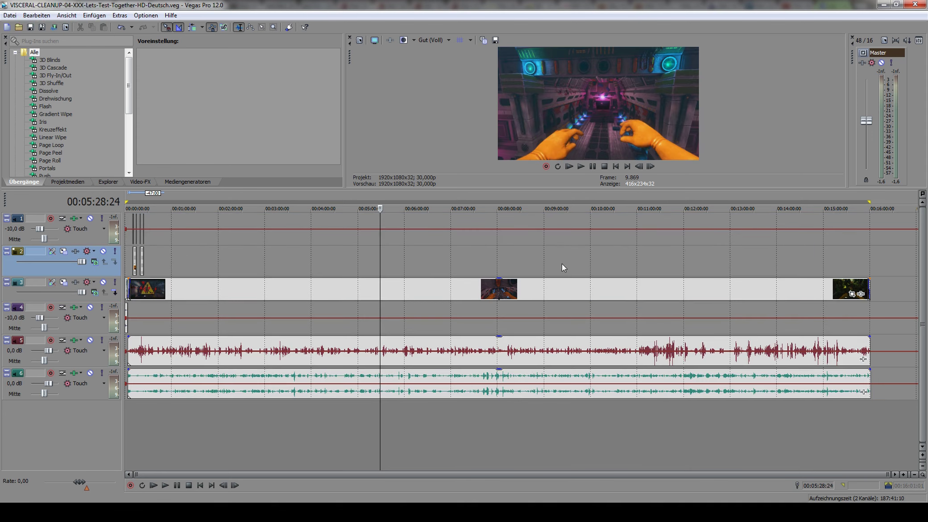
{"action": "left_click", "coordinate": [618, 266], "text": "shift"}
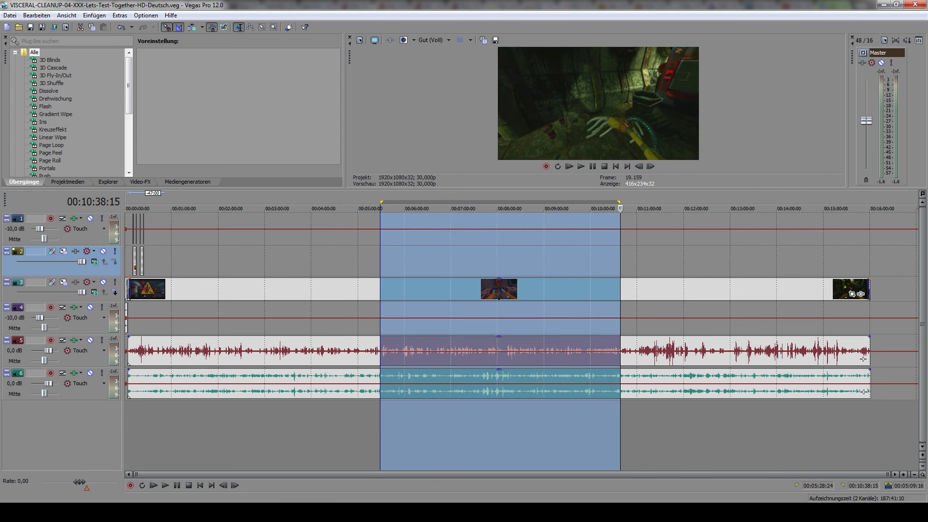
{"action": "key", "text": "ctrl+shift+Home"}
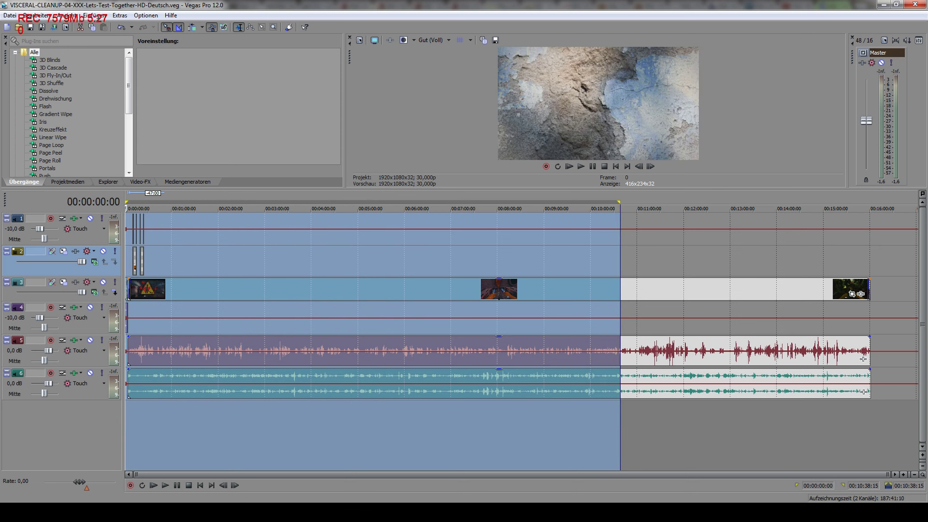
- Set the time selection to cover the whole episode 04 project, from the start to 00:16:01:01
{"action": "key", "text": "ctrl+shift+End"}
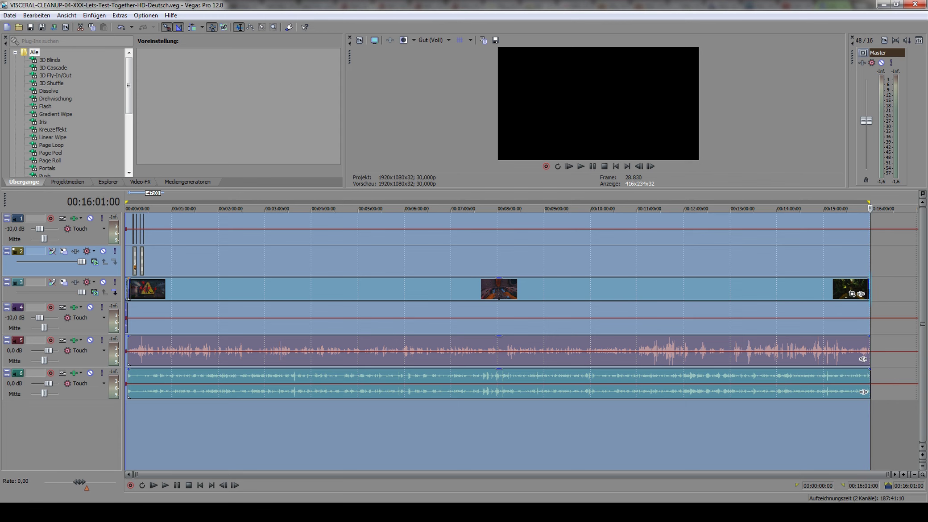
{"action": "left_click", "coordinate": [883, 405]}
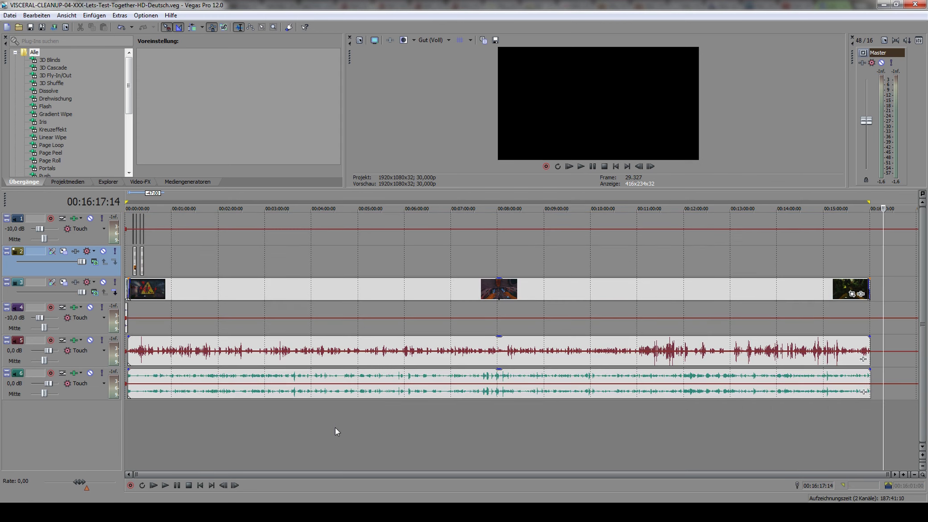
{"action": "double_click", "coordinate": [333, 257]}
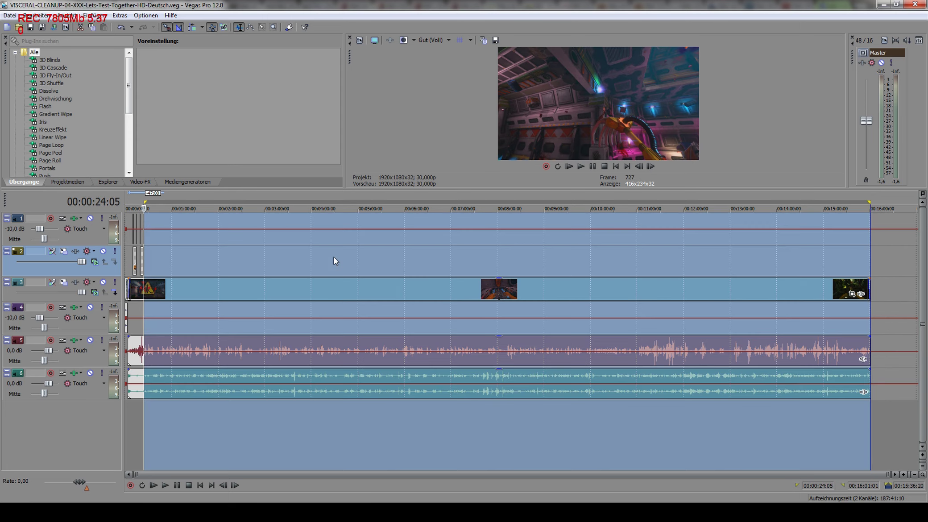
{"action": "left_click", "coordinate": [276, 427]}
{"action": "key", "text": "ctrl+a"}
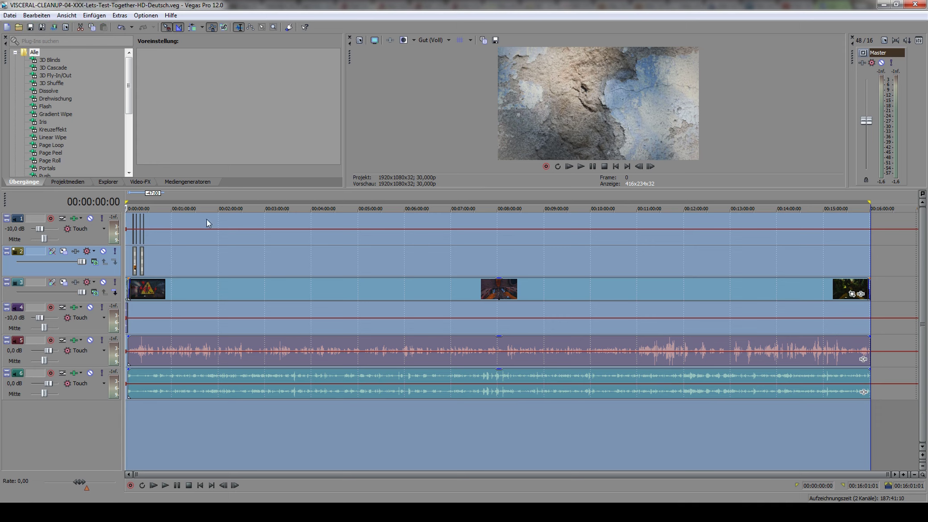
- Open the render settings and set the output file to VISCERAL-CLEANUP-04-XXX-Lets-Test-Together-HD-Deutsch.avi in the Viscera folder
{"action": "left_click", "coordinate": [9, 16]}
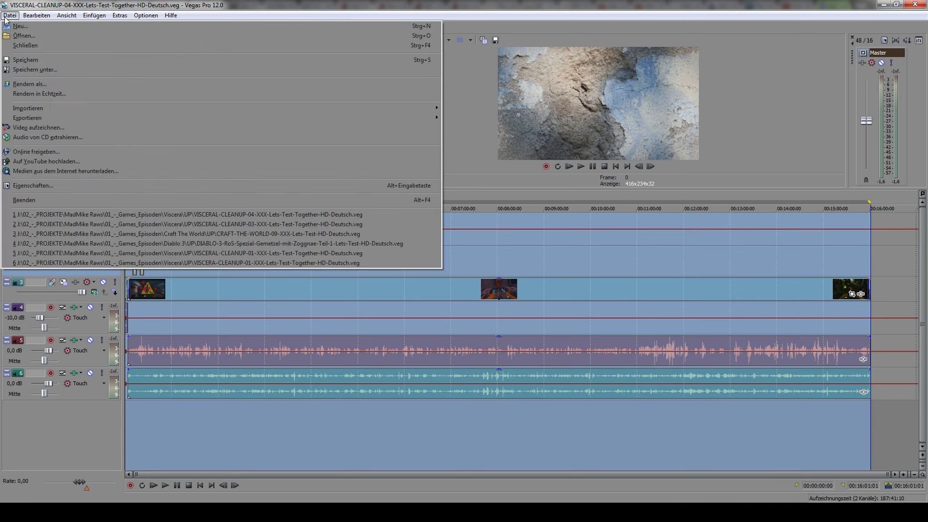
{"action": "left_click", "coordinate": [42, 83]}
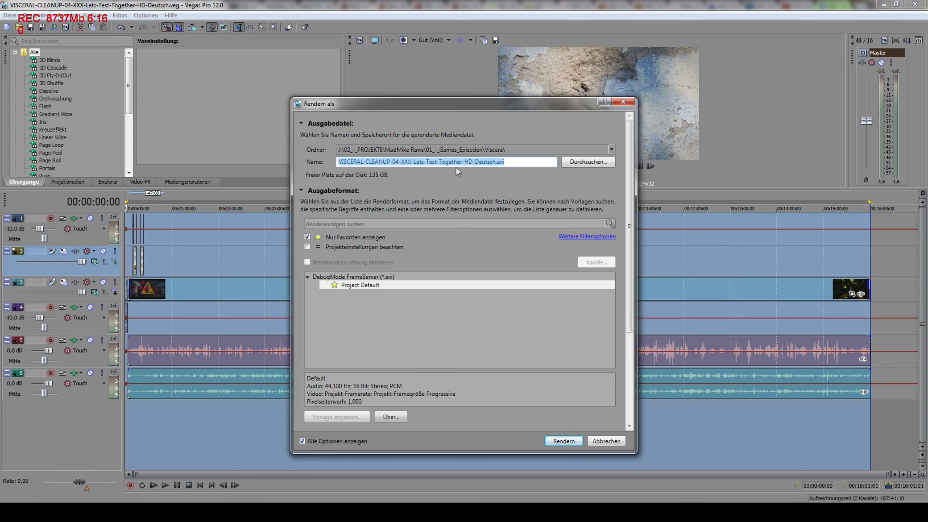
{"action": "left_click", "coordinate": [592, 163]}
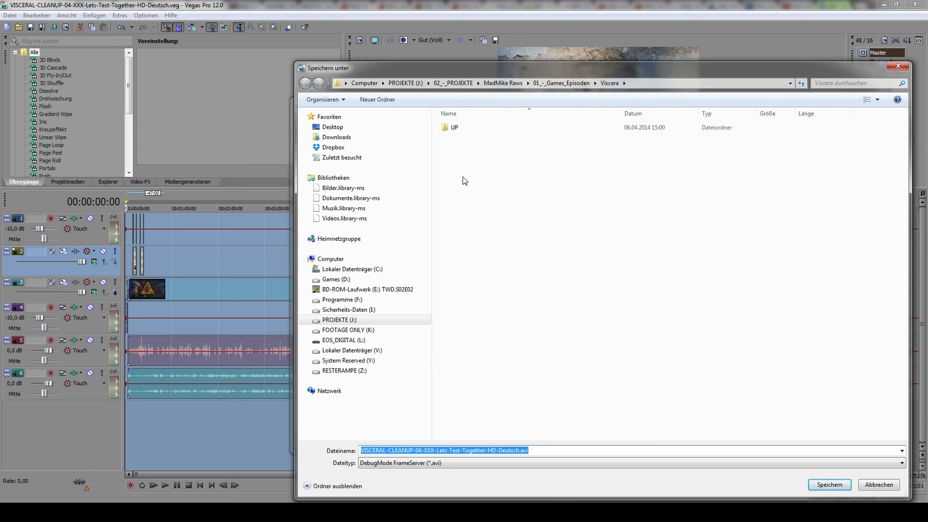
{"action": "left_click", "coordinate": [829, 485]}
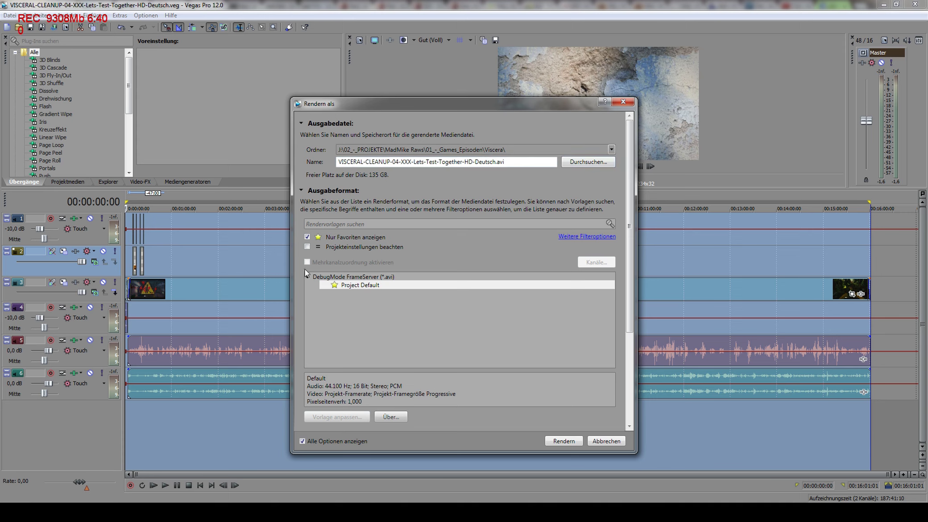
- Render episode 04 with the DebugMode FrameServer Project Default template from the favorites and start frameserving with YUY2 video output
{"action": "left_click", "coordinate": [308, 237]}
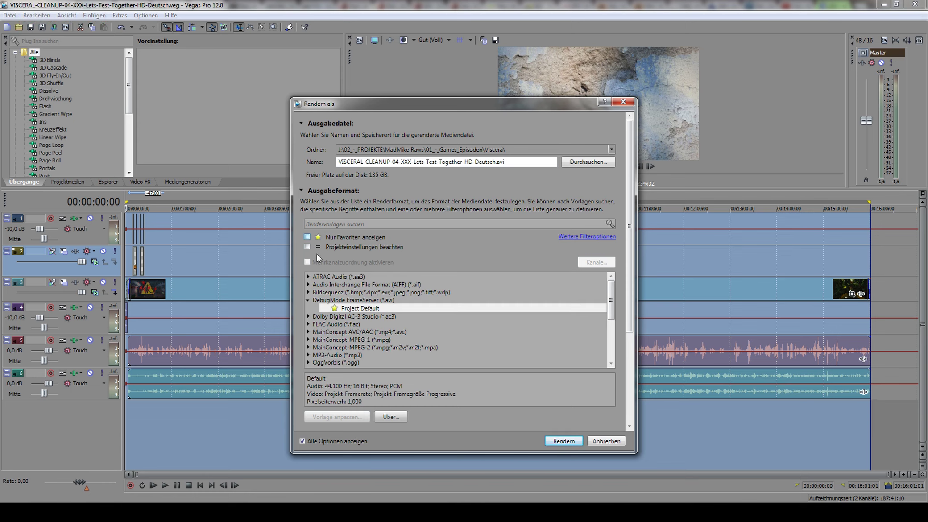
{"action": "left_click", "coordinate": [336, 310]}
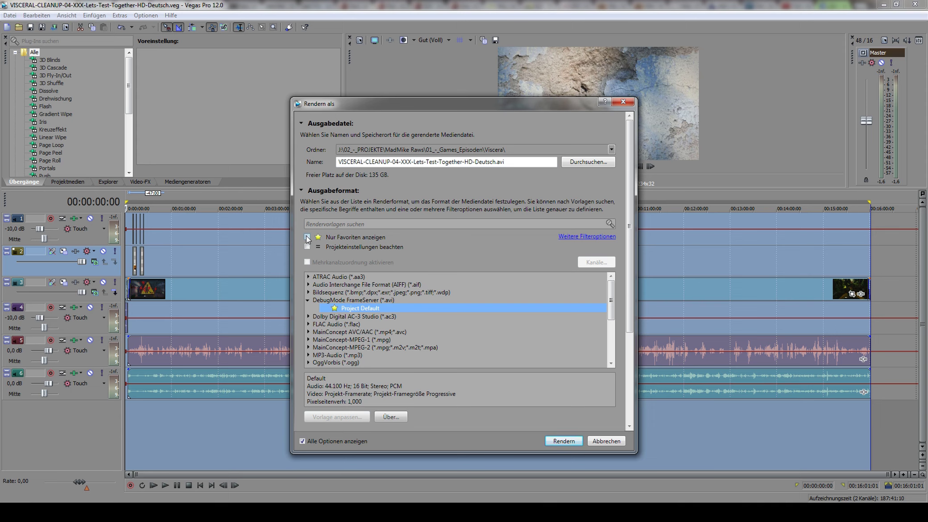
{"action": "left_click", "coordinate": [306, 238]}
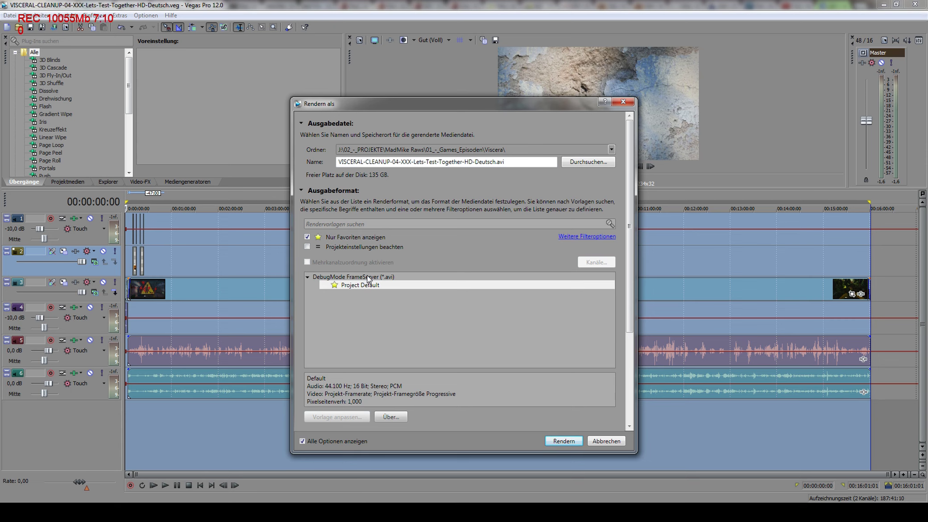
{"action": "left_click", "coordinate": [563, 441]}
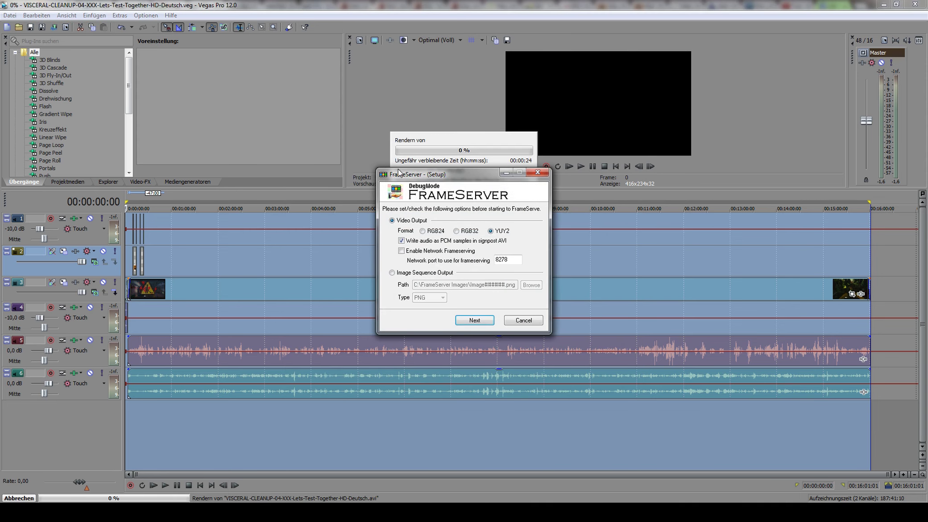
{"action": "left_click_drag", "start_coordinate": [468, 174], "coordinate": [472, 140]}
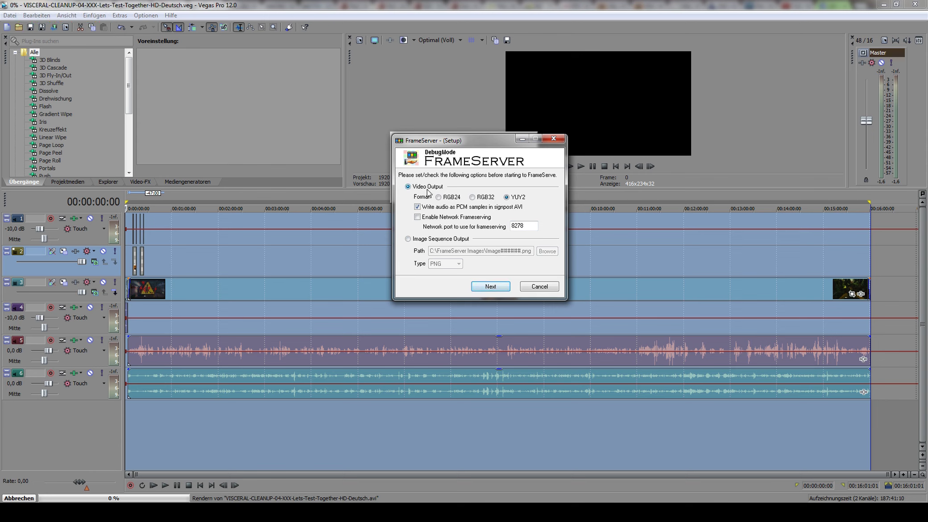
{"action": "left_click", "coordinate": [495, 288]}
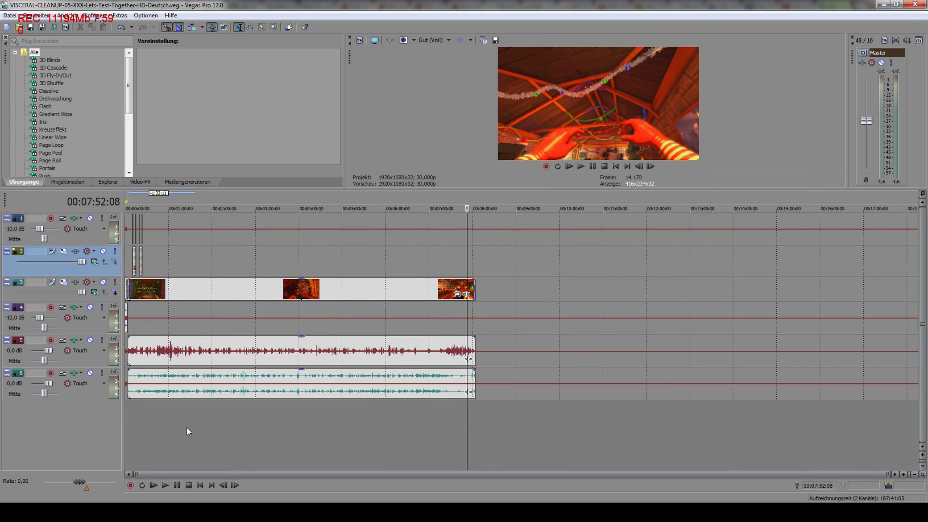
- In the episode 05 project, mark the whole timeline and render it through DebugMode FrameServer with YUY2 video output
{"action": "key", "text": "ctrl+a"}
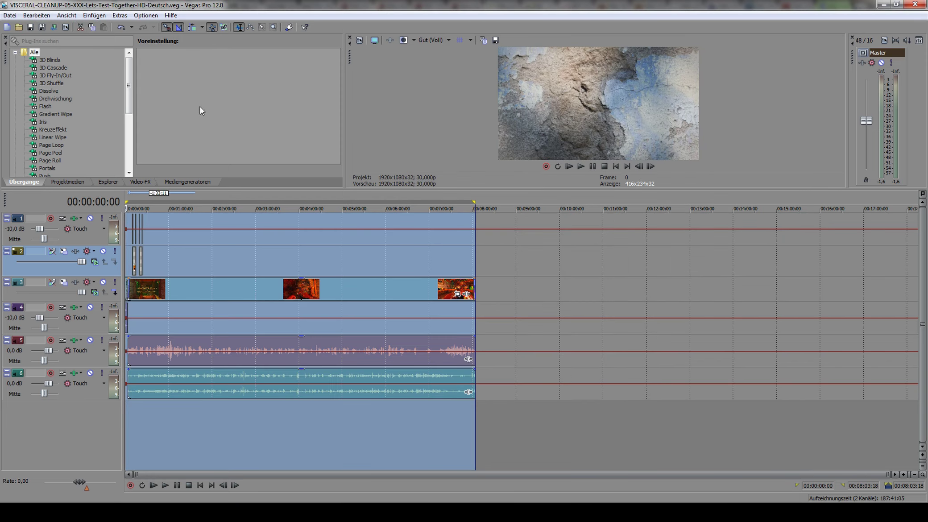
{"action": "left_click", "coordinate": [9, 15]}
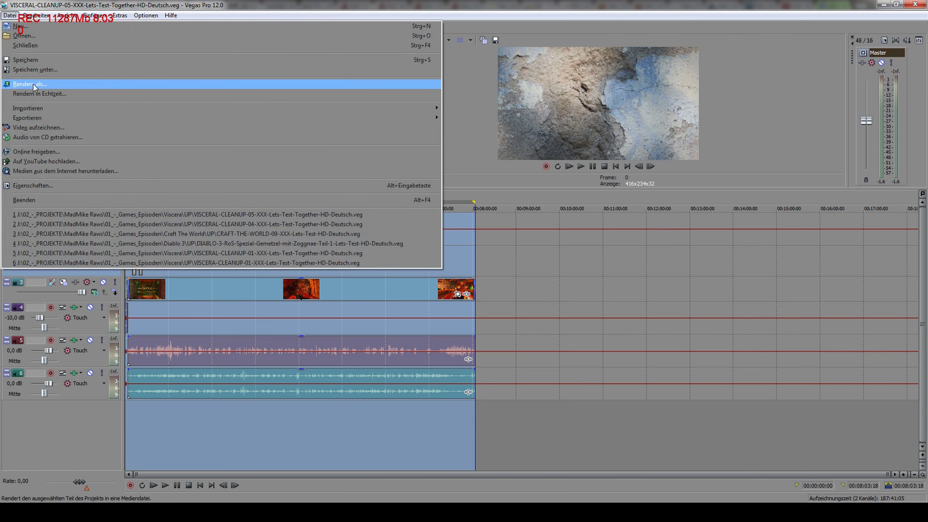
{"action": "left_click", "coordinate": [34, 84]}
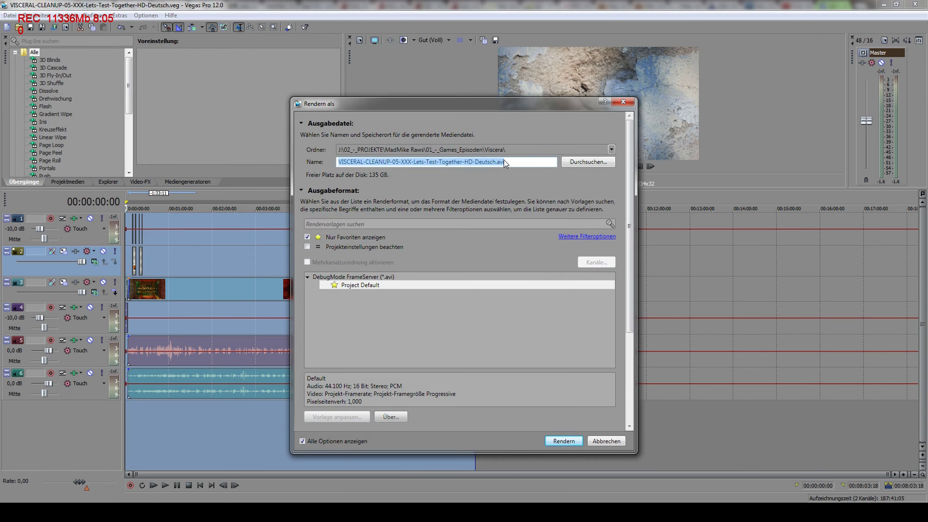
{"action": "left_click", "coordinate": [559, 440]}
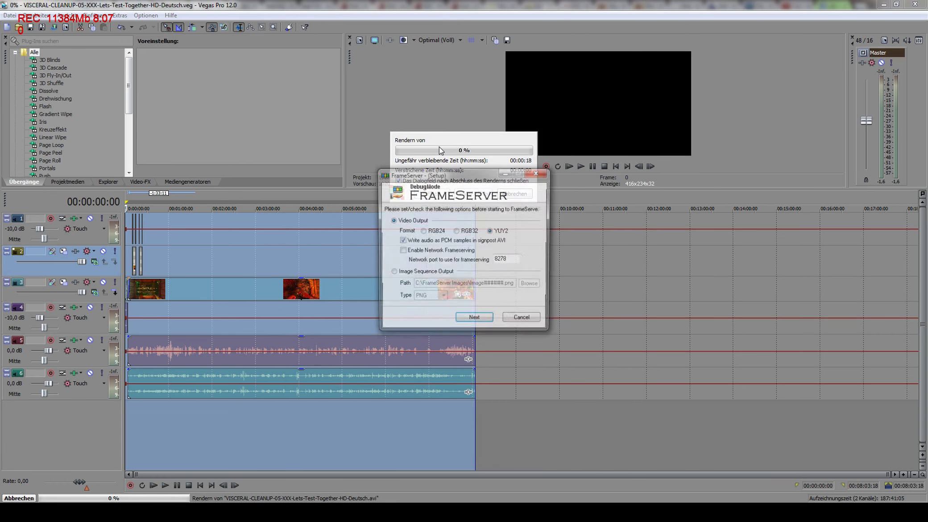
{"action": "left_click", "coordinate": [474, 320]}
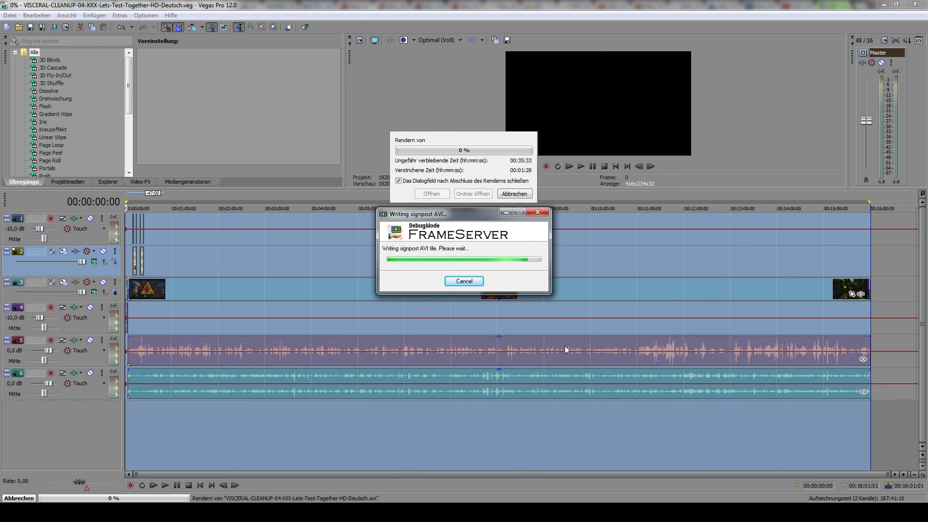
- Switch to MeGUI and review the x264 encoder's main, frame-type, rate control, analysis and misc settings, accepting the *scratchpad* preset
{"action": "mouse_move", "coordinate": [498, 479]}
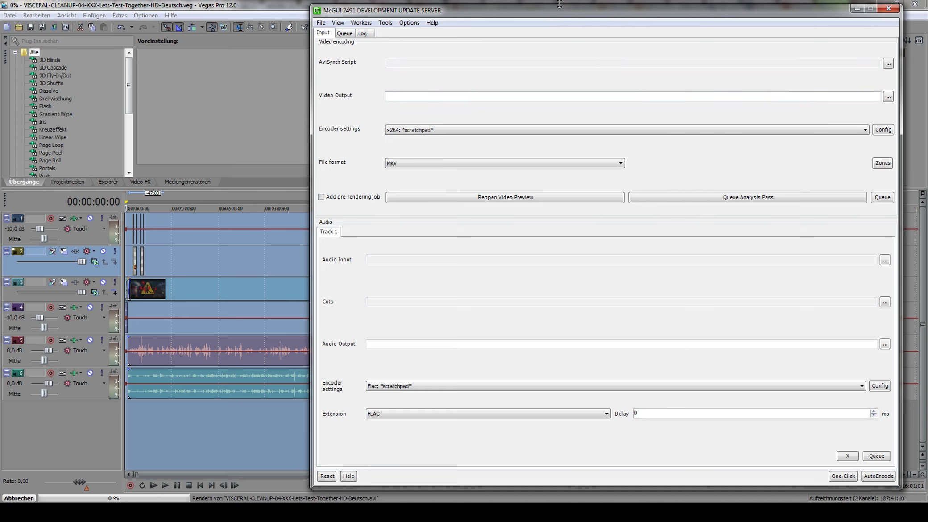
{"action": "left_click_drag", "start_coordinate": [558, 4], "coordinate": [554, 54]}
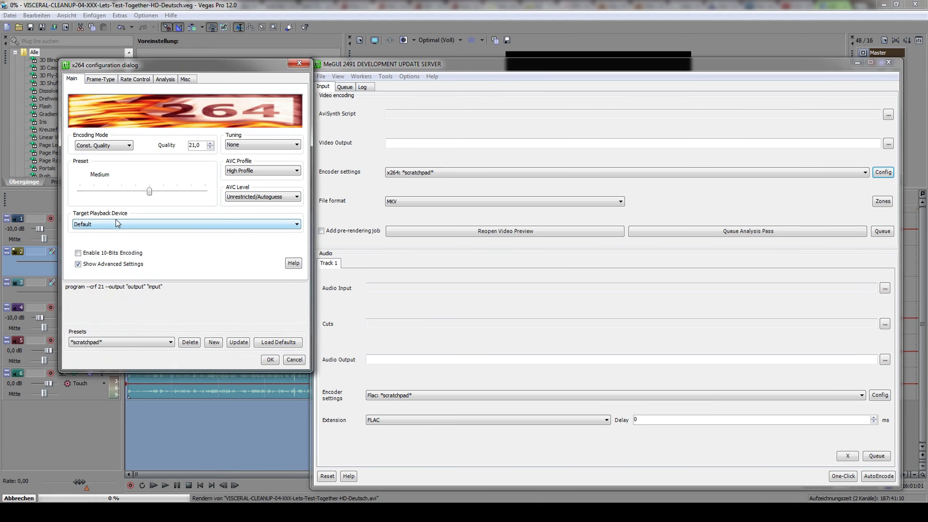
{"action": "mouse_move", "coordinate": [115, 220]}
{"action": "left_click", "coordinate": [113, 340]}
{"action": "left_click", "coordinate": [96, 80]}
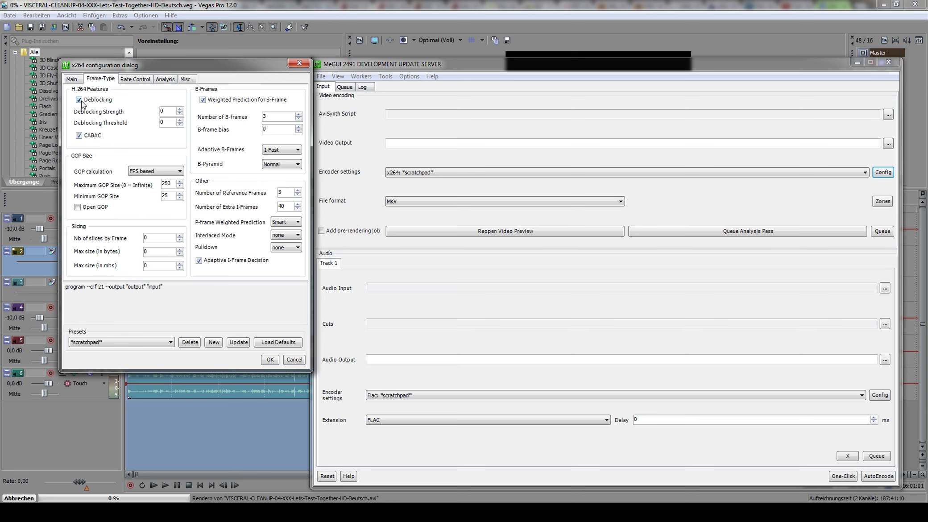
{"action": "mouse_move", "coordinate": [82, 104]}
{"action": "mouse_move", "coordinate": [148, 177]}
{"action": "left_click", "coordinate": [133, 81]}
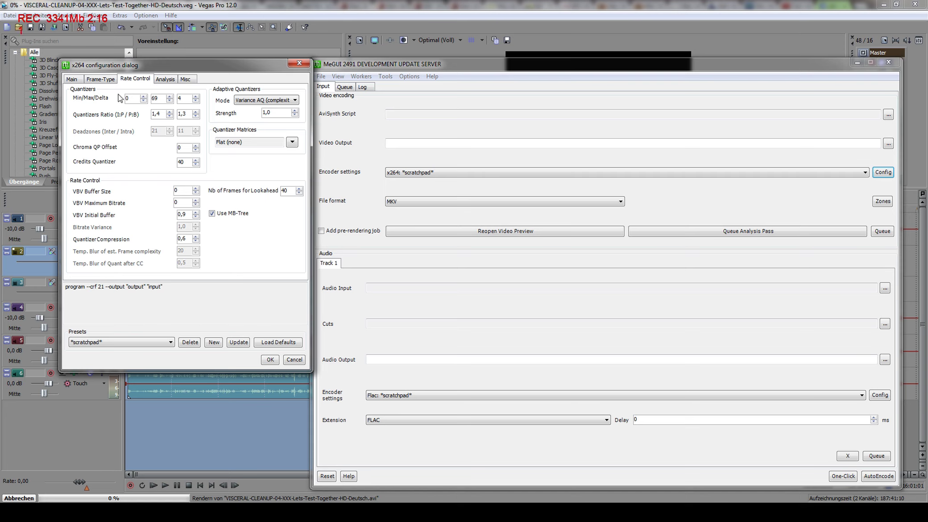
{"action": "left_click", "coordinate": [165, 80]}
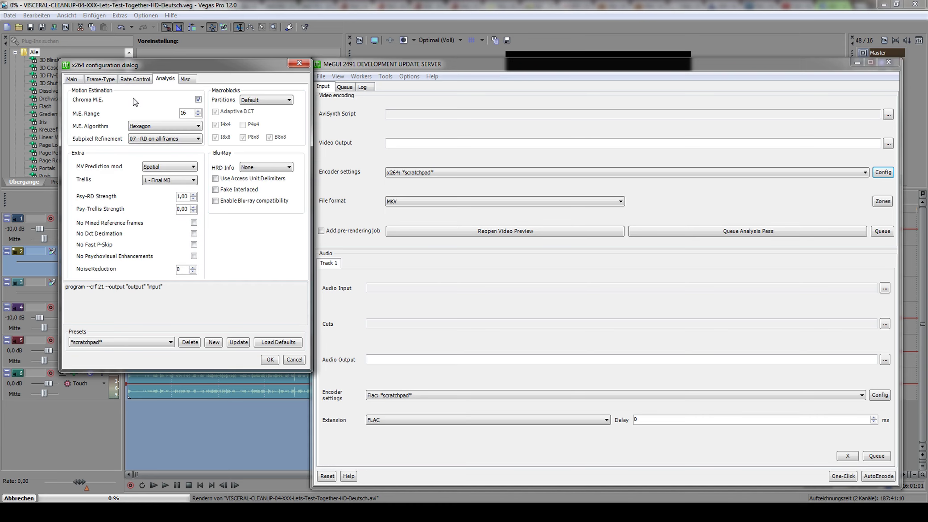
{"action": "left_click", "coordinate": [191, 81]}
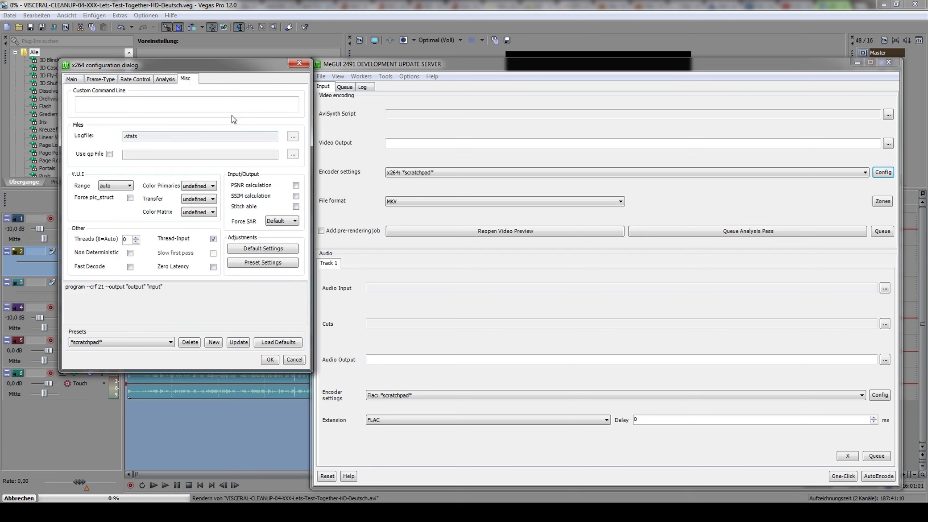
{"action": "left_click", "coordinate": [73, 80]}
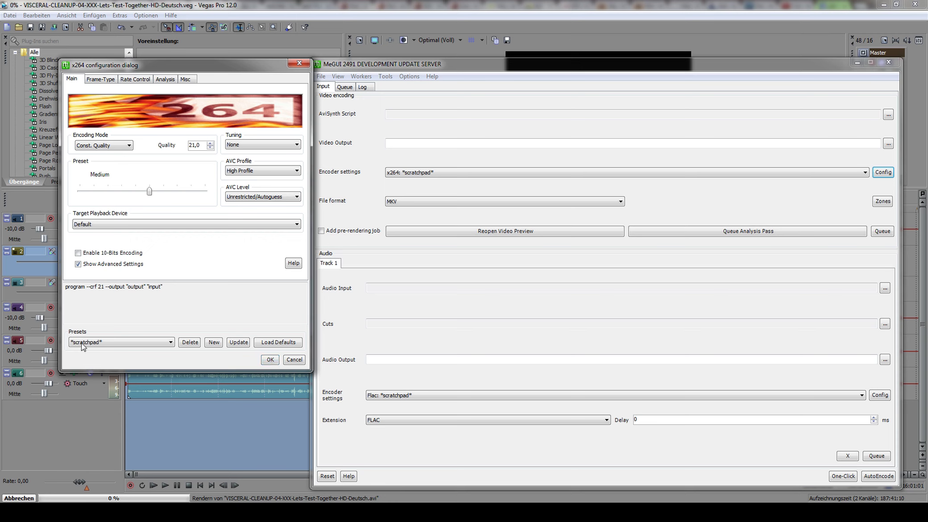
{"action": "left_click", "coordinate": [271, 361]}
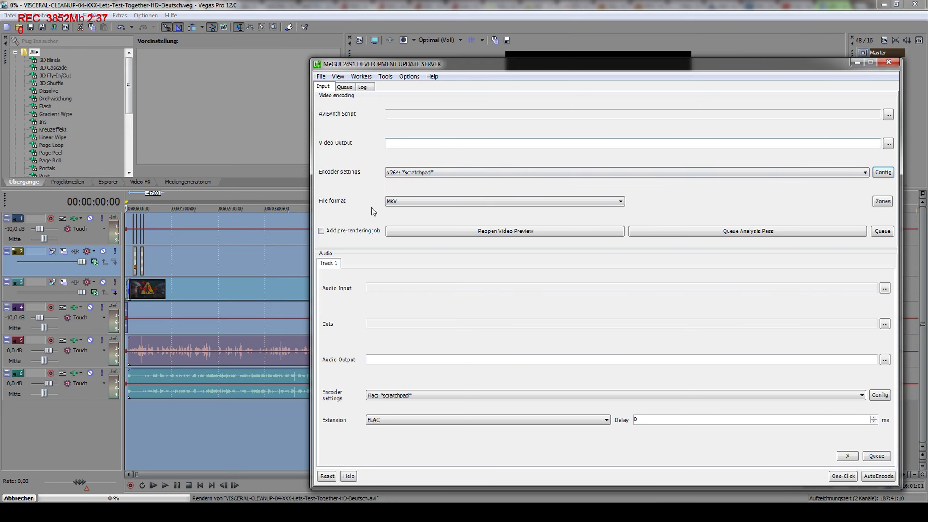
- Review the MKV file format, the Flac audio encoder's *scratchpad* configuration and the FLAC extension, keeping these choices
{"action": "left_click", "coordinate": [442, 200]}
{"action": "left_click", "coordinate": [442, 200]}
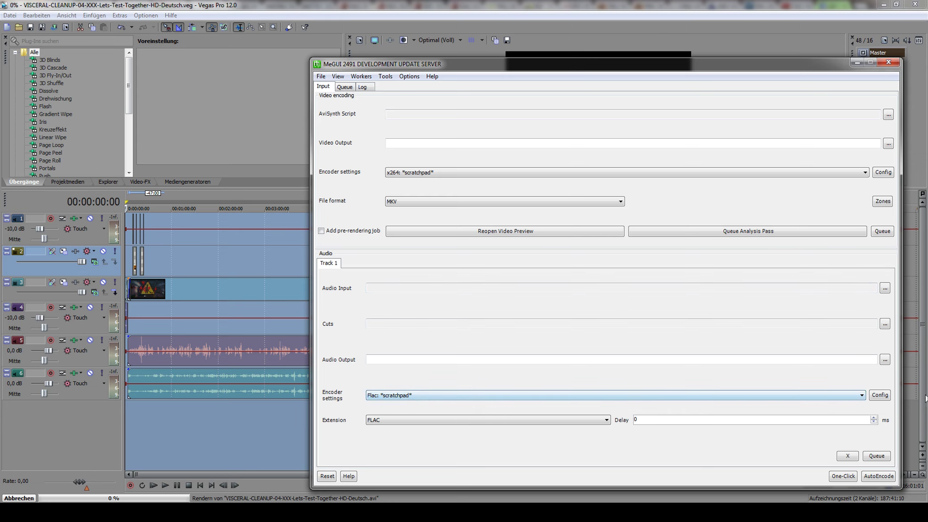
{"action": "left_click", "coordinate": [607, 395]}
{"action": "left_click", "coordinate": [605, 396]}
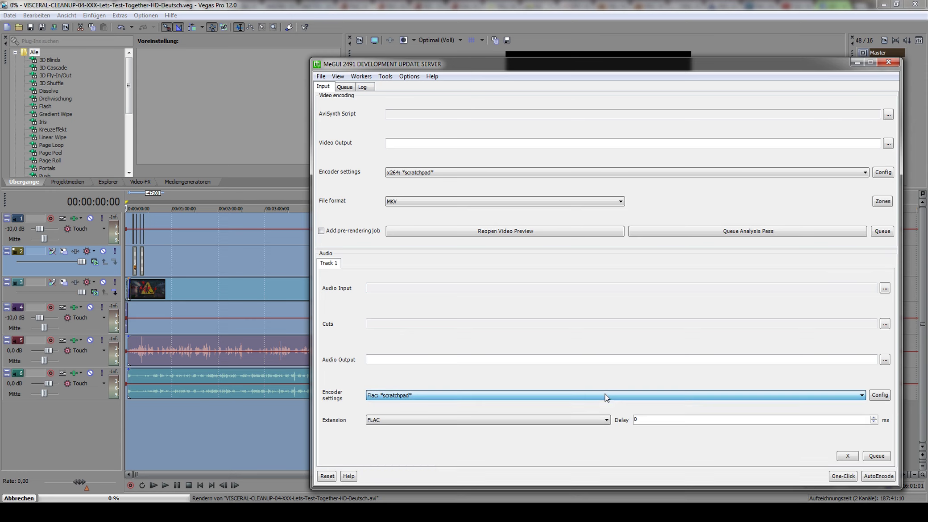
{"action": "left_click", "coordinate": [879, 395]}
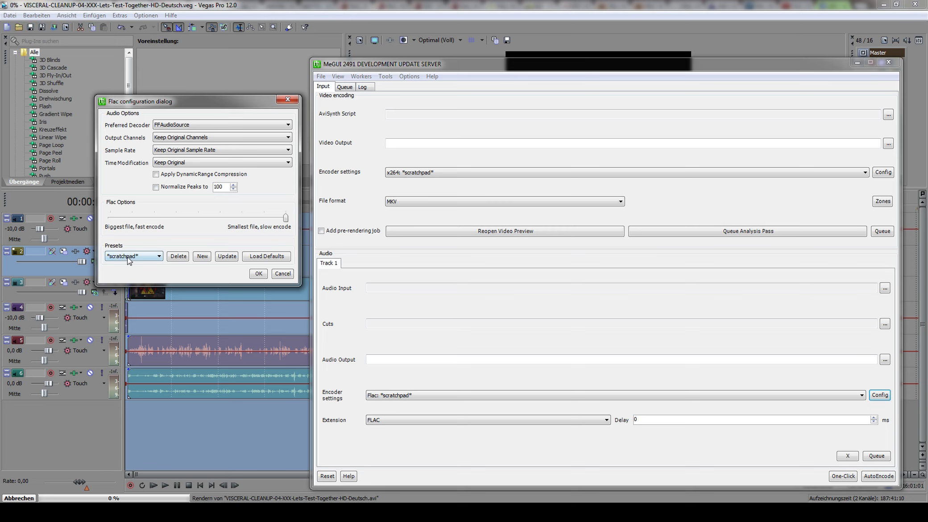
{"action": "left_click", "coordinate": [284, 274]}
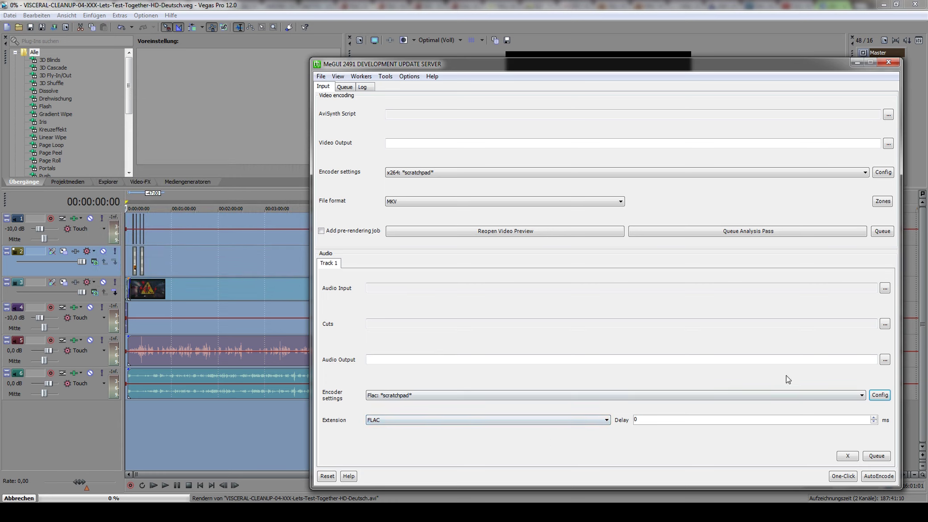
{"action": "left_click", "coordinate": [473, 421]}
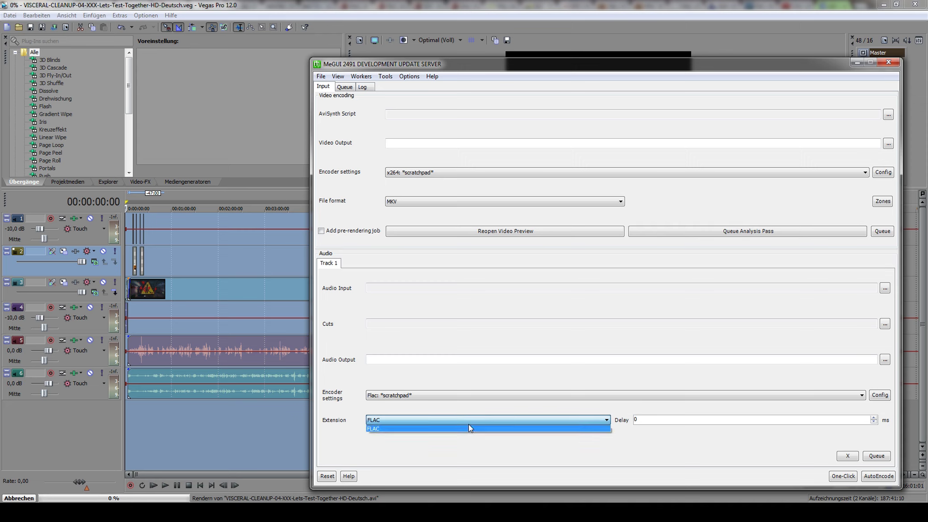
{"action": "left_click", "coordinate": [471, 426]}
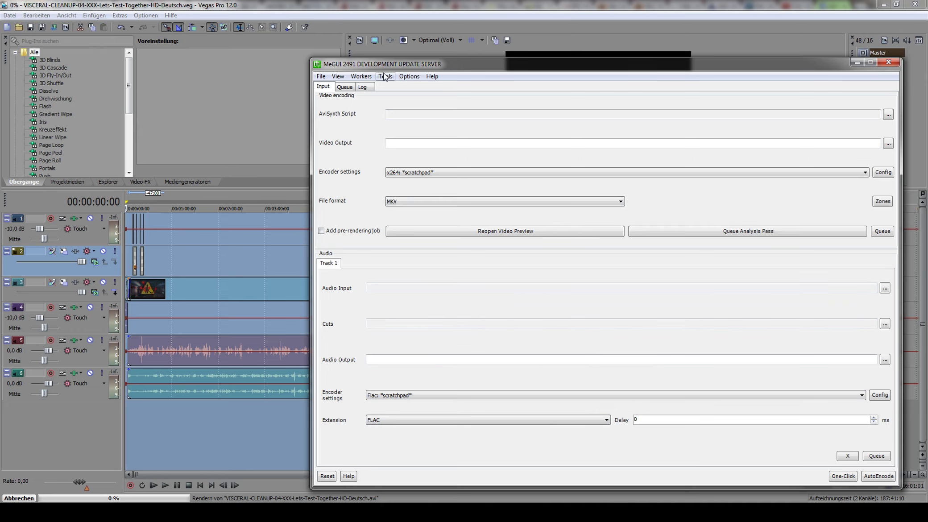
- Open the MeGUI settings and inspect the default output directory path down to the 01_-_Games_Episoden folder
{"action": "left_click", "coordinate": [408, 76]}
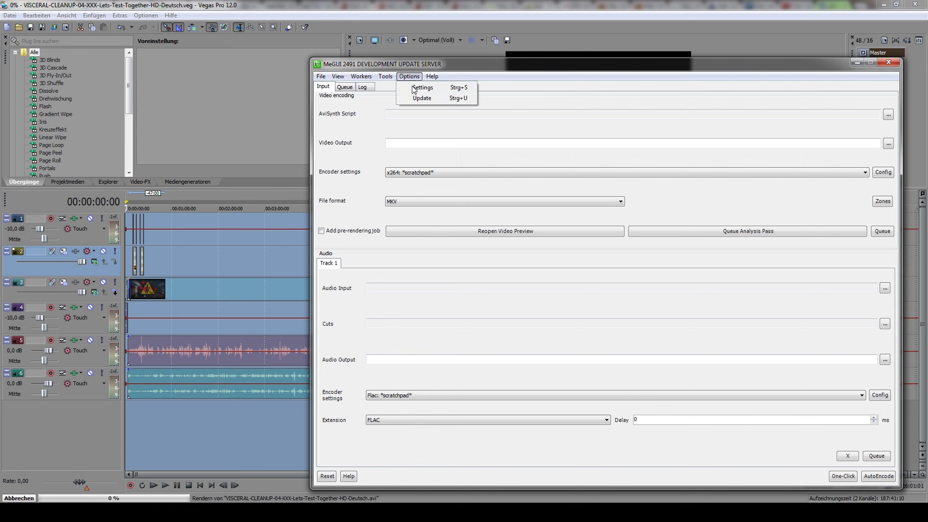
{"action": "left_click", "coordinate": [422, 87]}
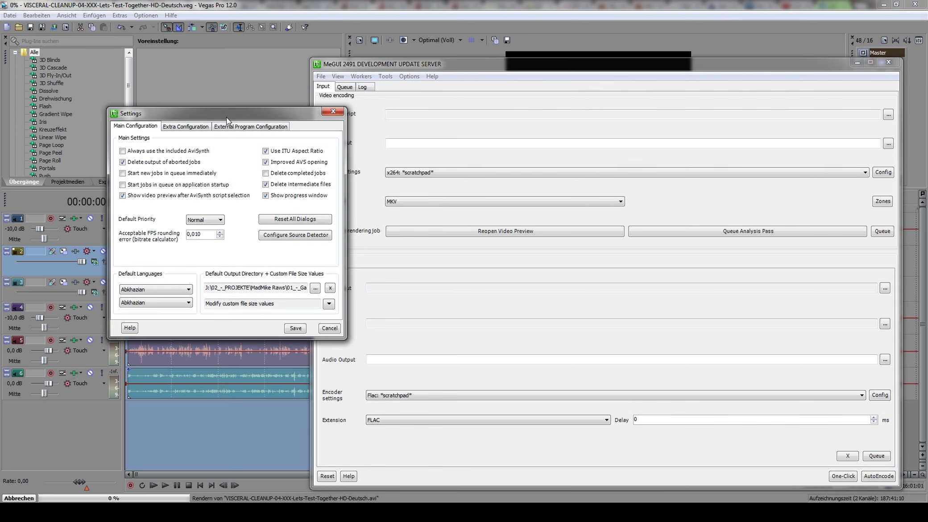
{"action": "left_click_drag", "start_coordinate": [226, 117], "coordinate": [183, 67]}
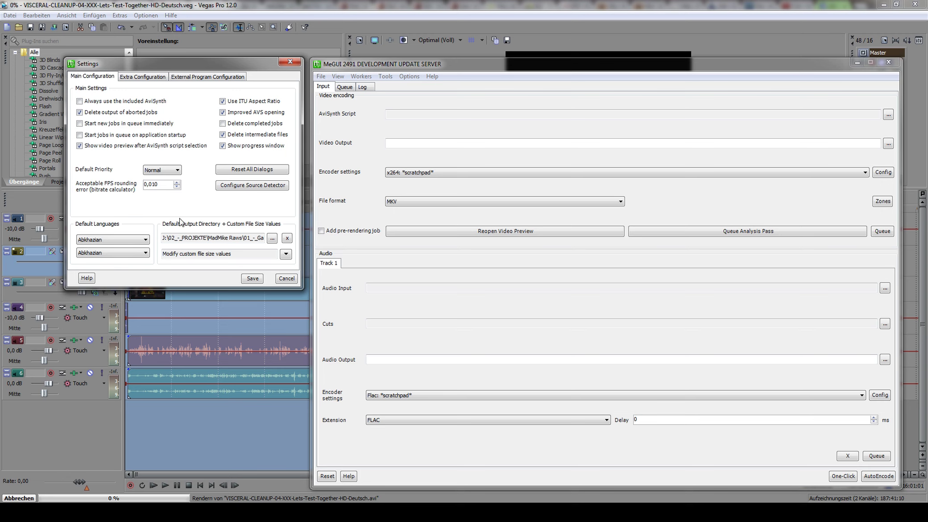
{"action": "left_click", "coordinate": [271, 239]}
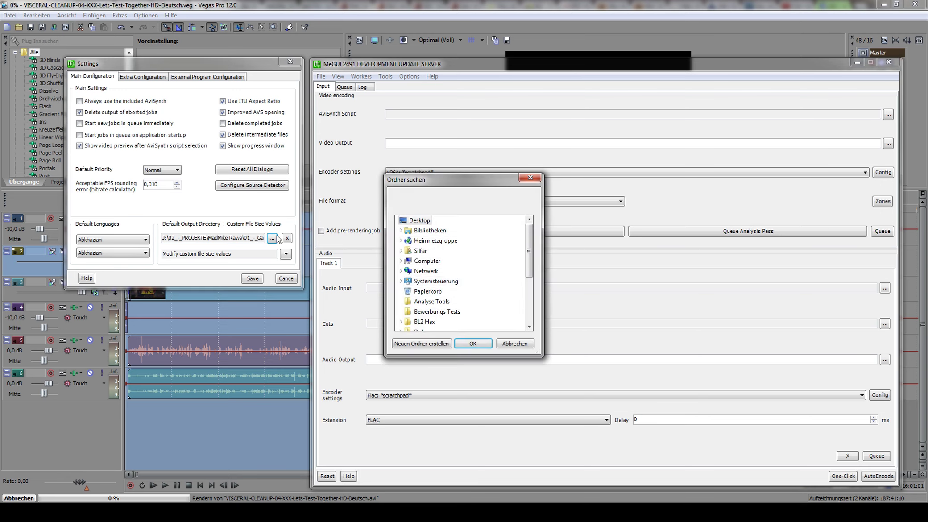
{"action": "left_click", "coordinate": [528, 179]}
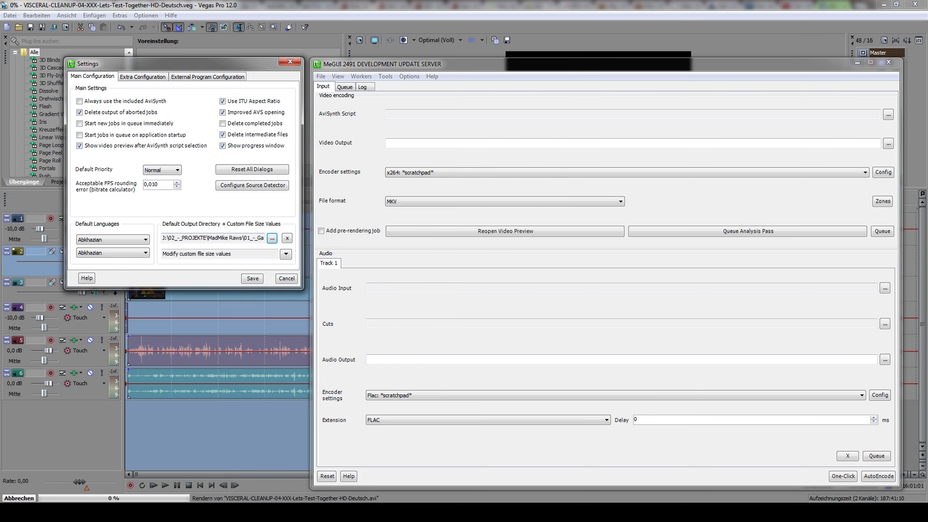
{"action": "left_click_drag", "start_coordinate": [243, 238], "coordinate": [258, 250]}
{"action": "key", "text": "End"}
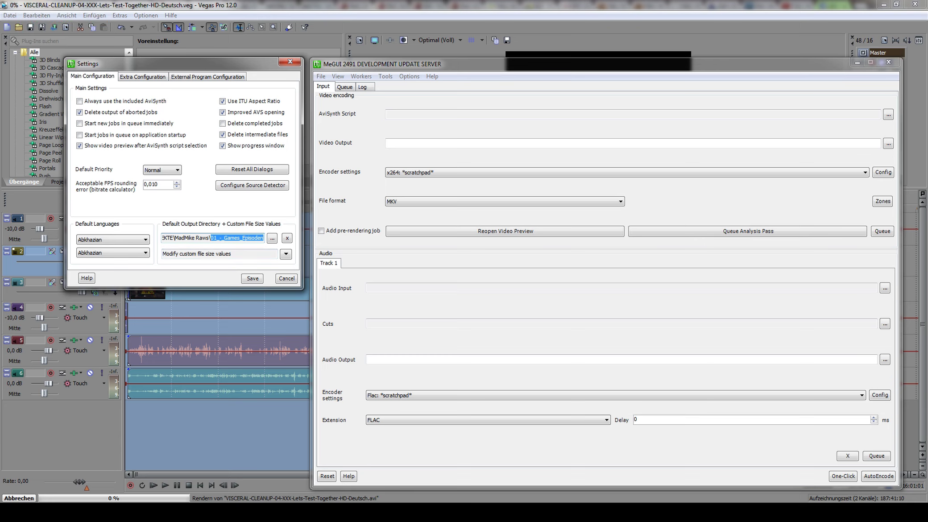
- Look through the 01_-_Games_Episoden folder in Windows Explorer for the stored AviSynth scripts, then return to the MeGUI settings
{"action": "left_click", "coordinate": [179, 475]}
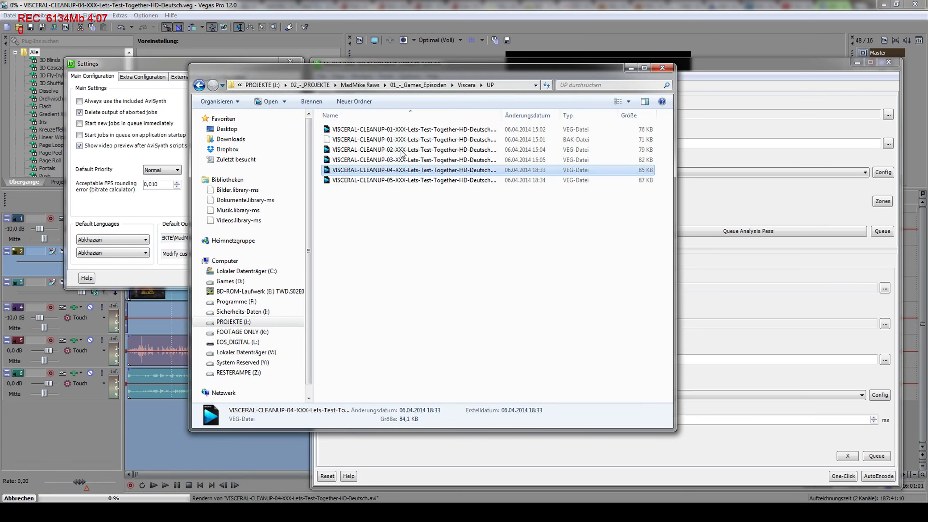
{"action": "left_click", "coordinate": [418, 85]}
{"action": "left_click_drag", "start_coordinate": [548, 73], "coordinate": [729, 38]}
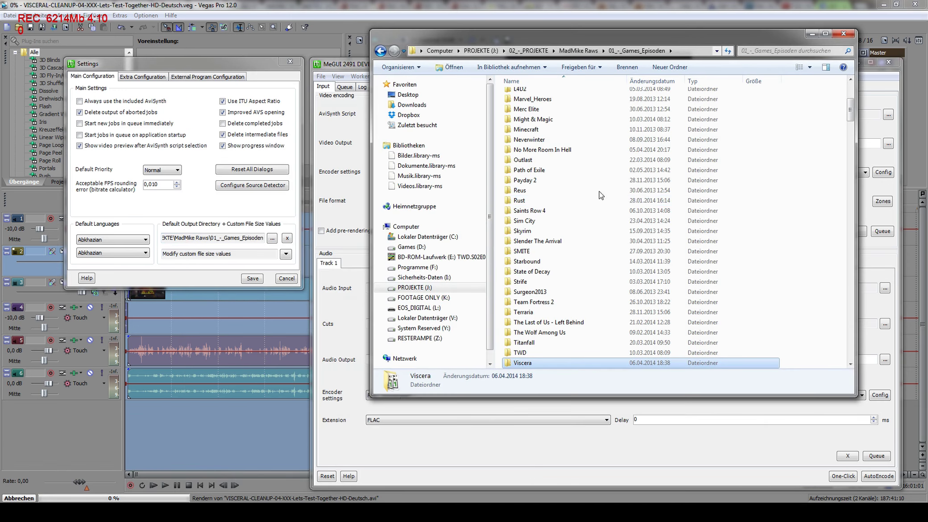
{"action": "mouse_move", "coordinate": [852, 115]}
{"action": "left_mouse_down"}
{"action": "mouse_move", "coordinate": [855, 156]}
{"action": "mouse_move", "coordinate": [854, 133]}
{"action": "left_mouse_up"}
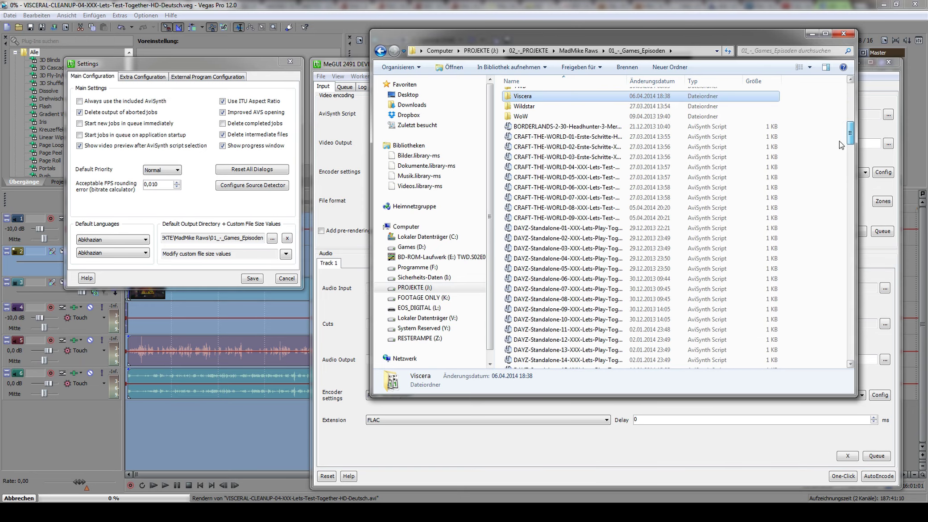
{"action": "left_click", "coordinate": [594, 167]}
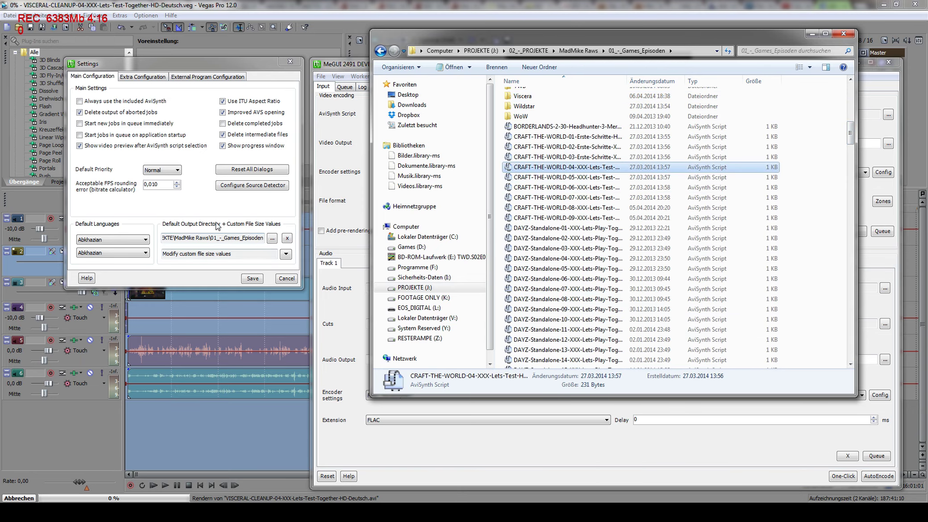
{"action": "left_click", "coordinate": [813, 36]}
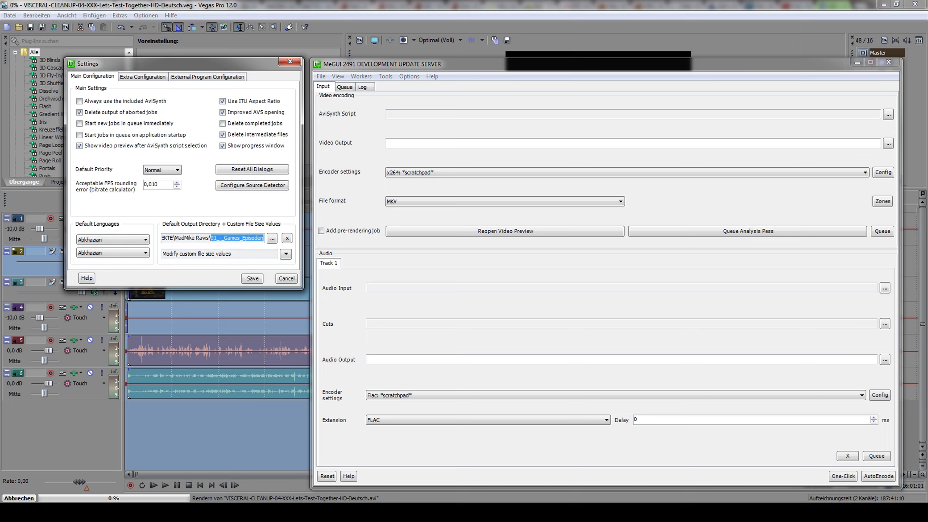
- Review the source detector configuration from the main settings and close it without changes
{"action": "left_click", "coordinate": [237, 238]}
{"action": "left_click", "coordinate": [148, 77]}
{"action": "left_click", "coordinate": [88, 77]}
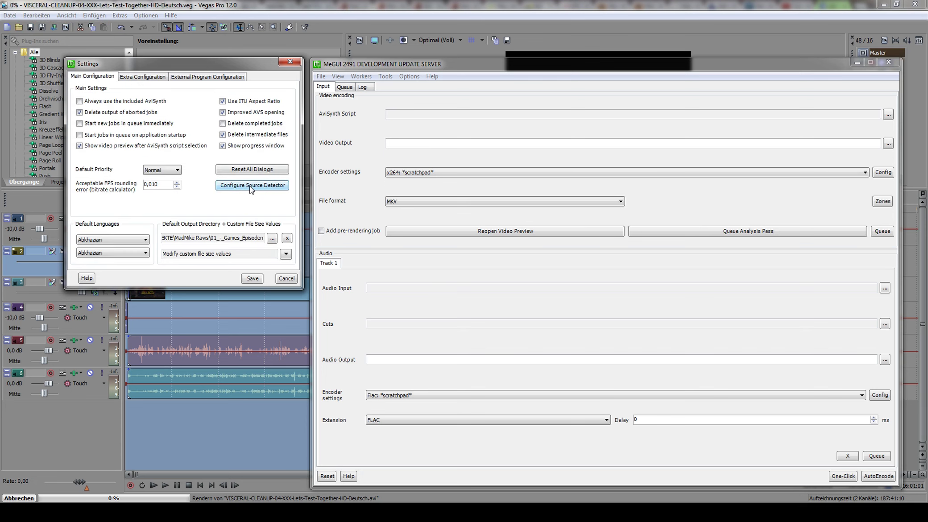
{"action": "left_click", "coordinate": [252, 187]}
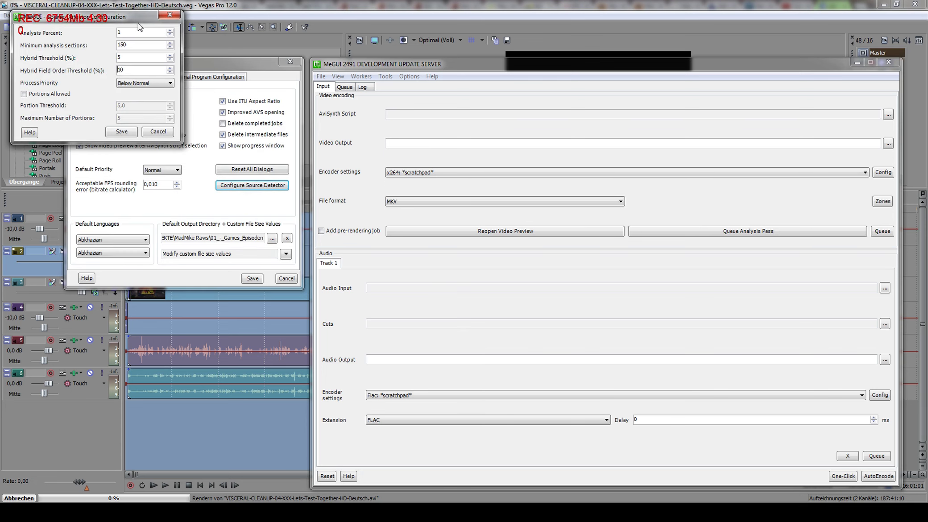
{"action": "left_click_drag", "start_coordinate": [168, 50], "coordinate": [394, 63]}
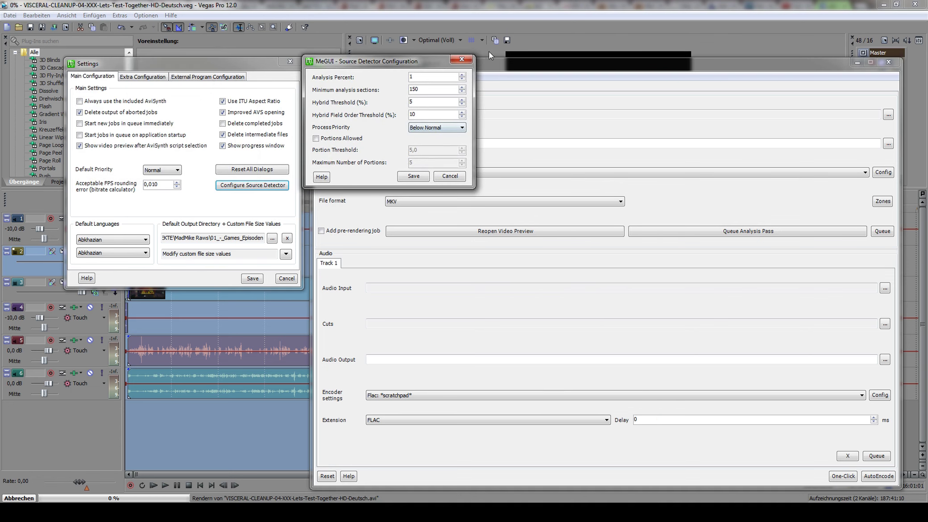
{"action": "left_click", "coordinate": [464, 60]}
- Review the extra configuration, AutoEncode defaults and external program configuration, then save the MeGUI settings
{"action": "left_click", "coordinate": [142, 77]}
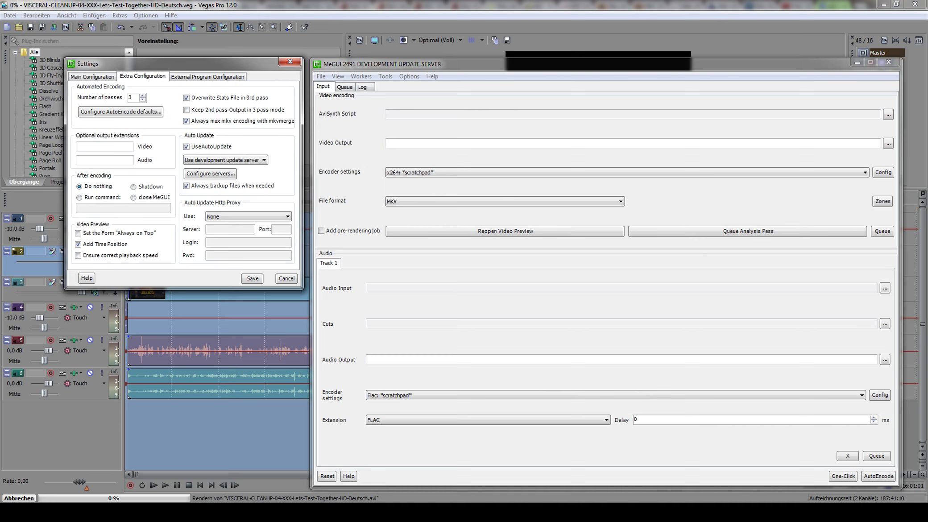
{"action": "left_click", "coordinate": [137, 112]}
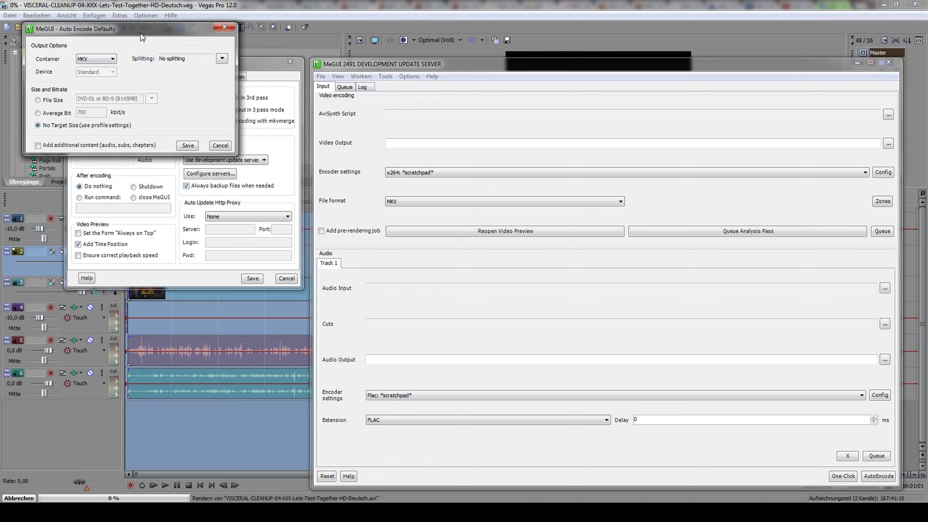
{"action": "left_click_drag", "start_coordinate": [140, 35], "coordinate": [374, 55]}
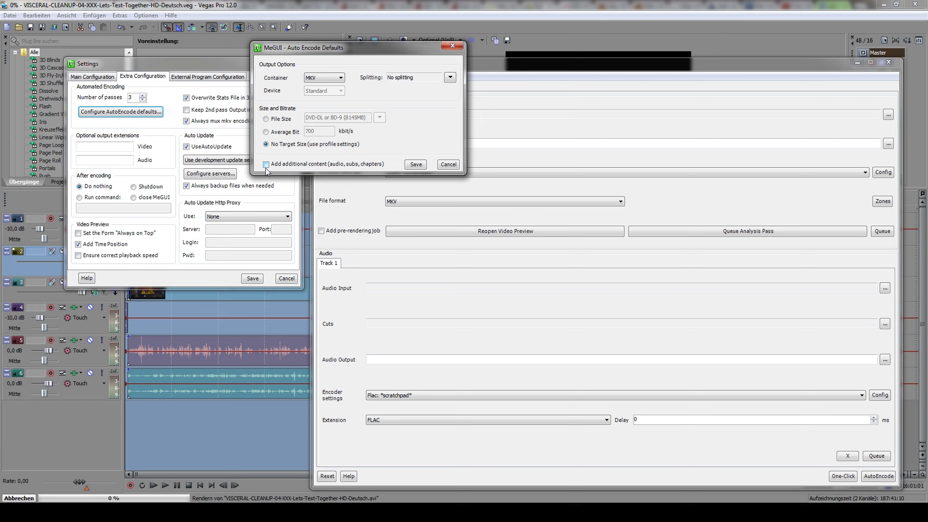
{"action": "left_click", "coordinate": [448, 165]}
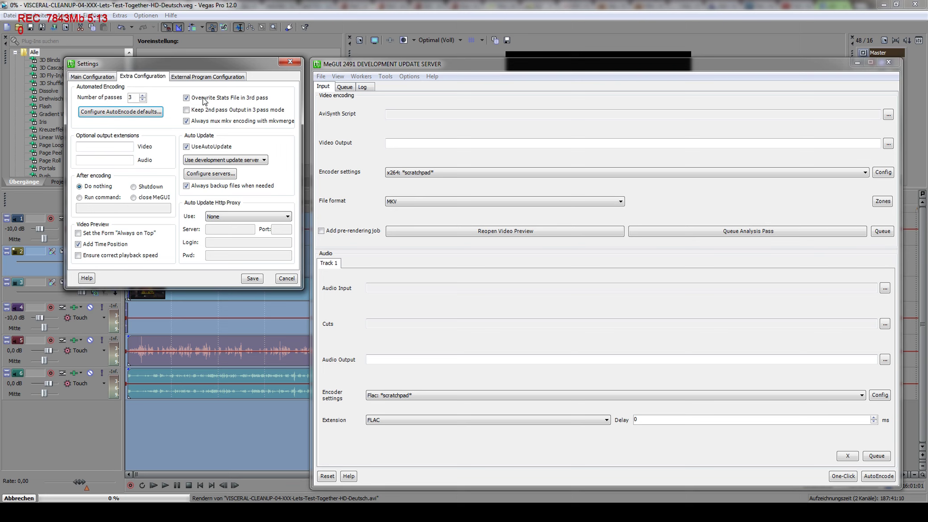
{"action": "left_click", "coordinate": [196, 79]}
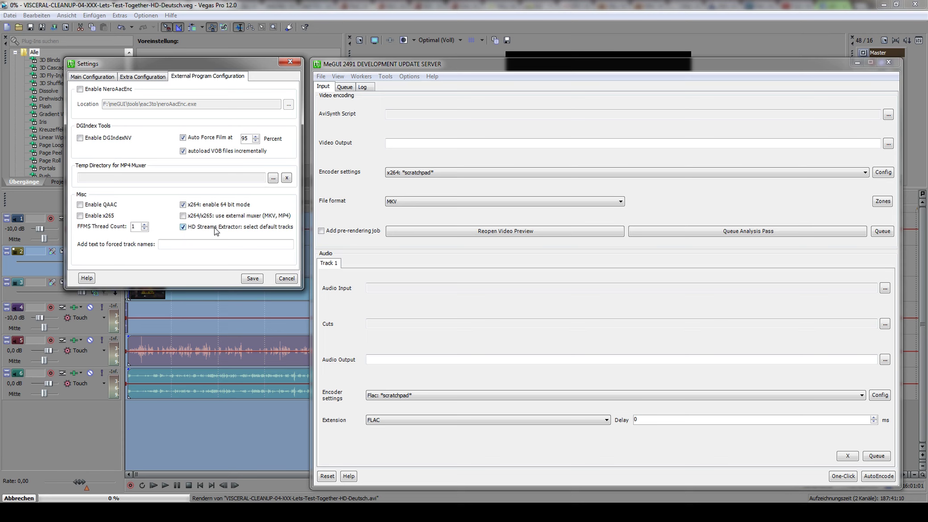
{"action": "left_click", "coordinate": [252, 278]}
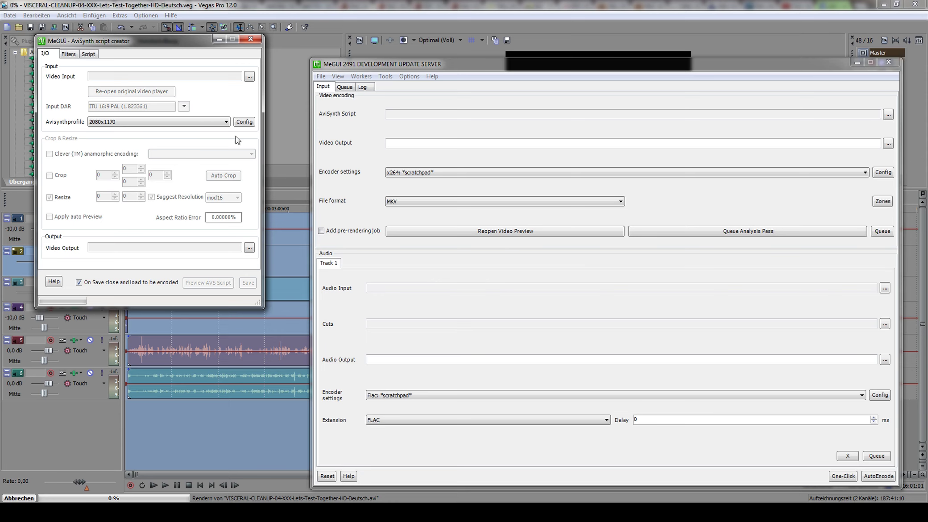
- Open the AviSynth script creator and examine the Spline64Resize line in the 2080x1170 profile's template
{"action": "left_click_drag", "start_coordinate": [132, 41], "coordinate": [183, 61]}
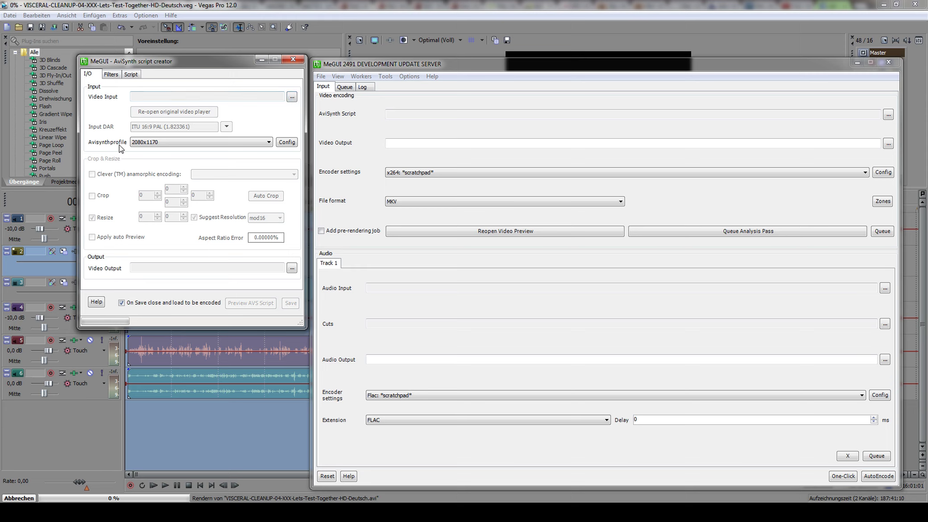
{"action": "left_click", "coordinate": [187, 143]}
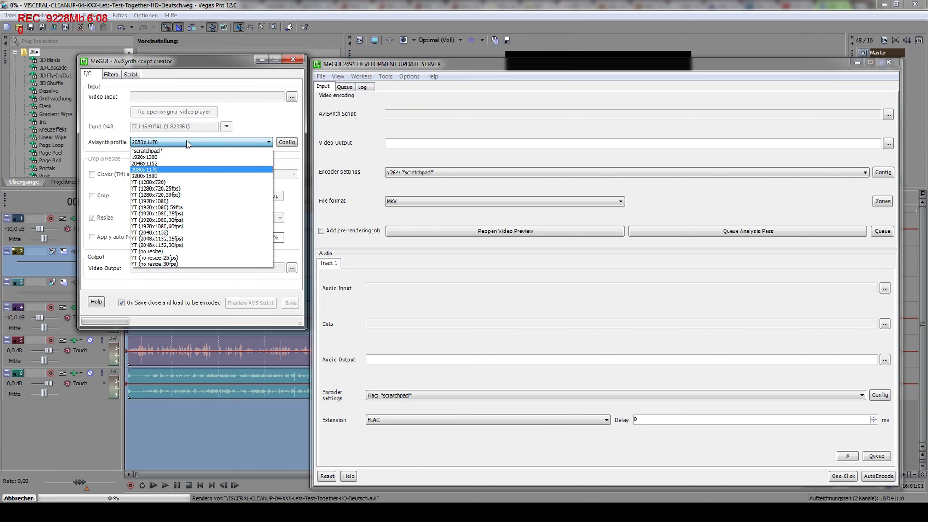
{"action": "left_click", "coordinate": [187, 144]}
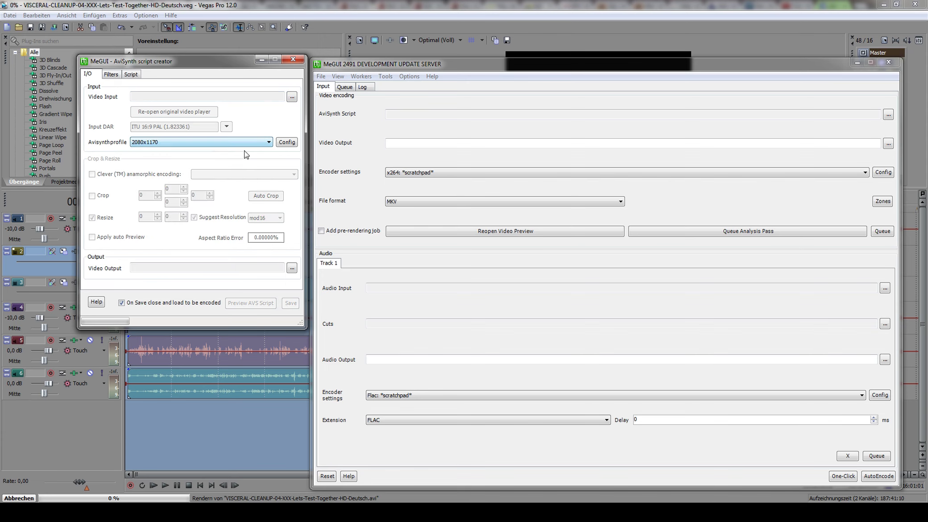
{"action": "left_click", "coordinate": [287, 142]}
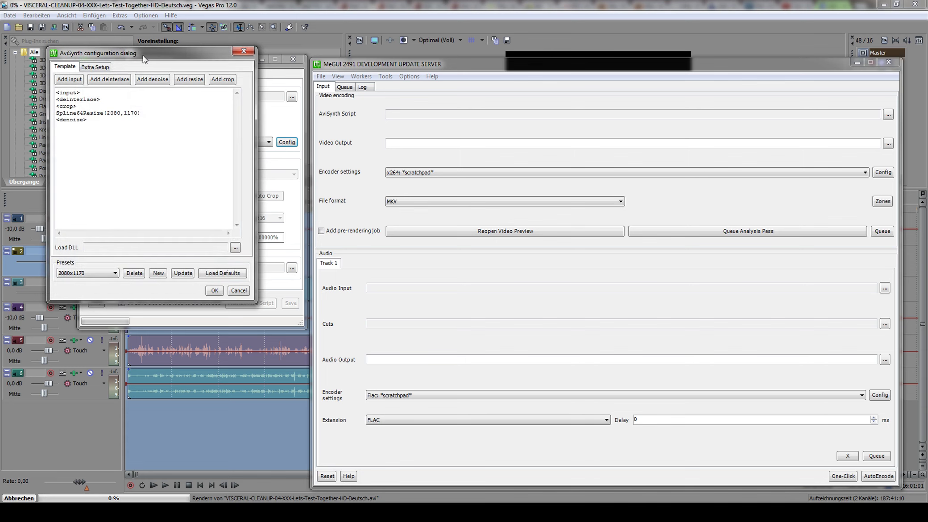
{"action": "left_click_drag", "start_coordinate": [143, 55], "coordinate": [406, 63]}
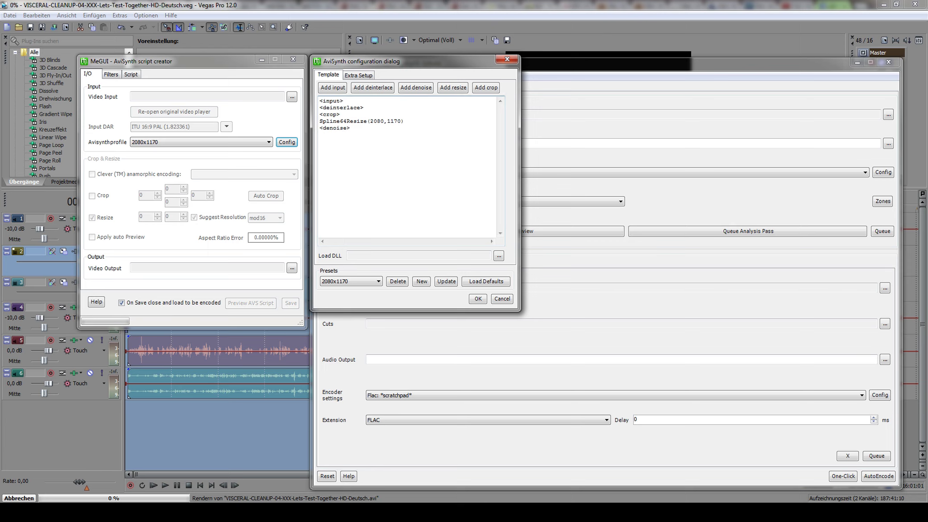
{"action": "left_click_drag", "start_coordinate": [370, 121], "coordinate": [398, 121]}
{"action": "left_click", "coordinate": [369, 121]}
{"action": "left_click", "coordinate": [380, 121]}
{"action": "key", "text": "shift+Home"}
- Review the 2080x1170 profile's extra setup, including the resize filter choices, and cancel the configuration
{"action": "left_click", "coordinate": [359, 76]}
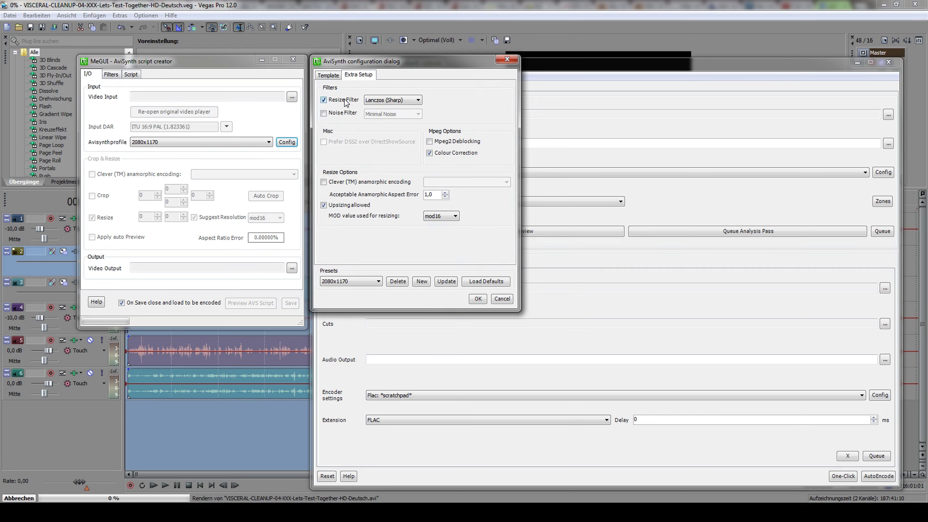
{"action": "left_click", "coordinate": [404, 103]}
{"action": "left_click", "coordinate": [404, 102]}
{"action": "left_click", "coordinate": [502, 299]}
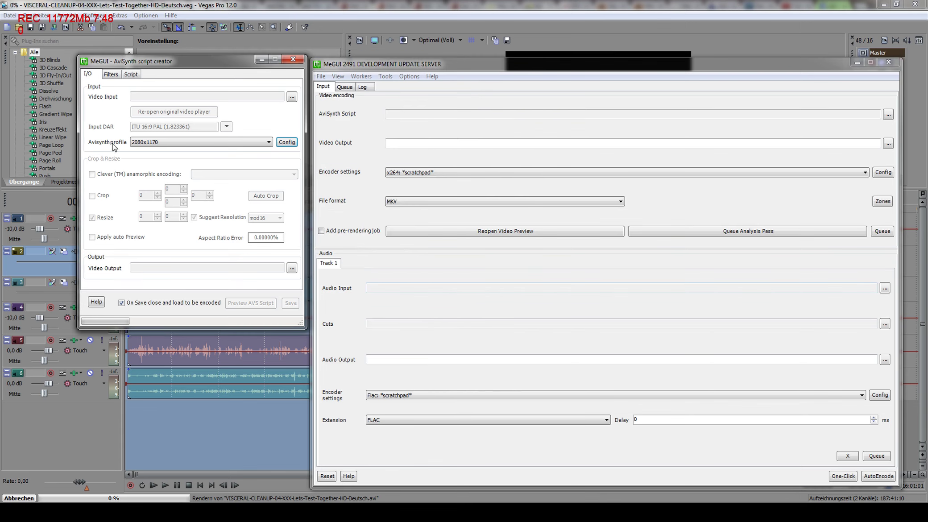
- Inspect the template of the 2048x1152 AviSynth profile, then reselect the 2080x1170 profile
{"action": "left_click", "coordinate": [183, 142]}
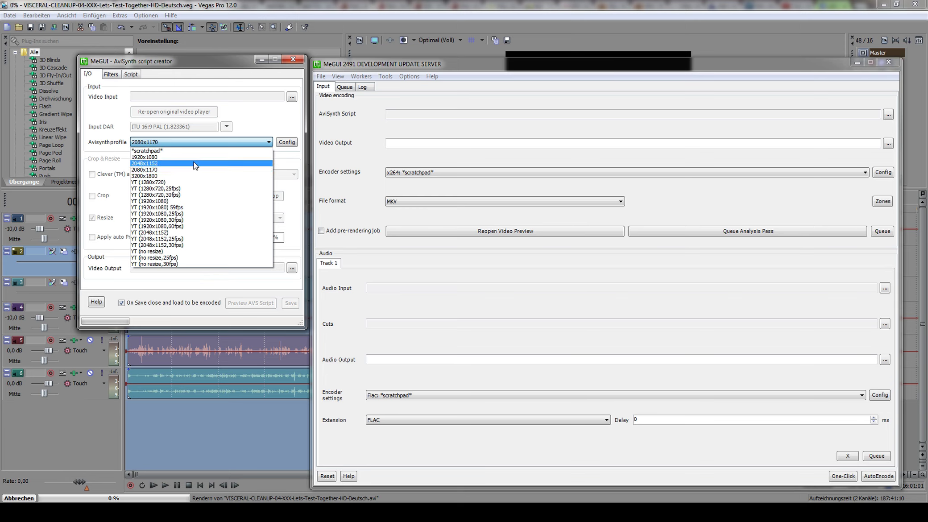
{"action": "left_click", "coordinate": [165, 164]}
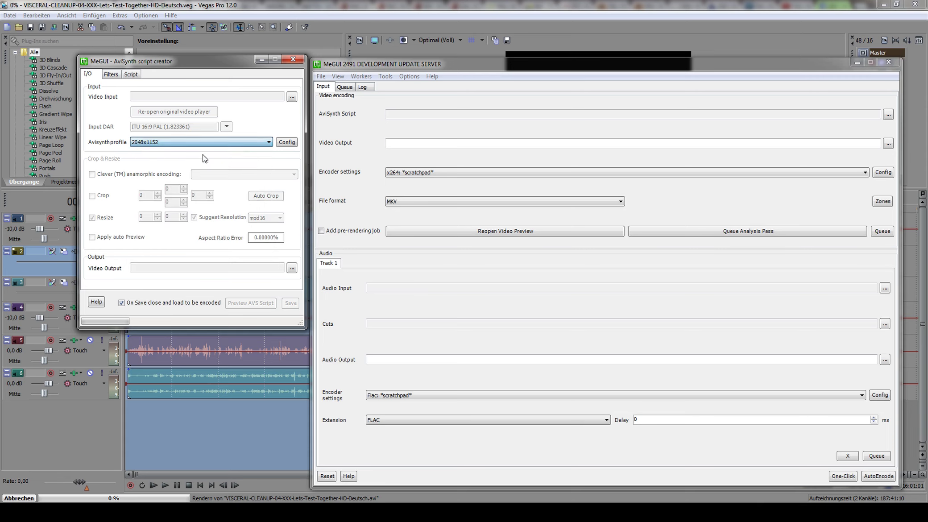
{"action": "left_click", "coordinate": [286, 142]}
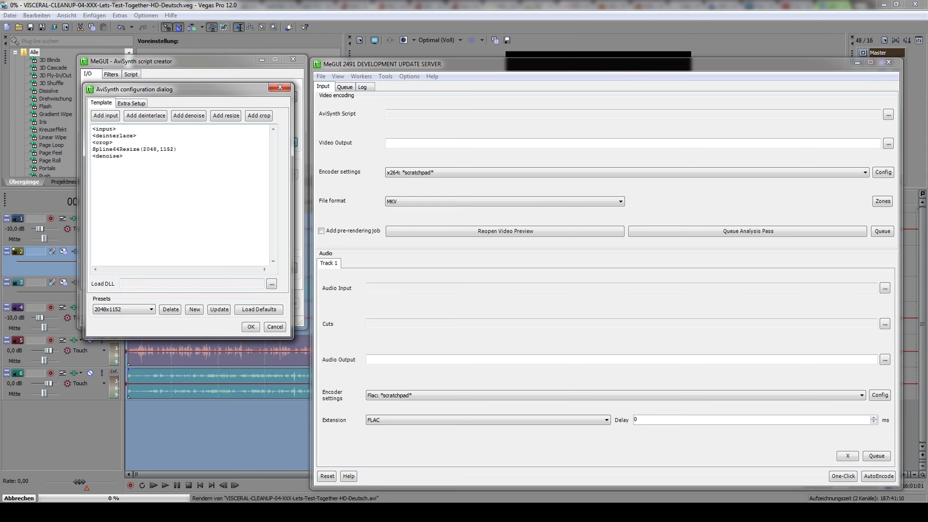
{"action": "left_click", "coordinate": [280, 87]}
{"action": "left_click", "coordinate": [268, 142]}
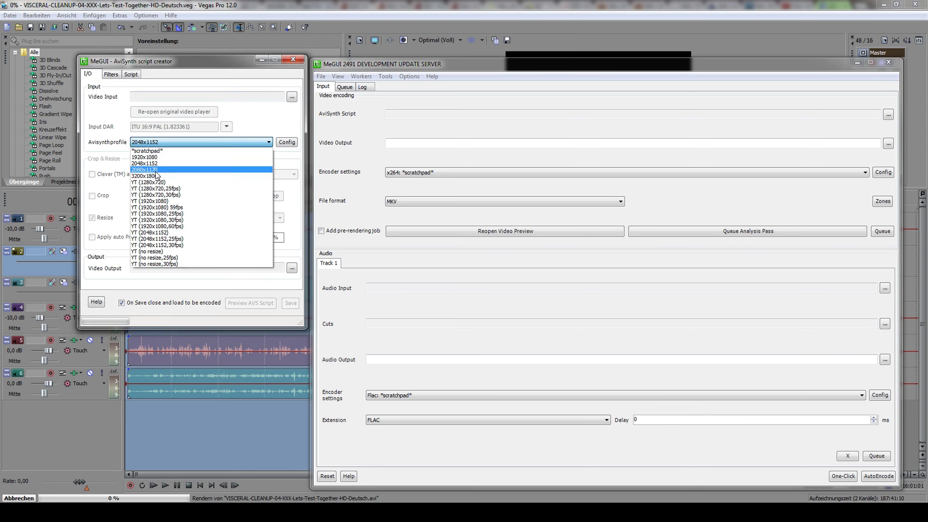
{"action": "left_click", "coordinate": [155, 170]}
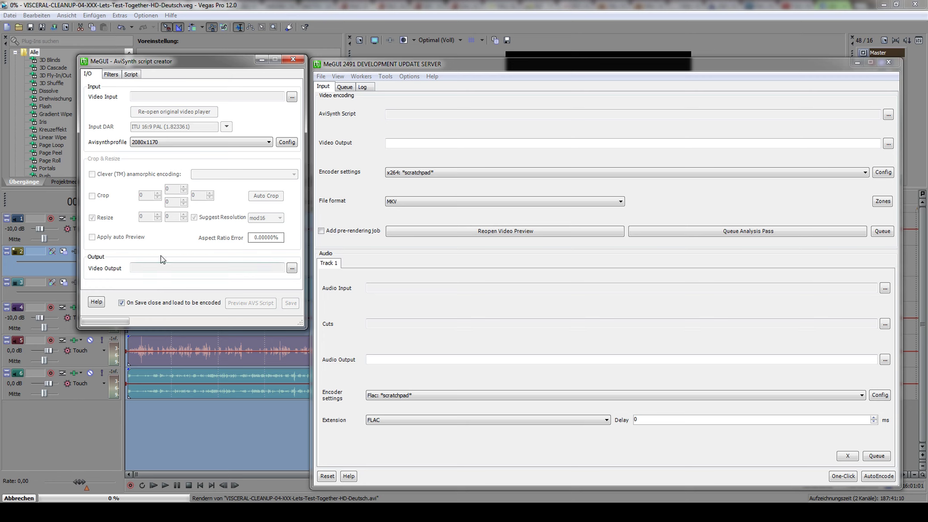
- Review the script creator's filter options for MPEG2, AVI/DSSource and DGx sources
{"action": "left_click", "coordinate": [111, 74]}
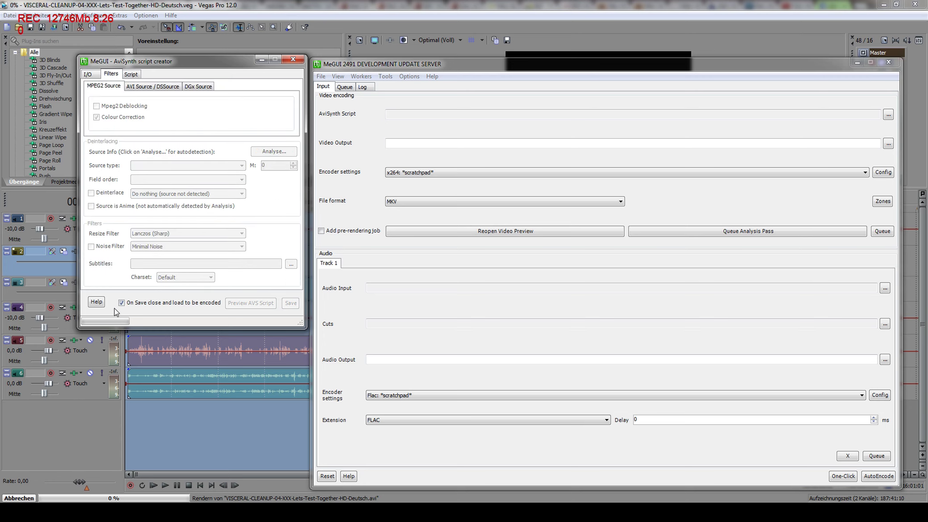
{"action": "left_click", "coordinate": [144, 86]}
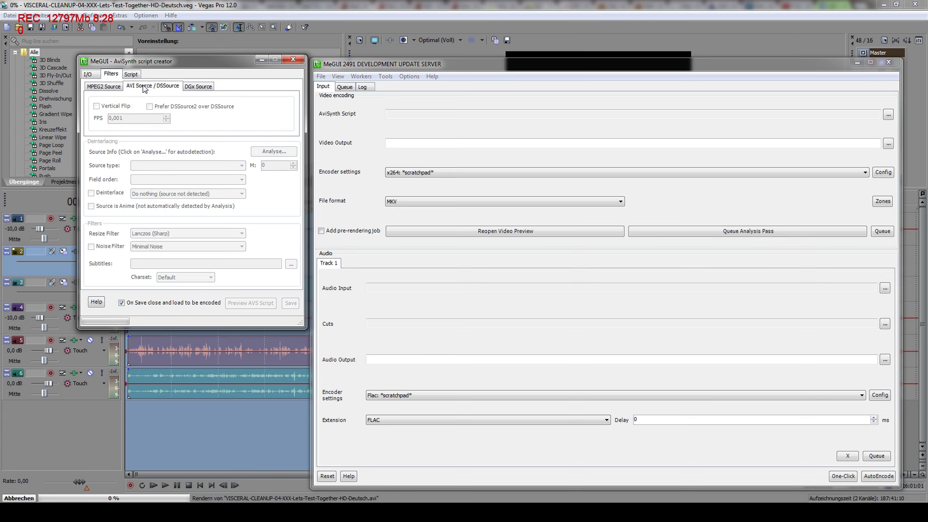
{"action": "left_click", "coordinate": [197, 86]}
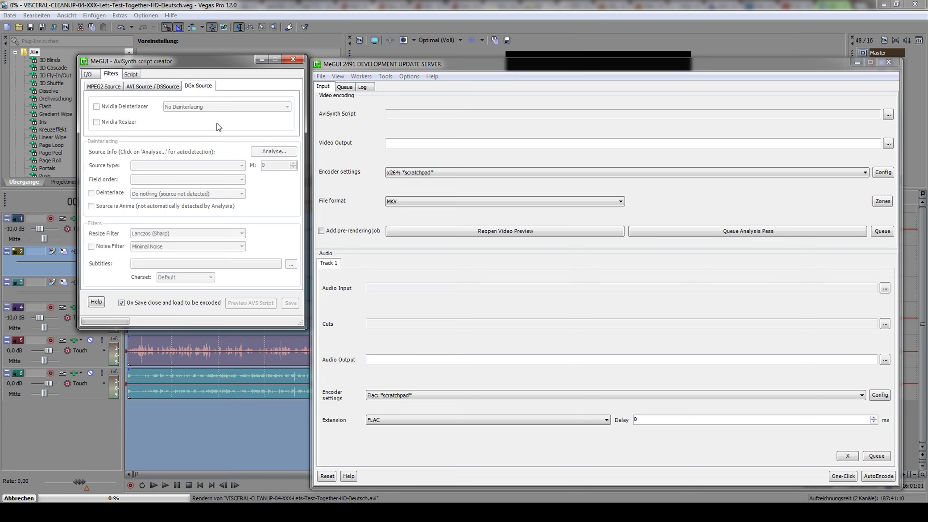
- Load VISCERAL-CLEANUP-04-XXX-Lets-Test-Together-HD-Deutsch.avi from the Viscera folder as the script creator's video input
{"action": "left_click", "coordinate": [132, 74]}
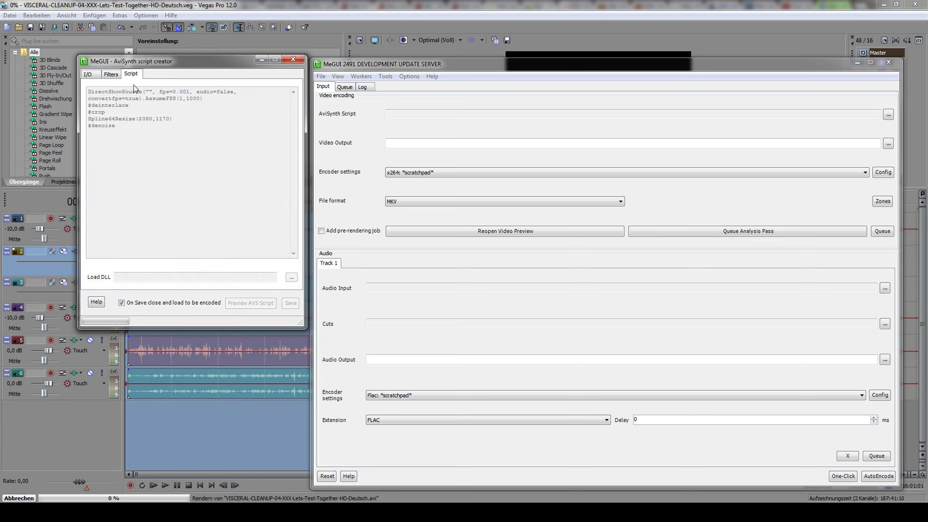
{"action": "left_click", "coordinate": [92, 79]}
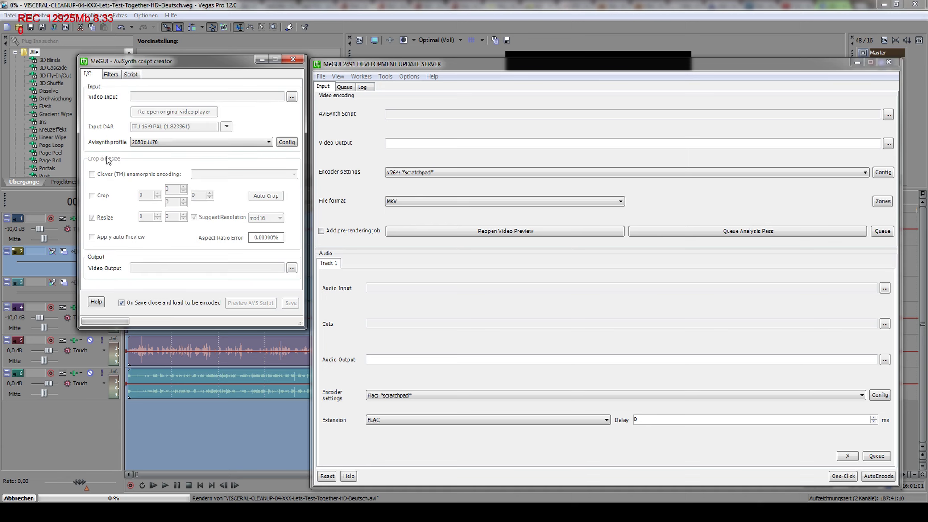
{"action": "left_click", "coordinate": [292, 97]}
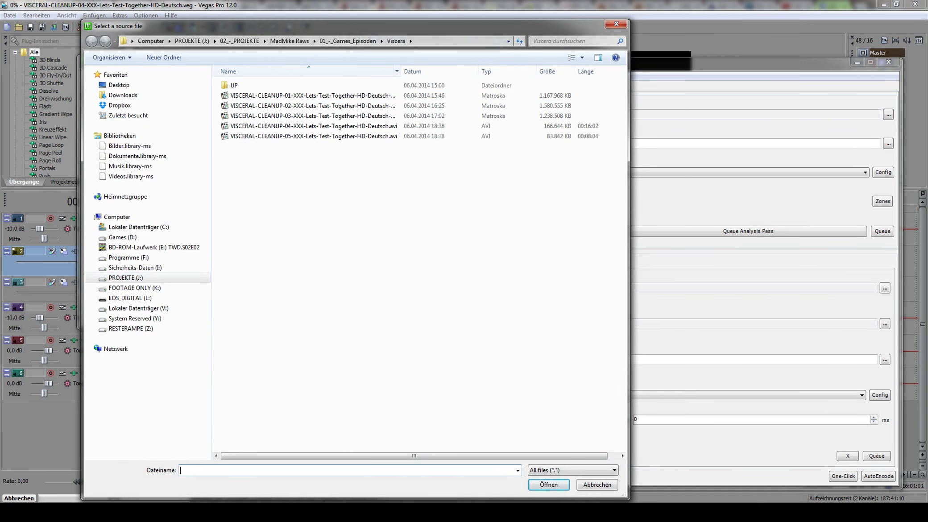
{"action": "left_click_drag", "start_coordinate": [401, 71], "coordinate": [423, 71]}
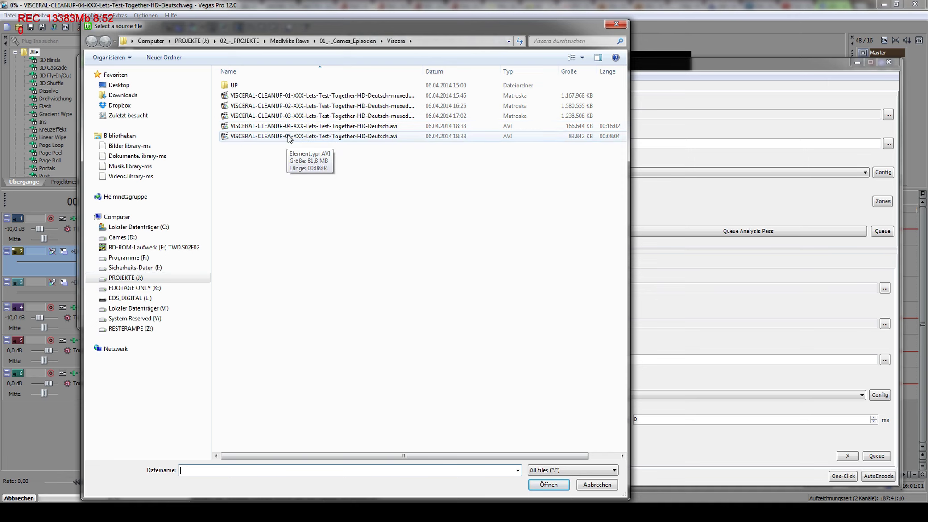
{"action": "left_click", "coordinate": [278, 127]}
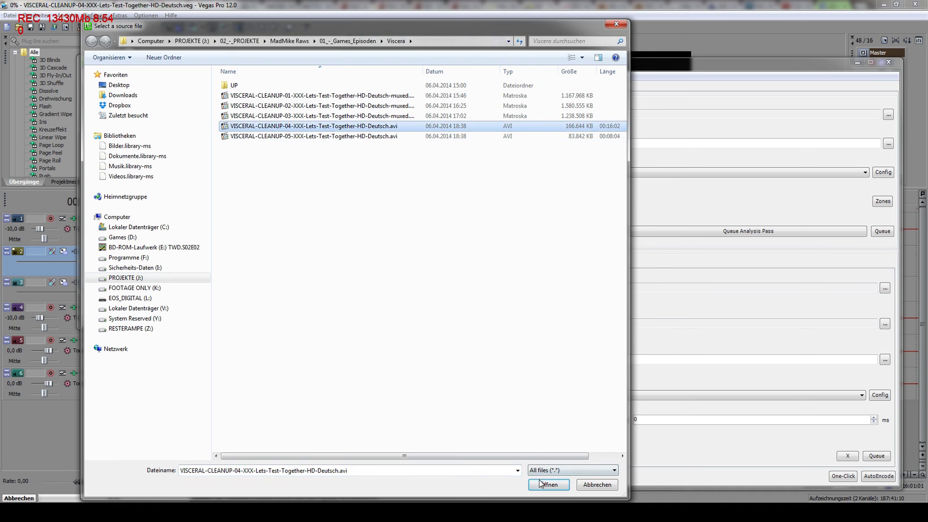
{"action": "double_click", "coordinate": [281, 126]}
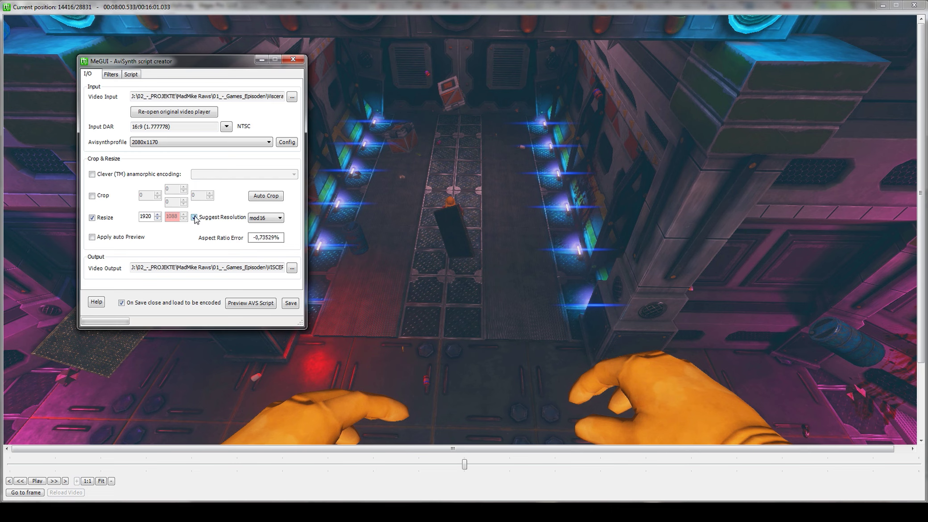
- Turn off the Resize option for the episode 04 source
{"action": "left_click", "coordinate": [93, 219]}
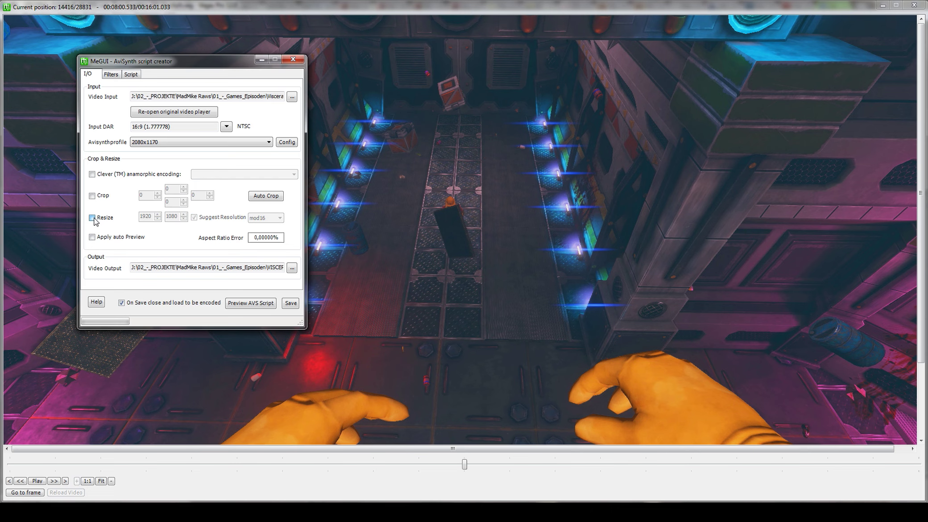
{"action": "left_click", "coordinate": [93, 218]}
{"action": "left_click", "coordinate": [93, 218]}
{"action": "left_click", "coordinate": [94, 218]}
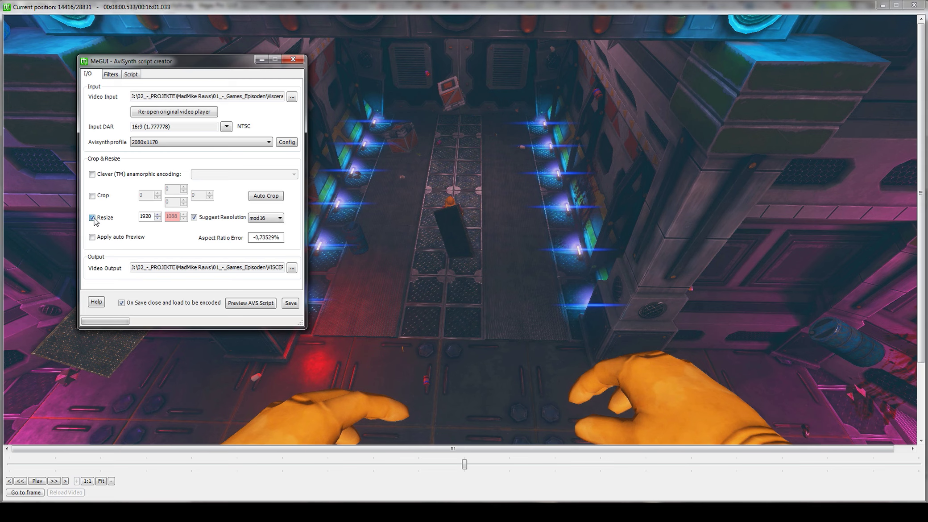
{"action": "left_click", "coordinate": [93, 218]}
{"action": "left_click", "coordinate": [94, 218]}
{"action": "left_click", "coordinate": [93, 218]}
{"action": "left_click", "coordinate": [93, 218]}
{"action": "left_click", "coordinate": [93, 218]}
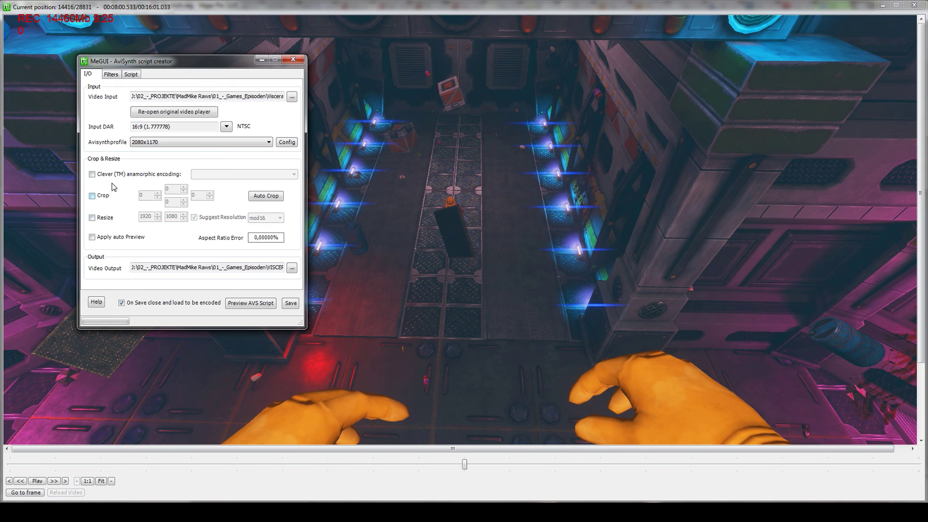
- Change audio=false to audio=true in episode 04's AviSynth script, save the script for encoding and close the video preview
{"action": "left_click", "coordinate": [111, 77]}
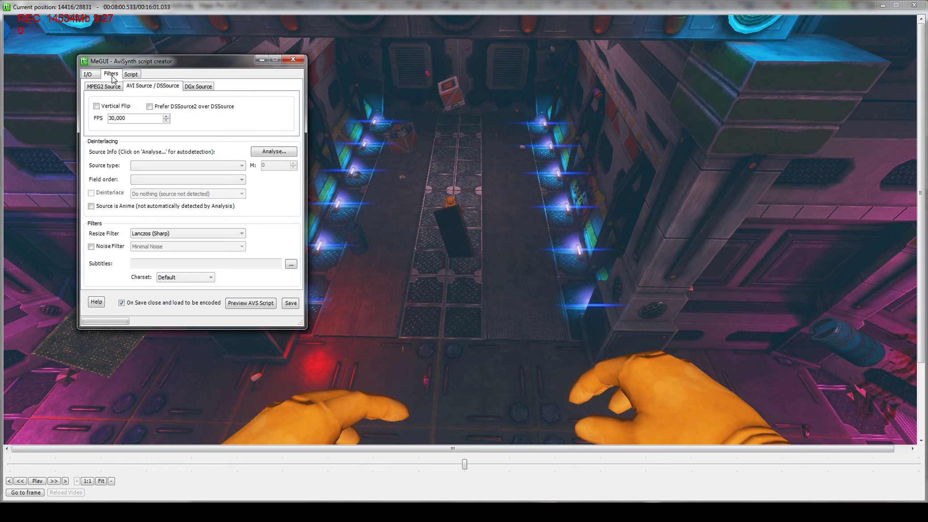
{"action": "left_click", "coordinate": [134, 75]}
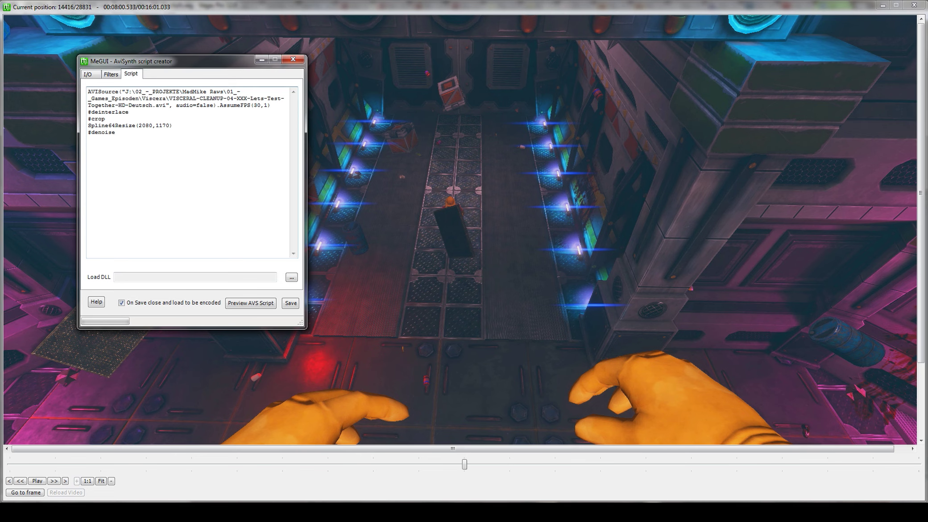
{"action": "type", "text": "true"}
{"action": "key", "text": "Delete"}
{"action": "key", "text": "Delete"}
{"action": "key", "text": "Delete"}
{"action": "key", "text": "Delete"}
{"action": "key", "text": "Delete"}
{"action": "left_click", "coordinate": [290, 303]}
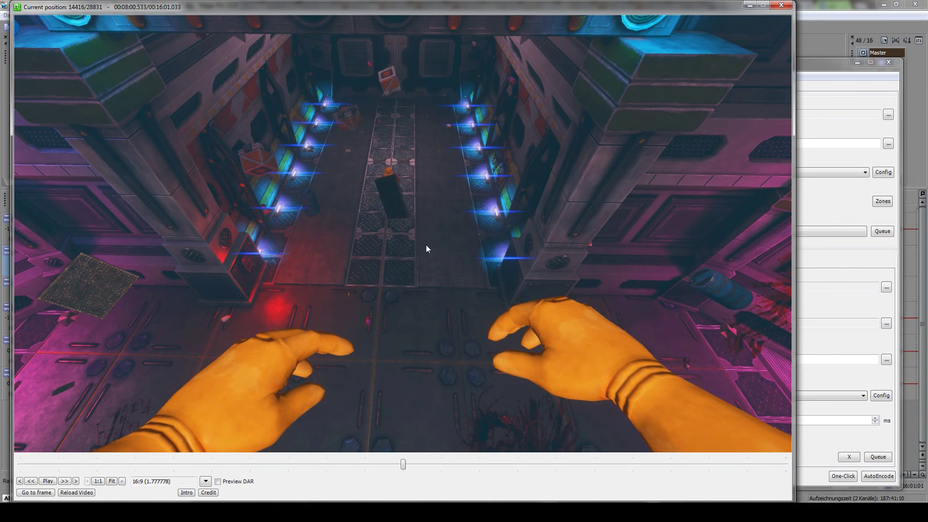
{"action": "left_click", "coordinate": [781, 6]}
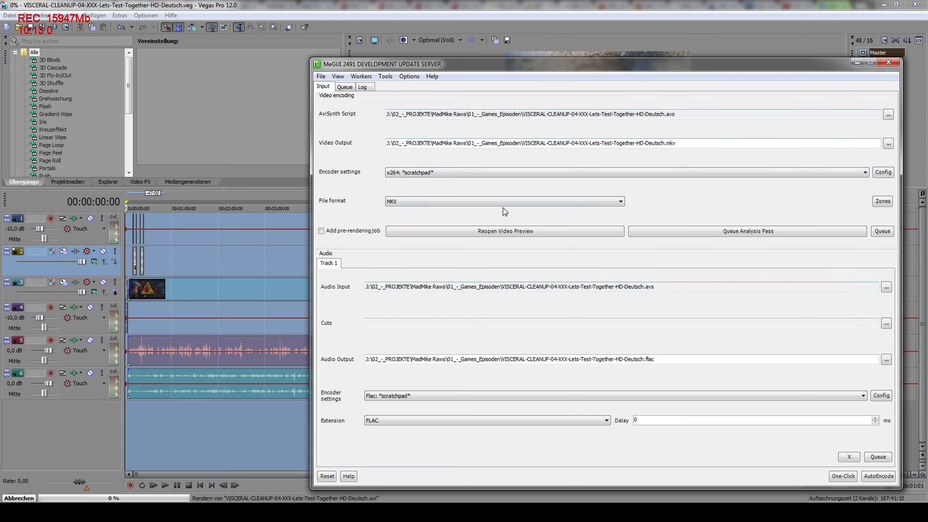
- Queue an automatic MKV encode of episode 04, saving VISCERAL-CLEANUP-04-XXX-Lets-Test-Together-HD-Deutsch-muxed.mkv in the Viscera folder
{"action": "left_click", "coordinate": [878, 476]}
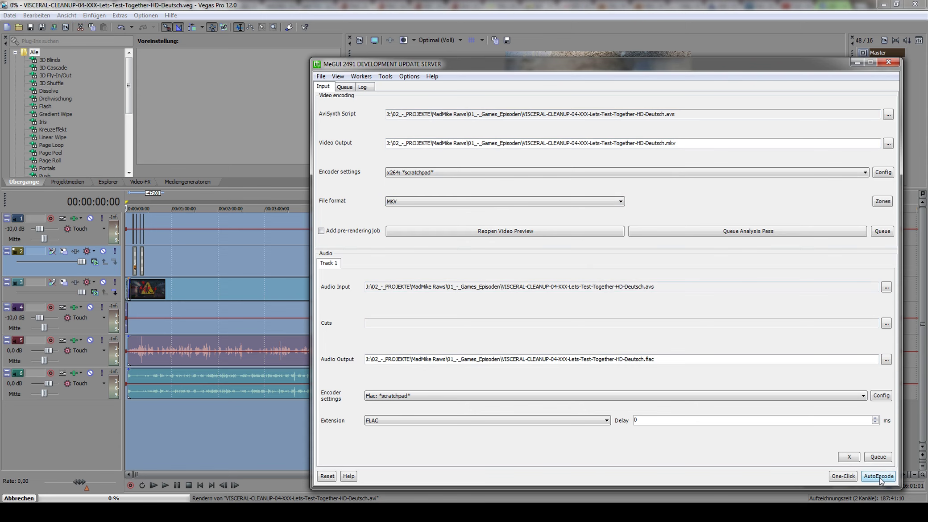
{"action": "left_click_drag", "start_coordinate": [118, 25], "coordinate": [149, 79]}
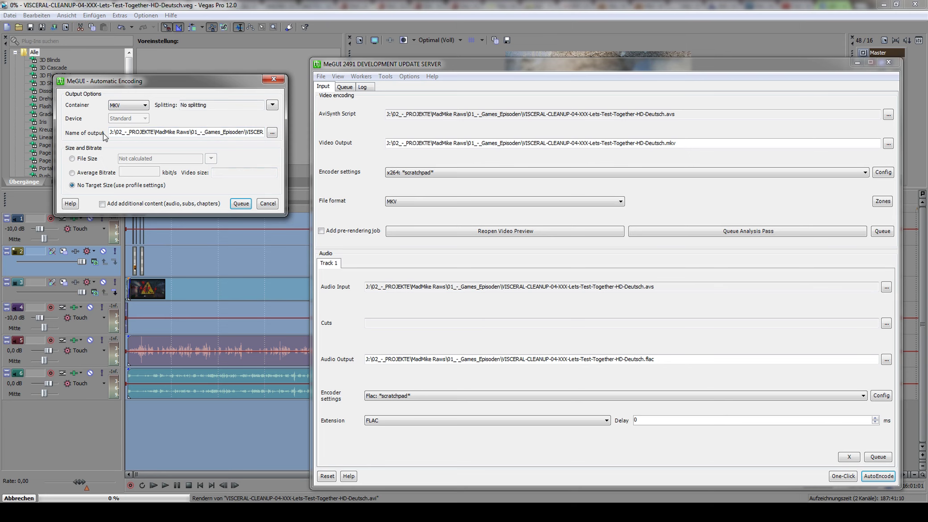
{"action": "left_click", "coordinate": [271, 133]}
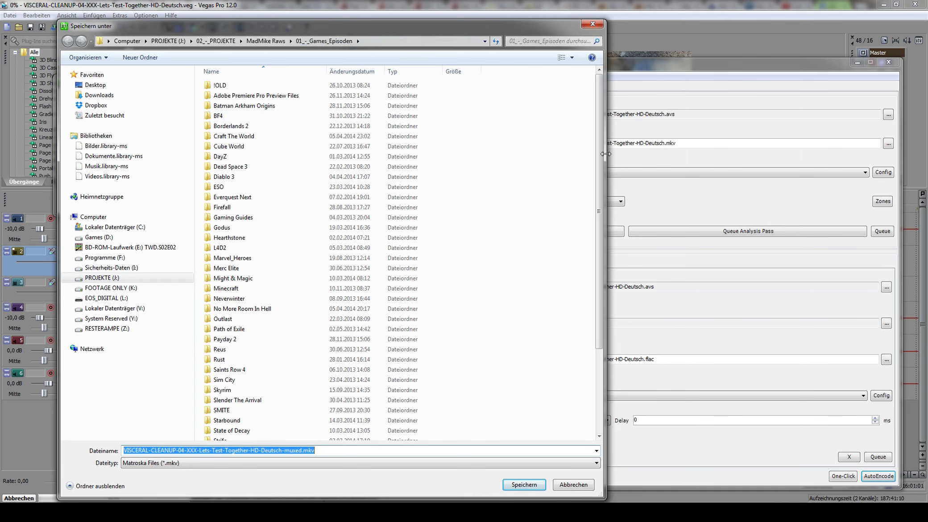
{"action": "left_click_drag", "start_coordinate": [600, 154], "coordinate": [597, 170]}
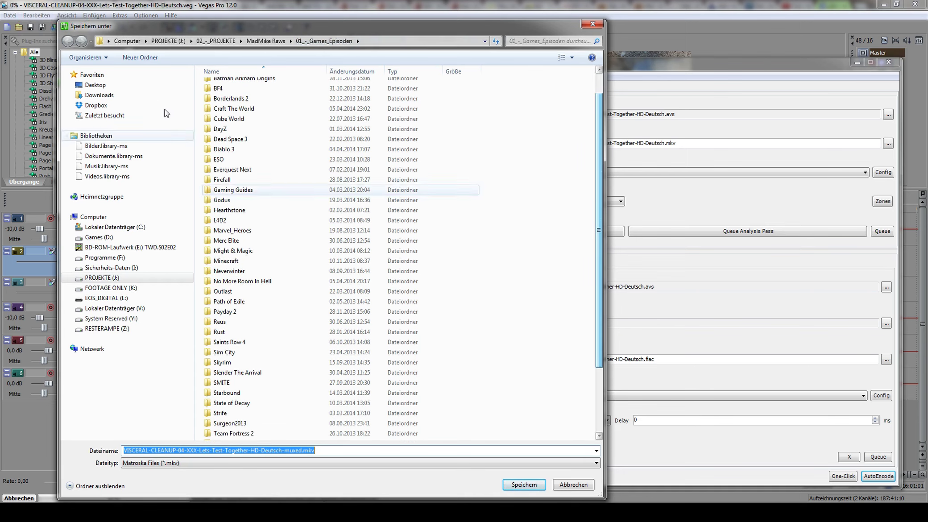
{"action": "left_click_drag", "start_coordinate": [602, 209], "coordinate": [602, 231]}
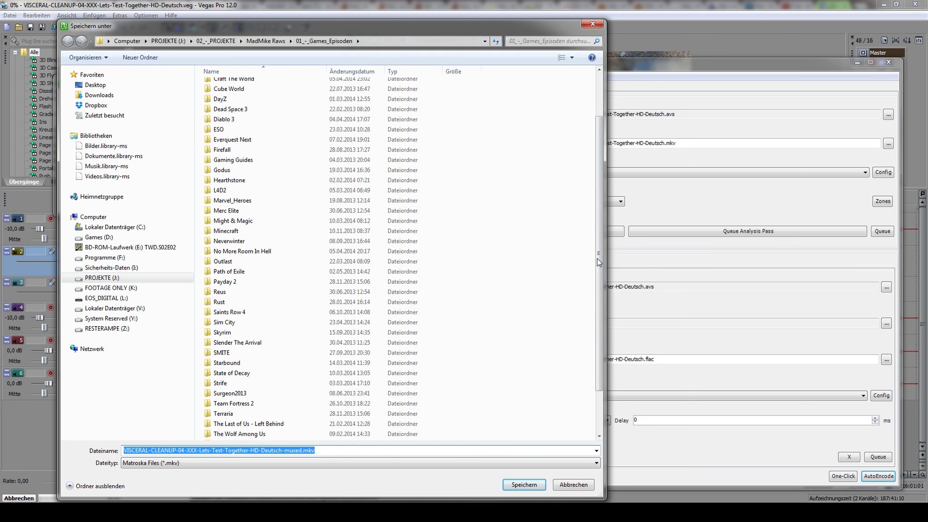
{"action": "left_click_drag", "start_coordinate": [596, 258], "coordinate": [598, 278]}
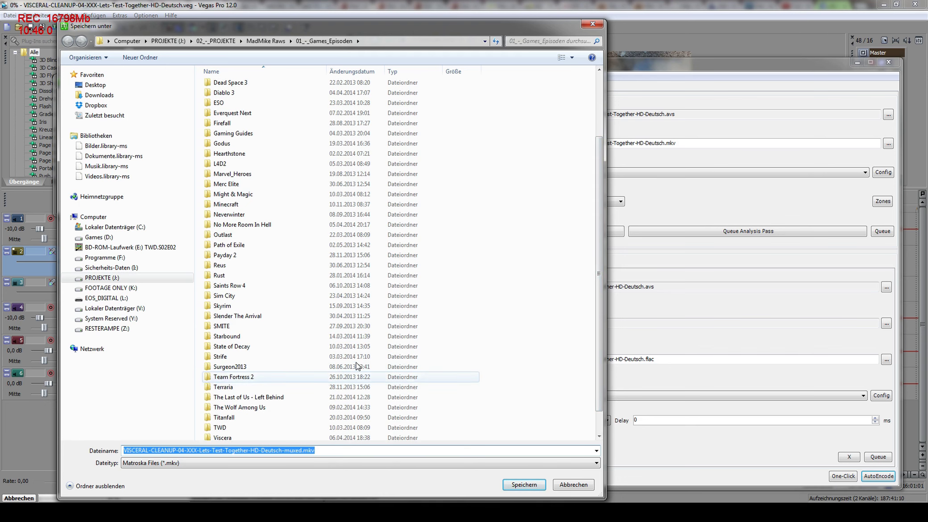
{"action": "double_click", "coordinate": [223, 438]}
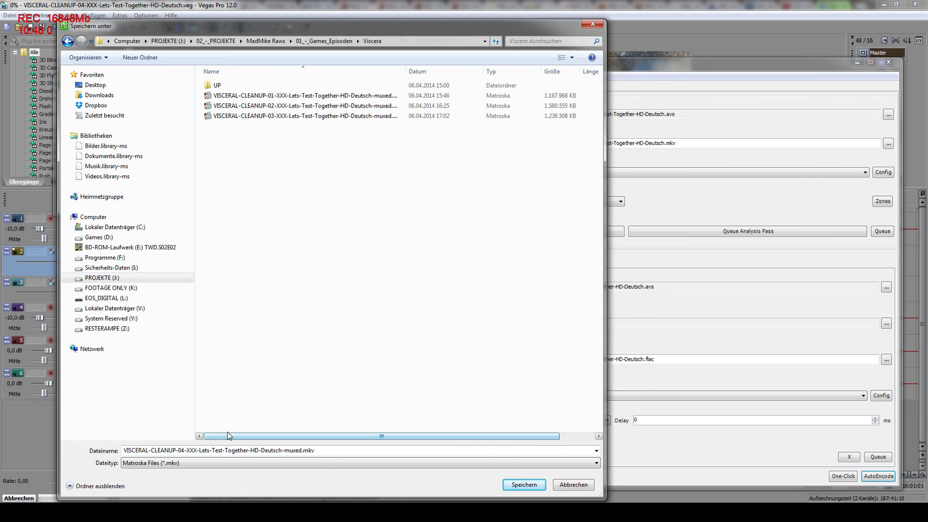
{"action": "double_click", "coordinate": [405, 71]}
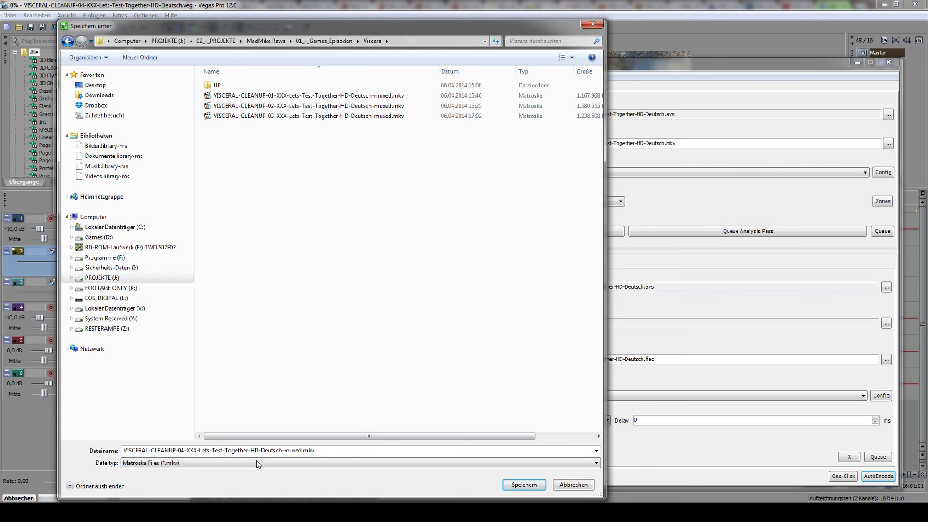
{"action": "left_click", "coordinate": [524, 484]}
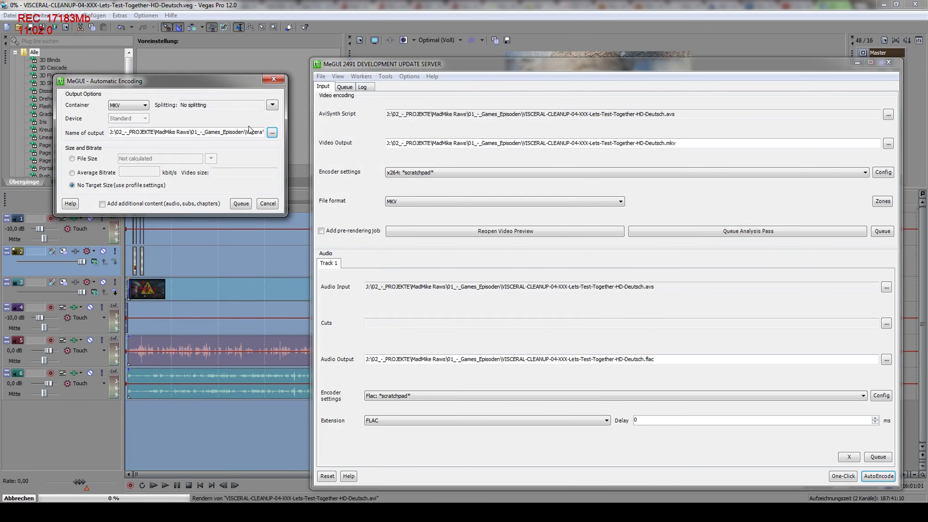
{"action": "left_click", "coordinate": [240, 204]}
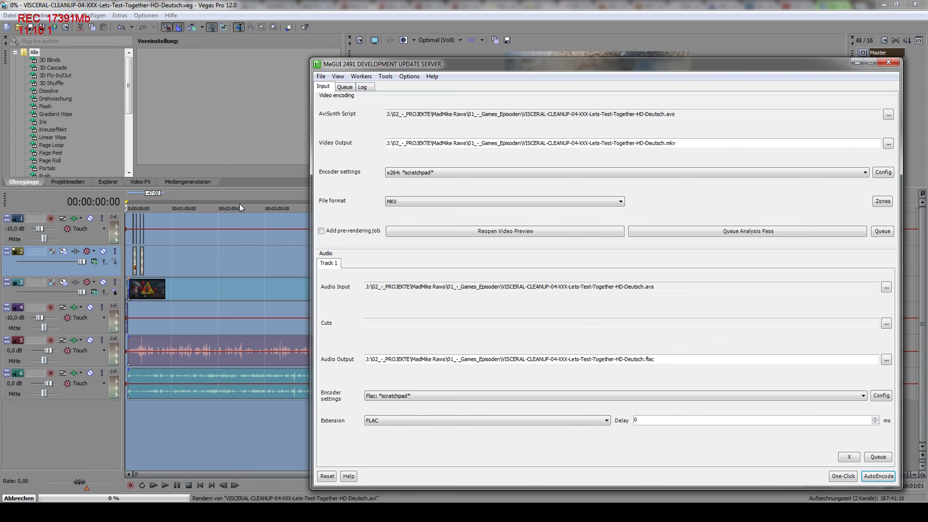
- Load VISCERAL-CLEANUP-05-XXX-Lets-Test-Together-HD-Deutsch.avi into a new AviSynth script and turn off Resize
{"action": "key", "text": "ctrl+r"}
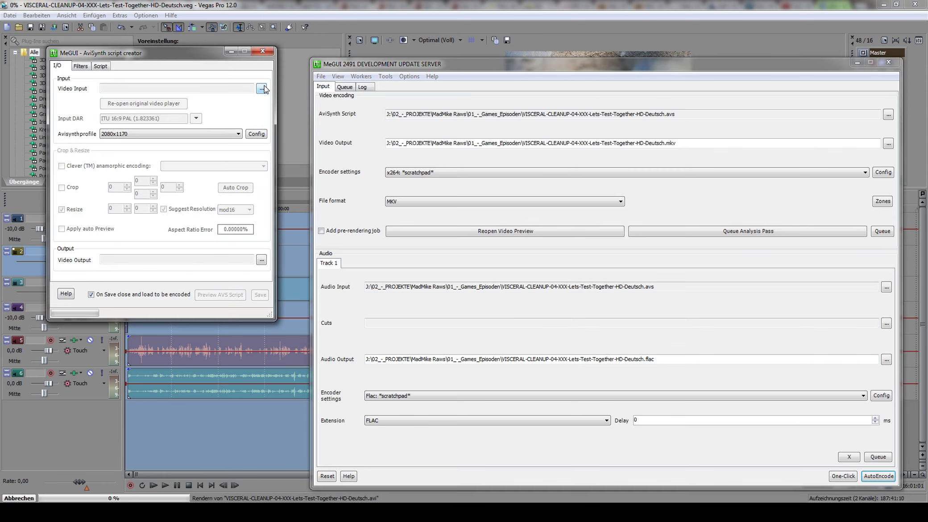
{"action": "left_click", "coordinate": [260, 91]}
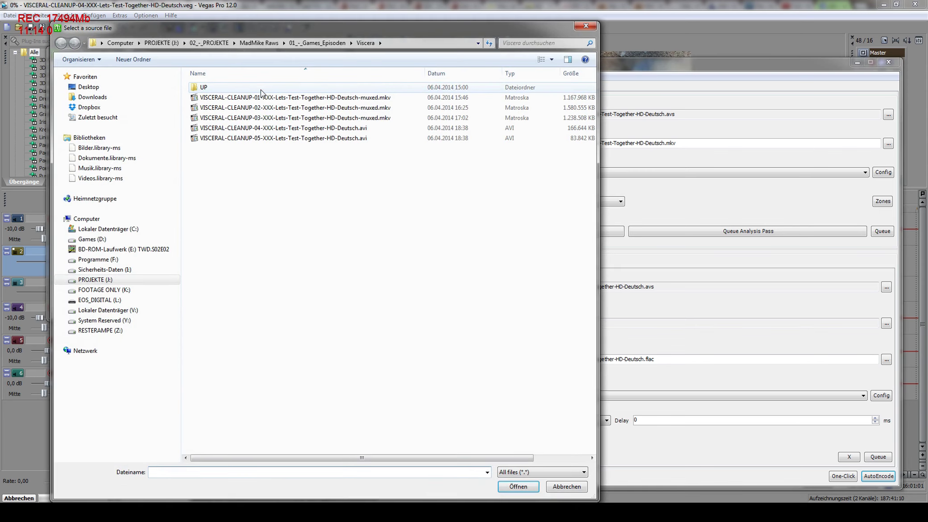
{"action": "double_click", "coordinate": [253, 138]}
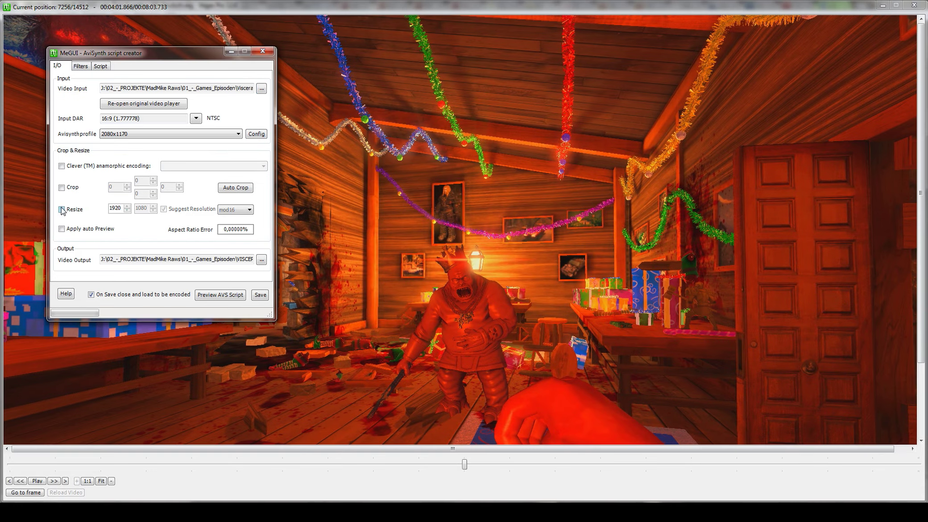
{"action": "left_click", "coordinate": [62, 209]}
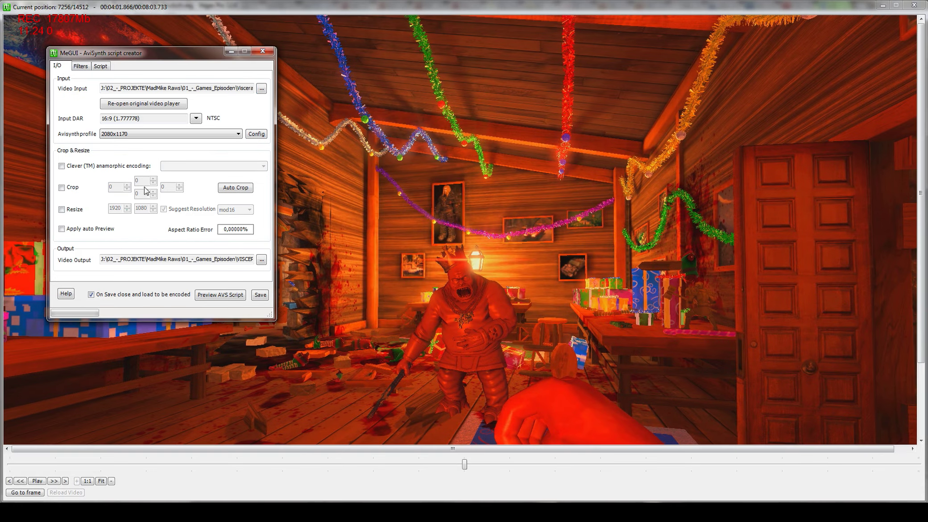
- Change audio=false to audio=true in episode 05's AviSynth script, save the script for encoding and close the video preview
{"action": "left_click", "coordinate": [102, 66]}
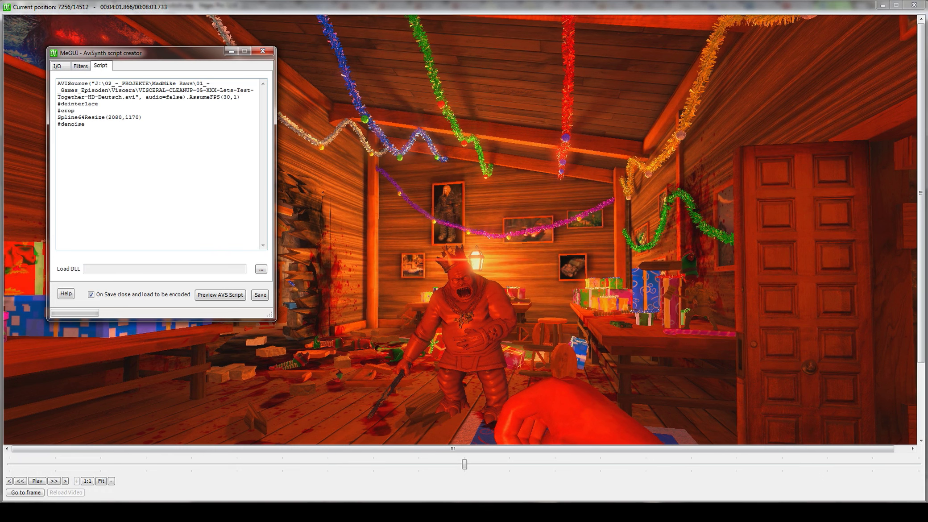
{"action": "type", "text": "true"}
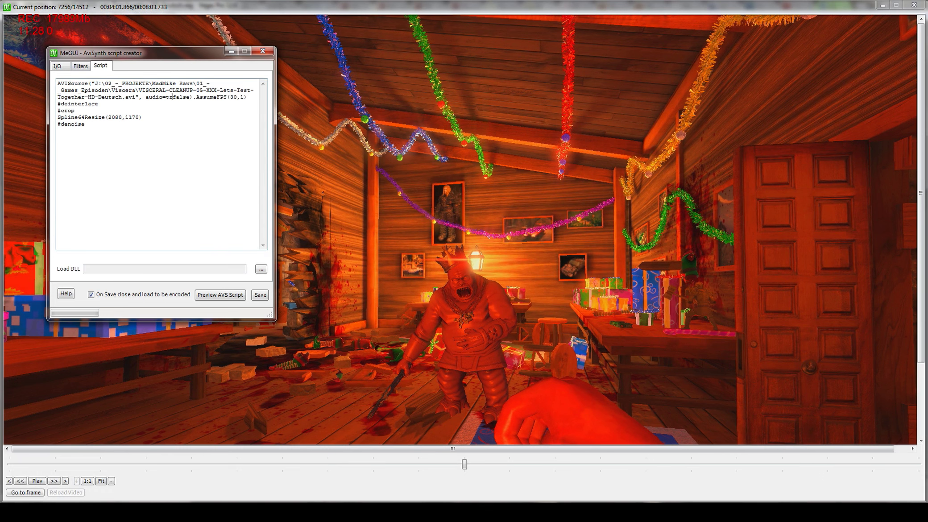
{"action": "key", "text": "Delete"}
{"action": "key", "text": "Delete"}
{"action": "key", "text": "Delete"}
{"action": "key", "text": "Delete"}
{"action": "key", "text": "Delete"}
{"action": "left_click", "coordinate": [260, 295]}
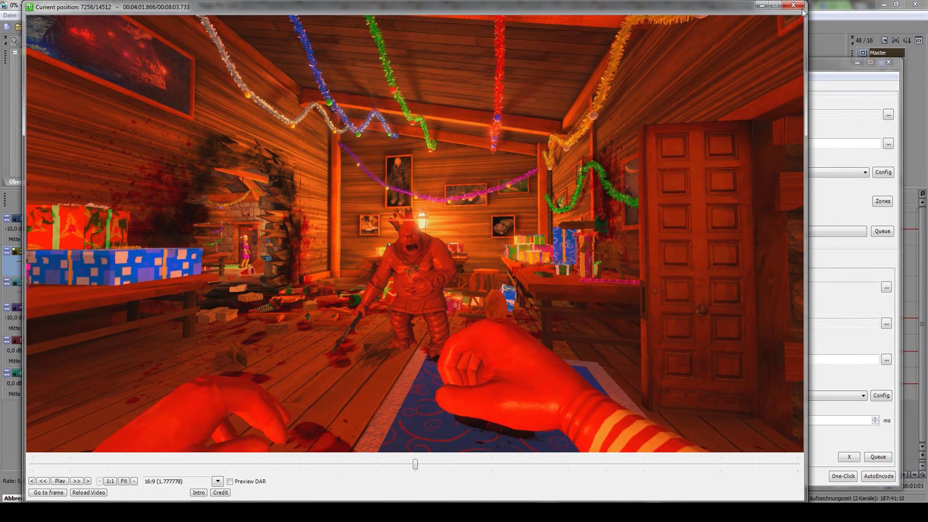
{"action": "left_click", "coordinate": [793, 6]}
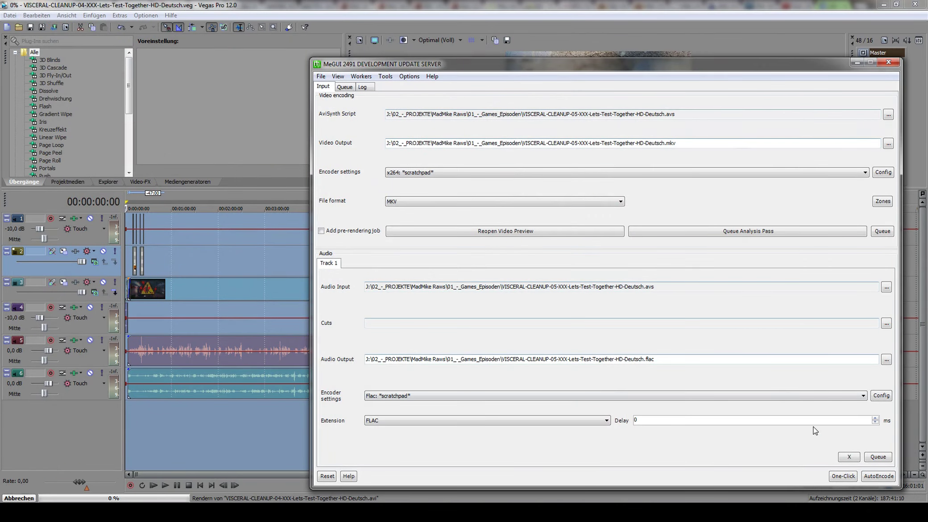
- Queue an automatic MKV encode of episode 05, saving VISCERAL-CLEANUP-05-XXX-Lets-Test-Together-HD-Deutsch-muxed.mkv in the Viscera folder
{"action": "left_click", "coordinate": [881, 478]}
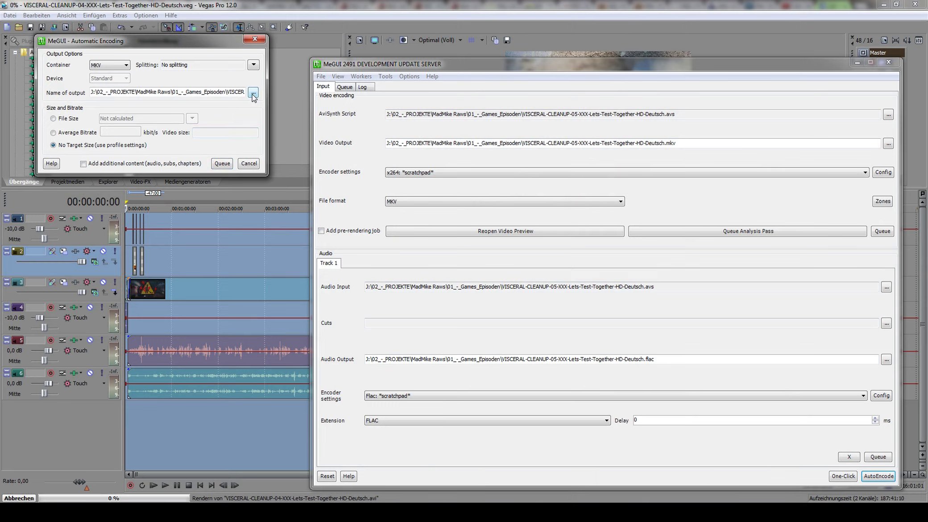
{"action": "left_click", "coordinate": [253, 92]}
{"action": "left_click", "coordinate": [241, 303]}
{"action": "scroll", "coordinate": [241, 305], "scroll_direction": "down", "scroll_amount": 4}
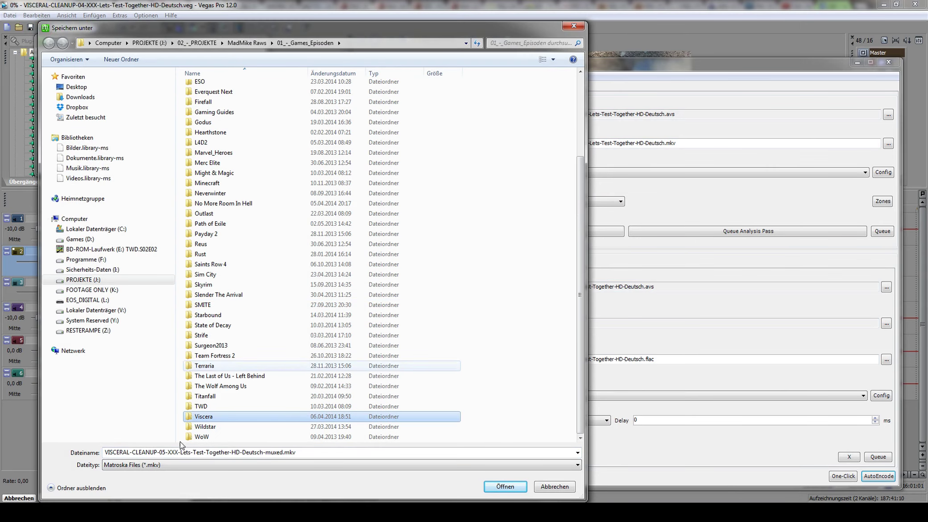
{"action": "double_click", "coordinate": [204, 417]}
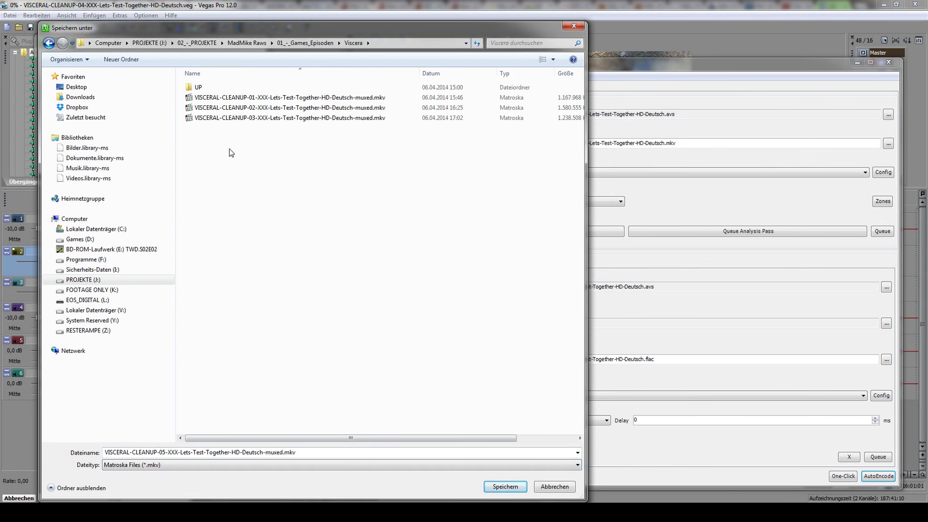
{"action": "left_click", "coordinate": [503, 486]}
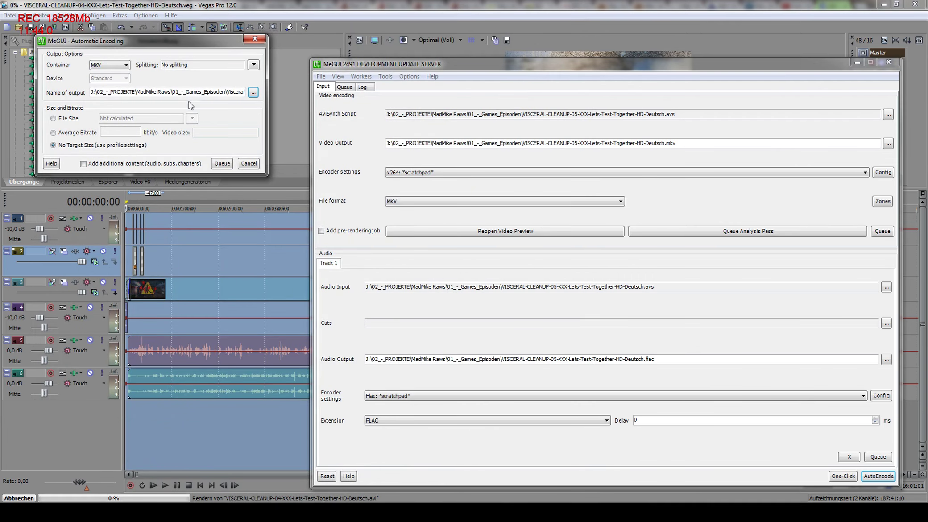
{"action": "left_click", "coordinate": [221, 165]}
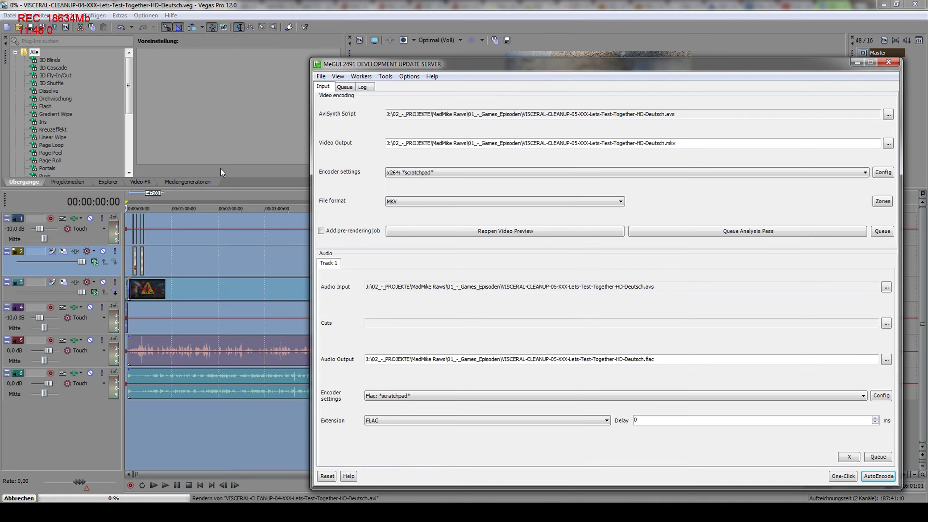
- Open the job queue and start encoding the waiting audio, video and mux jobs of episodes 04 and 05
{"action": "left_click", "coordinate": [347, 86]}
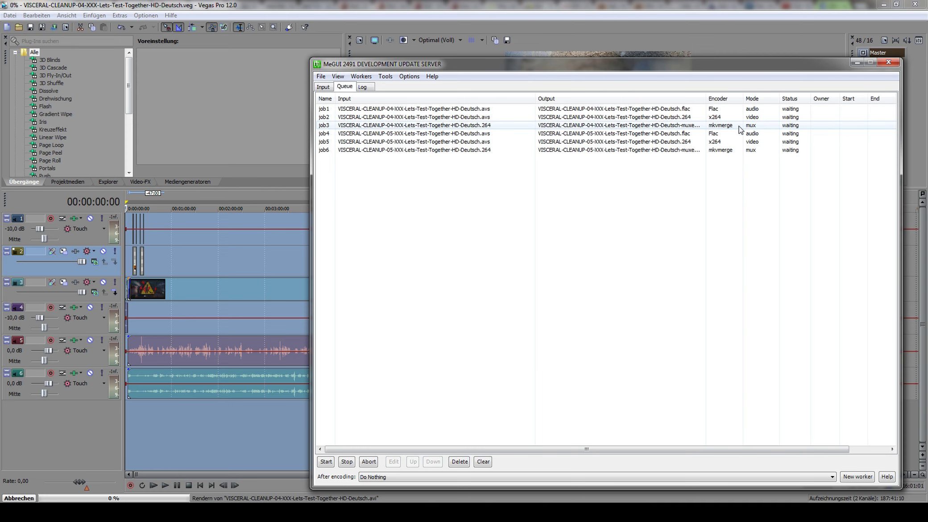
{"action": "left_click", "coordinate": [326, 463]}
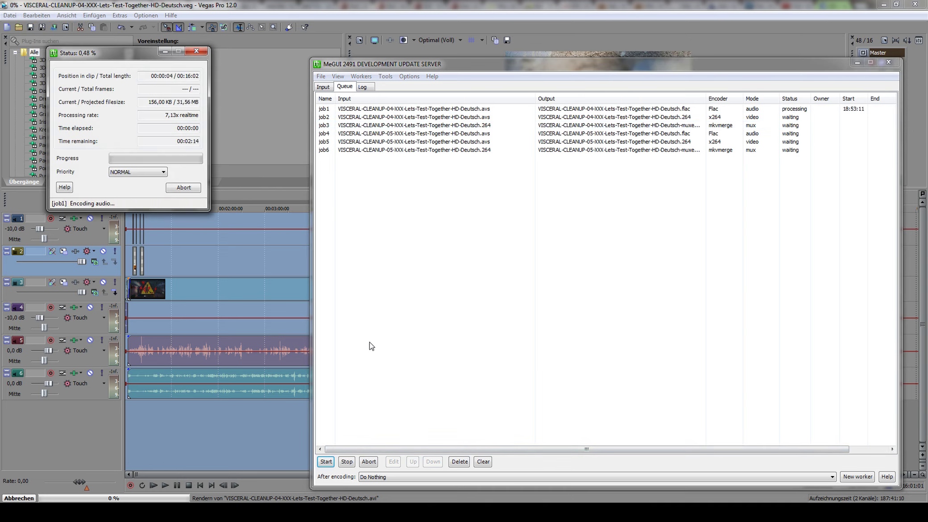